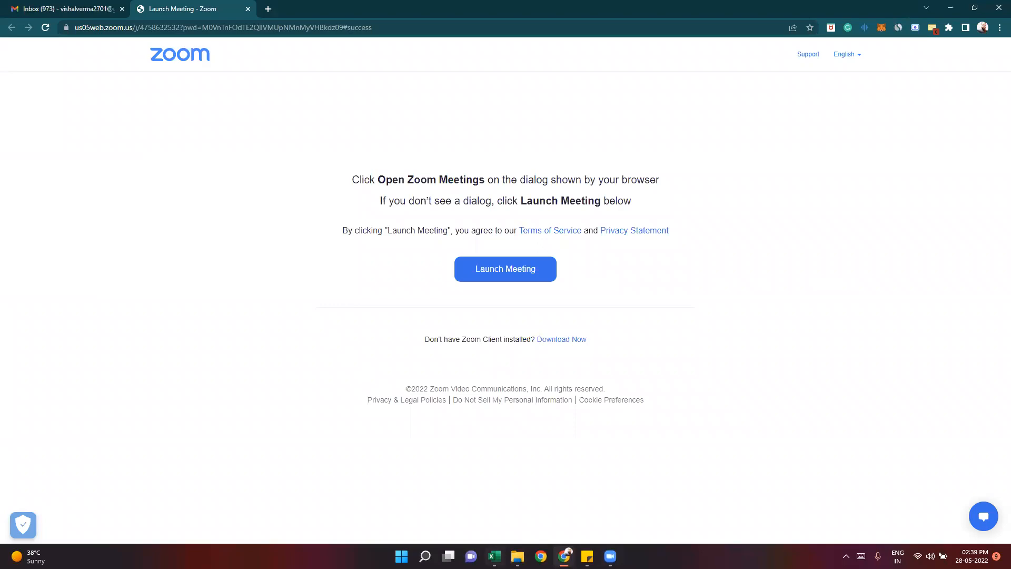
# - Switch to Excel and open the Session-02-Crime Data India-2020.xls workbook
pyautogui.doubleClick(226, 109)
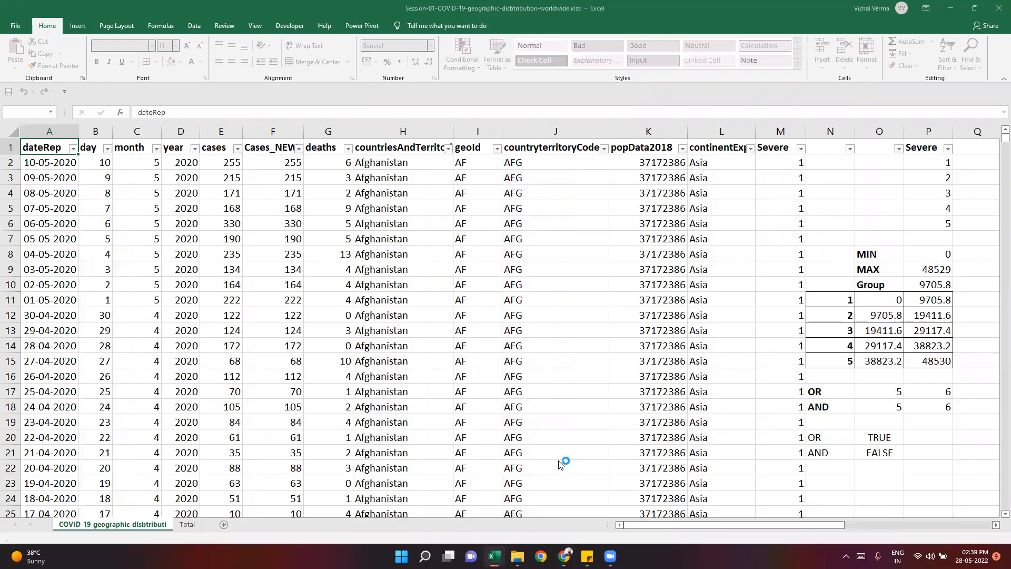
pyautogui.click(589, 554)
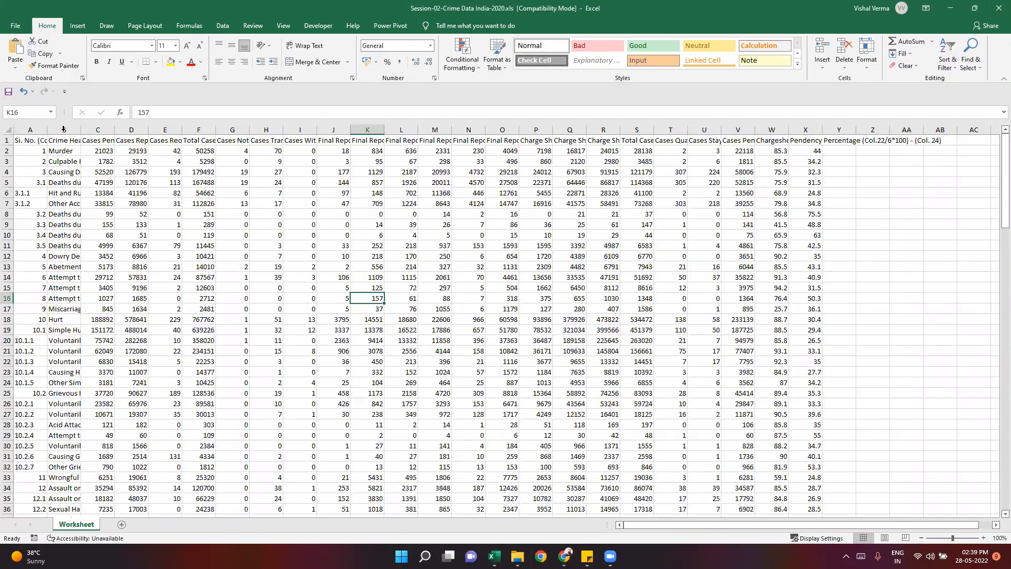
# - Autofit the widths of the data columns from Crime Head (Col. 2) onward
pyautogui.moveTo(52, 129); pyautogui.dragTo(625, 130)
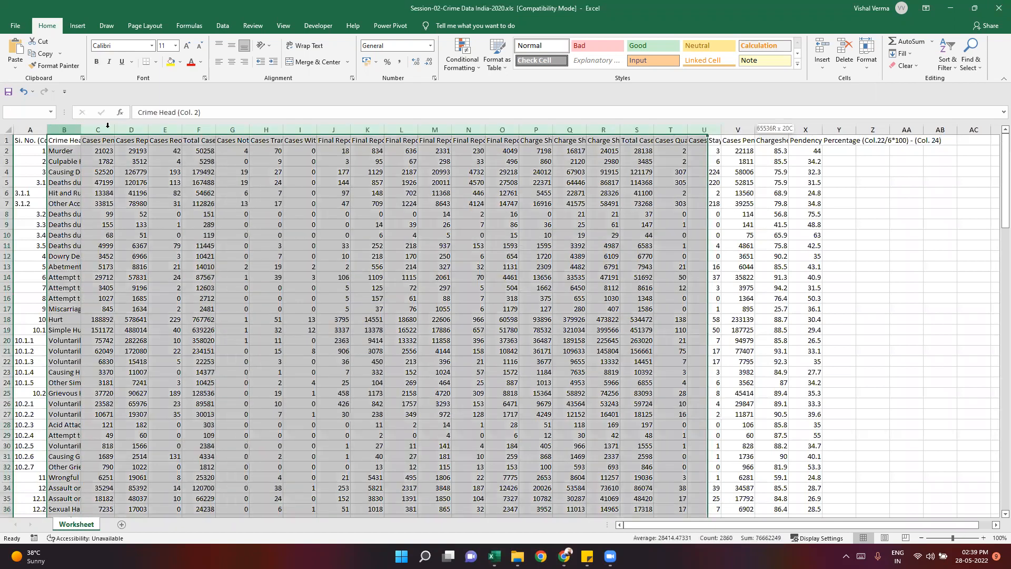
pyautogui.hotkey('alt', 'h')
pyautogui.press('o')
pyautogui.press('i')
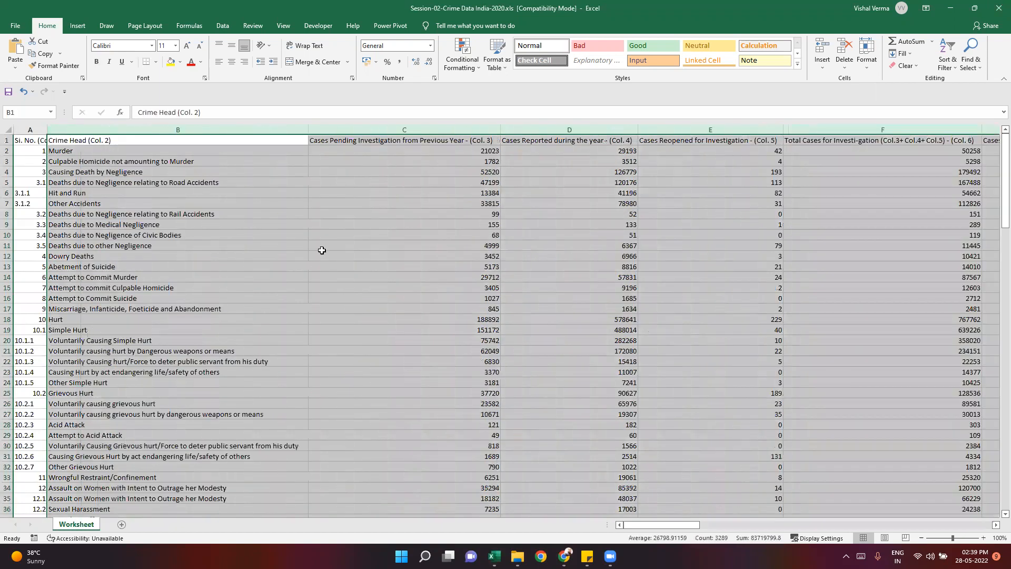
pyautogui.click(296, 236)
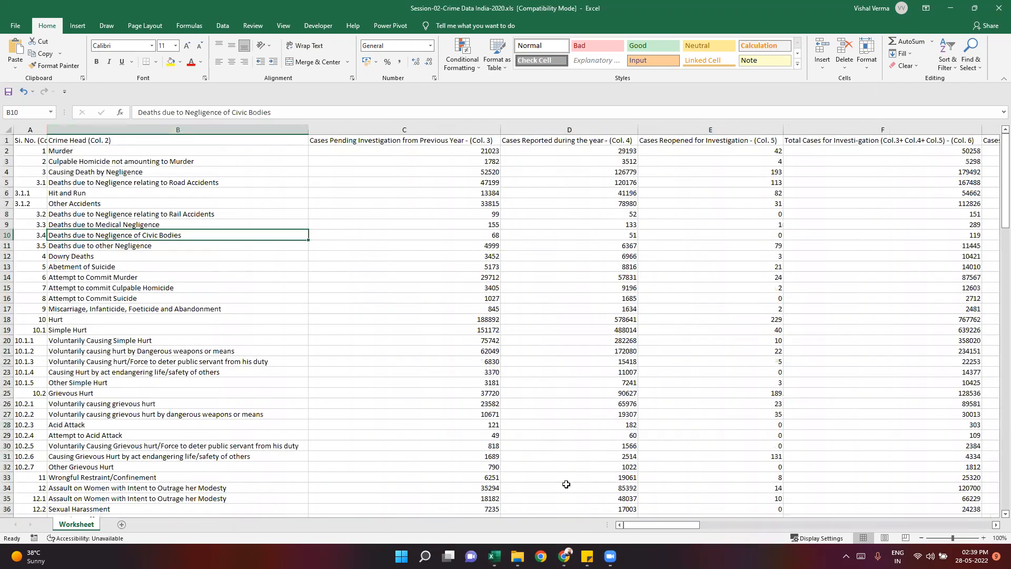
# - Check the list of lookup topics in the sticky note and hide the note again
pyautogui.click(587, 556)
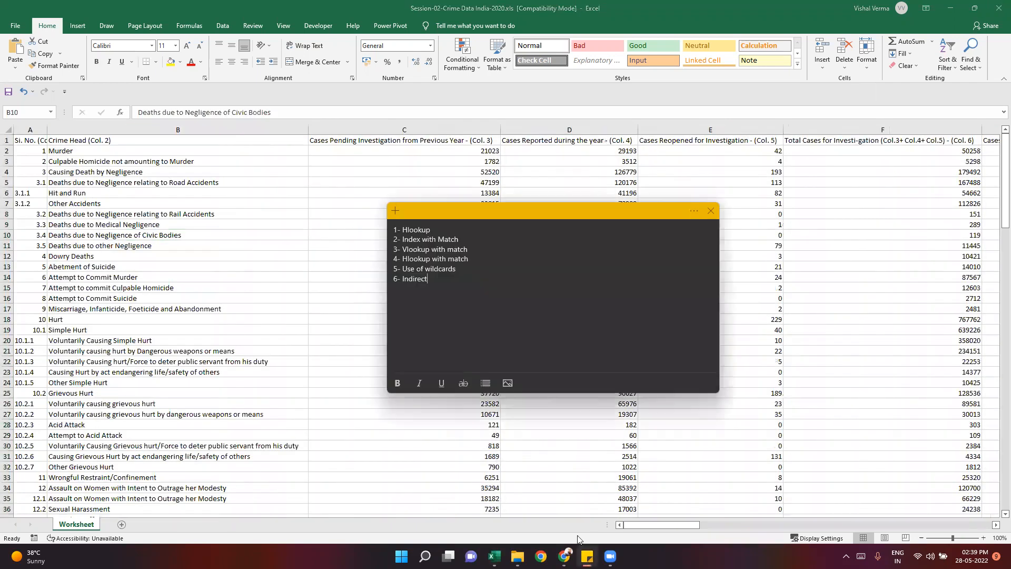
pyautogui.click(587, 556)
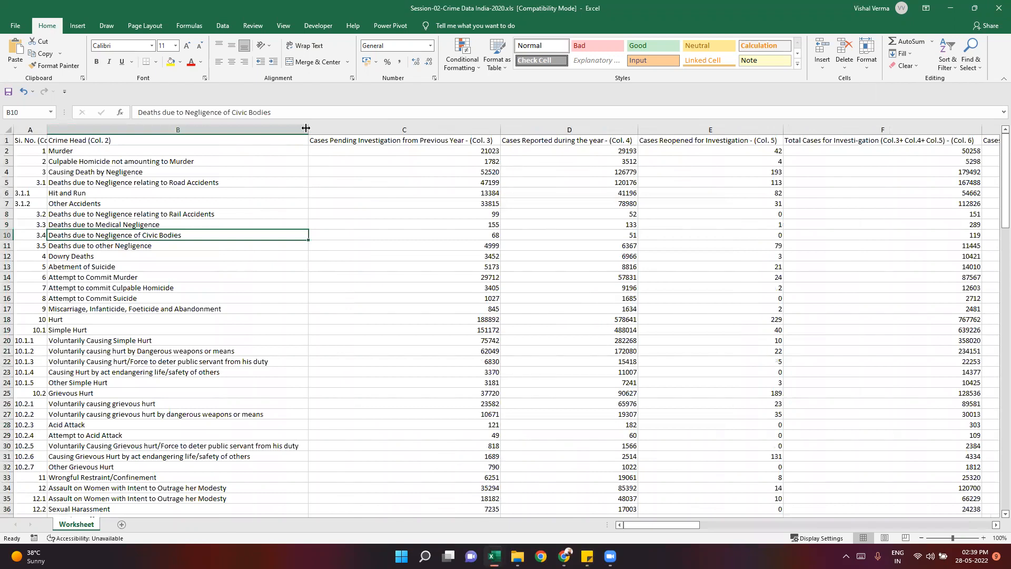
# - Add a new worksheet and enter the heading HLOOKUP in cell C2
pyautogui.click(122, 524)
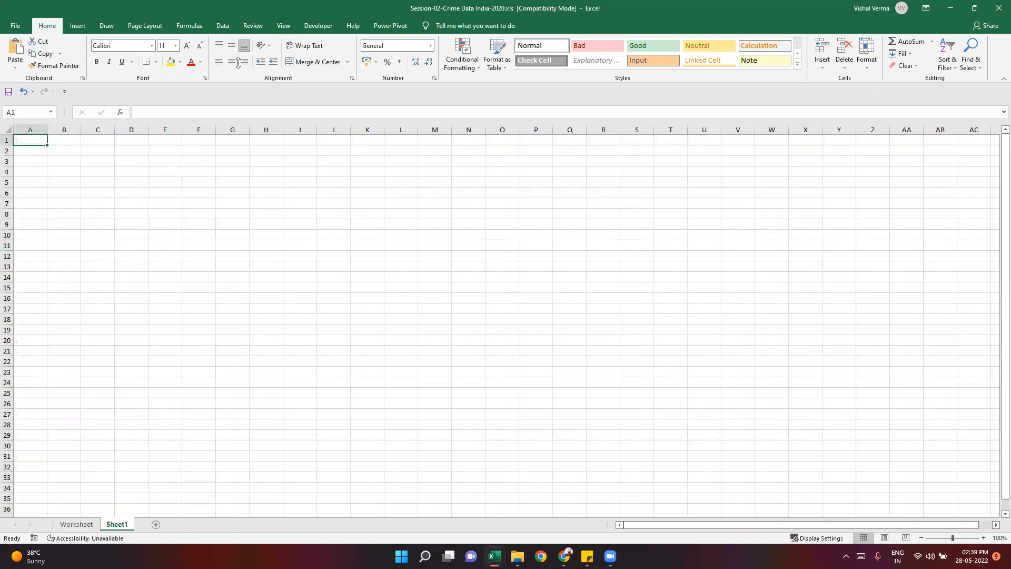
pyautogui.press('Right')
pyautogui.press('Right')
pyautogui.press('Down')
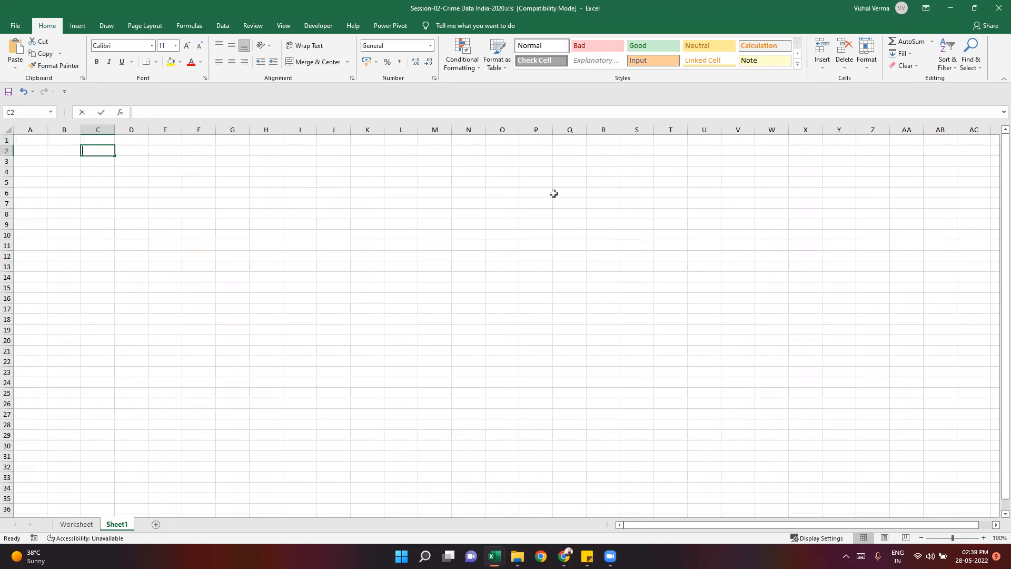
pyautogui.write('HLOOKUP')
pyautogui.press('Return')
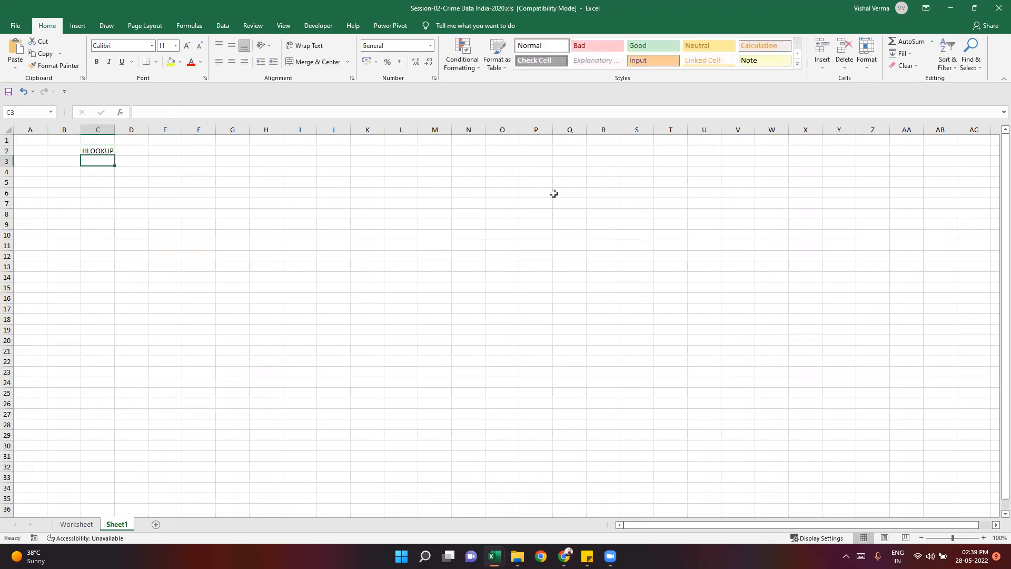
# - Make the HLOOKUP heading in C2 bold and widen column C
pyautogui.click(103, 150)
pyautogui.hotkey('ctrl', 'b')
pyautogui.click(128, 233)
pyautogui.moveTo(114, 129); pyautogui.dragTo(146, 129)
pyautogui.click(230, 288)
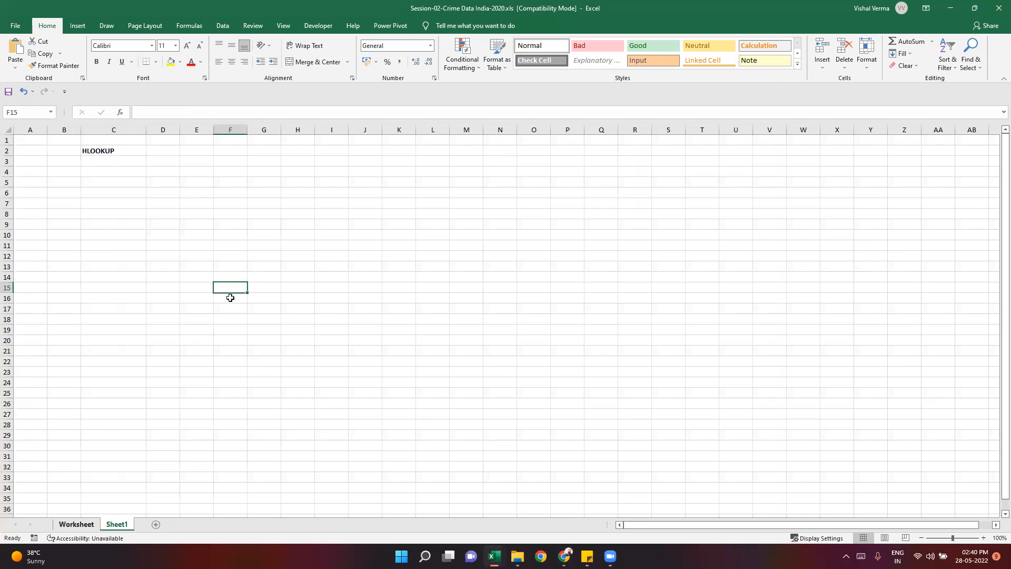
# - Examine the crime heads and the case-count columns in the Worksheet sheet, and return to Sheet1
pyautogui.click(77, 524)
pyautogui.click(332, 256)
pyautogui.moveTo(121, 150); pyautogui.dragTo(815, 409)
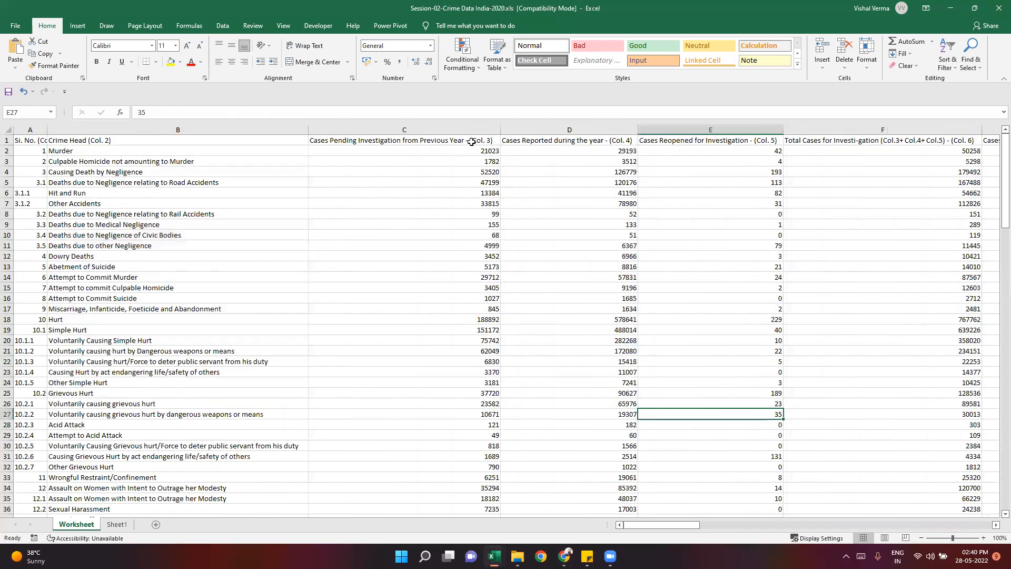
pyautogui.moveTo(474, 141); pyautogui.dragTo(482, 445)
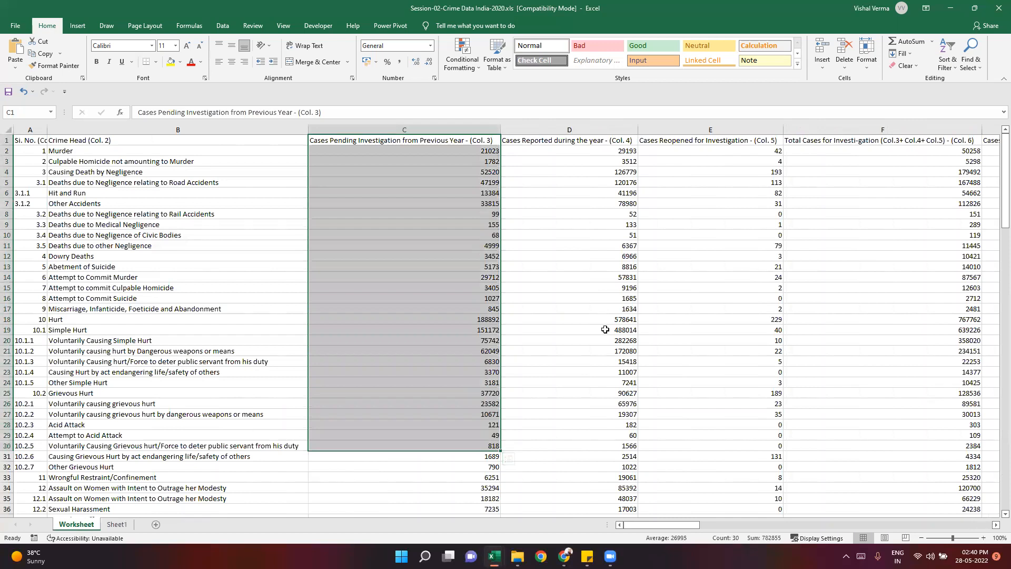
pyautogui.click(605, 329)
pyautogui.moveTo(686, 522)
pyautogui.mouseDown()
pyautogui.moveTo(706, 528)
pyautogui.moveTo(678, 527)
pyautogui.mouseUp()
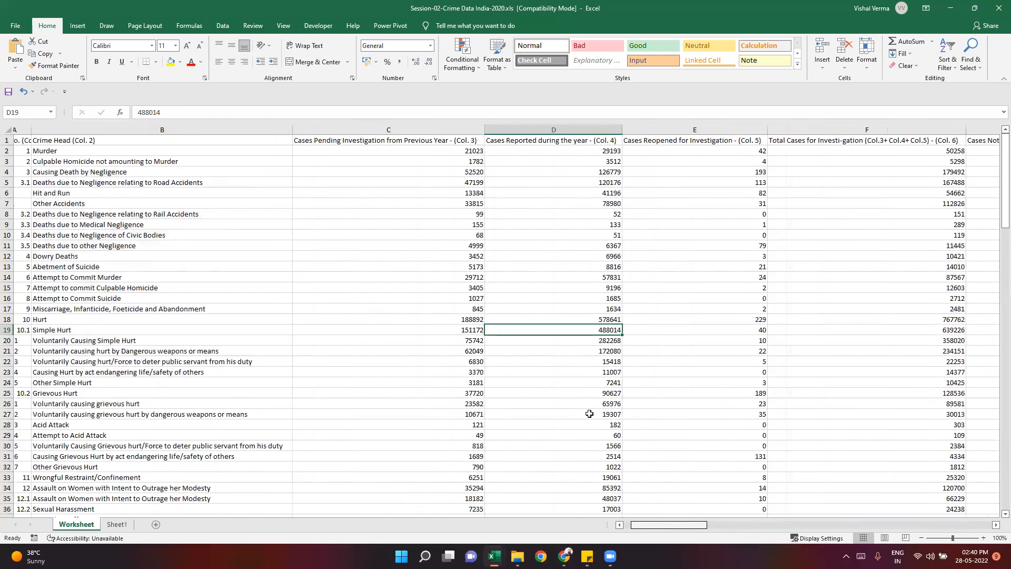
pyautogui.click(400, 243)
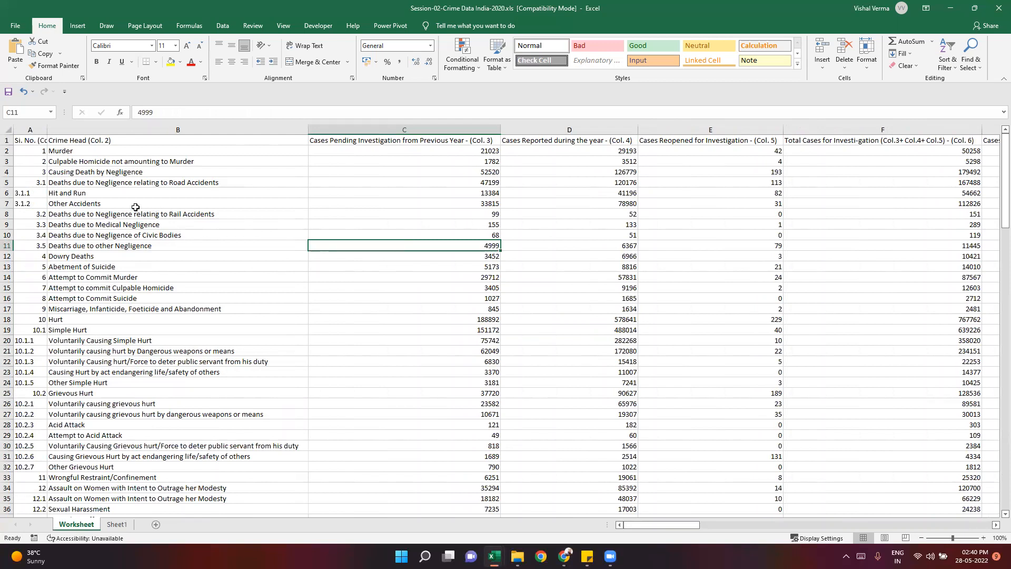
pyautogui.click(90, 195)
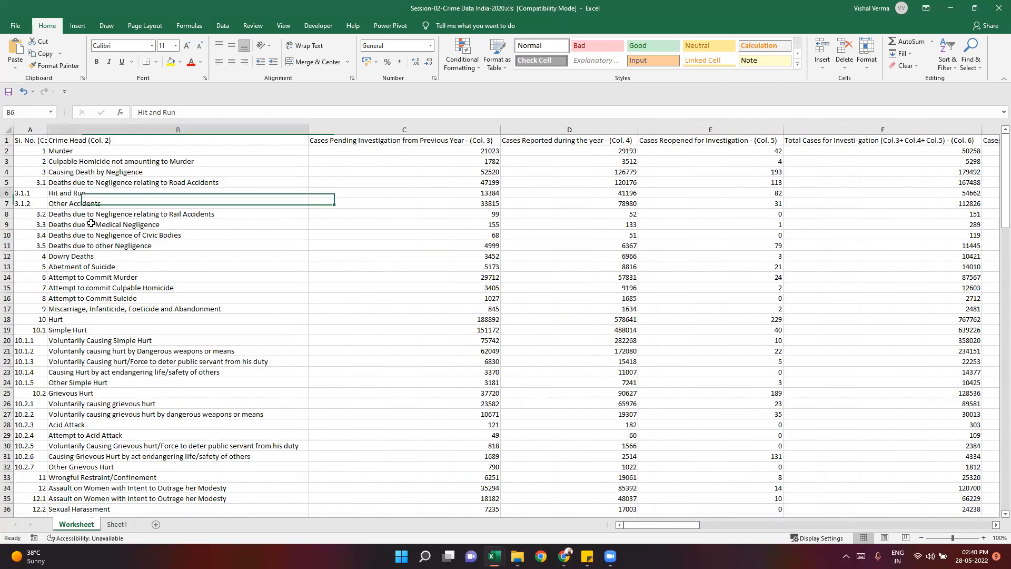
pyautogui.click(129, 224)
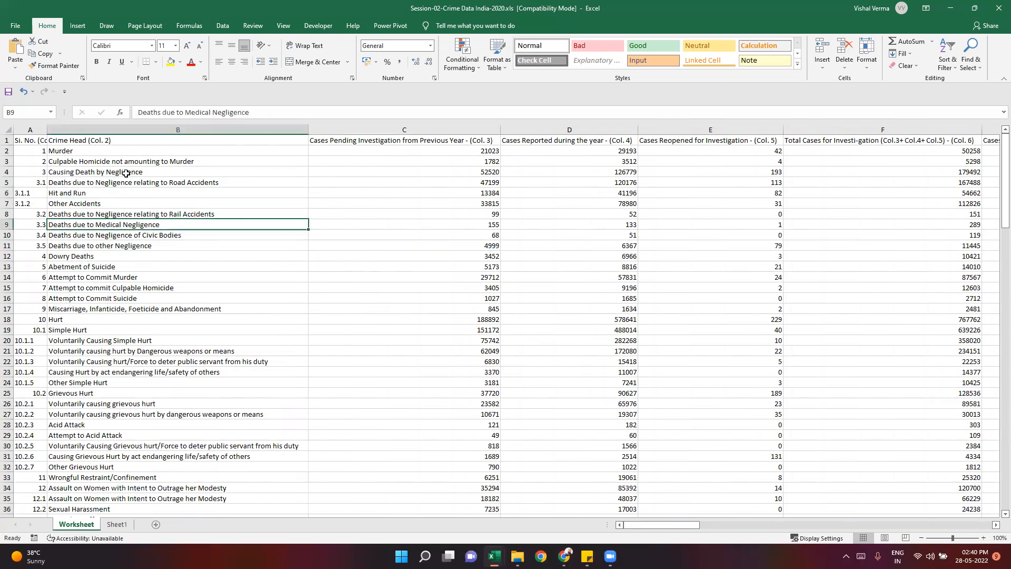
pyautogui.press('Down')
pyautogui.press('Down')
pyautogui.press('Down')
pyautogui.press('Up')
pyautogui.press('Up')
pyautogui.press('Up')
pyautogui.click(117, 524)
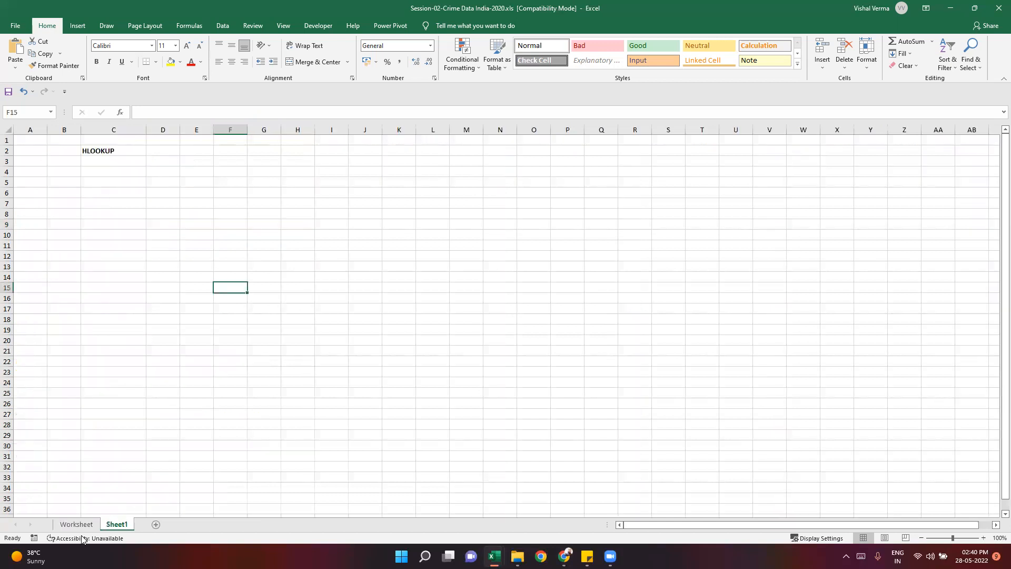
# - Copy the header "Cases Reported during the year - (Col. 4)" from Worksheet to Sheet1 cell D2 and autofit column D
pyautogui.hotkey('ctrl', 'pageup')
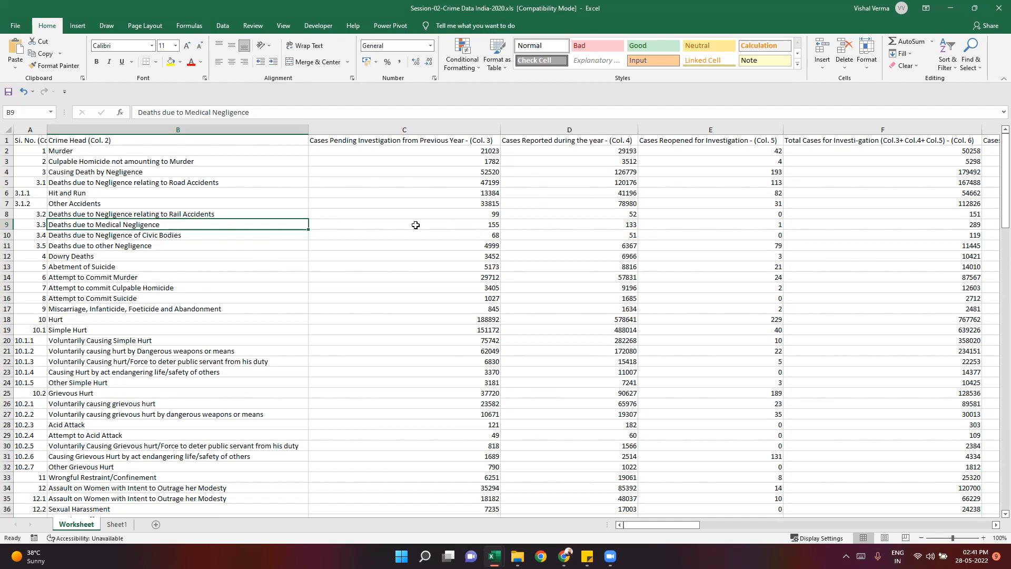
pyautogui.click(618, 225)
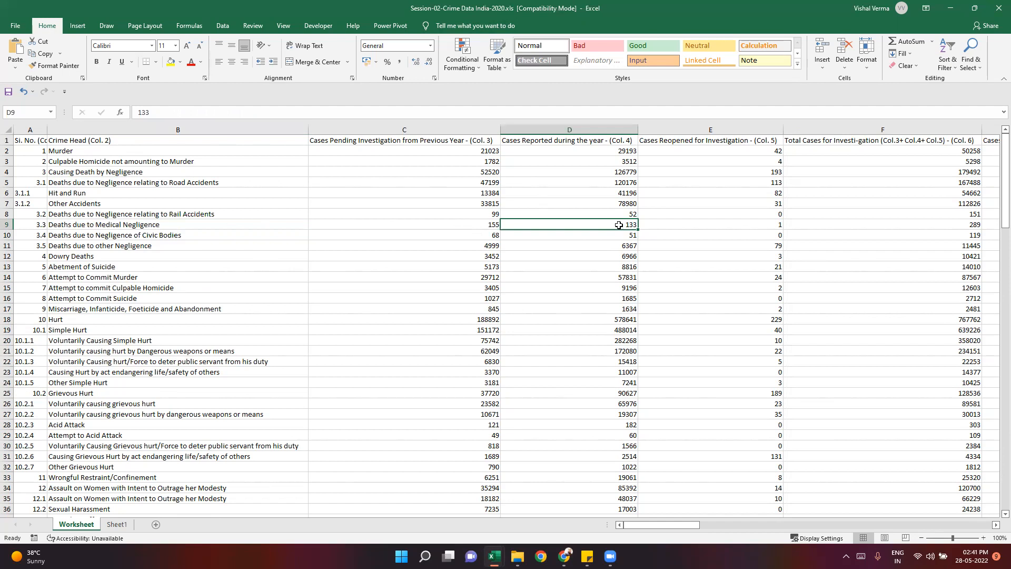
pyautogui.click(568, 140)
pyautogui.hotkey('ctrl', 'c')
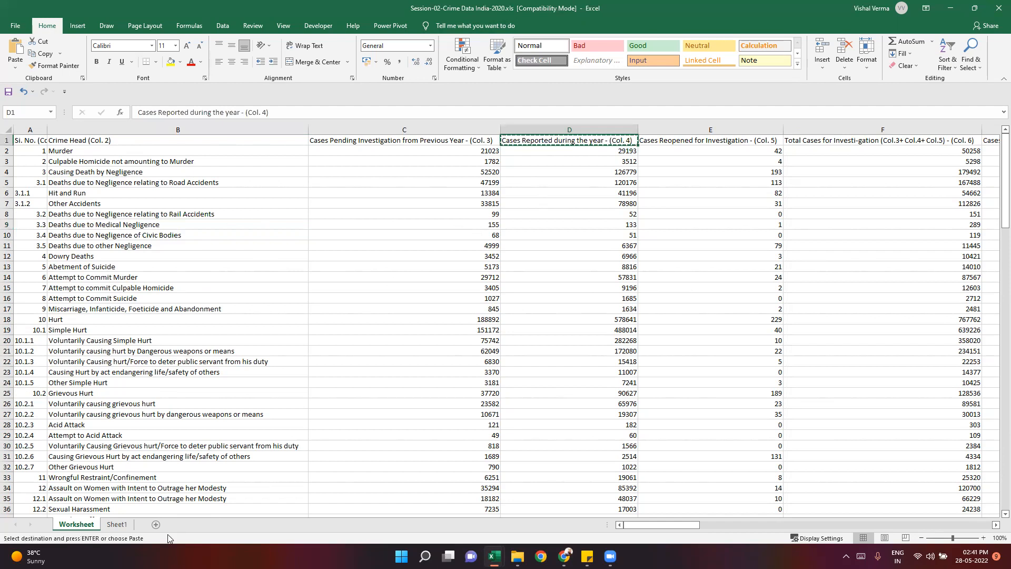
pyautogui.click(117, 524)
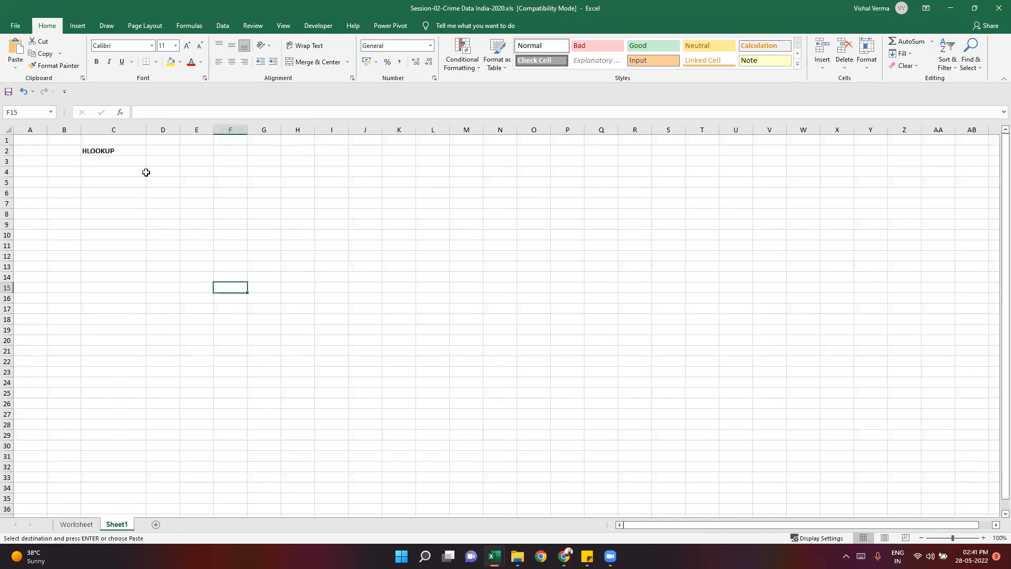
pyautogui.click(177, 151)
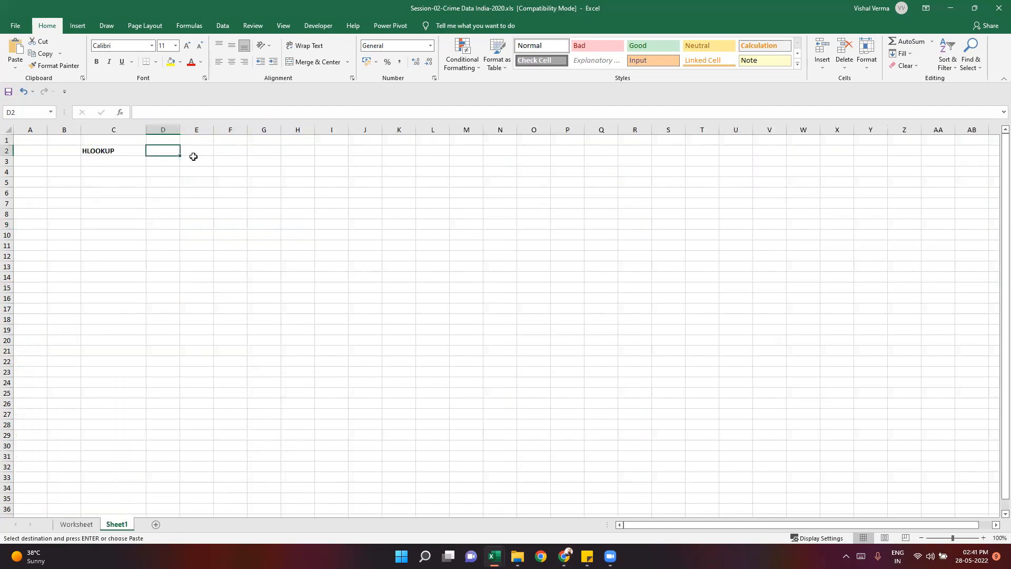
pyautogui.hotkey('ctrl', 'v')
pyautogui.click(209, 274)
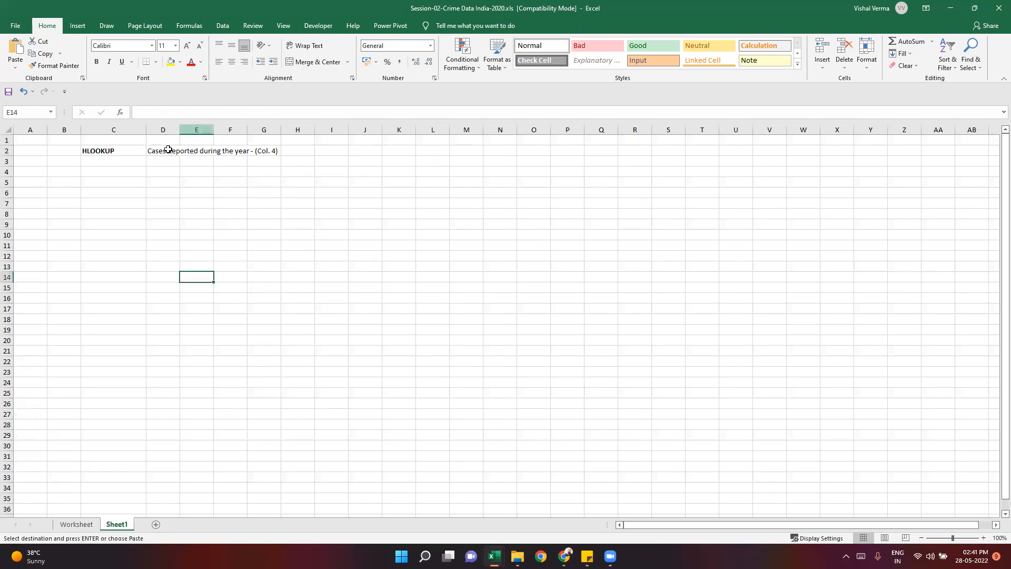
pyautogui.doubleClick(179, 129)
# - Copy the crime head "Deaths due to Medical Negligence" from Worksheet to Sheet1 cell C3 and autofit column C
pyautogui.click(121, 160)
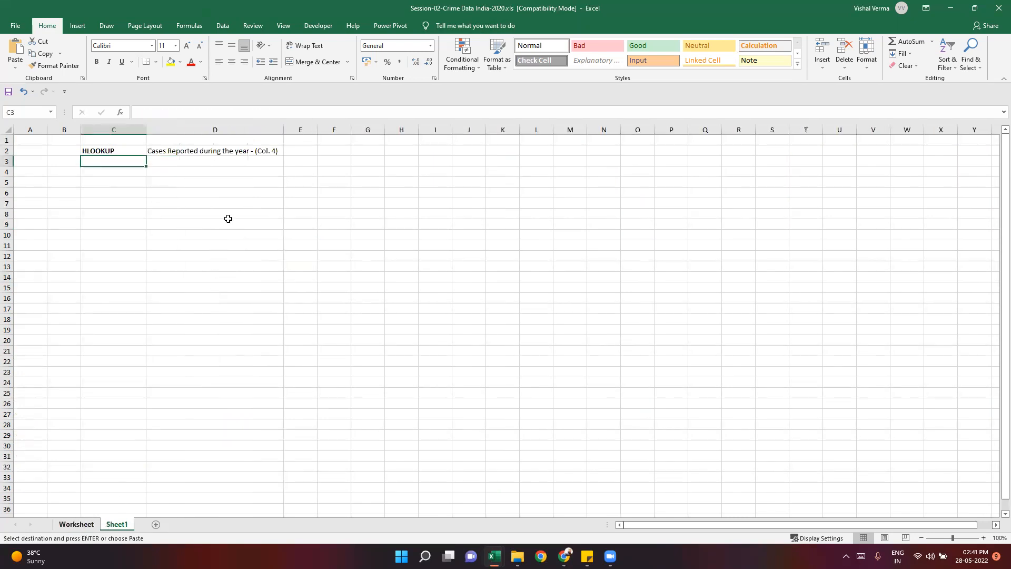
pyautogui.hotkey('ctrl', 'pageup')
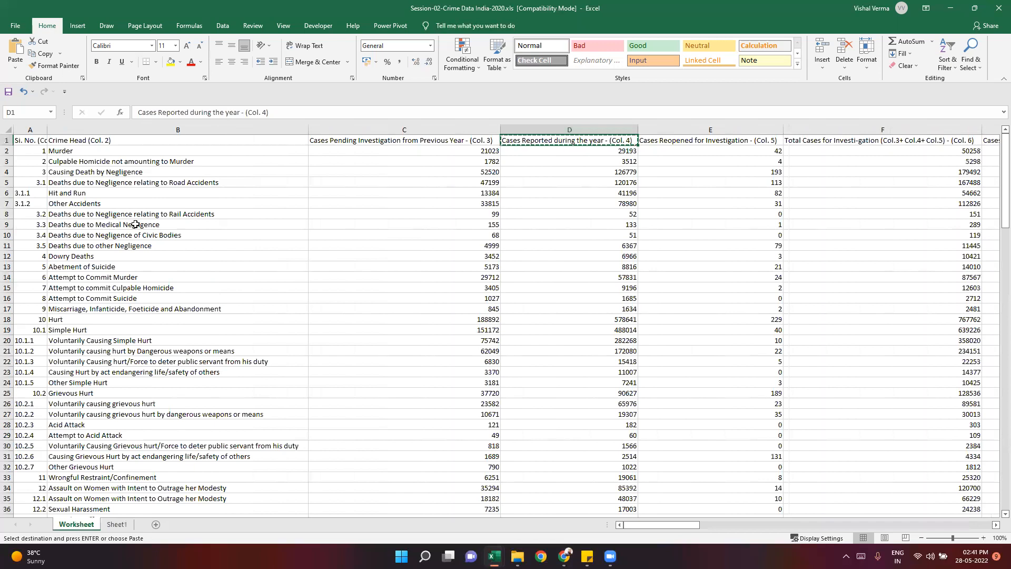
pyautogui.click(231, 227)
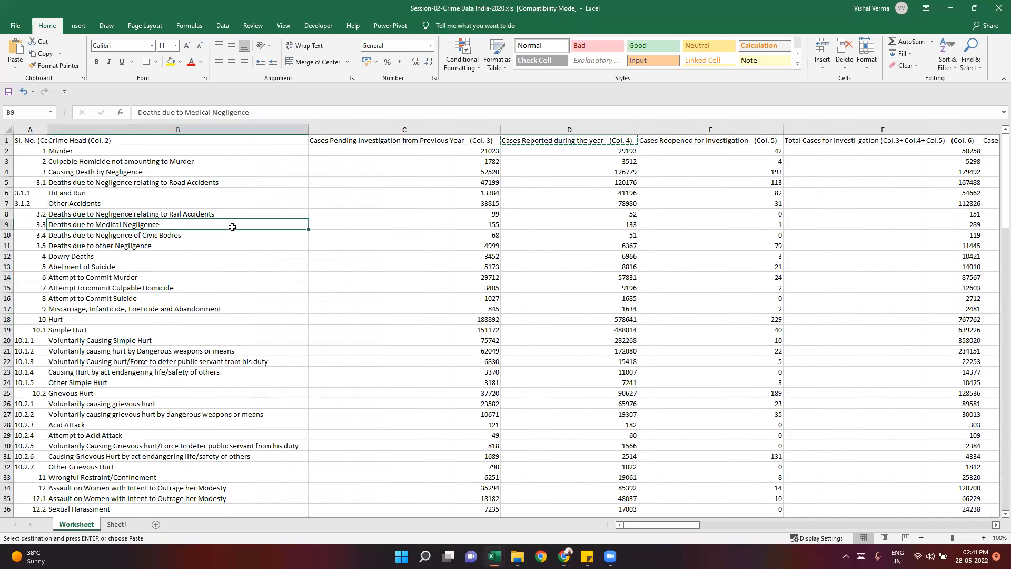
pyautogui.hotkey('ctrl', 'c')
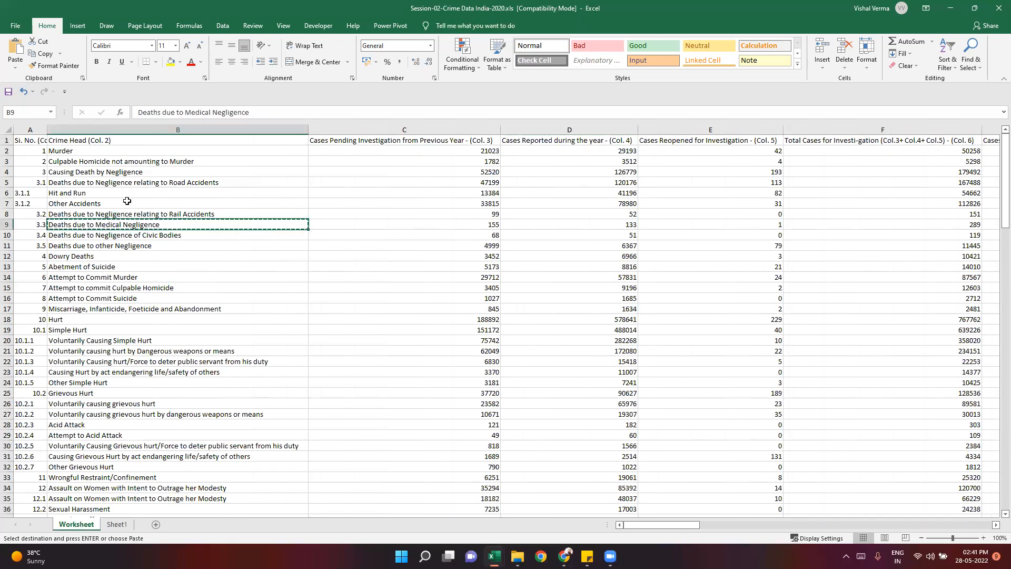
pyautogui.hotkey('ctrl', 'pagedown')
pyautogui.hotkey('ctrl', 'v')
pyautogui.click(127, 298)
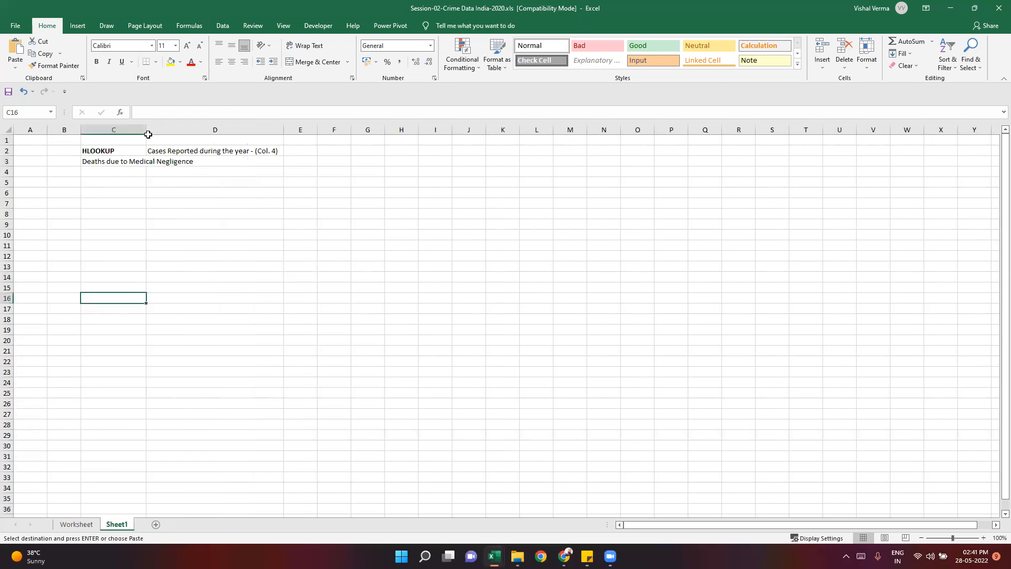
pyautogui.doubleClick(146, 129)
pyautogui.click(311, 315)
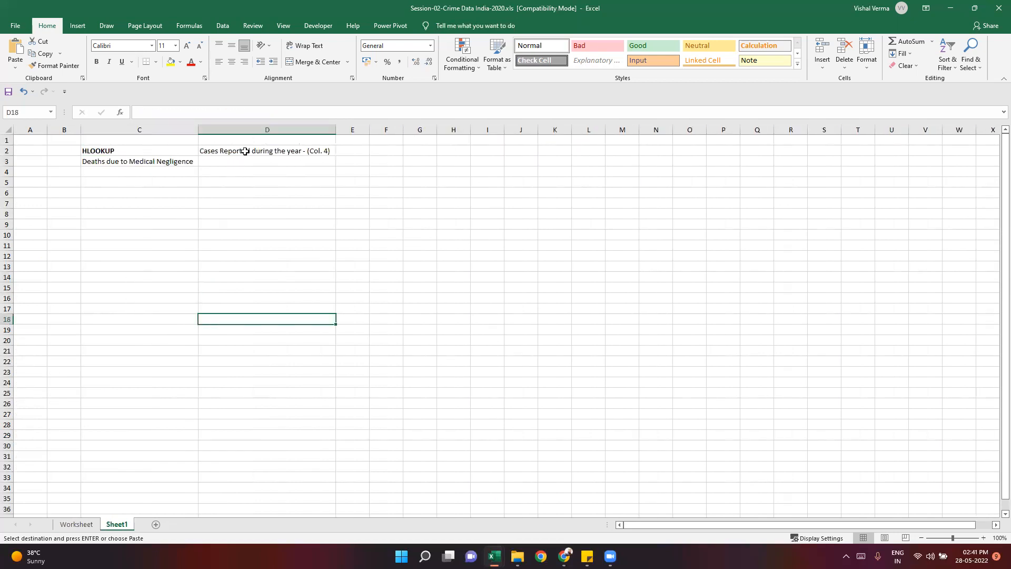
# - Review the two lookup labels on Sheet1 and locate the Deaths due to Medical Negligence row in the Worksheet data
pyautogui.click(245, 151)
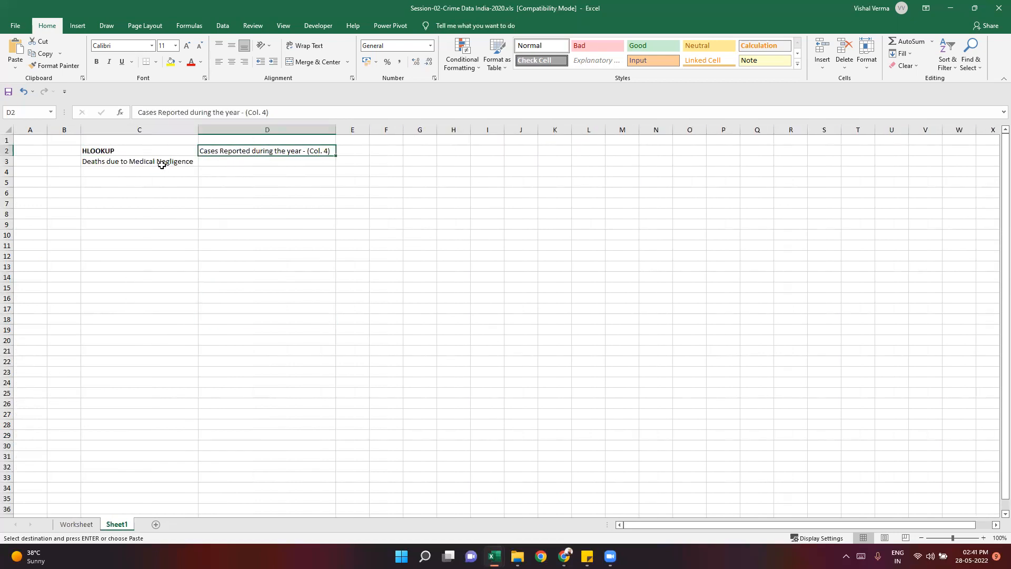
pyautogui.keyDown('ctrl'); pyautogui.click(156, 163); pyautogui.keyUp('ctrl')
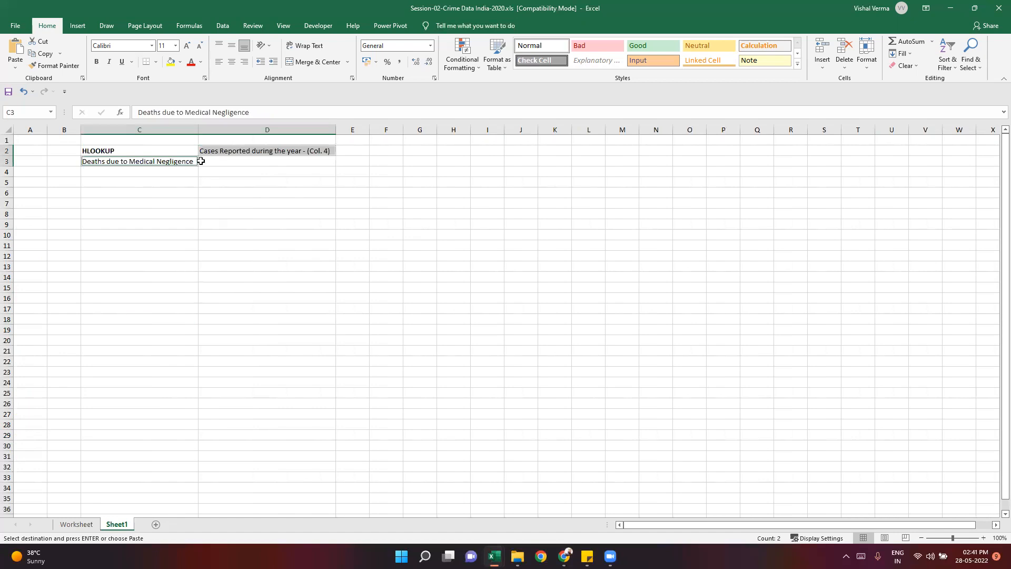
pyautogui.press('Right')
pyautogui.click(77, 524)
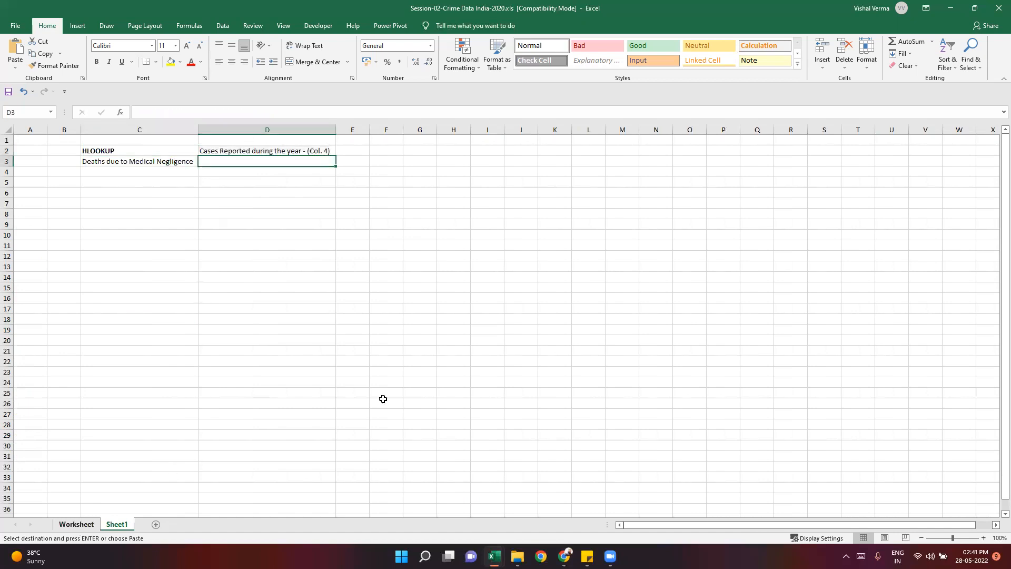
pyautogui.click(402, 392)
pyautogui.press('Escape')
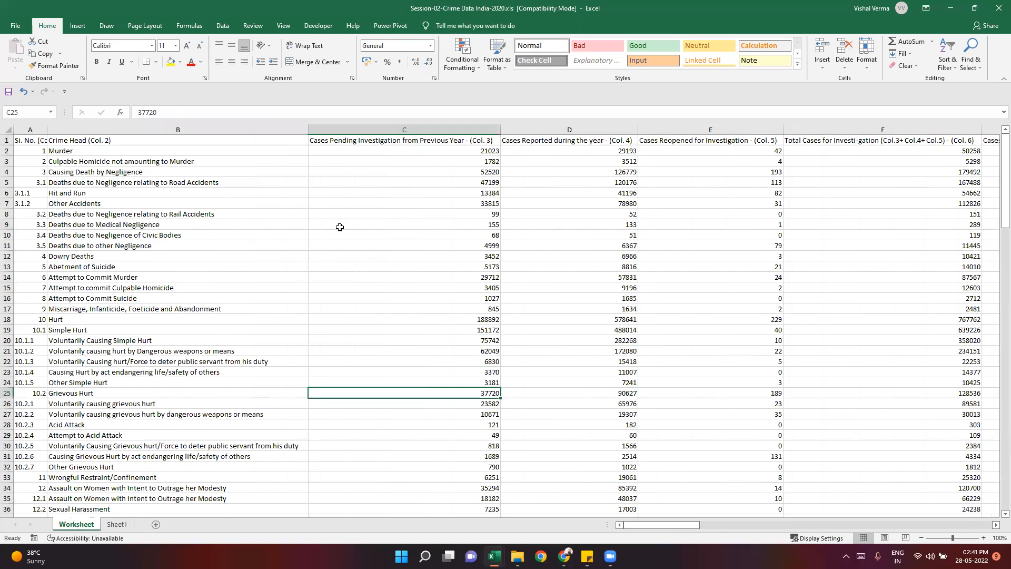
pyautogui.moveTo(252, 225); pyautogui.dragTo(340, 227)
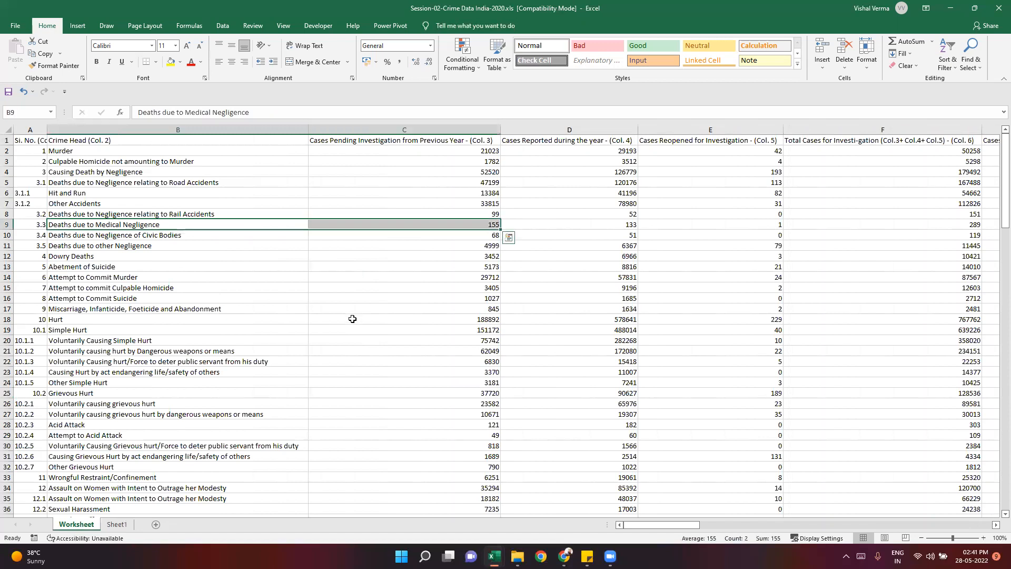
# - Highlight the Deaths due to Medical Negligence row in yellow across B9:F9 of the Worksheet sheet
pyautogui.click(355, 320)
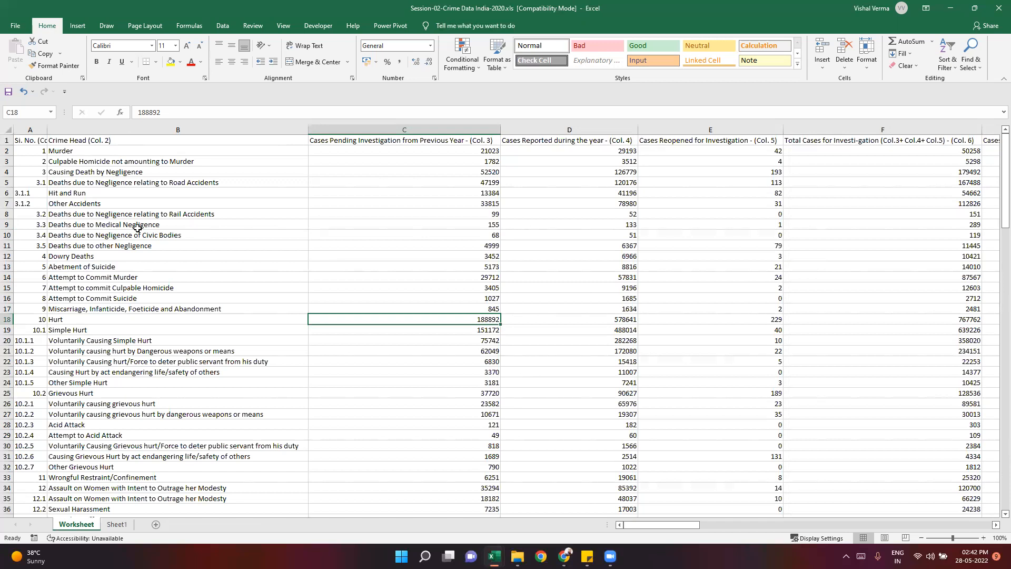
pyautogui.moveTo(123, 225); pyautogui.dragTo(806, 219)
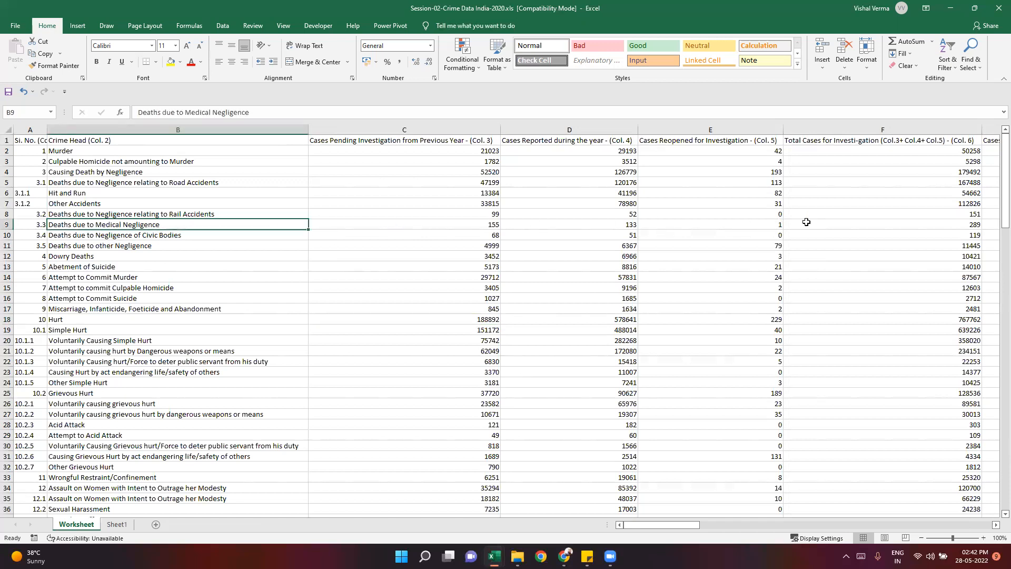
pyautogui.click(171, 63)
pyautogui.click(341, 319)
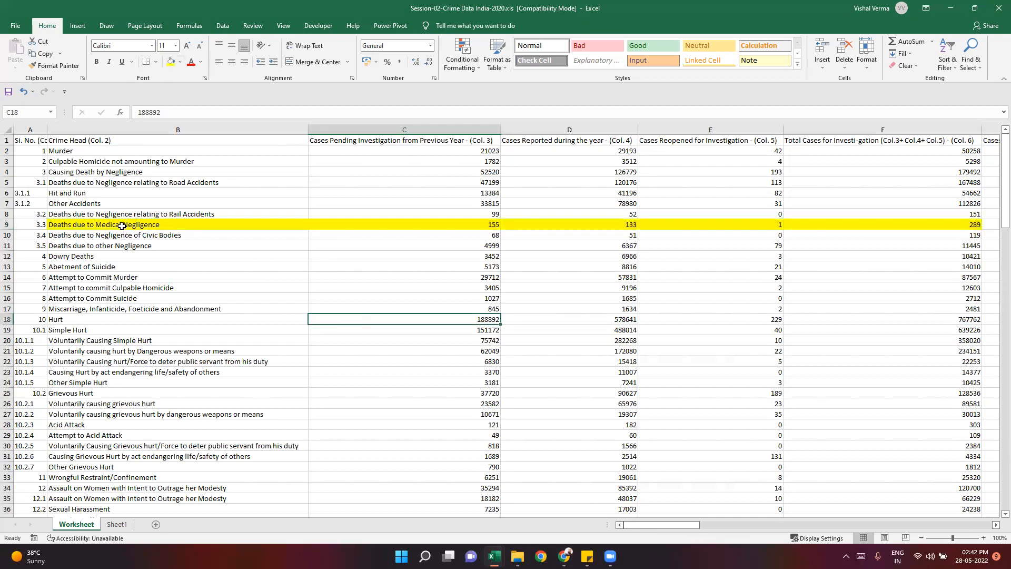
# - Fill the Cases Reported during the year column yellow across D1:D28 and make cell D9 bold
pyautogui.moveTo(580, 138); pyautogui.dragTo(600, 422)
pyautogui.click(171, 62)
pyautogui.click(294, 327)
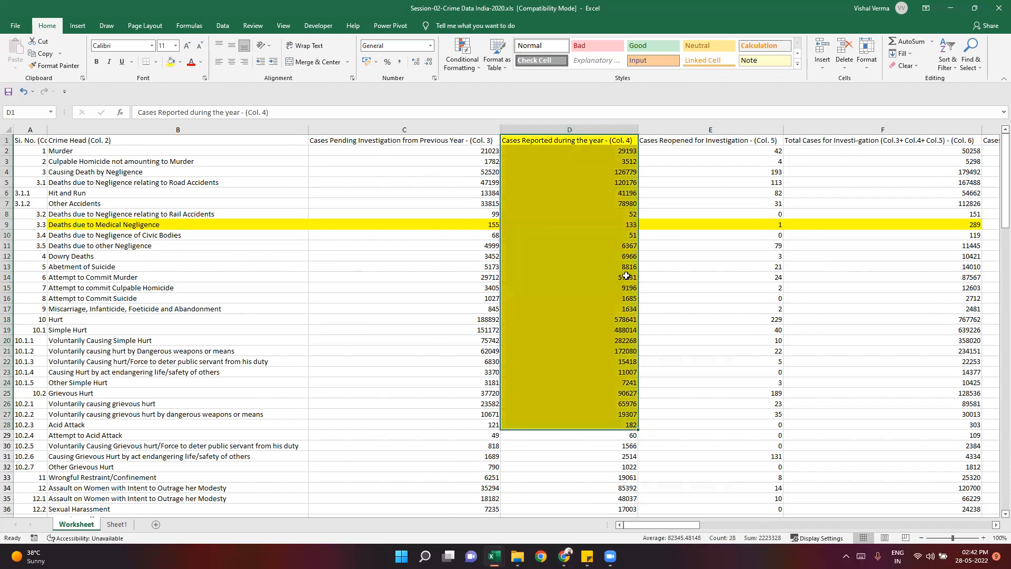
pyautogui.click(623, 224)
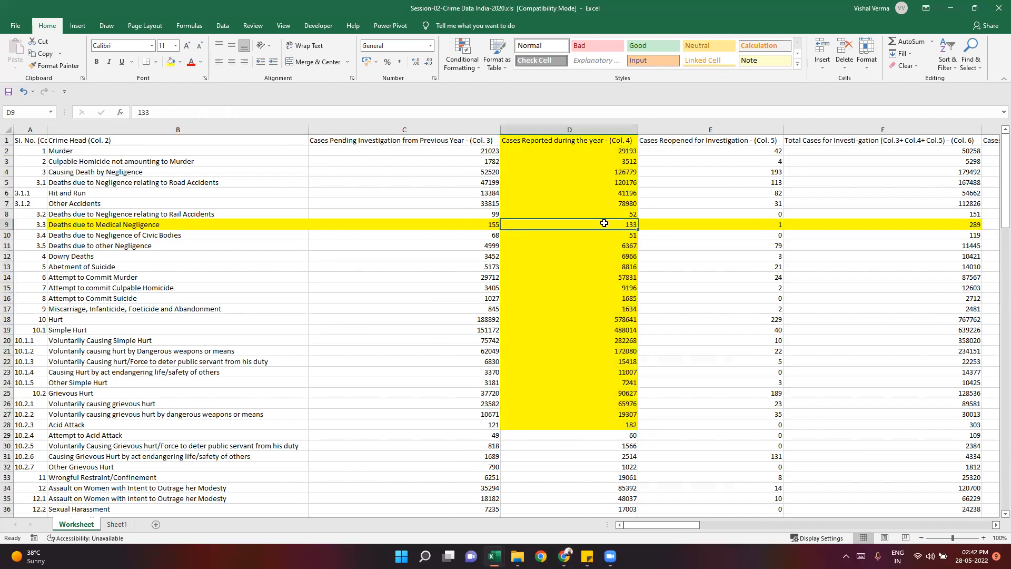
pyautogui.hotkey('ctrl', 'b')
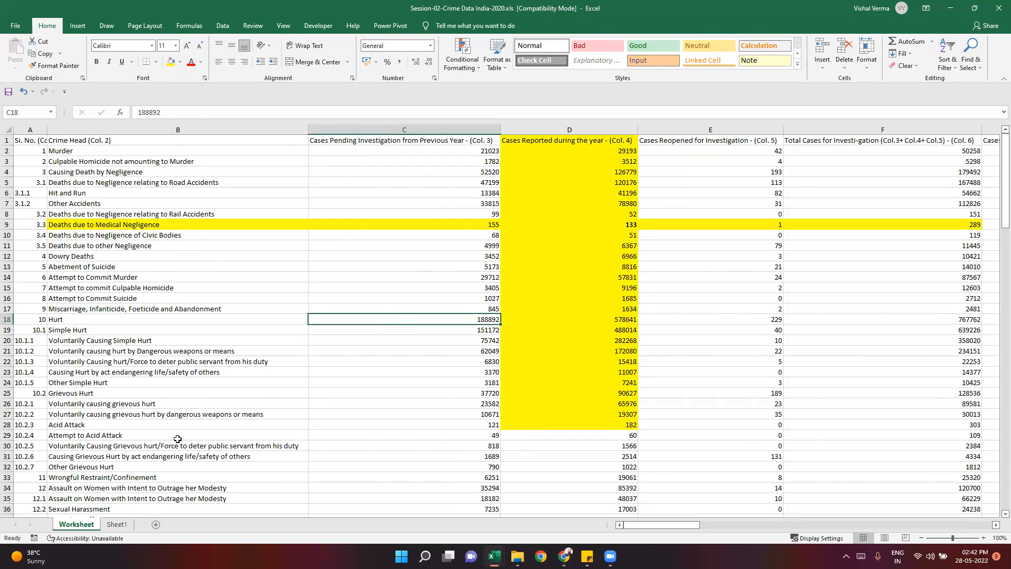
# - Start an HLOOKUP formula in Sheet1 cell D3 with the absolute reference $D$2 as the lookup value
pyautogui.click(113, 526)
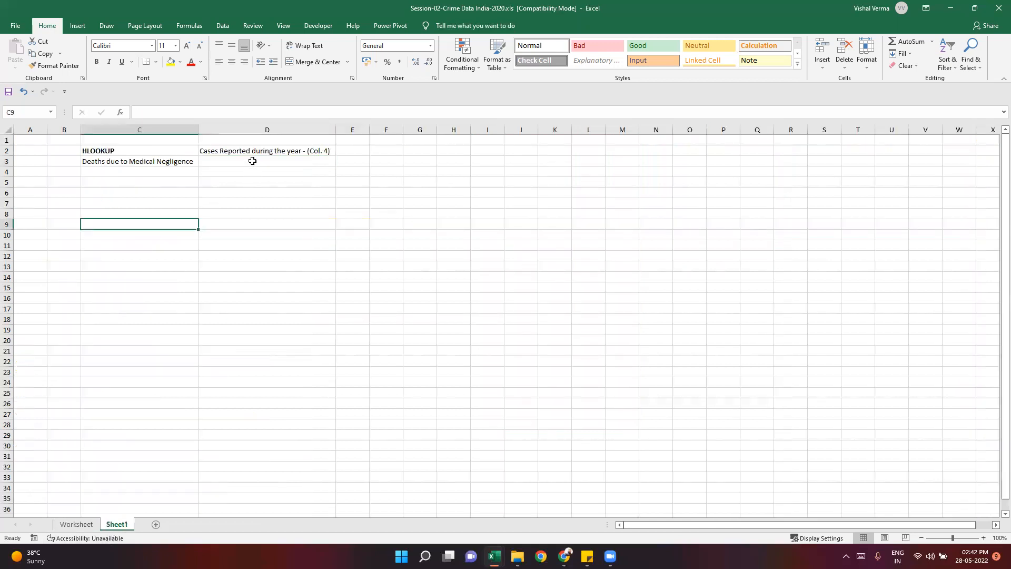
pyautogui.click(253, 161)
pyautogui.write('=')
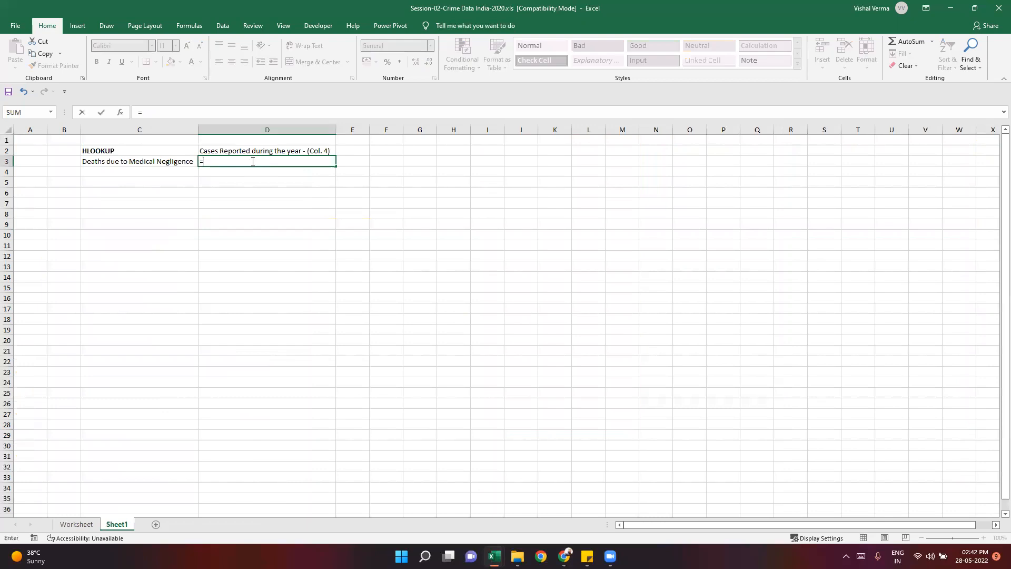
pyautogui.write('hloo')
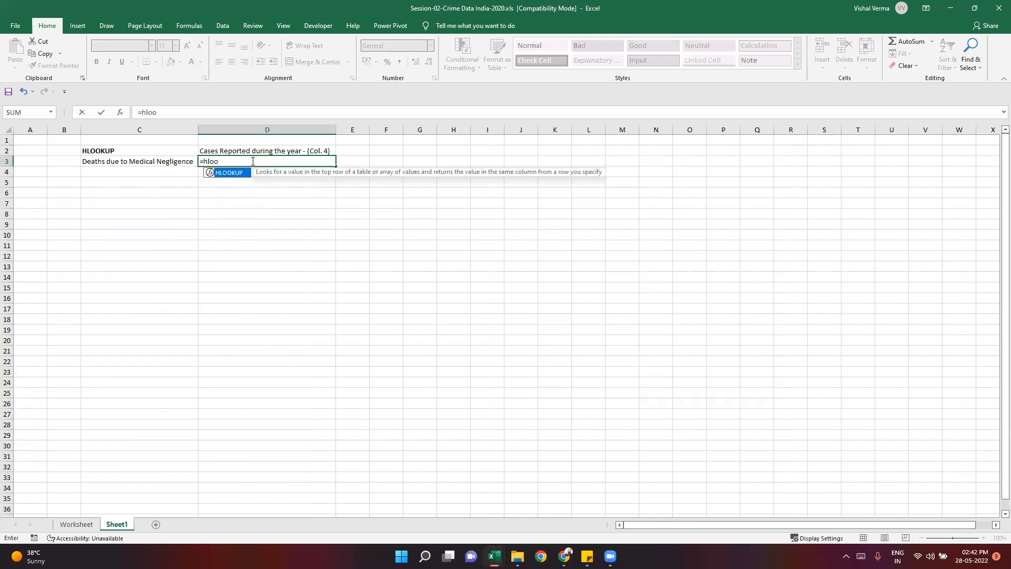
pyautogui.press('Tab')
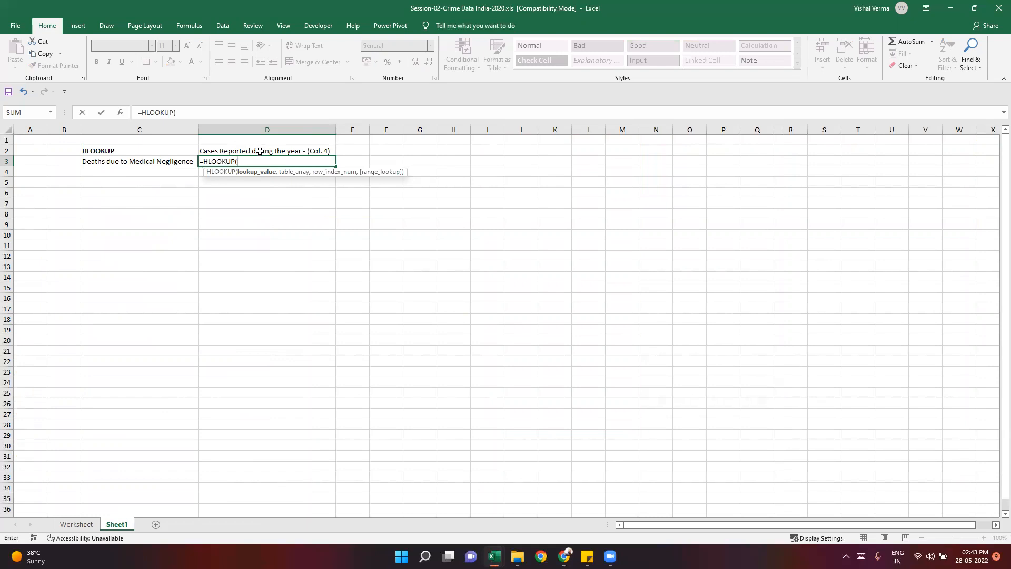
pyautogui.click(260, 151)
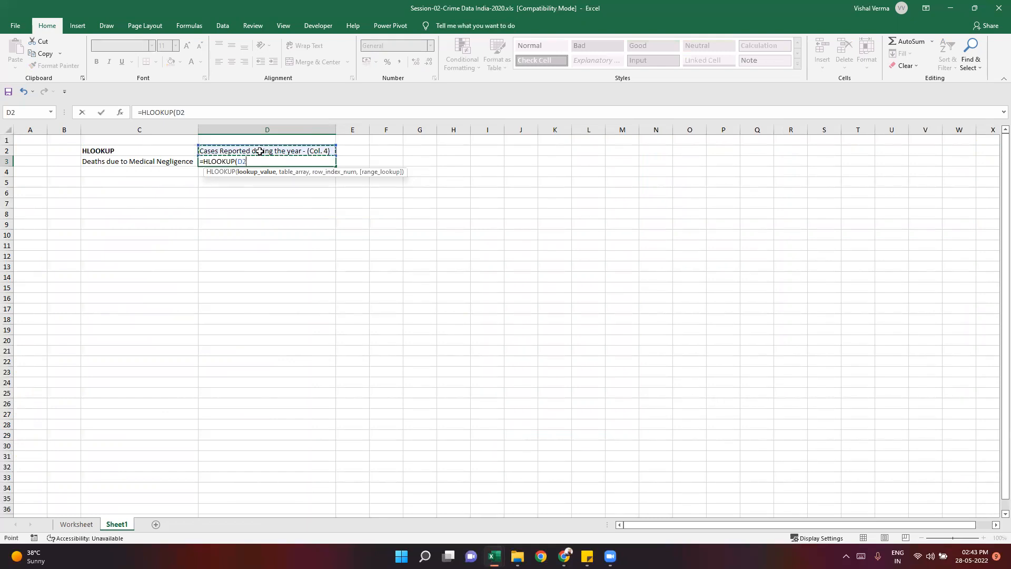
pyautogui.press('F4')
pyautogui.write(',')
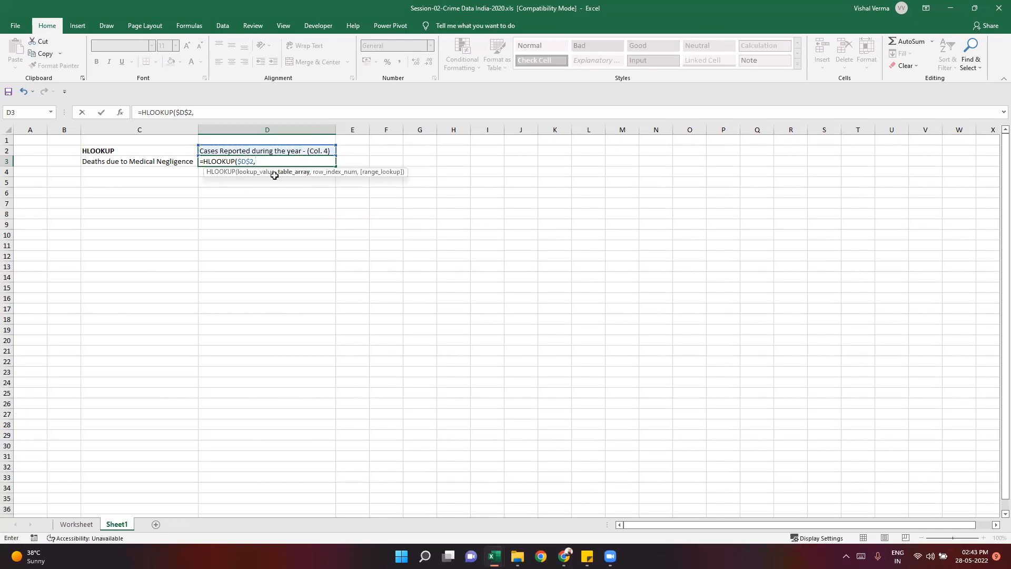
# - Set the formula's table array to the absolute range Worksheet!$B$1:$F$28
pyautogui.click(71, 524)
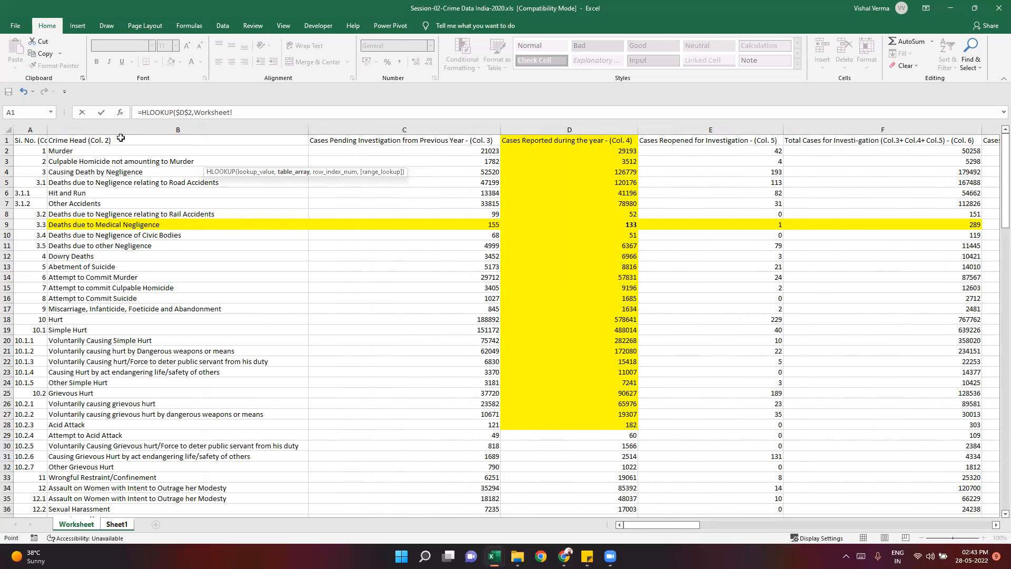
pyautogui.moveTo(121, 138); pyautogui.dragTo(874, 458)
pyautogui.moveTo(617, 473); pyautogui.dragTo(883, 422)
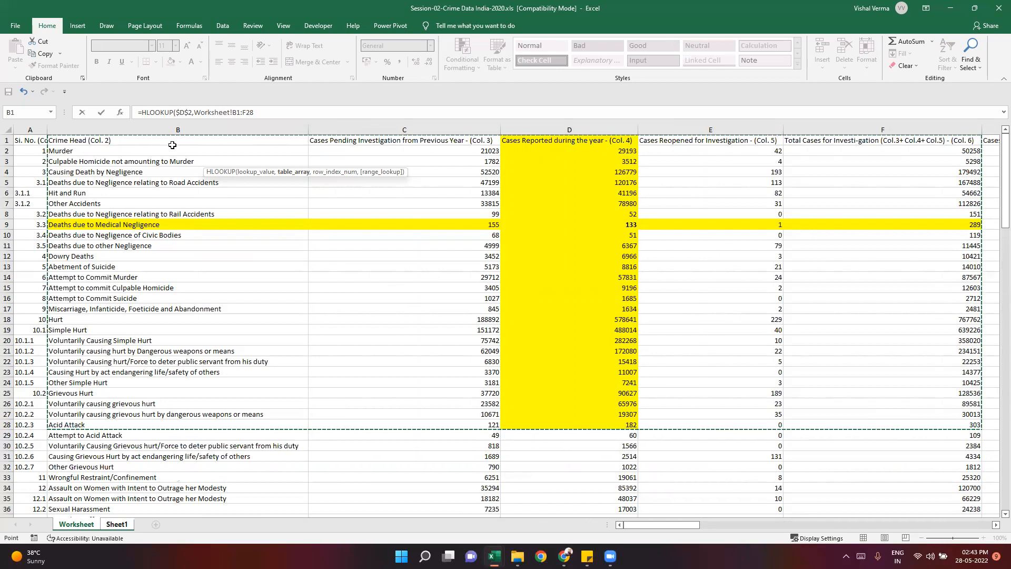
pyautogui.press('F4')
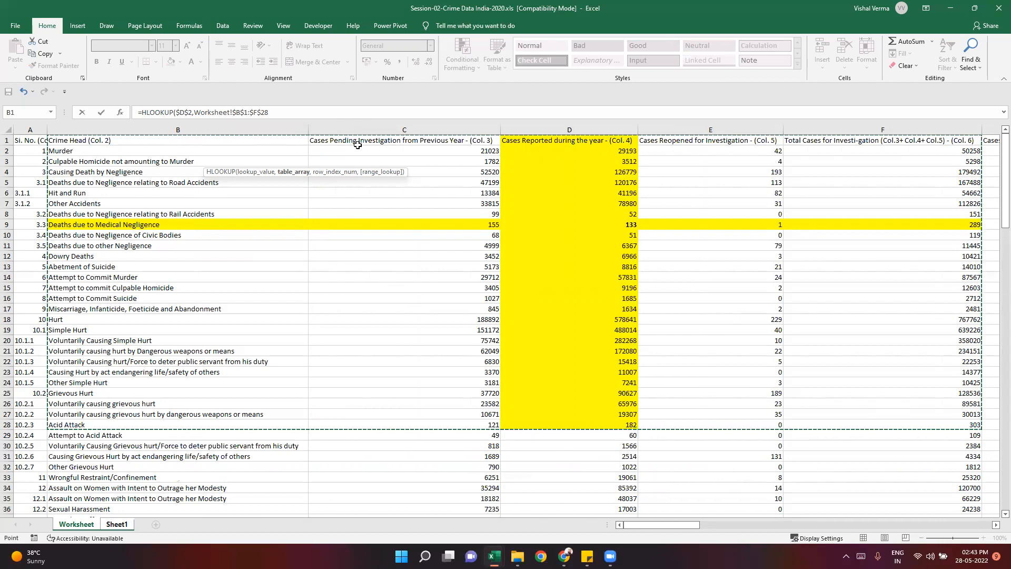
# - Complete the HLOOKUP formula with row index 9 and FALSE for an exact match, and make the result in D3 bold
pyautogui.write(',9')
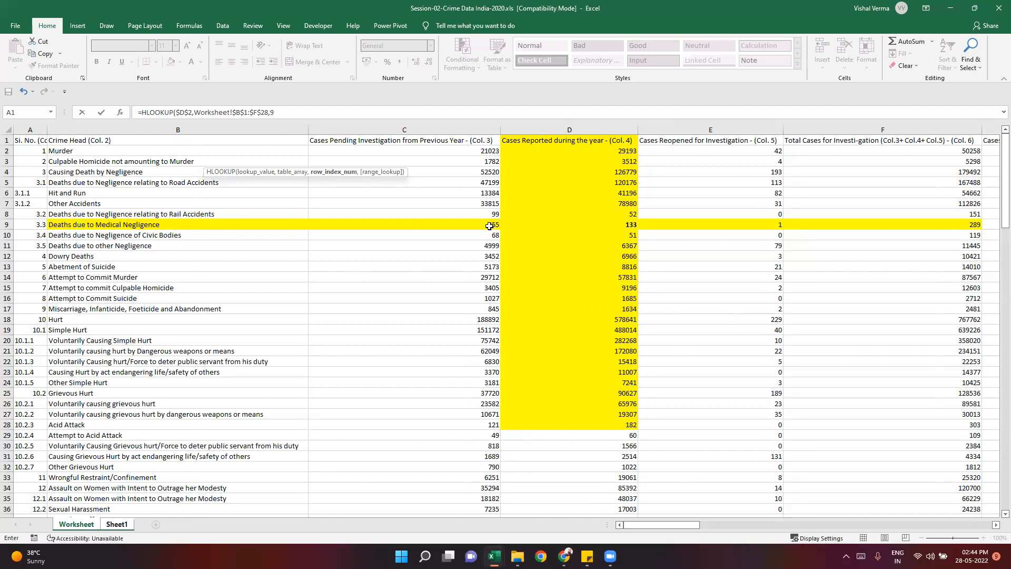
pyautogui.write(',')
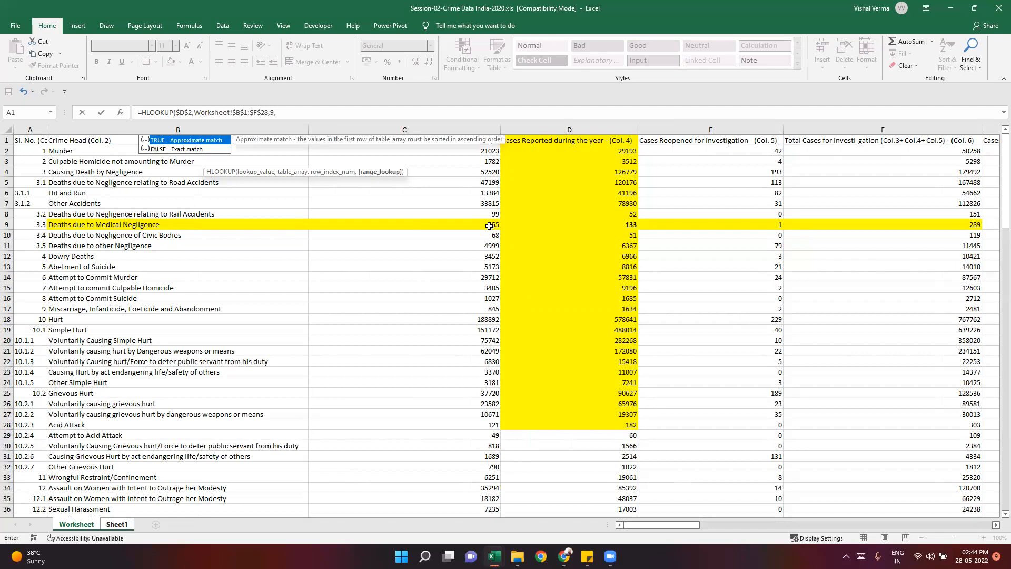
pyautogui.press('Down')
pyautogui.press('Tab')
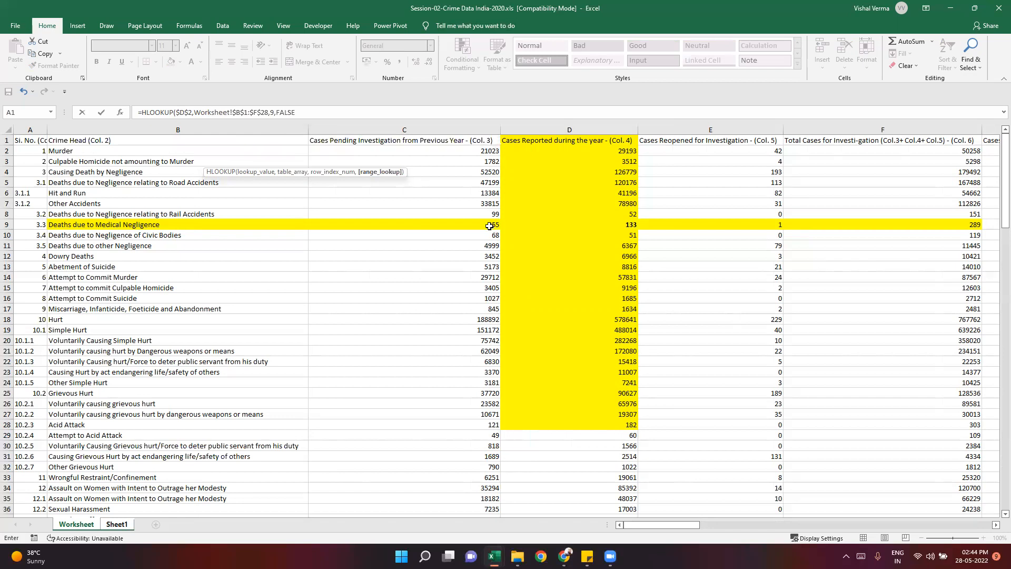
pyautogui.press('Return')
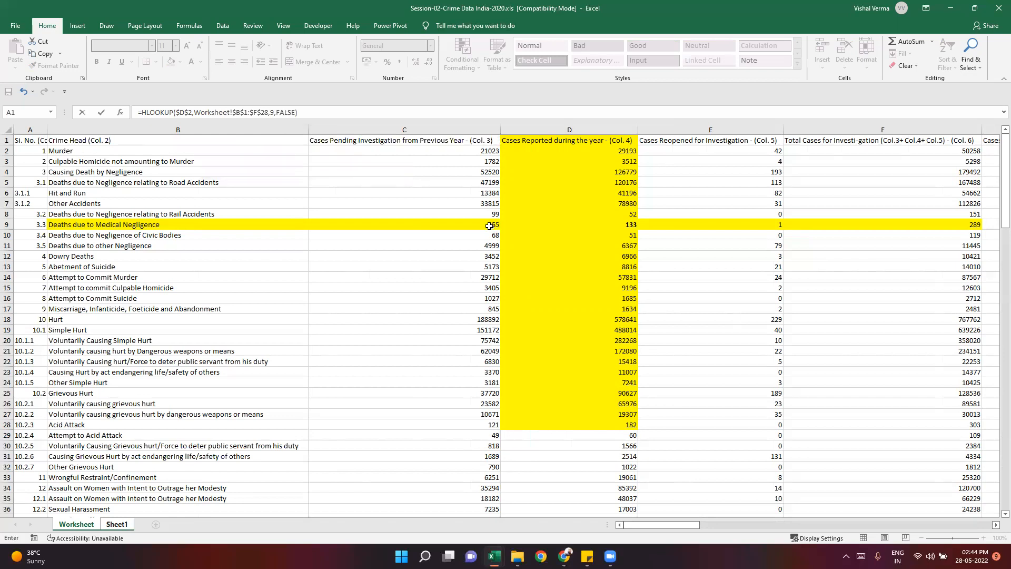
pyautogui.click(335, 242)
pyautogui.hotkey('ctrl', 'Up')
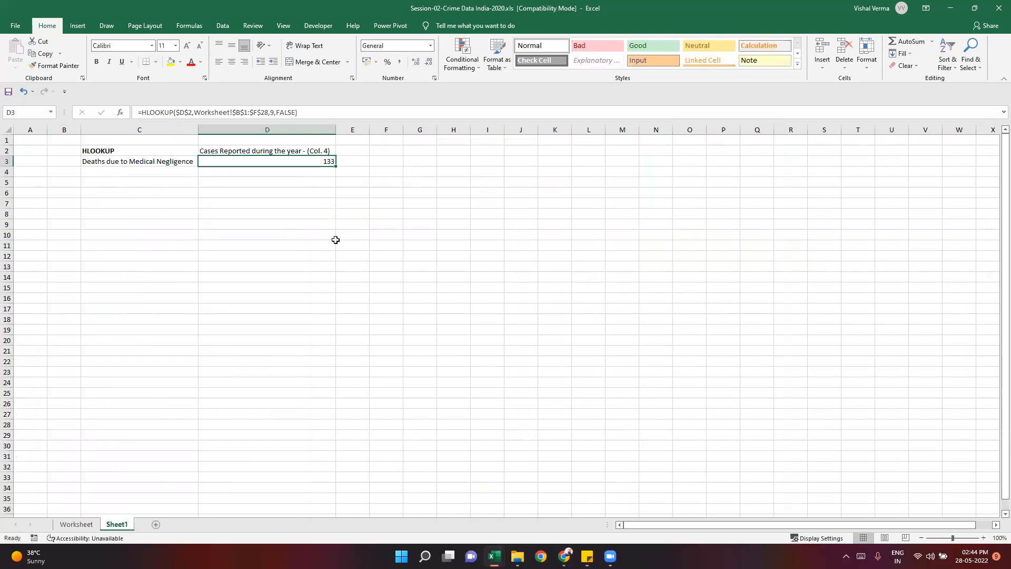
pyautogui.hotkey('ctrl', 'b')
pyautogui.click(231, 266)
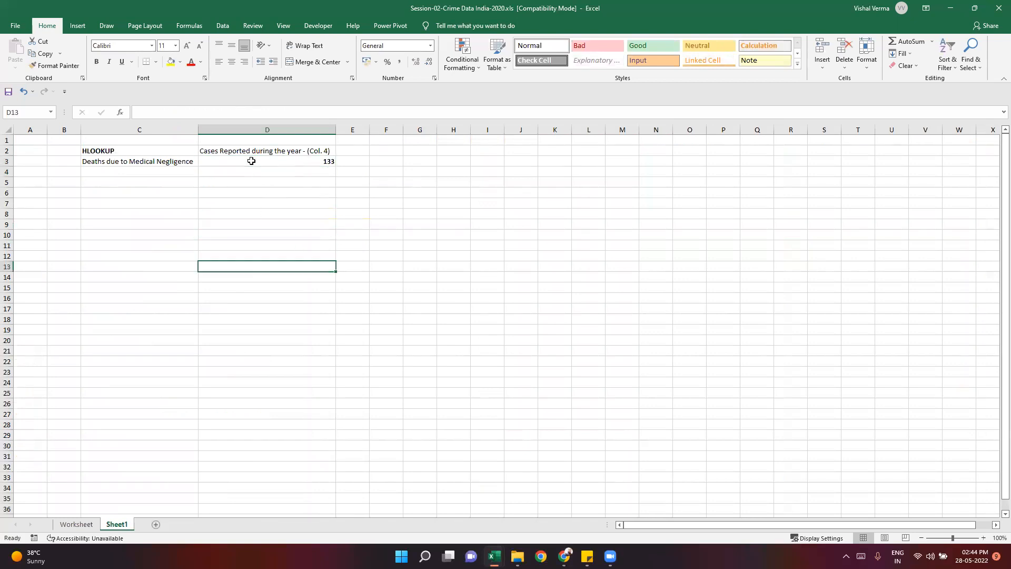
# - Compare the HLOOKUP result in Sheet1 cell D3 with cell D9 of the Worksheet data, and return to Sheet1
pyautogui.click(251, 160)
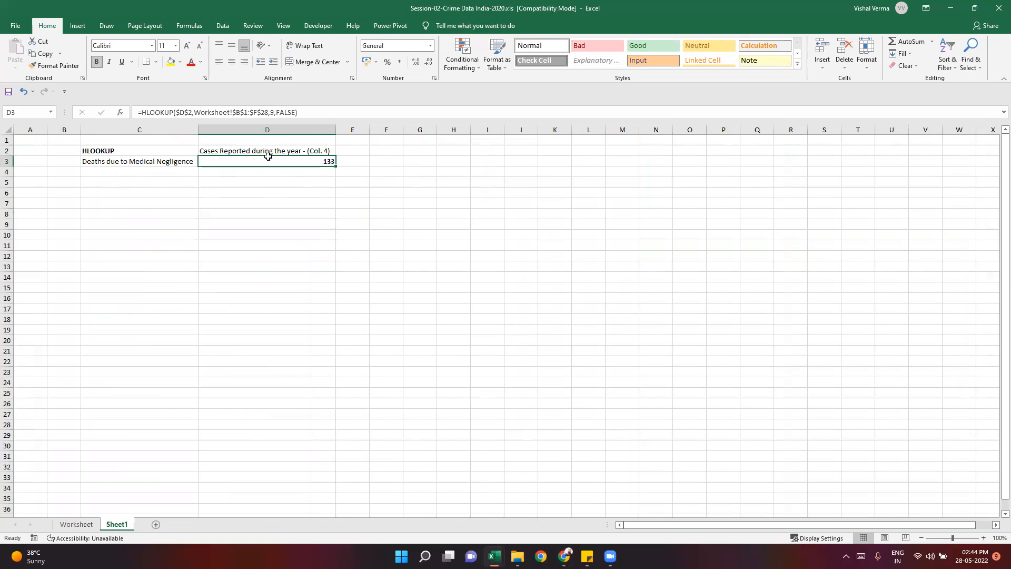
pyautogui.click(247, 171)
pyautogui.click(253, 159)
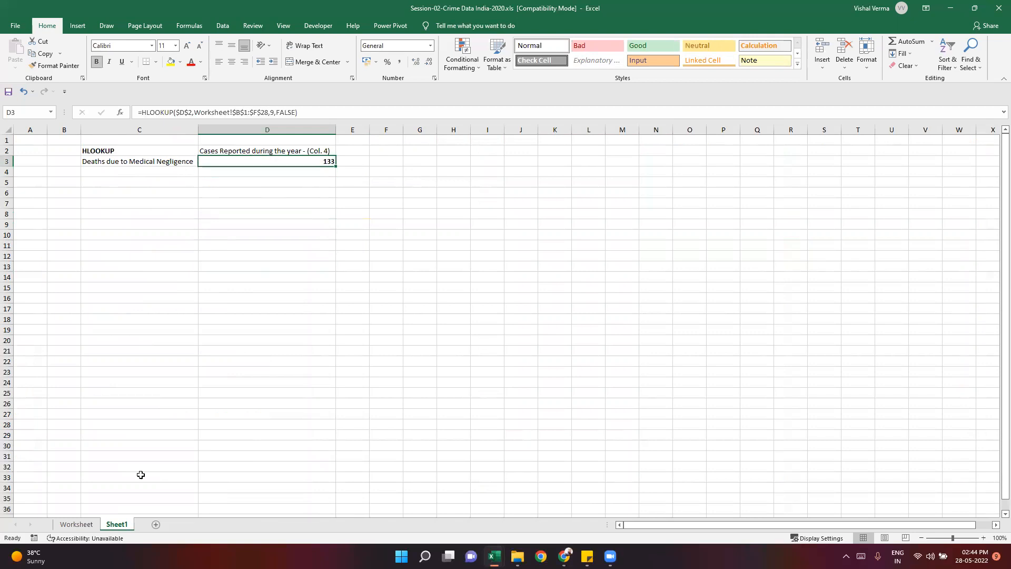
pyautogui.click(83, 521)
pyautogui.click(556, 225)
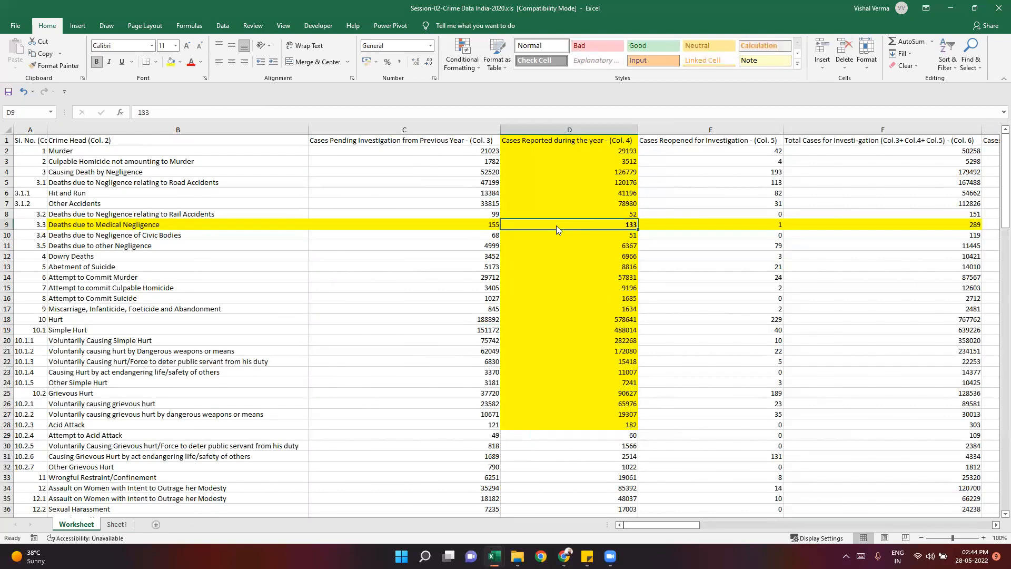
pyautogui.click(425, 277)
pyautogui.click(113, 525)
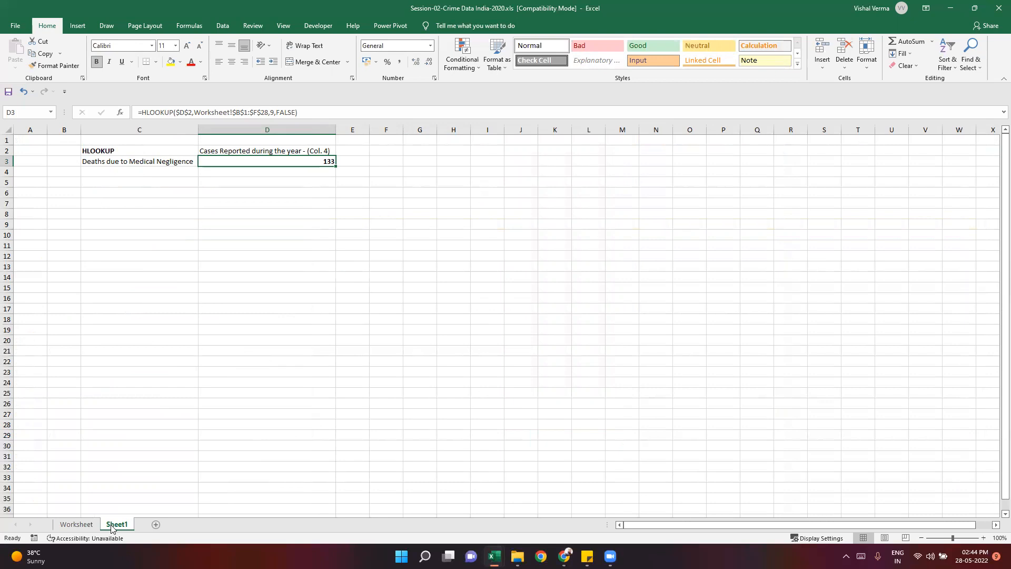
# - Change the range_lookup argument of the HLOOKUP formula in D3 to TRUE for an approximate match
pyautogui.click(293, 112)
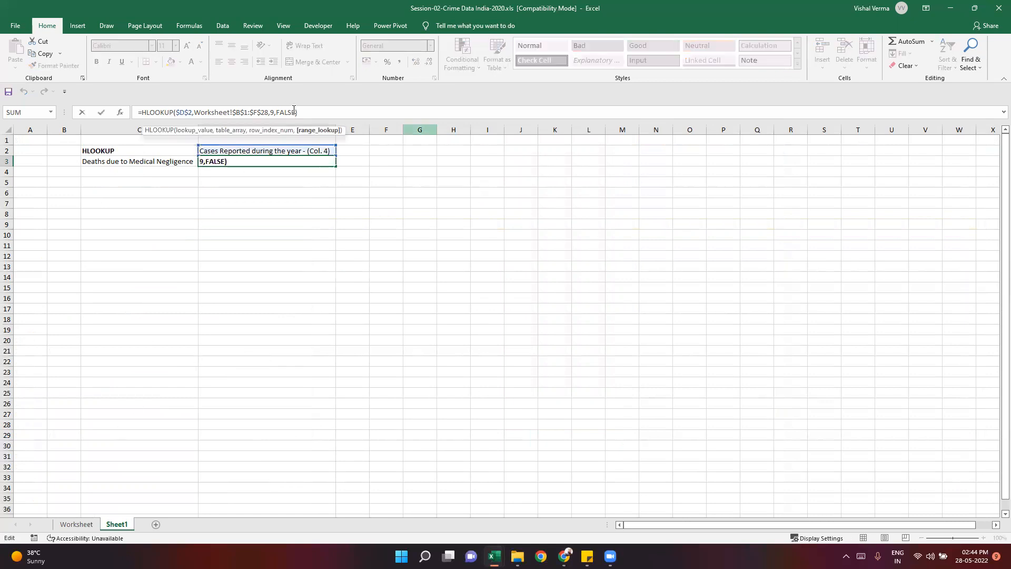
pyautogui.press('BackSpace')
pyautogui.press('BackSpace')
pyautogui.press('BackSpace')
pyautogui.press('BackSpace')
pyautogui.press('BackSpace')
pyautogui.write('Tr')
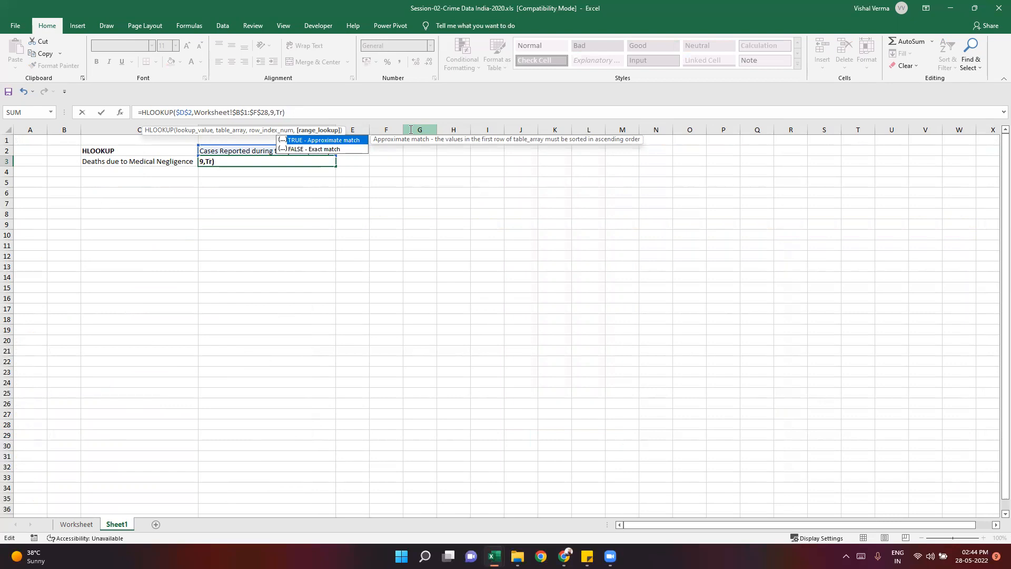
pyautogui.press('Tab')
pyautogui.press('Return')
pyautogui.press('Up')
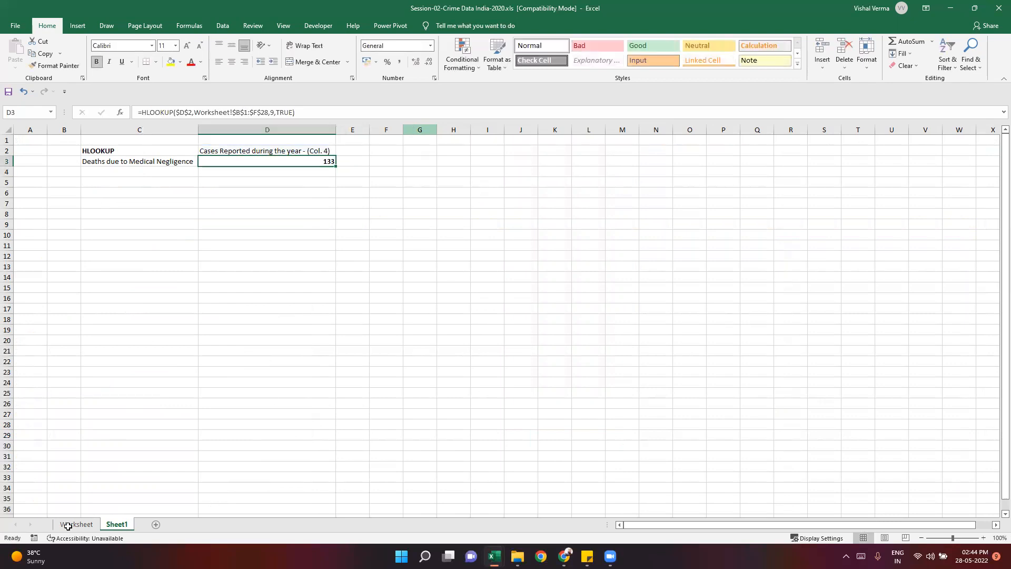
# - Examine the Murder row and the reported-case figures below it in the Worksheet sheet, and return to Sheet1
pyautogui.click(67, 524)
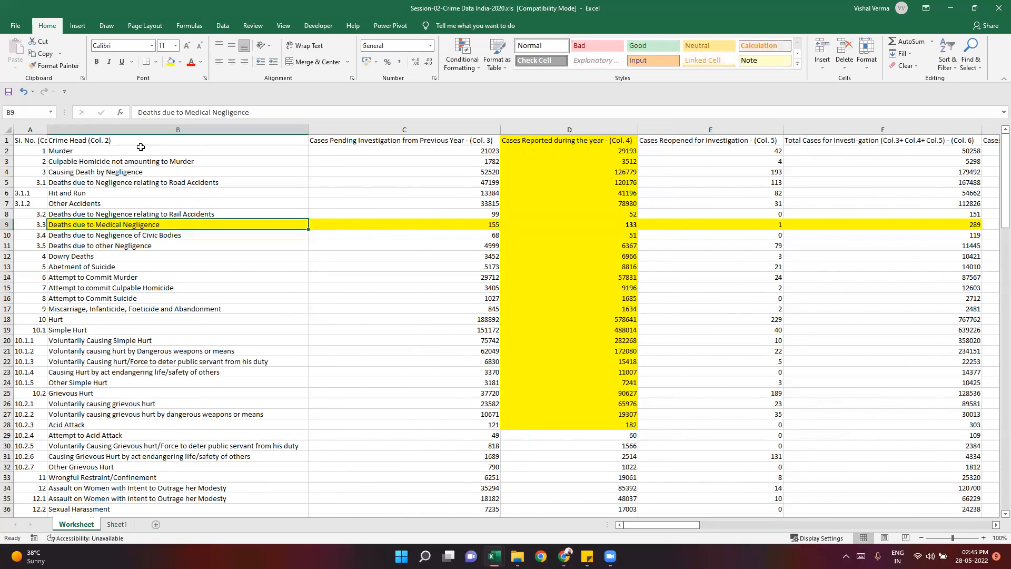
pyautogui.click(88, 153)
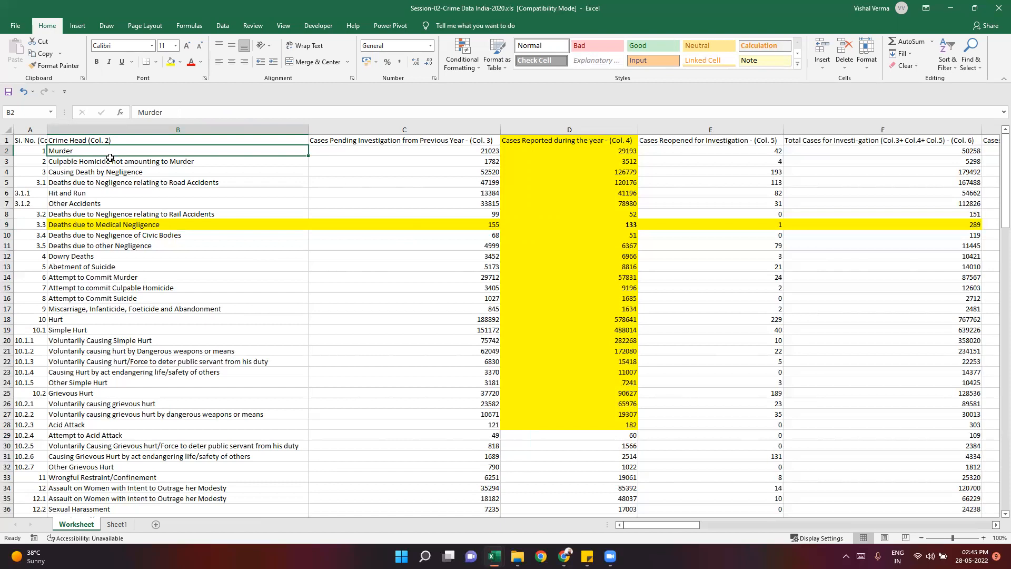
pyautogui.click(634, 151)
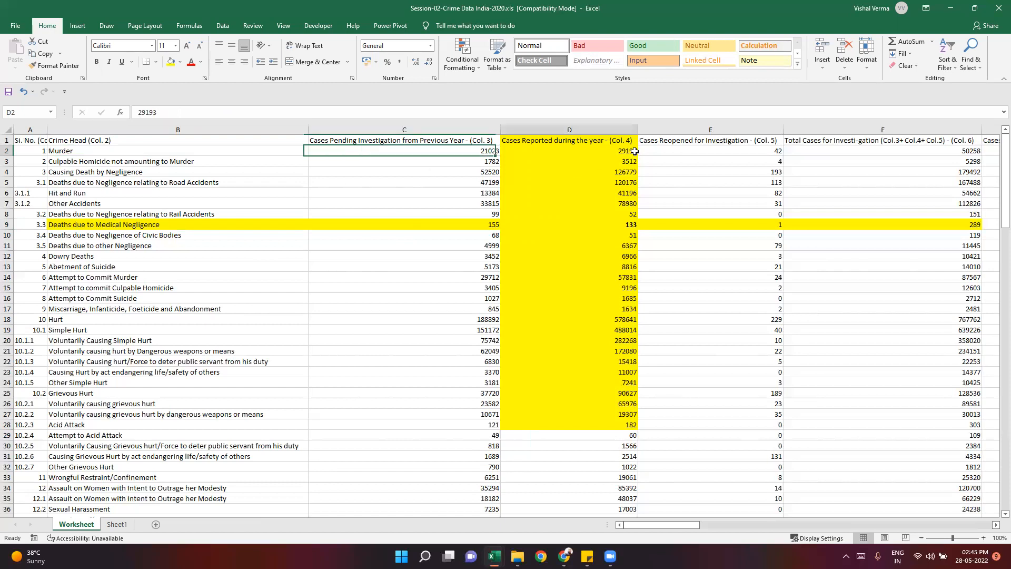
pyautogui.press('Down')
pyautogui.press('Down')
pyautogui.press('Down')
pyautogui.press('Down')
pyautogui.press('Down')
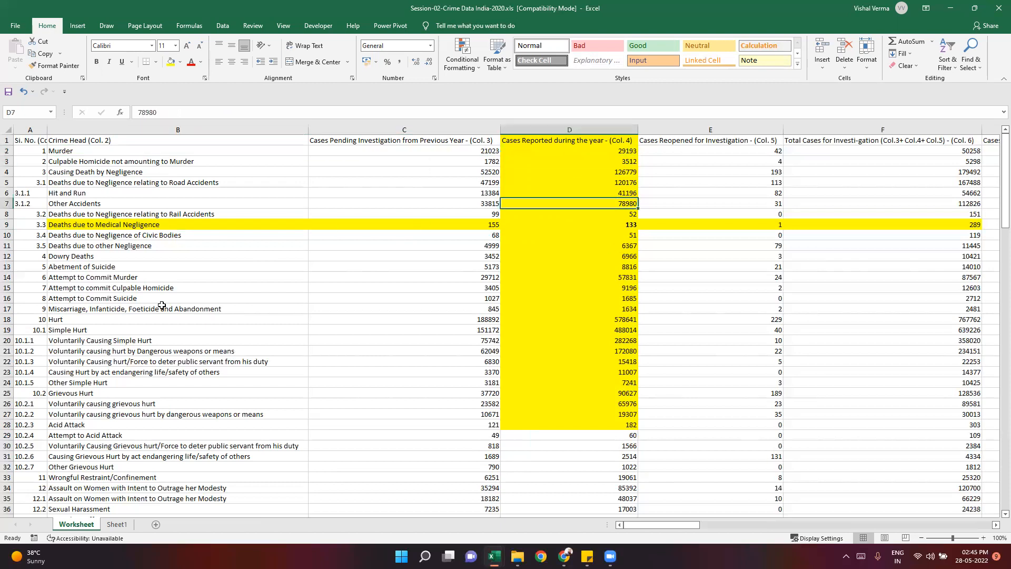
pyautogui.click(110, 525)
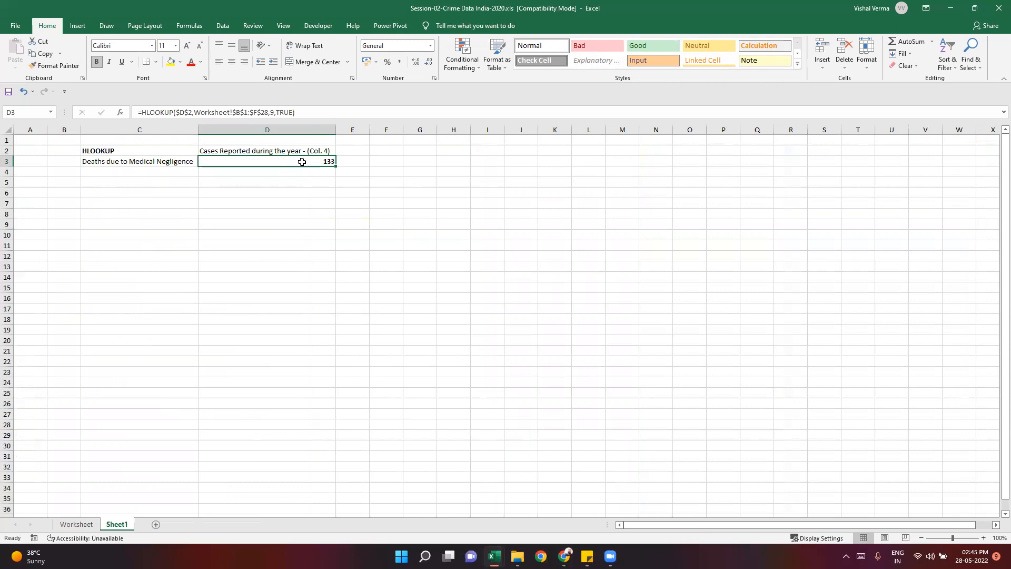
# - Apply borders to all cells of the lookup table in C2:D3 on Sheet1
pyautogui.click(274, 206)
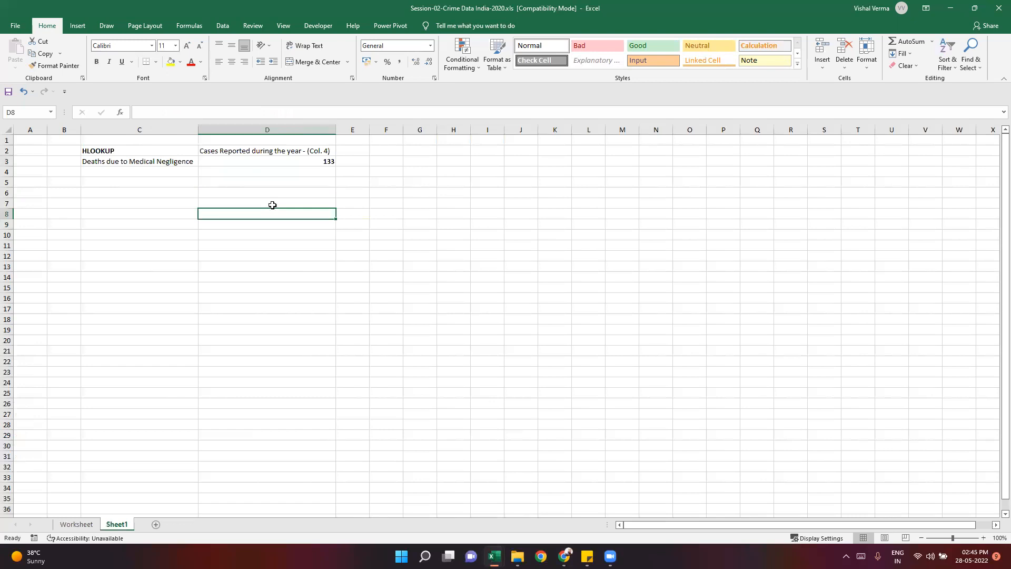
pyautogui.click(156, 167)
pyautogui.click(138, 193)
pyautogui.moveTo(128, 152); pyautogui.dragTo(284, 163)
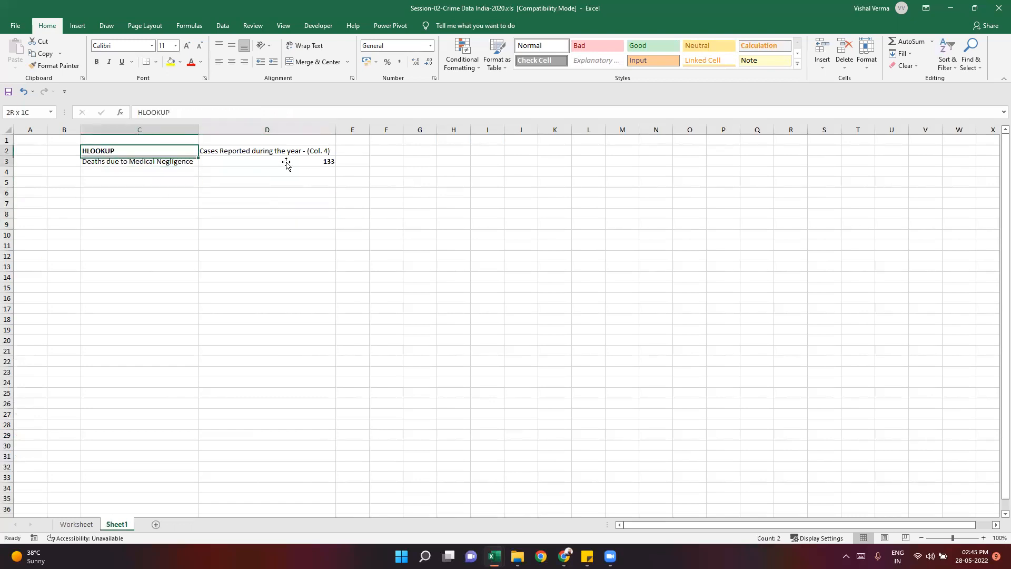
pyautogui.click(154, 63)
pyautogui.click(170, 157)
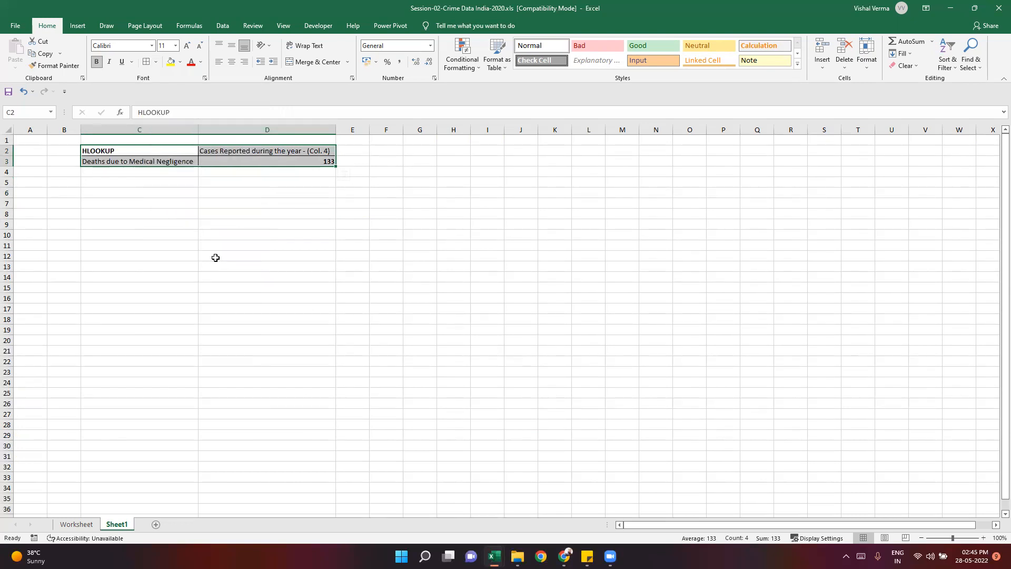
# - Review the column heading in D2 and the crime head in C3 of the lookup table on Sheet1
pyautogui.click(216, 262)
pyautogui.click(266, 191)
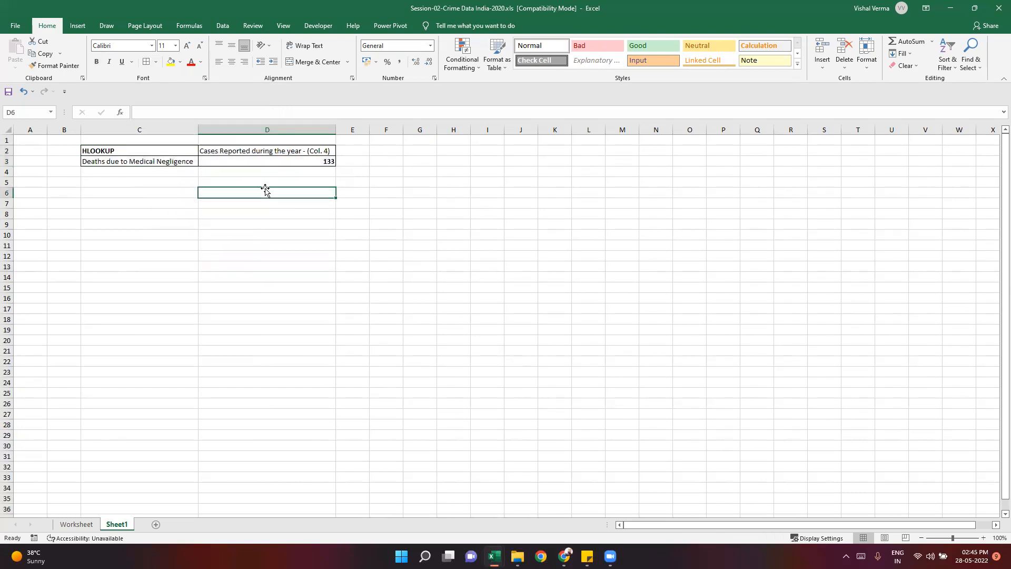
pyautogui.press('Up')
pyautogui.press('Up')
pyautogui.press('Up')
pyautogui.press('Up')
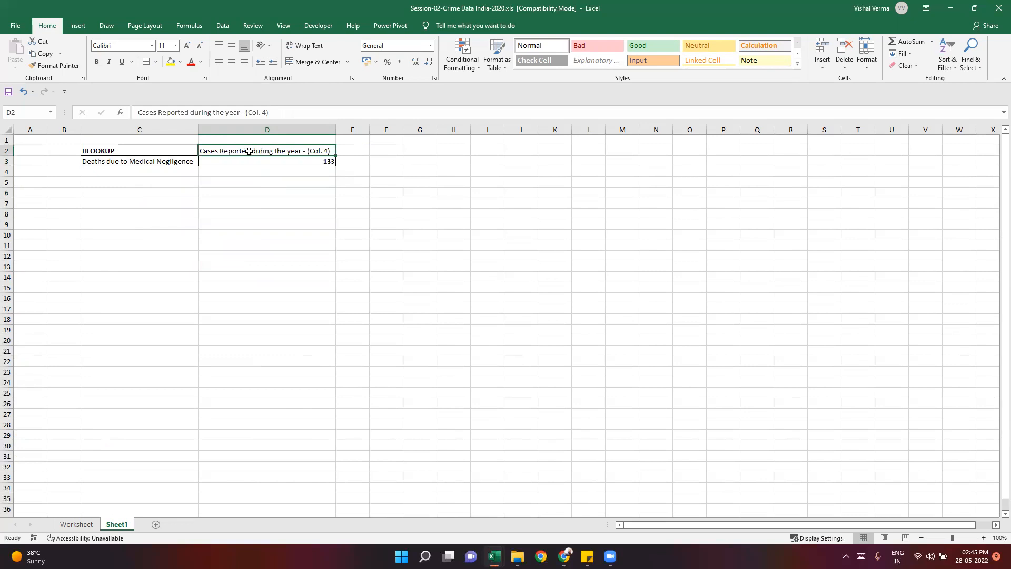
pyautogui.click(168, 161)
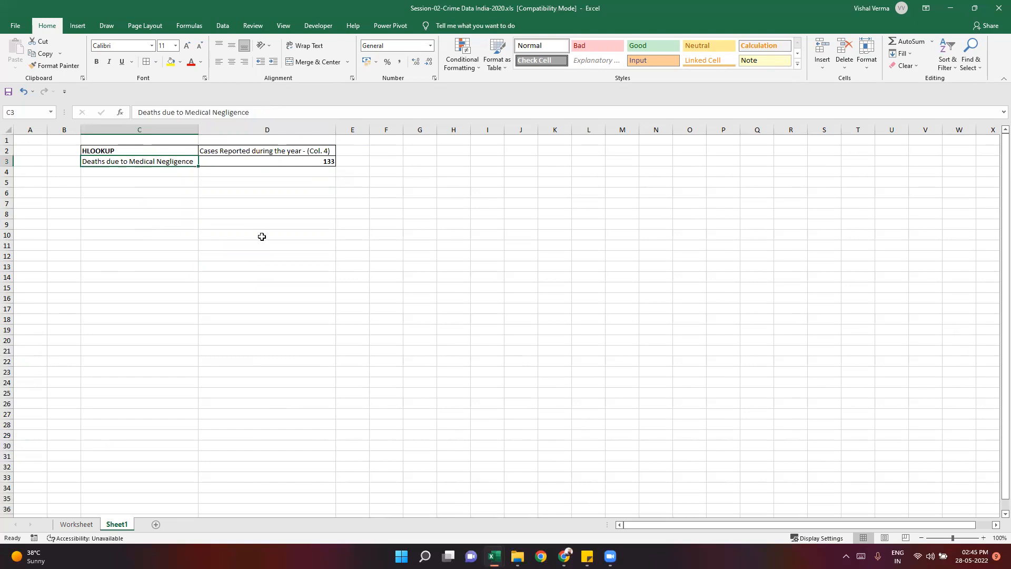
pyautogui.press('Right')
pyautogui.press('Down')
pyautogui.press('Down')
pyautogui.press('Down')
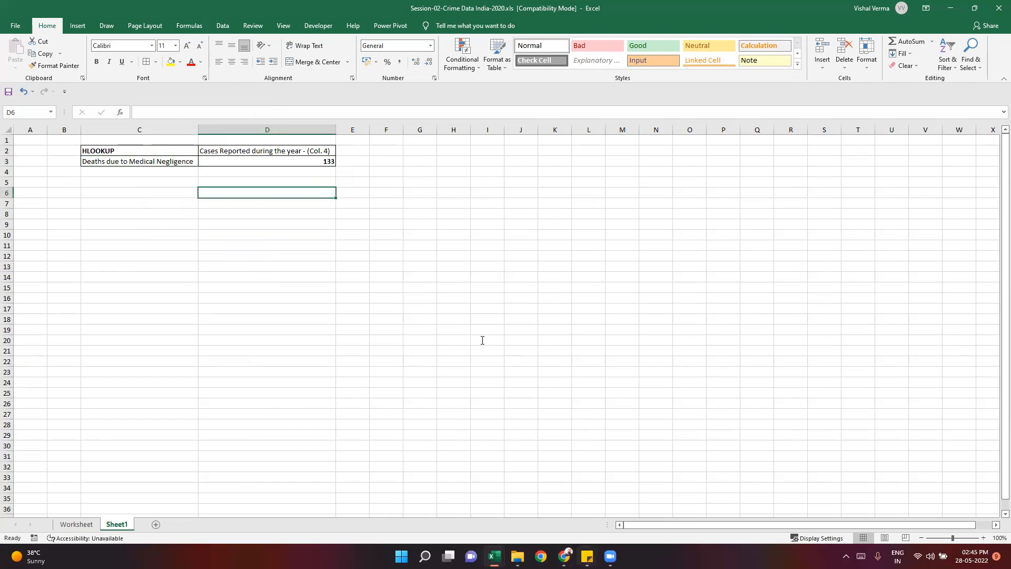
# - Bold the Hlookup entry in the Sticky Notes topic list, and return to the Excel workbook
pyautogui.tripleClick(431, 231)
pyautogui.click(440, 232)
pyautogui.doubleClick(405, 232)
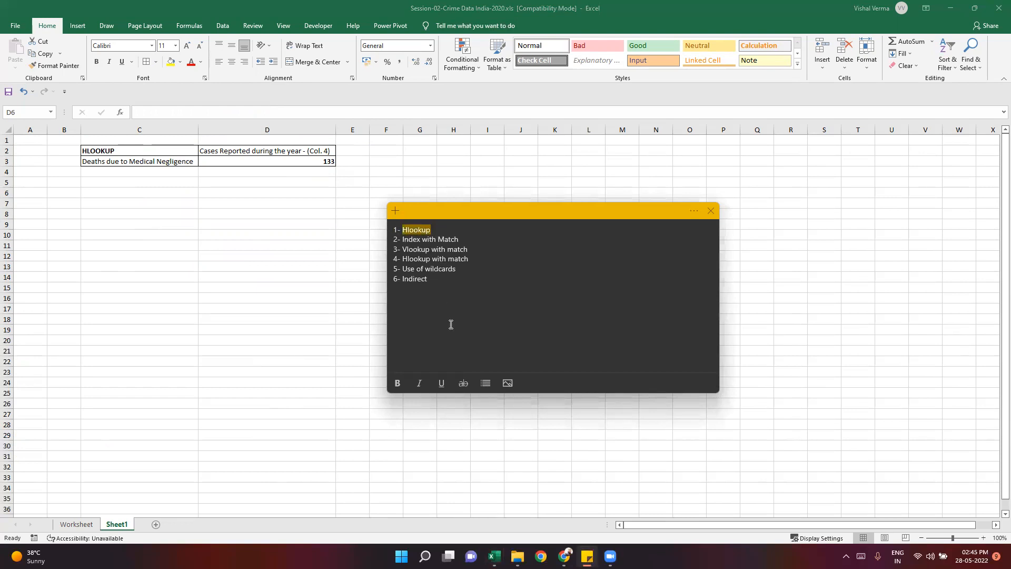
pyautogui.click(398, 382)
pyautogui.click(481, 256)
pyautogui.click(145, 234)
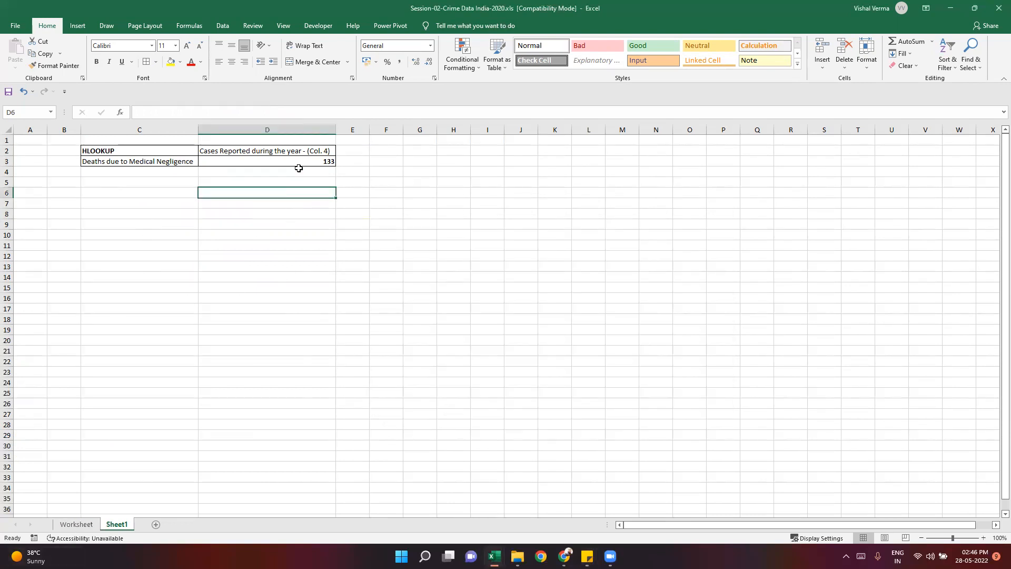
# - Inspect the HLOOKUP formula in cell D3 of Sheet1
pyautogui.click(300, 162)
pyautogui.click(303, 109)
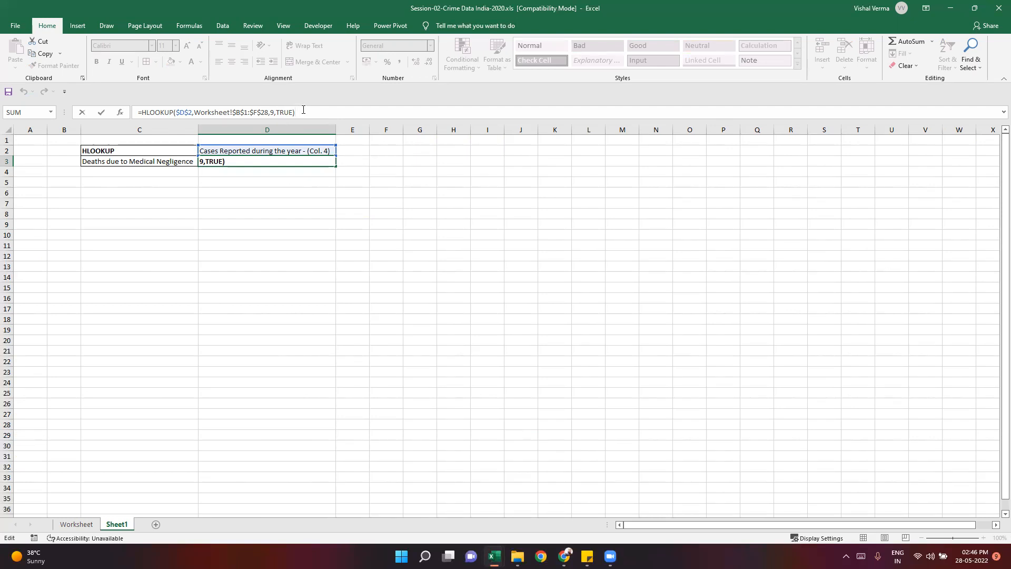
pyautogui.hotkey('ctrl', 'Return')
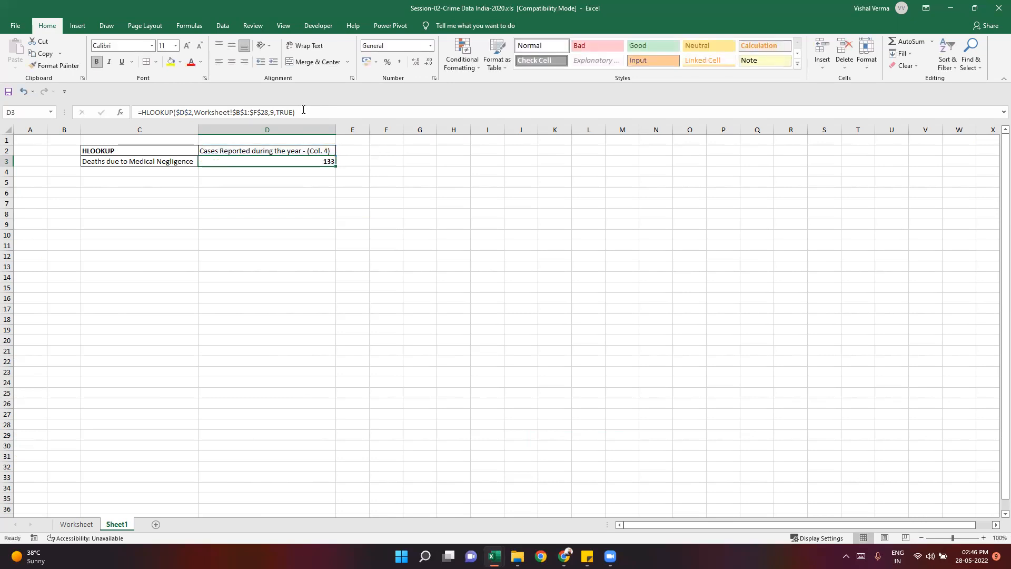
# - Replace the crime head in Sheet1 cell C3 with Murder, copied from cell B2 of the Worksheet sheet
pyautogui.click(141, 160)
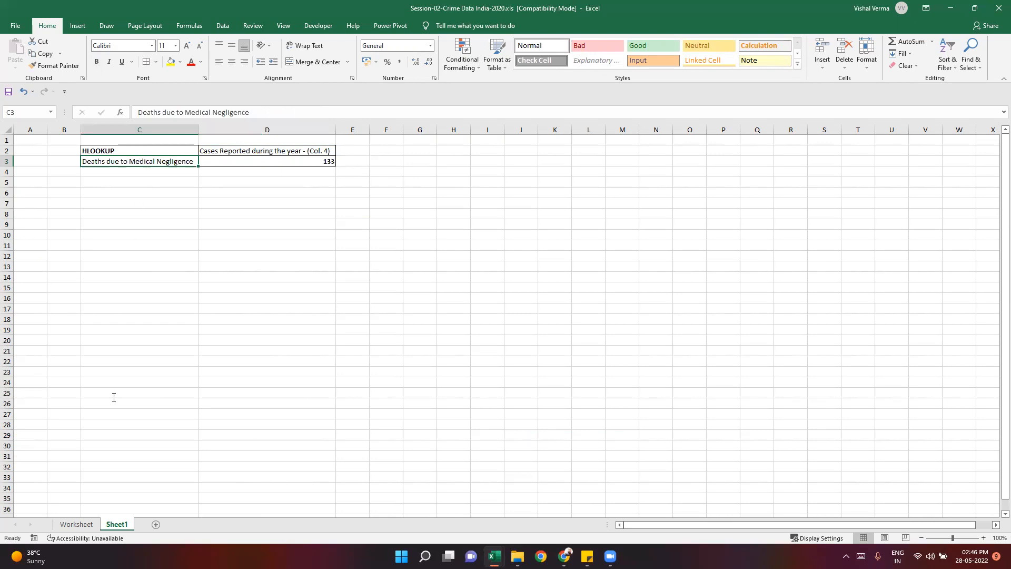
pyautogui.click(77, 523)
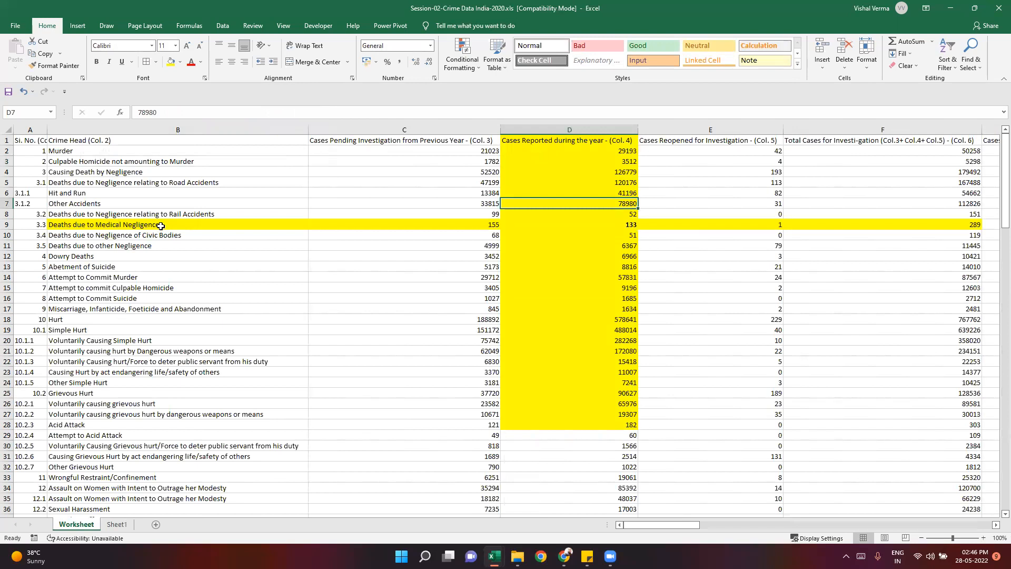
pyautogui.click(161, 226)
pyautogui.click(80, 152)
pyautogui.hotkey('ctrl', 'c')
pyautogui.click(130, 523)
pyautogui.hotkey('ctrl', 'v')
pyautogui.press('Escape')
pyautogui.press('Down')
pyautogui.press('Down')
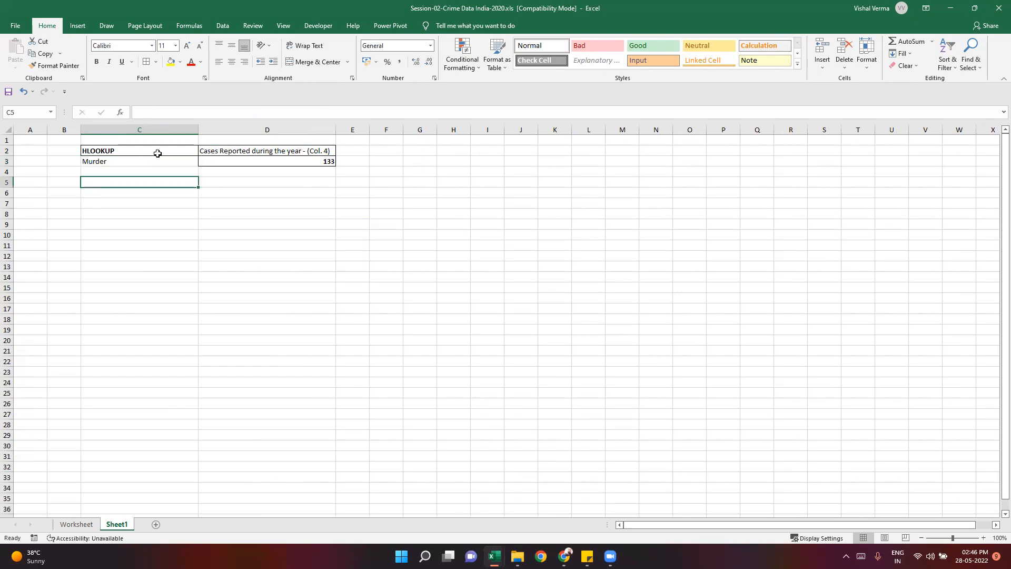
# - Reapply all borders to the Murder row, C3:D3, on Sheet1
pyautogui.click(158, 153)
pyautogui.press('Down')
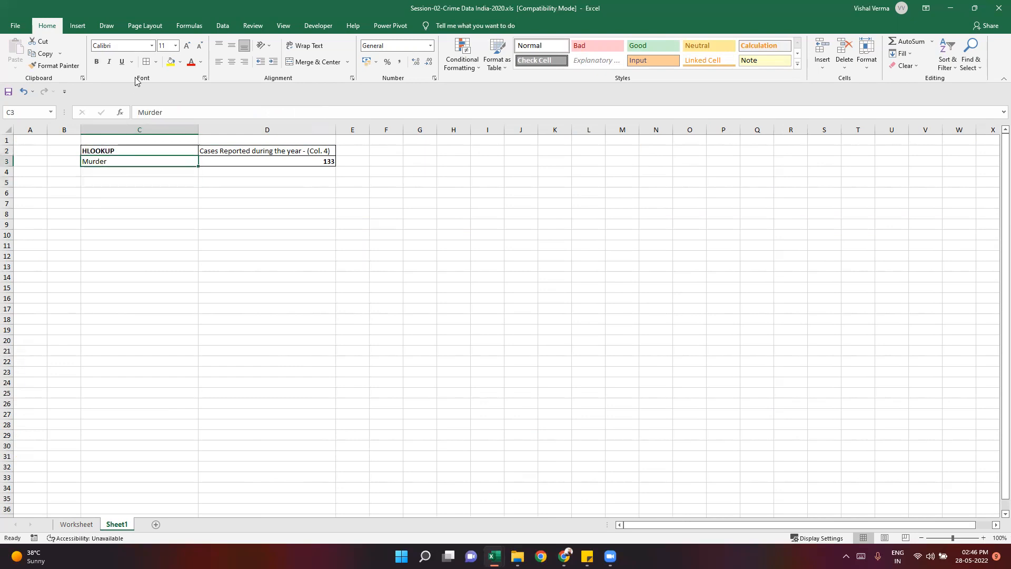
pyautogui.hotkey('shift', 'Right')
pyautogui.click(238, 276)
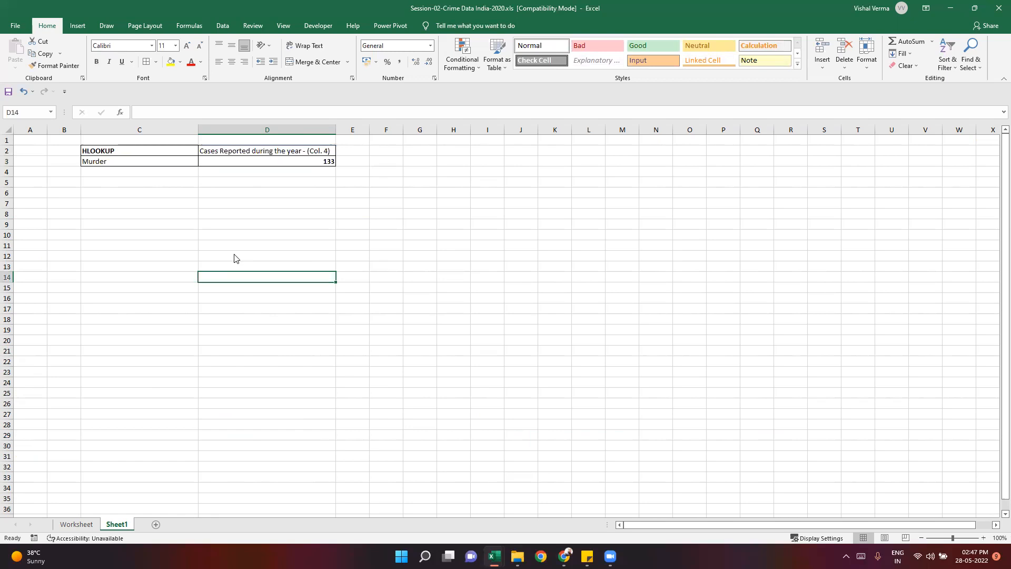
# - Examine the row_index_num and range_lookup arguments of the D3 formula alongside the Murder entry in C3
pyautogui.click(129, 160)
pyautogui.click(290, 160)
pyautogui.click(276, 112)
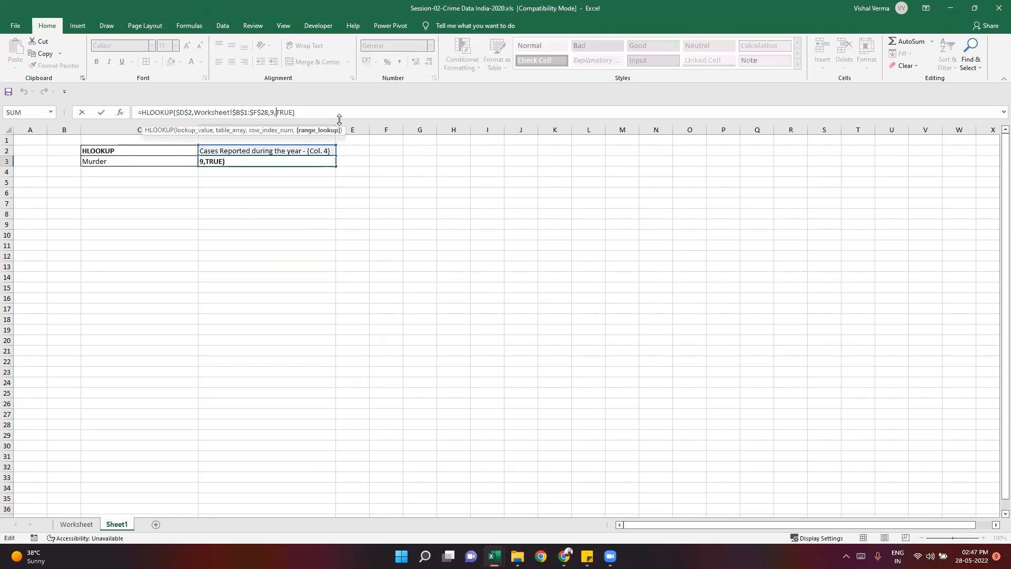
pyautogui.press('Left')
pyautogui.press('Right')
pyautogui.press('Left')
pyautogui.hotkey('ctrl', 'Return')
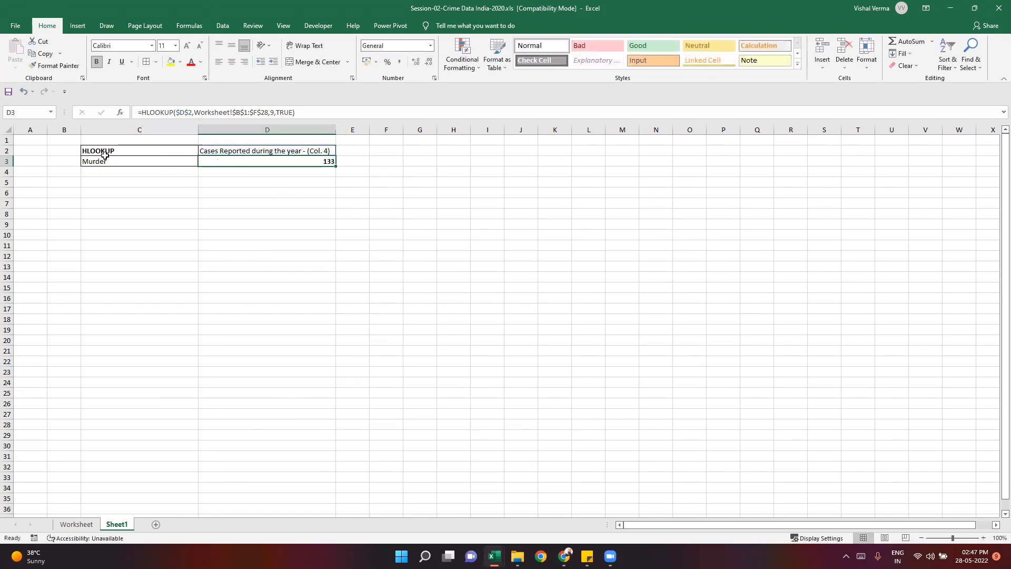
pyautogui.click(105, 160)
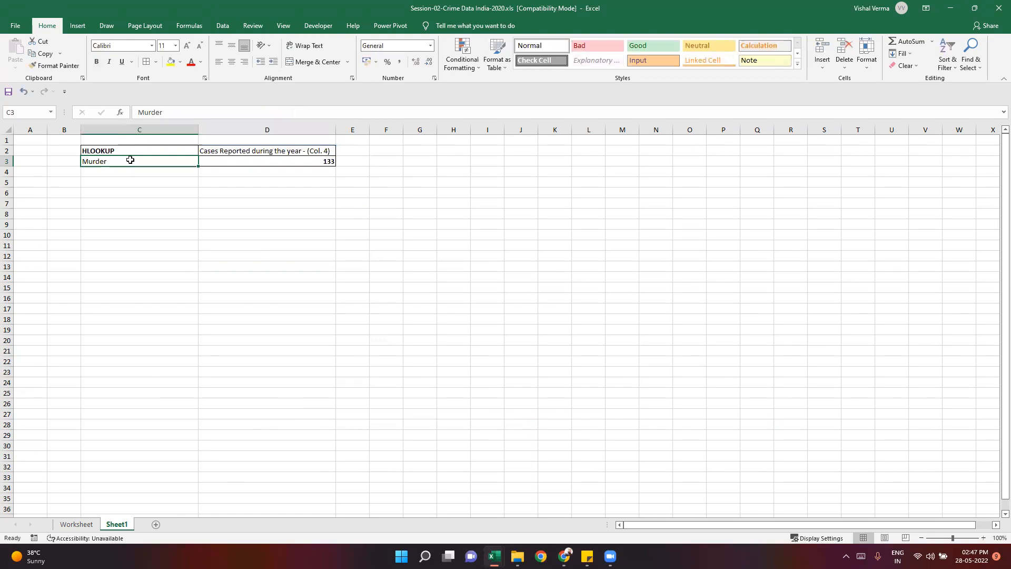
pyautogui.click(250, 159)
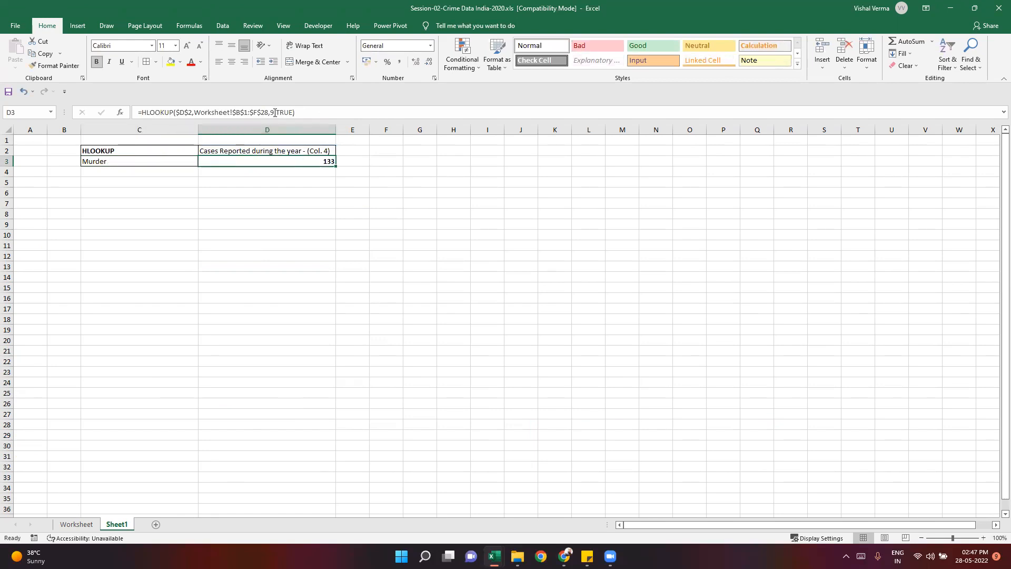
# - Compare the row index 9 in the D3 formula with the Deaths due to Medical Negligence row in Worksheet, and return to Sheet1
pyautogui.doubleClick(273, 112)
pyautogui.hotkey('ctrl', 'pageup')
pyautogui.click(175, 225)
pyautogui.press('Escape')
pyautogui.hotkey('ctrl', 'pageup')
pyautogui.moveTo(181, 225); pyautogui.dragTo(973, 225)
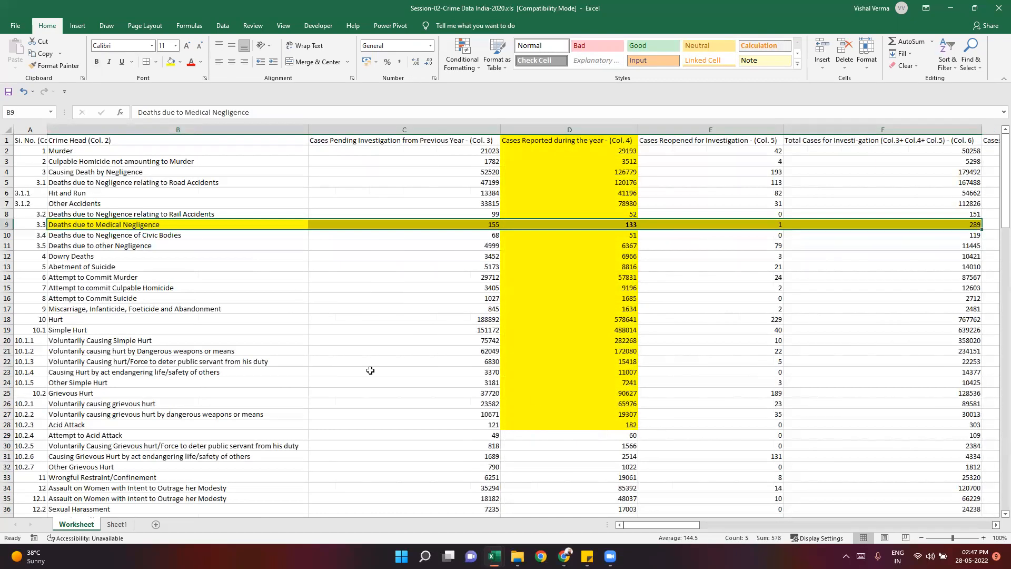
pyautogui.click(351, 371)
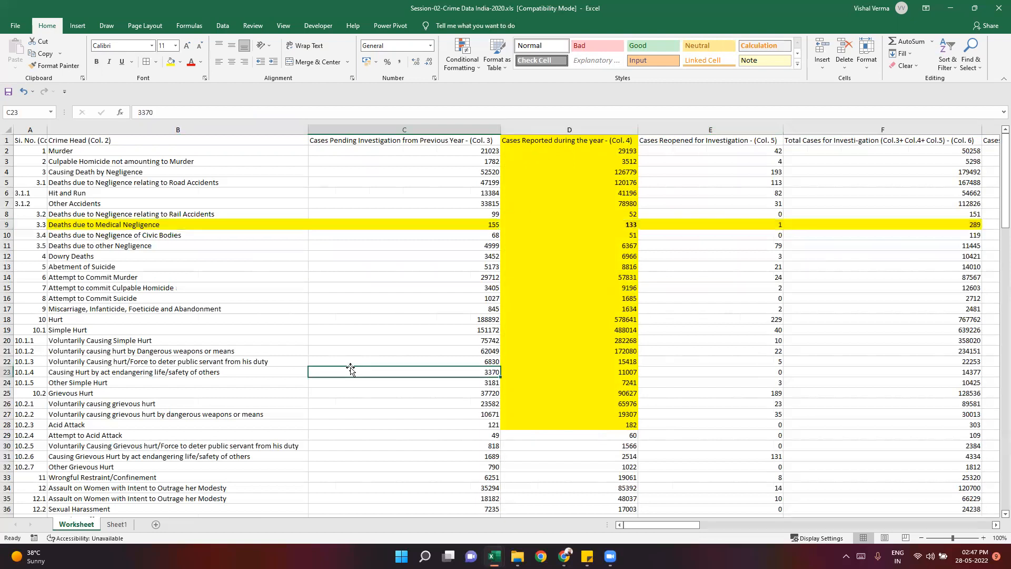
pyautogui.moveTo(106, 226); pyautogui.dragTo(849, 225)
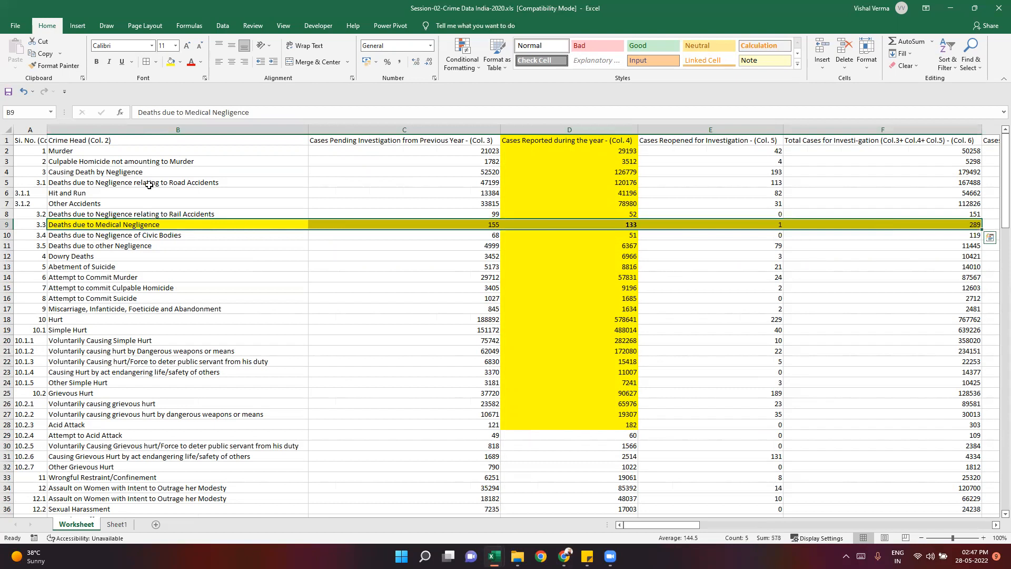
pyautogui.hotkey('ctrl', 'pagedown')
pyautogui.click(273, 113)
pyautogui.click(274, 113)
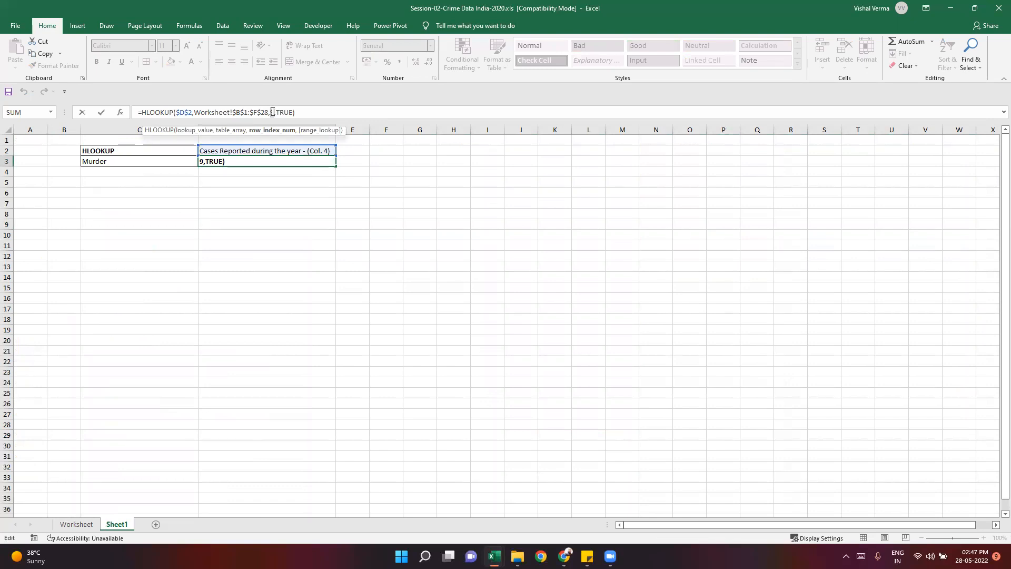
pyautogui.press('Escape')
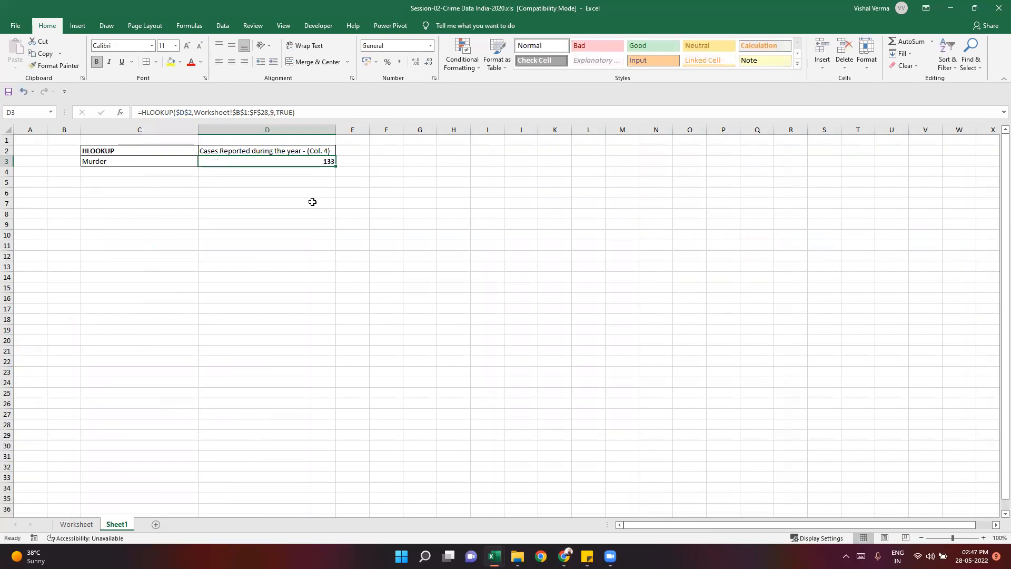
# - Enter the label MATCH in Sheet1 cell D7 and make it bold
pyautogui.click(314, 202)
pyautogui.write('MATCH')
pyautogui.press('Return')
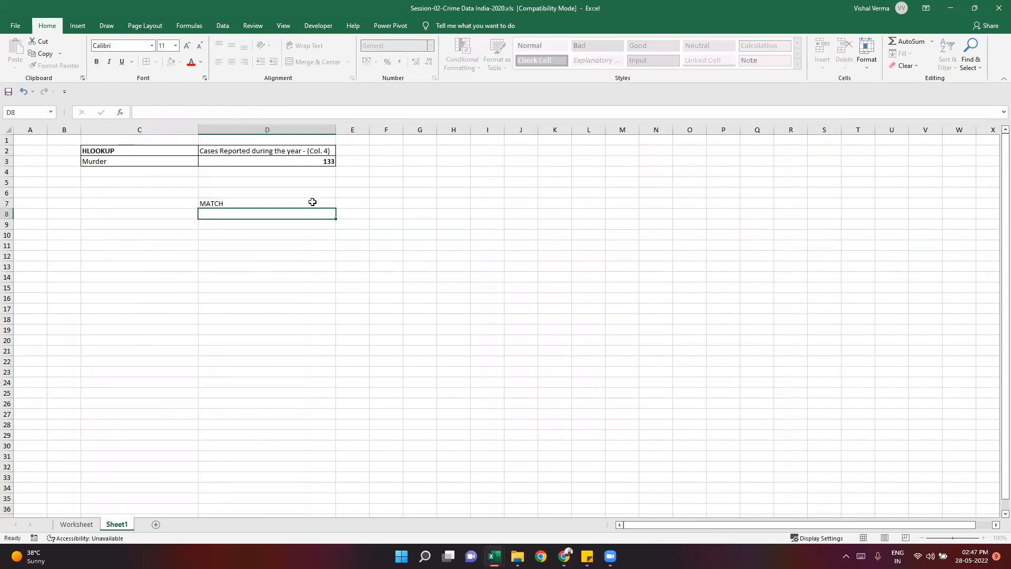
pyautogui.click(312, 202)
pyautogui.hotkey('ctrl', 'b')
pyautogui.click(257, 256)
pyautogui.click(232, 202)
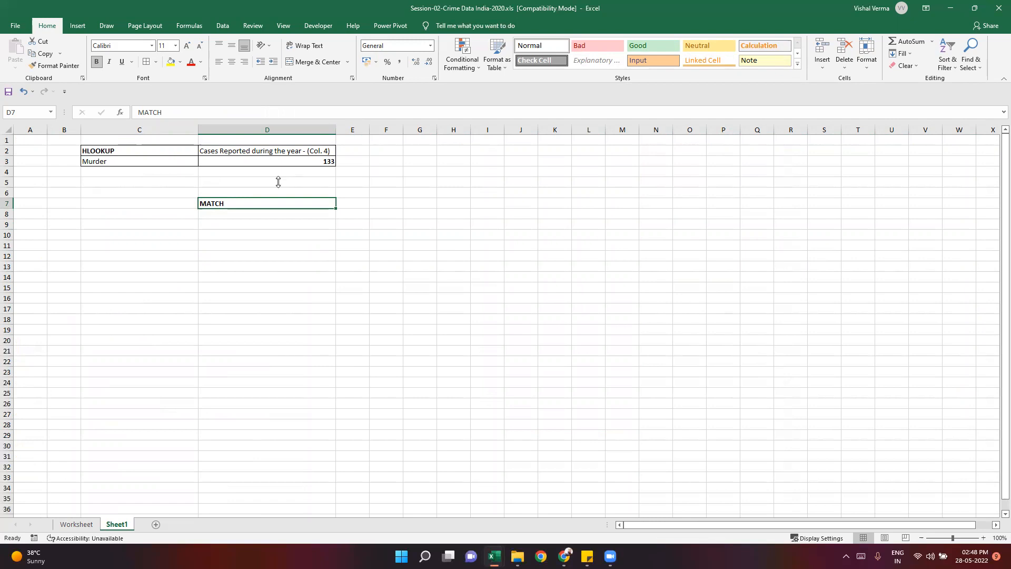
# - Look over the crime heads from Murder downward in column B of the Worksheet sheet, and return to Sheet1
pyautogui.click(91, 161)
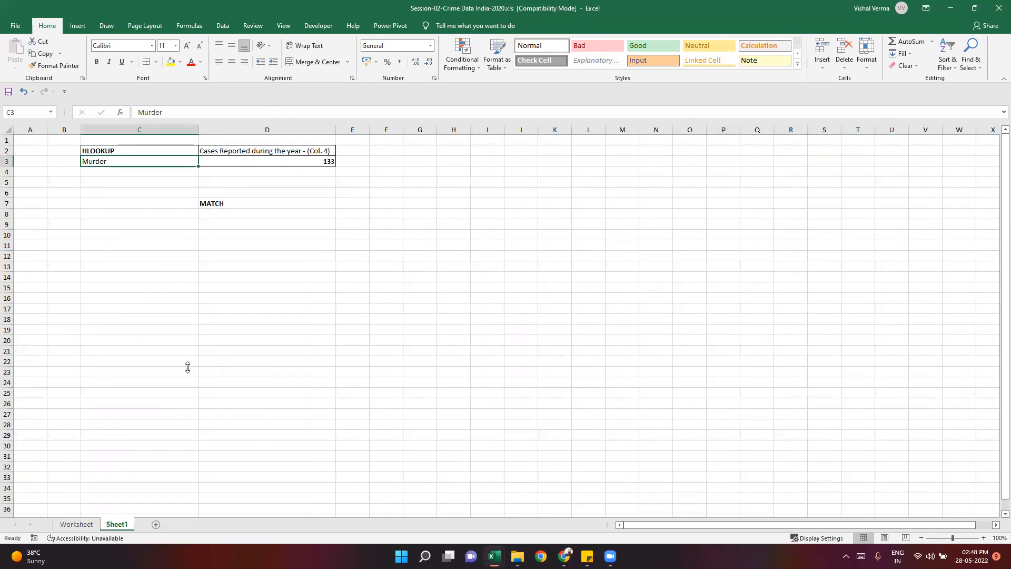
pyautogui.moveTo(127, 153); pyautogui.dragTo(121, 503)
pyautogui.click(154, 447)
pyautogui.click(117, 524)
pyautogui.click(219, 202)
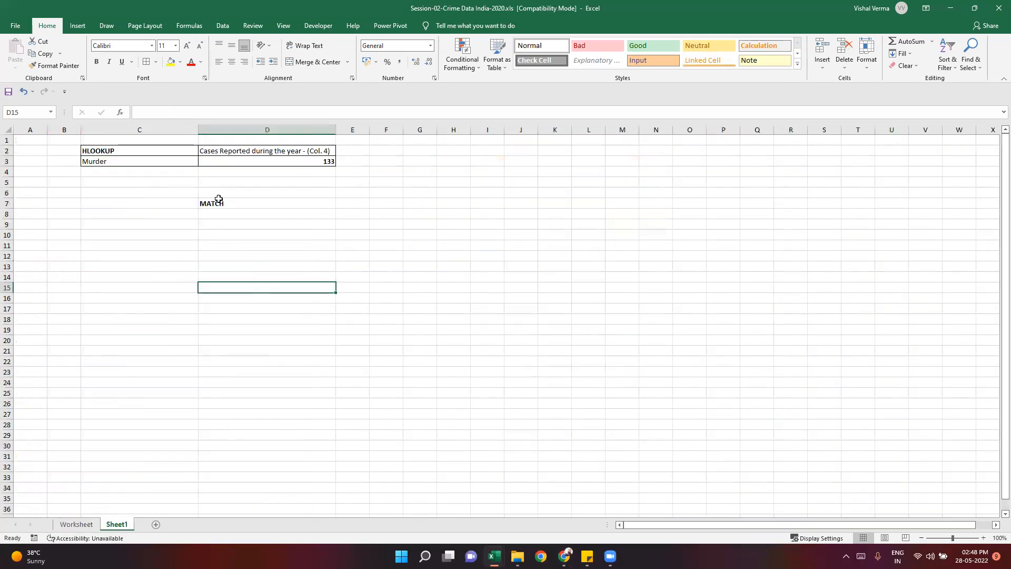
# - Review the row_index_num argument of the HLOOKUP formula in D3 against the crime head in C3
pyautogui.click(267, 161)
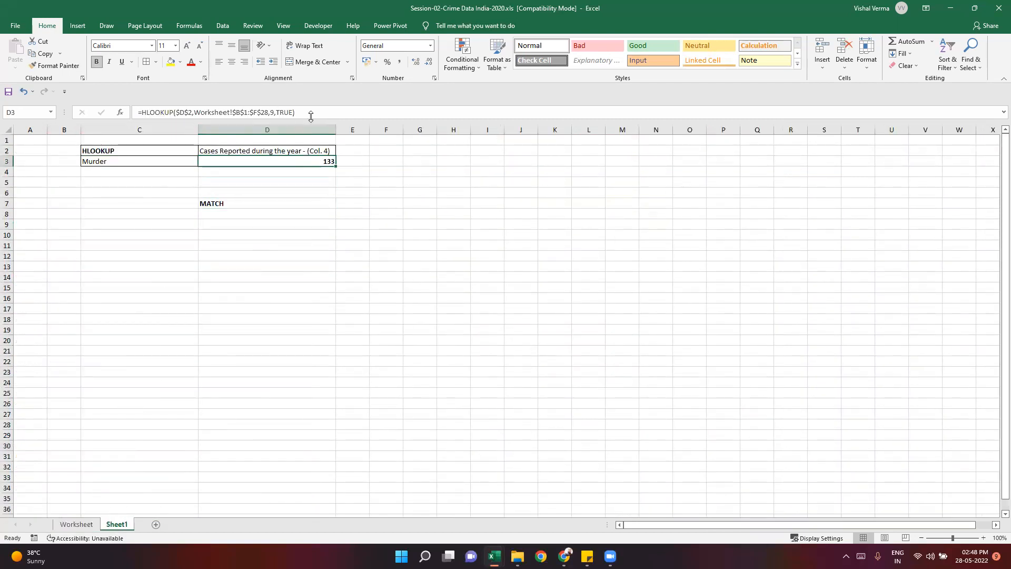
pyautogui.click(274, 113)
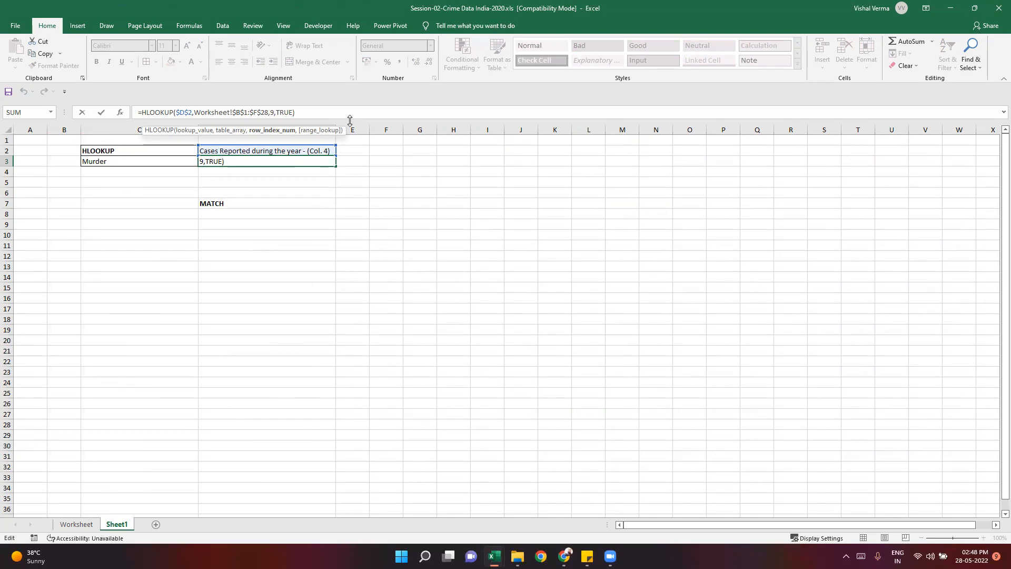
pyautogui.hotkey('ctrl', 'Return')
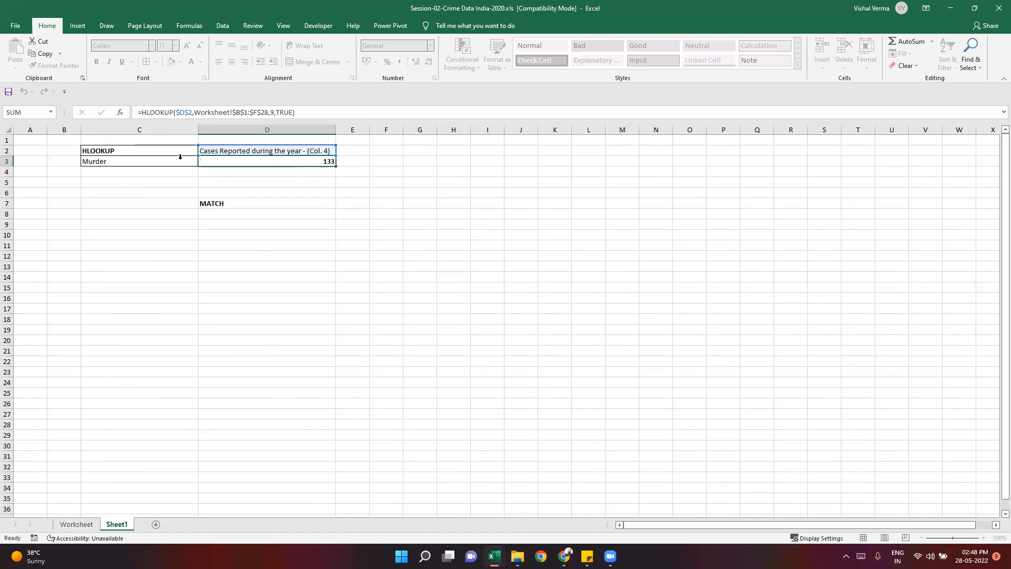
pyautogui.click(140, 158)
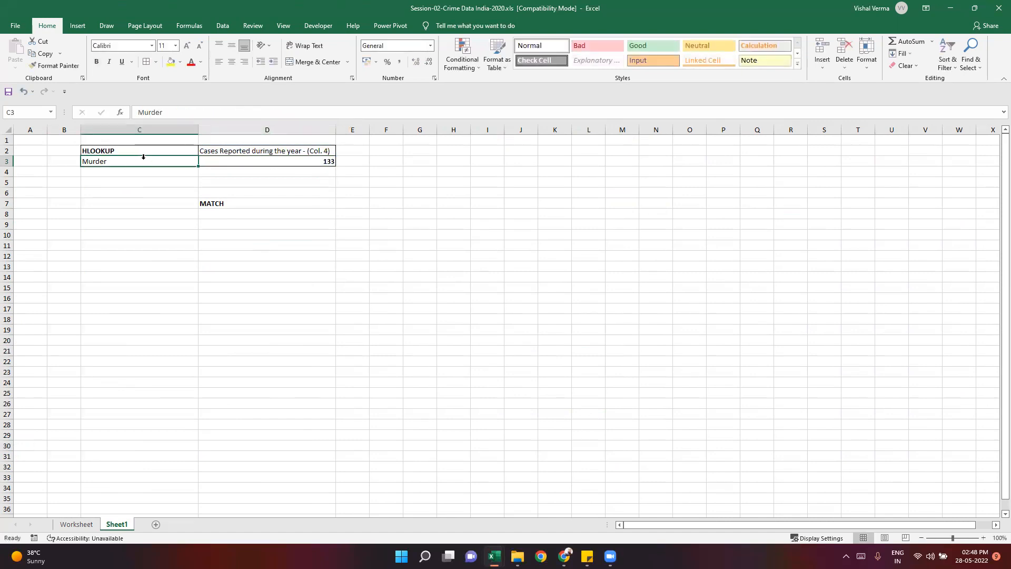
pyautogui.click(248, 158)
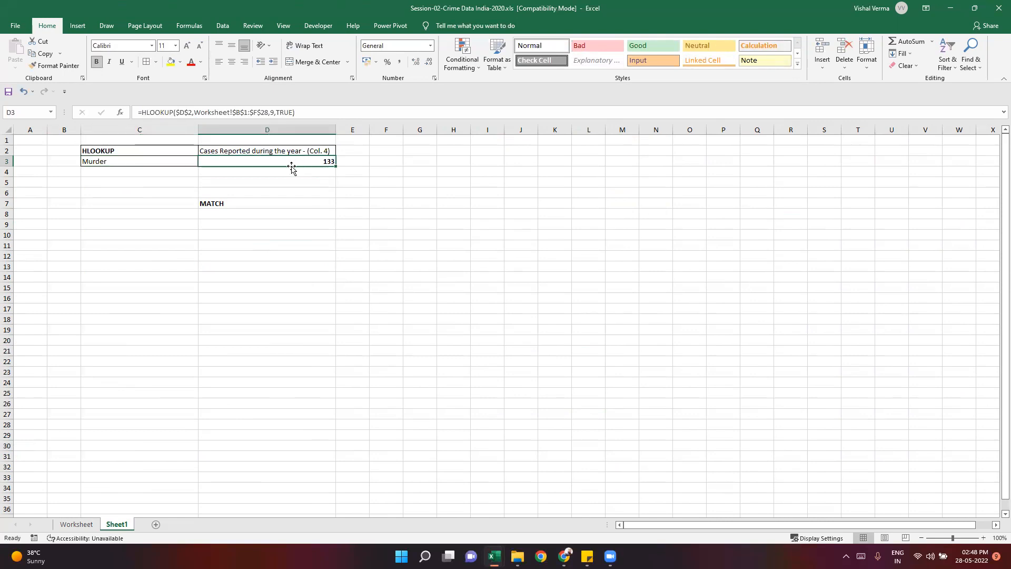
pyautogui.click(282, 212)
pyautogui.click(158, 163)
pyautogui.click(267, 162)
# - Examine the crime heads in column B of the Worksheet sheet and the figures in the Attempt to commit Culpable Homicide row
pyautogui.click(77, 523)
pyautogui.moveTo(133, 161); pyautogui.dragTo(701, 160)
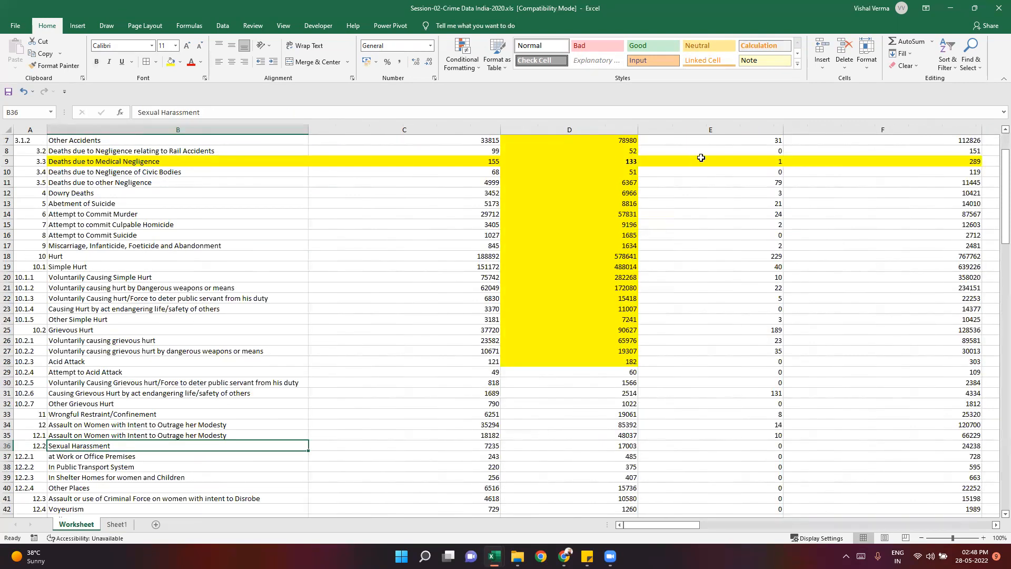
pyautogui.scroll(2, 106, 164)
pyautogui.moveTo(107, 152); pyautogui.dragTo(125, 435)
pyautogui.click(126, 435)
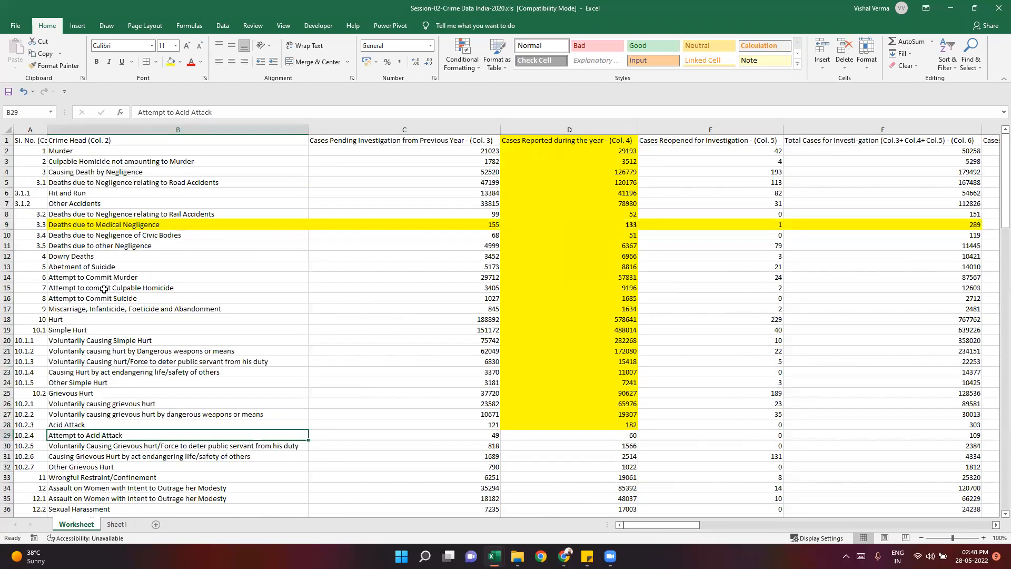
pyautogui.click(236, 288)
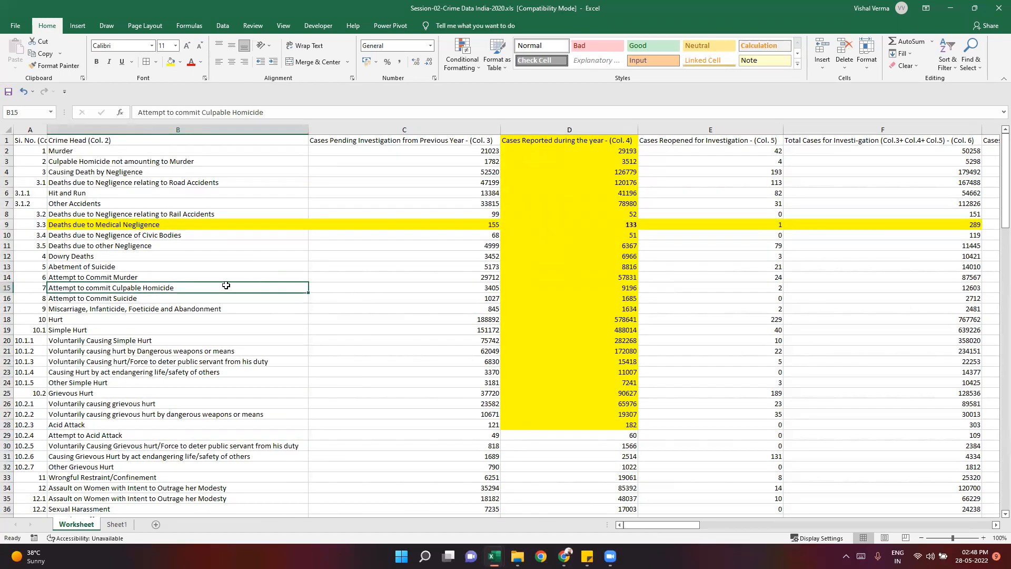
pyautogui.moveTo(199, 291); pyautogui.dragTo(684, 287)
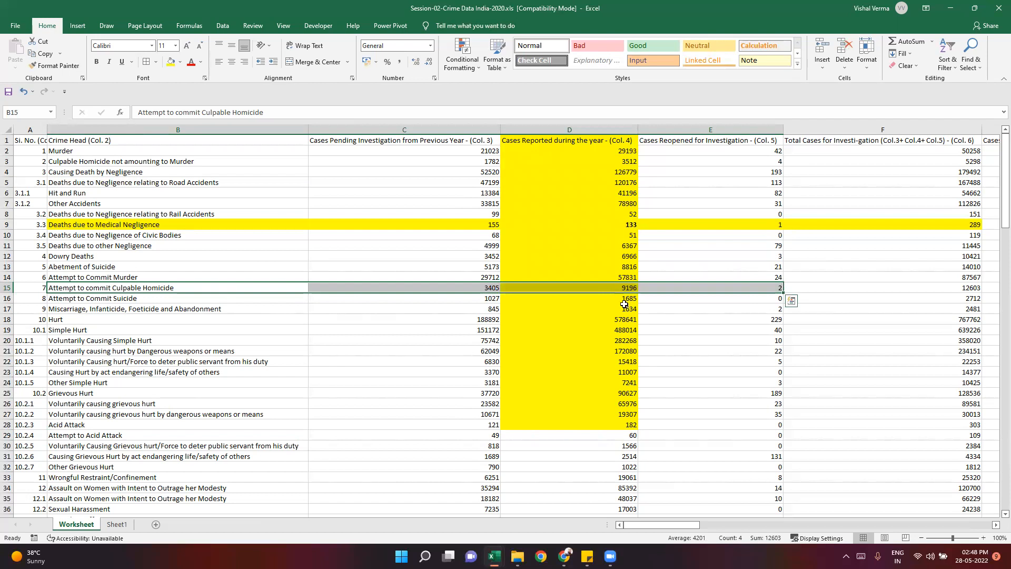
# - Examine the reported-cases figures in column D of the Worksheet sheet for Attempt to commit Culpable Homicide and Simple Hurt
pyautogui.click(624, 288)
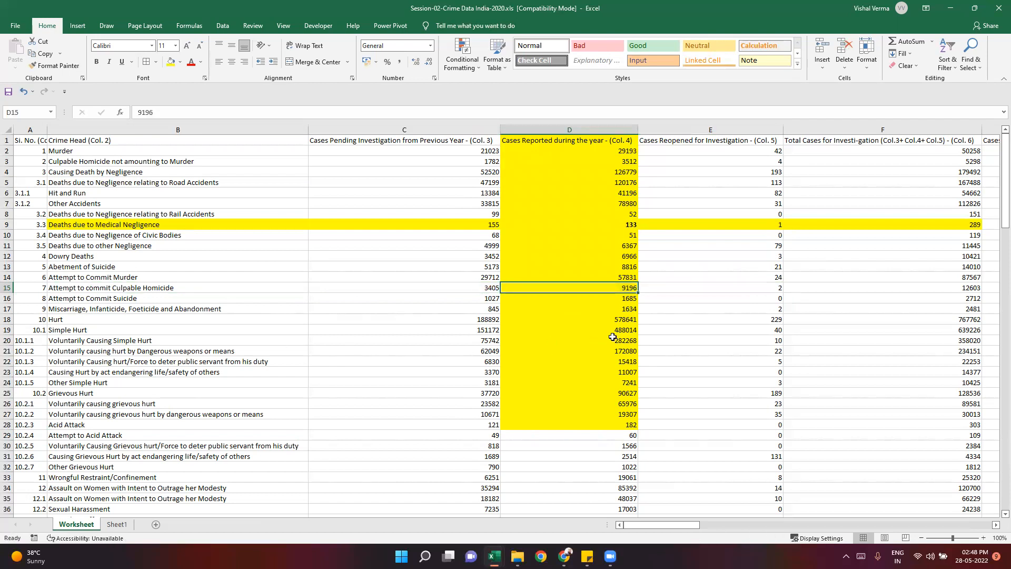
pyautogui.click(144, 337)
pyautogui.click(622, 331)
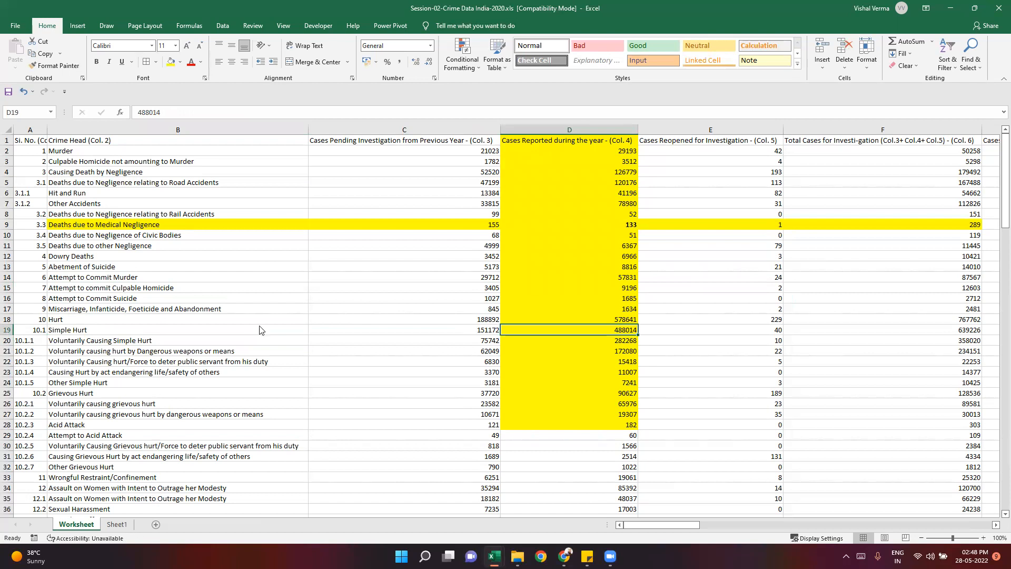
# - Return to Sheet1, clear the MATCH label from cell D7 and select cell C5
pyautogui.click(281, 264)
pyautogui.click(227, 203)
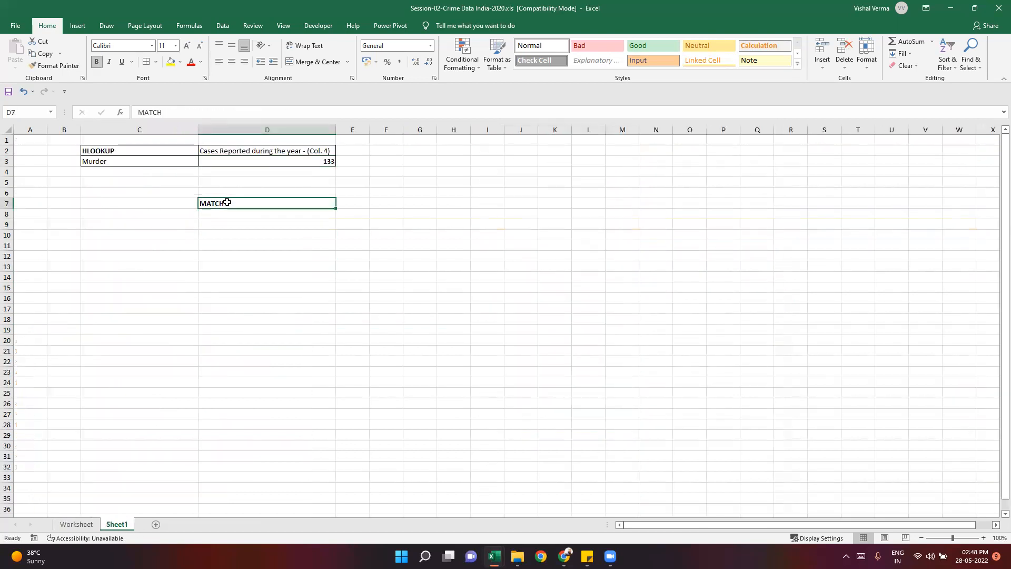
pyautogui.press('Delete')
pyautogui.press('Left')
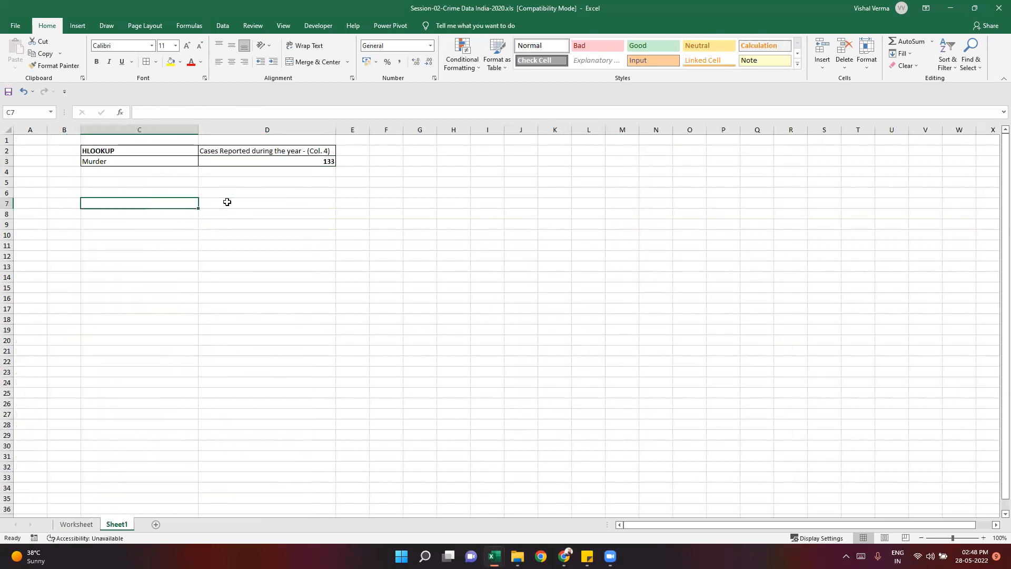
pyautogui.press('Up')
pyautogui.press('Up')
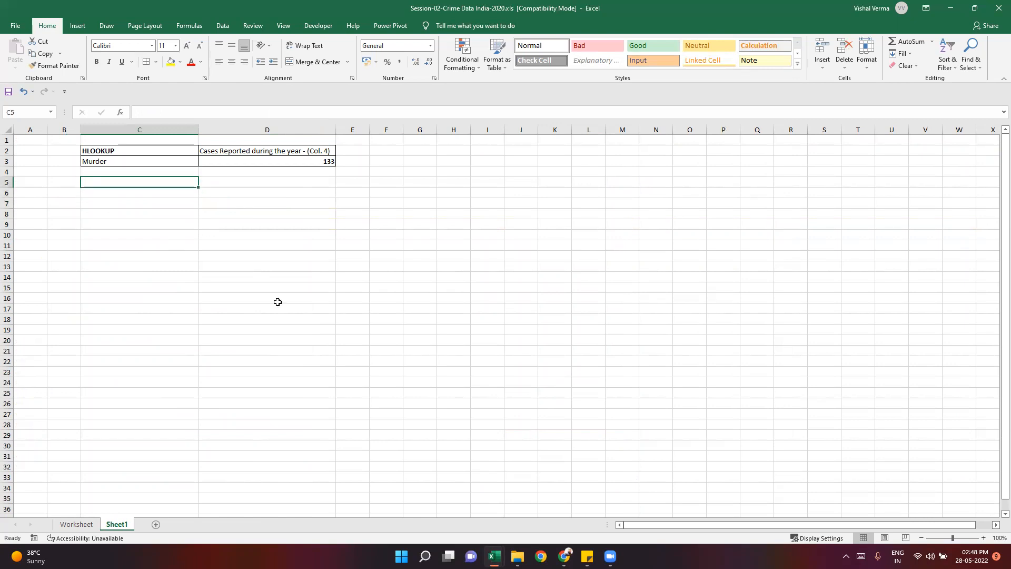
# - Switch to the Sticky Notes topic list and review the Vlookup with match and Hlookup with match entries
pyautogui.click(587, 556)
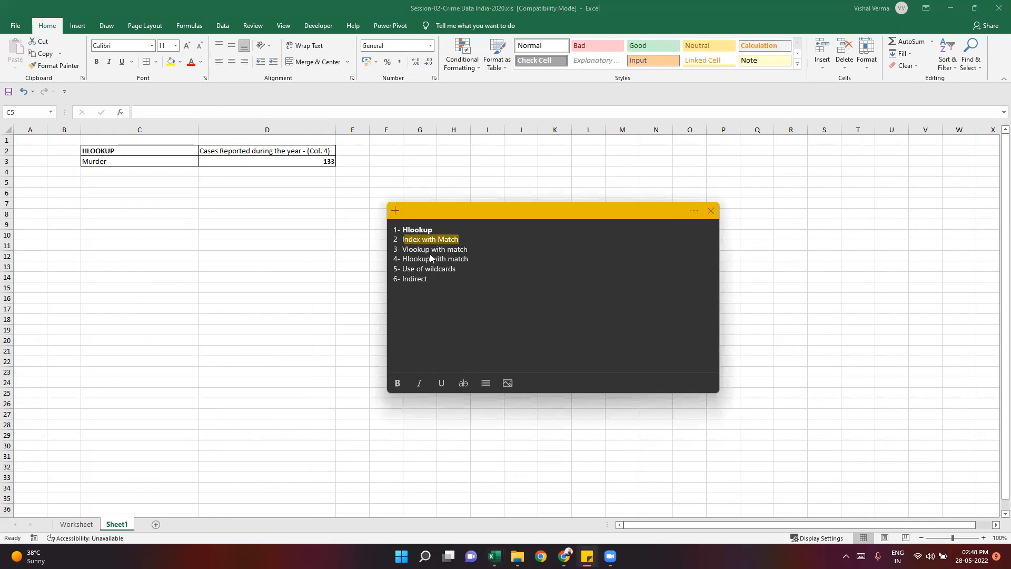
pyautogui.moveTo(470, 258); pyautogui.dragTo(408, 251)
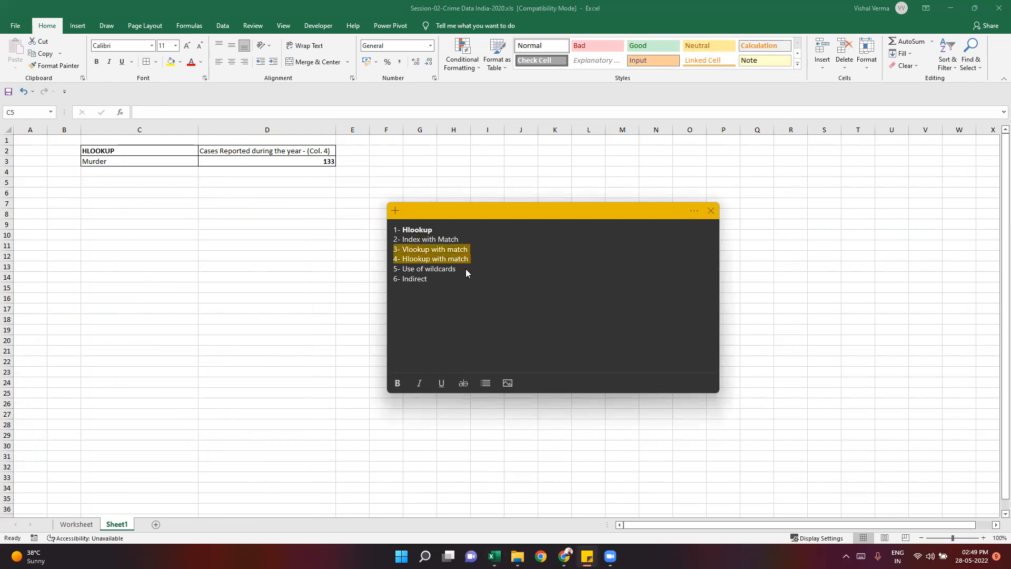
pyautogui.click(492, 282)
pyautogui.click(207, 260)
pyautogui.click(587, 555)
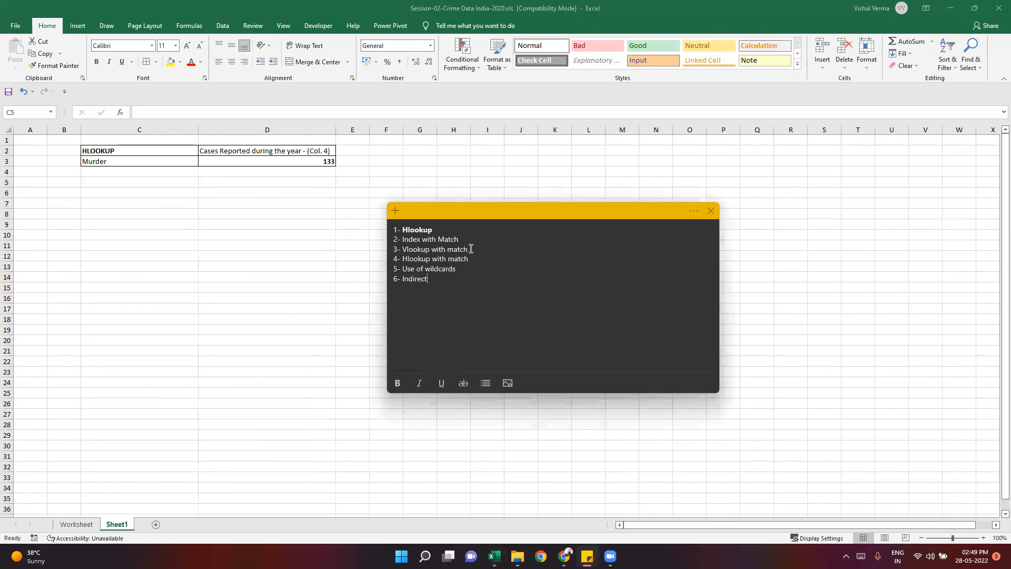
pyautogui.moveTo(468, 250); pyautogui.dragTo(436, 244)
pyautogui.click(470, 277)
pyautogui.moveTo(468, 249); pyautogui.dragTo(402, 248)
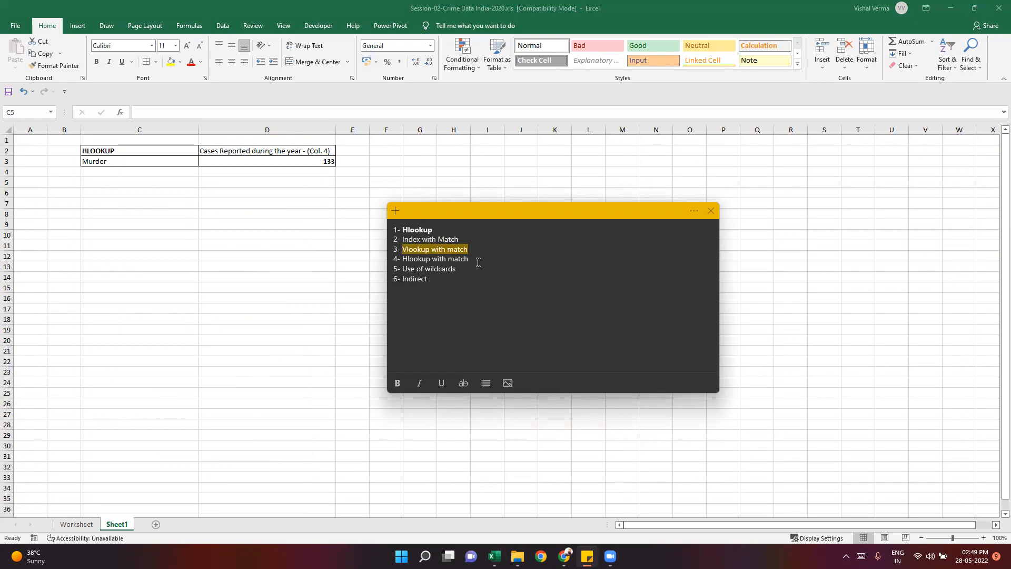
# - Switch back to Excel, enter the label HLOOUP WITH MATCH in Sheet1 cell C5 and make it bold
pyautogui.click(168, 184)
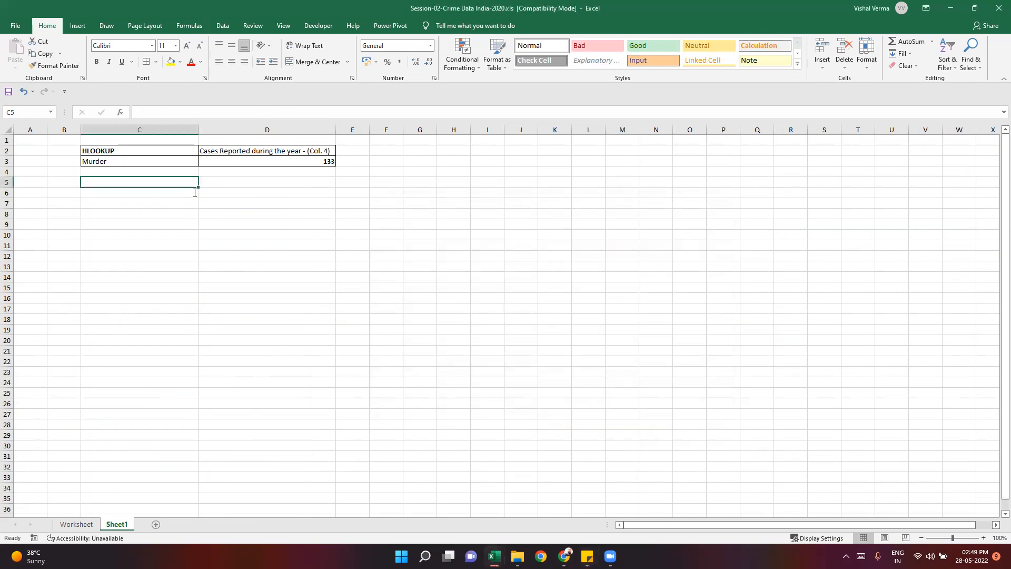
pyautogui.write('HLOOUP')
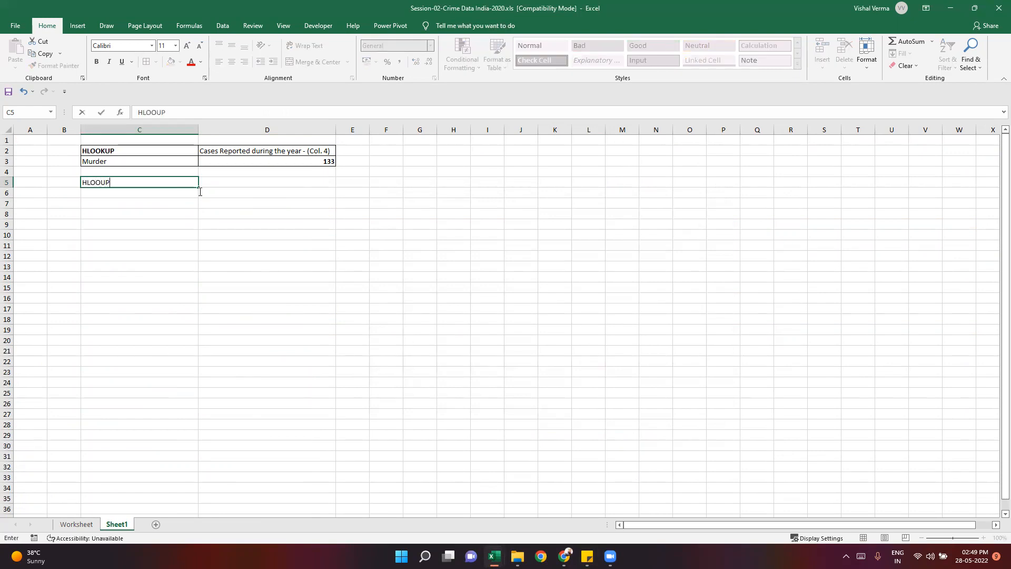
pyautogui.write(' WITH MATCH')
pyautogui.press('Return')
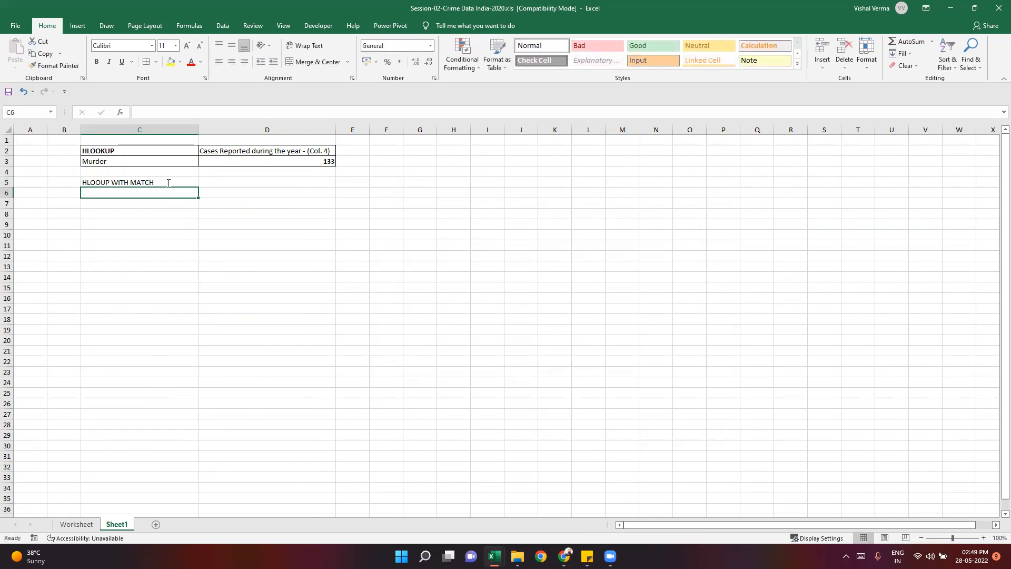
pyautogui.click(164, 181)
pyautogui.hotkey('ctrl', 'b')
pyautogui.click(158, 233)
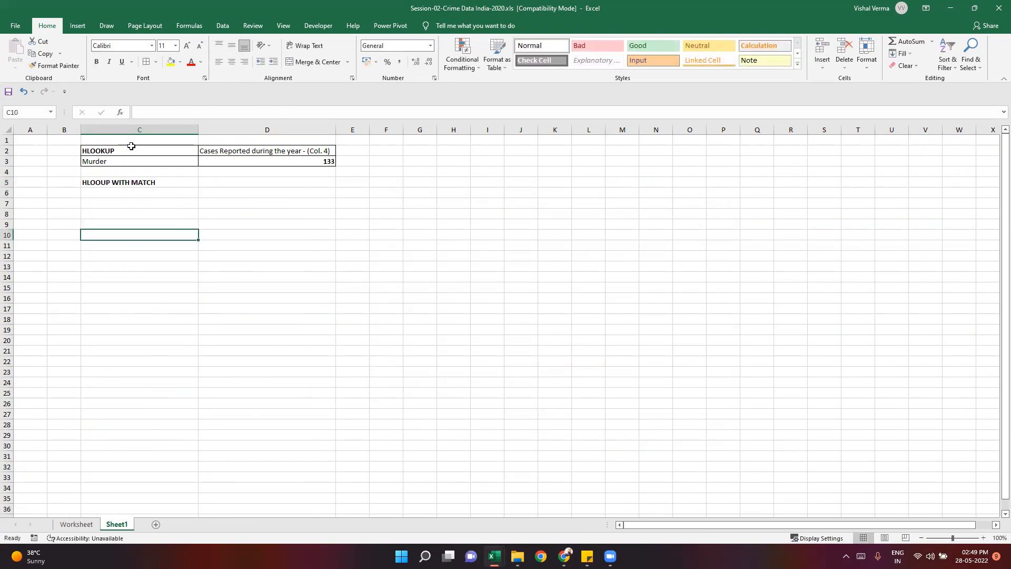
# - Copy the HLOOKUP table in C2:D3 and paste it below the new label, starting at cell C7
pyautogui.moveTo(131, 146); pyautogui.dragTo(285, 163)
pyautogui.hotkey('ctrl', 'c')
pyautogui.click(191, 204)
pyautogui.hotkey('ctrl', 'v')
pyautogui.click(194, 294)
pyautogui.press('Escape')
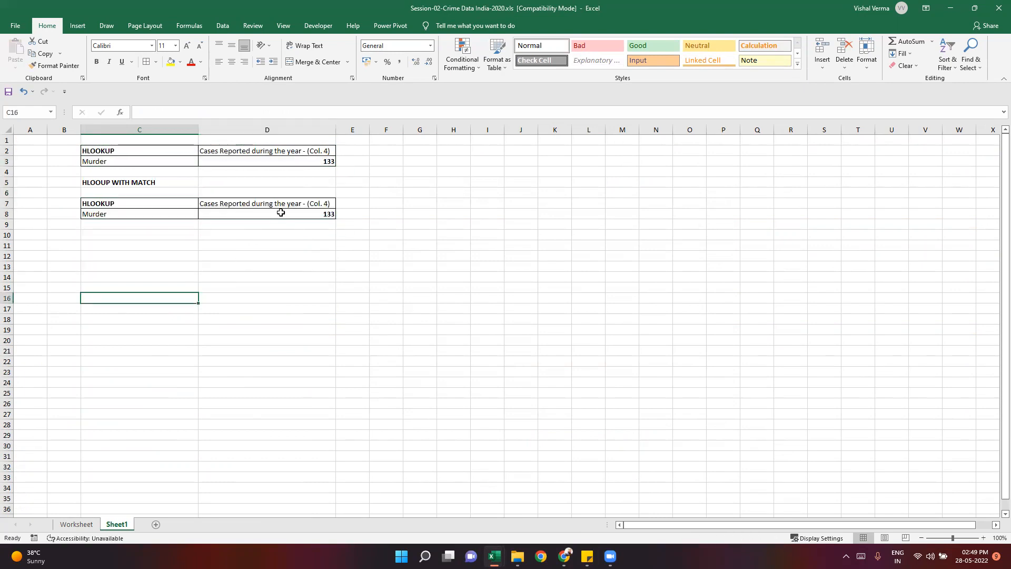
# - Change the lookup value of the copied HLOOKUP formula in D8 to $D$7
pyautogui.click(279, 214)
pyautogui.press('F2')
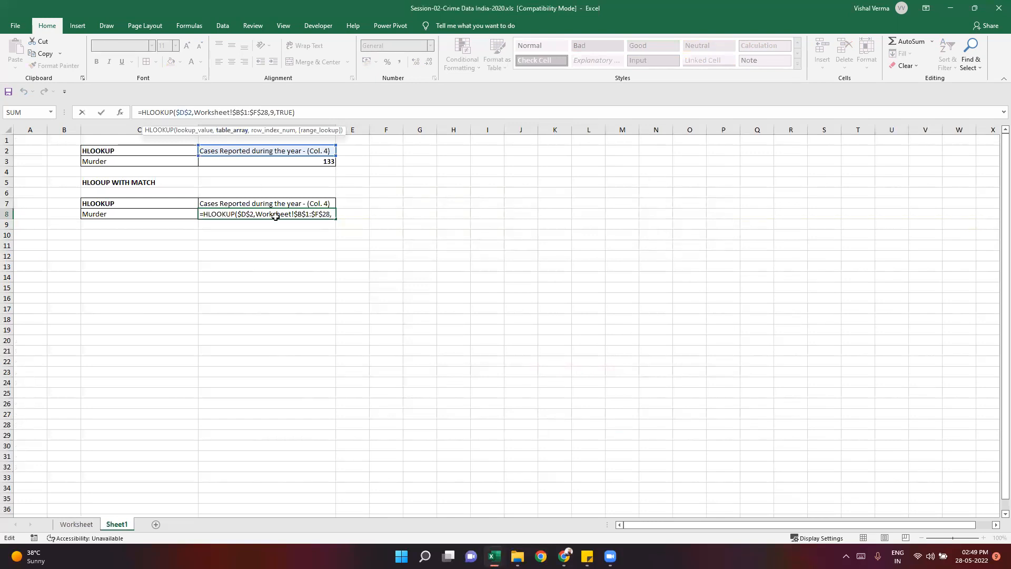
pyautogui.press('Escape')
pyautogui.click(199, 114)
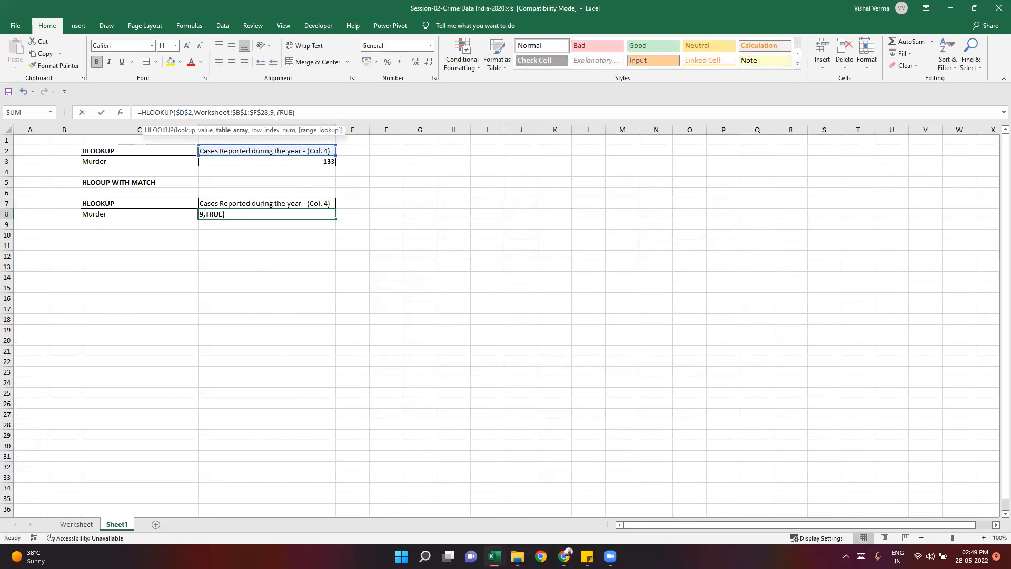
pyautogui.click(296, 112)
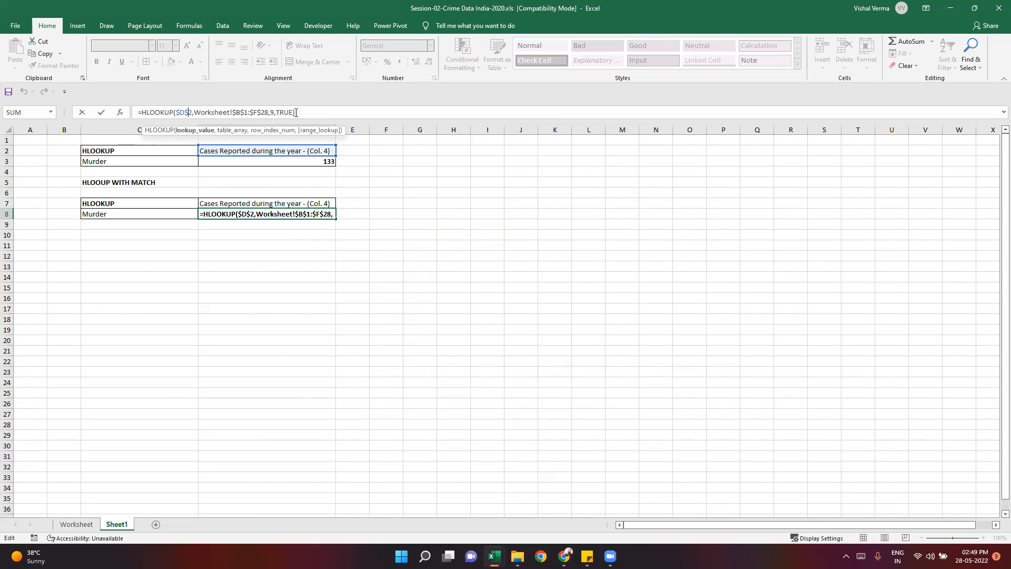
pyautogui.press('Return')
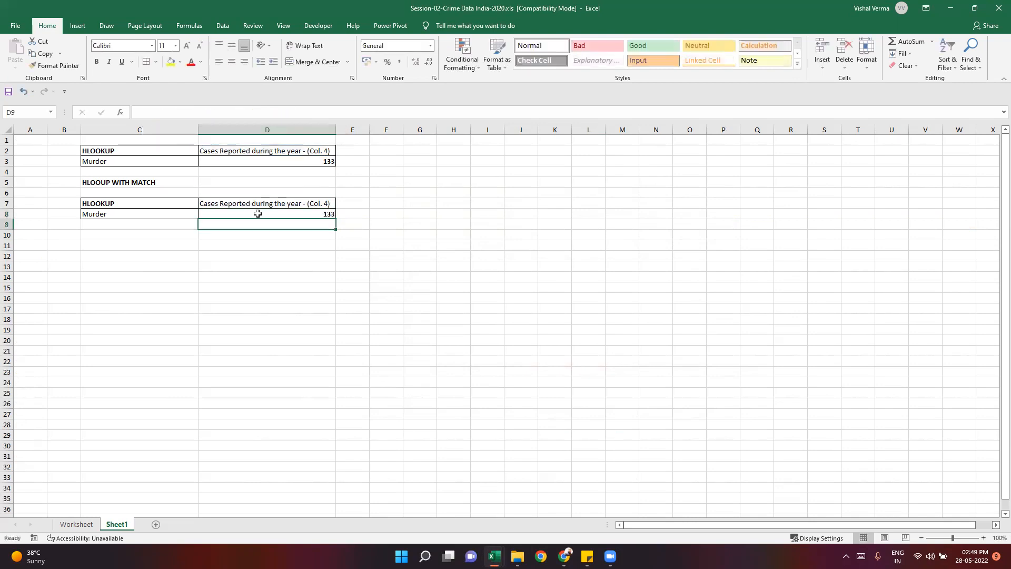
pyautogui.press('Up')
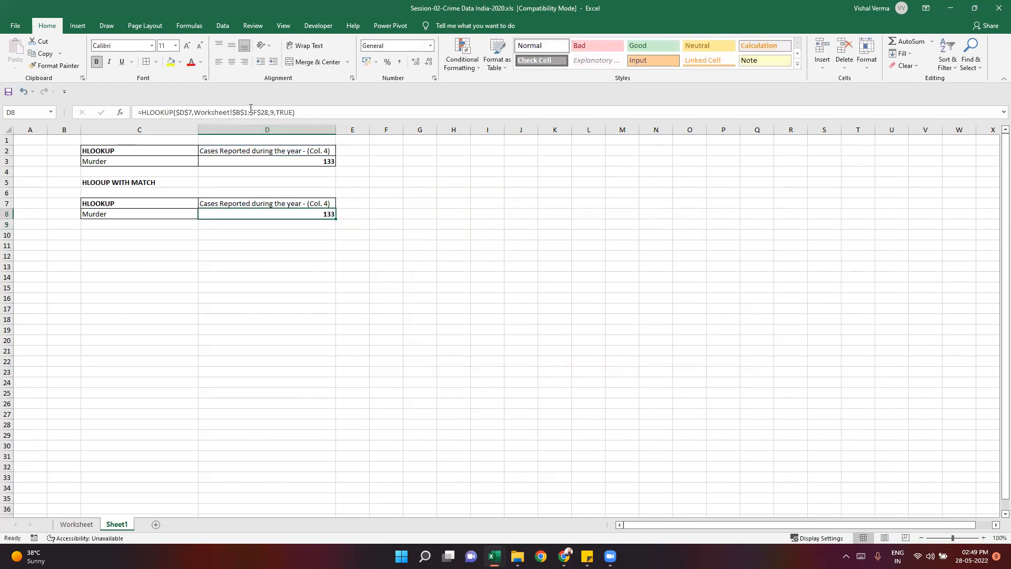
pyautogui.click(251, 112)
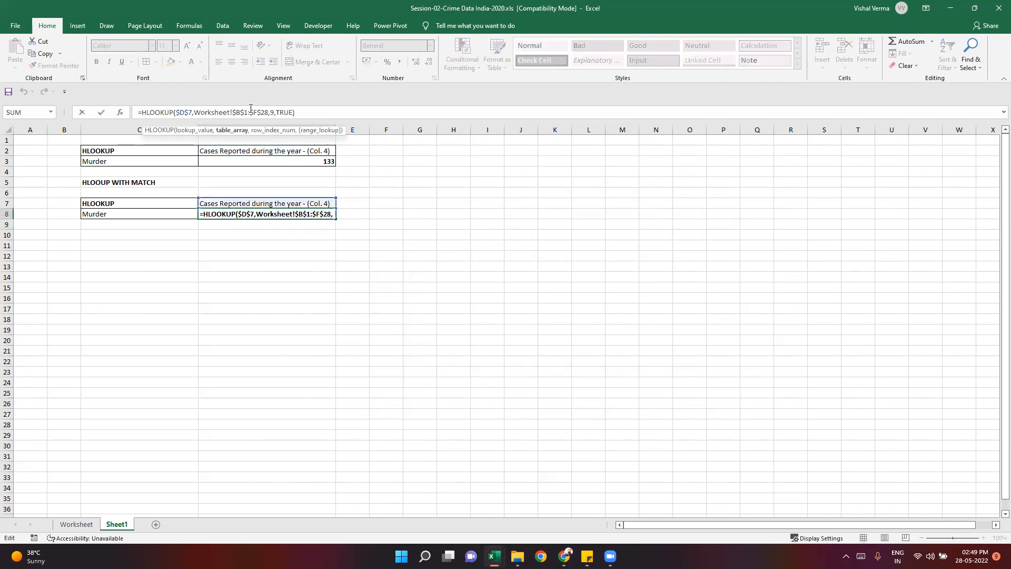
pyautogui.click(294, 111)
pyautogui.click(294, 246)
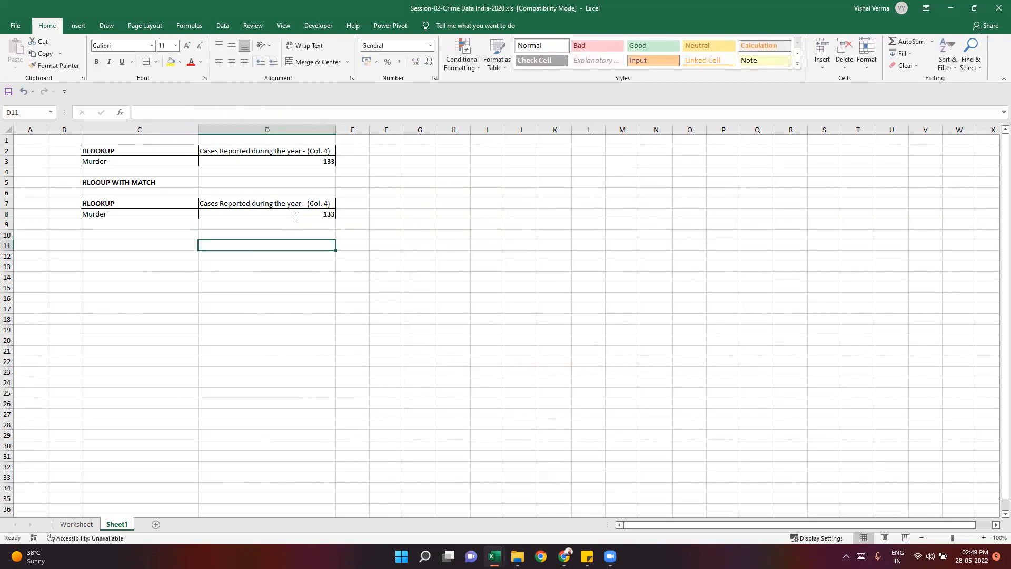
# - Replace the row index 9 in the D8 HLOOKUP formula with a MATCH function using $C$8 as its lookup value
pyautogui.click(294, 217)
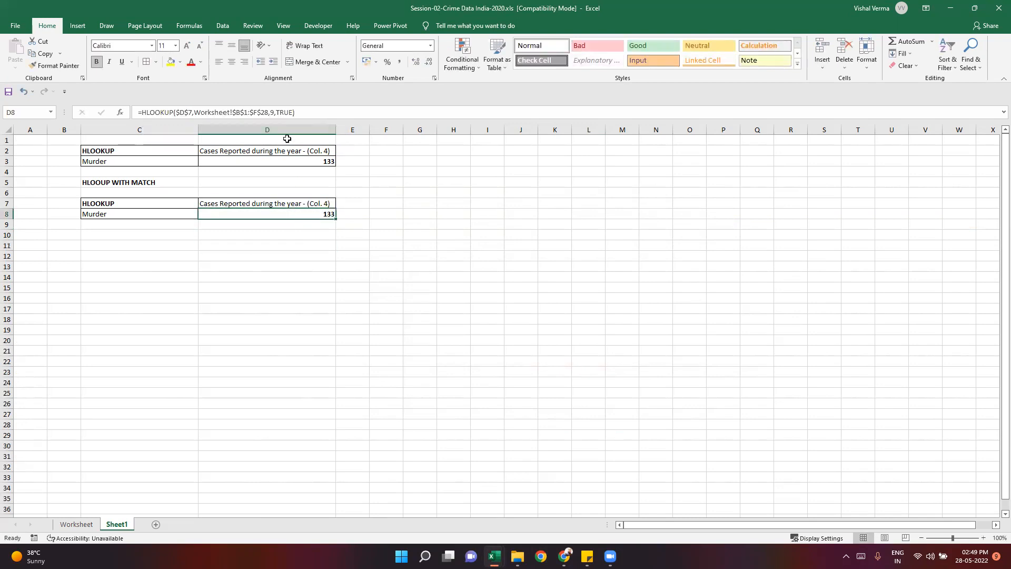
pyautogui.click(379, 116)
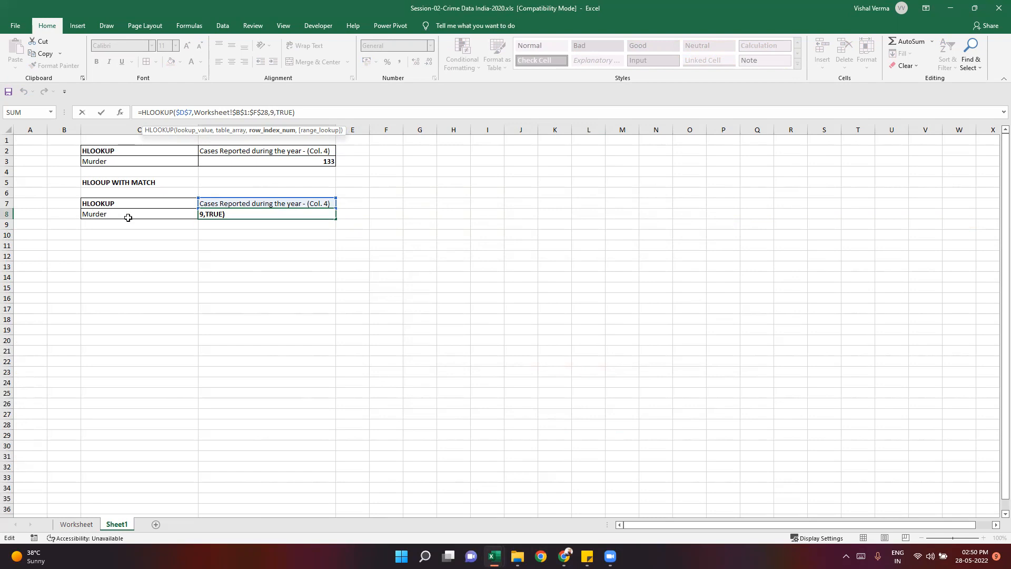
pyautogui.press('BackSpace')
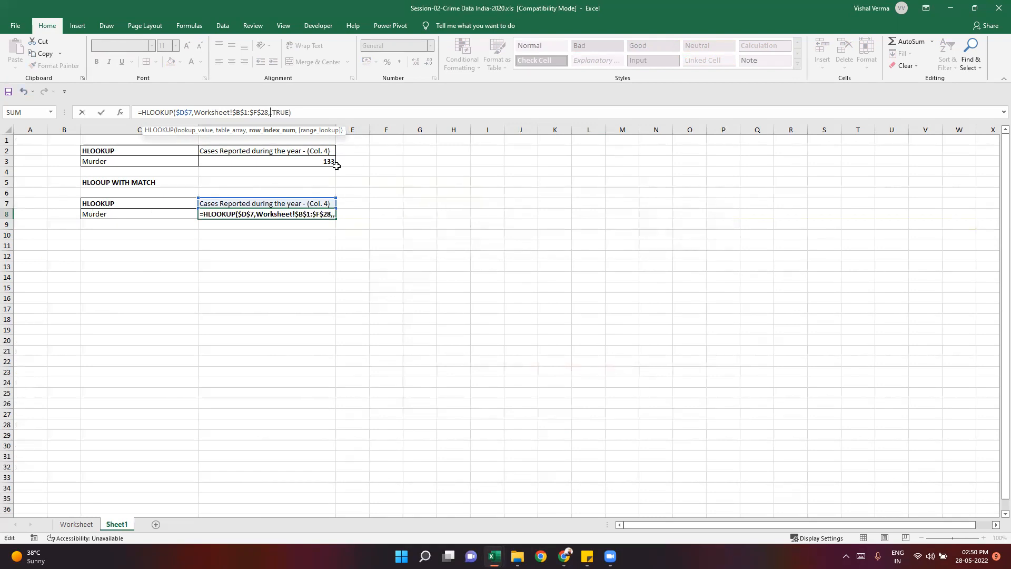
pyautogui.write('matc')
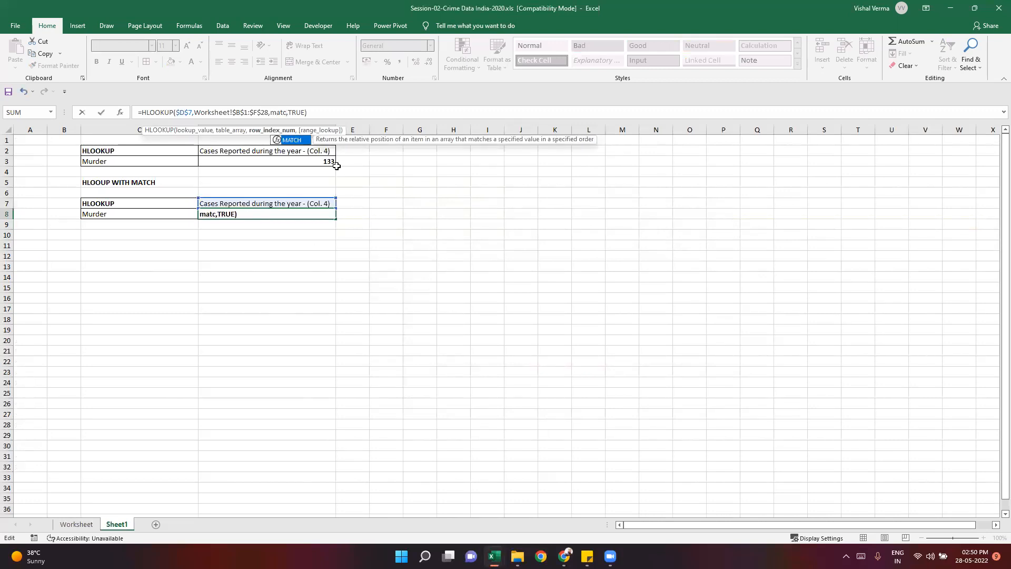
pyautogui.press('Tab')
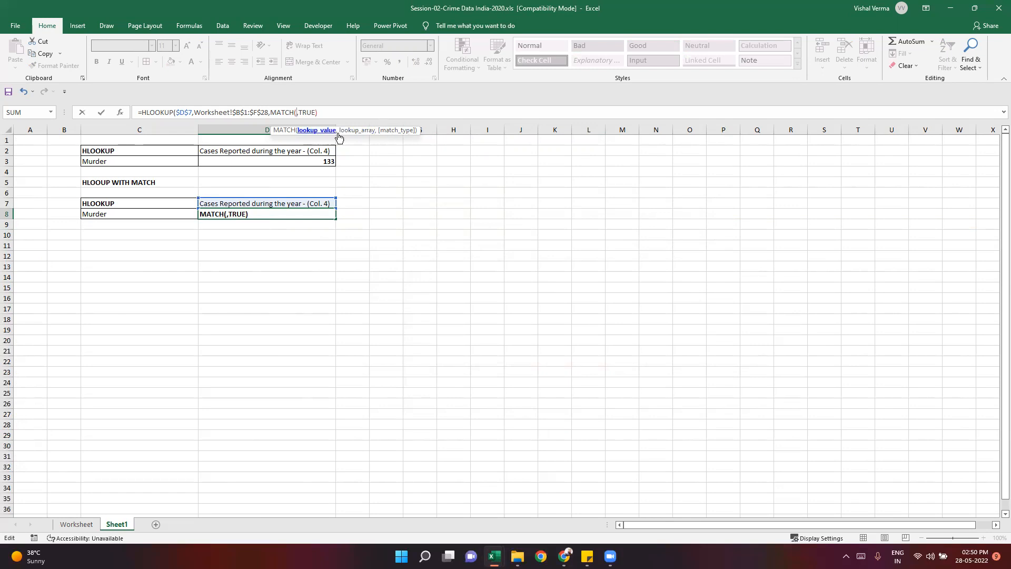
pyautogui.click(120, 215)
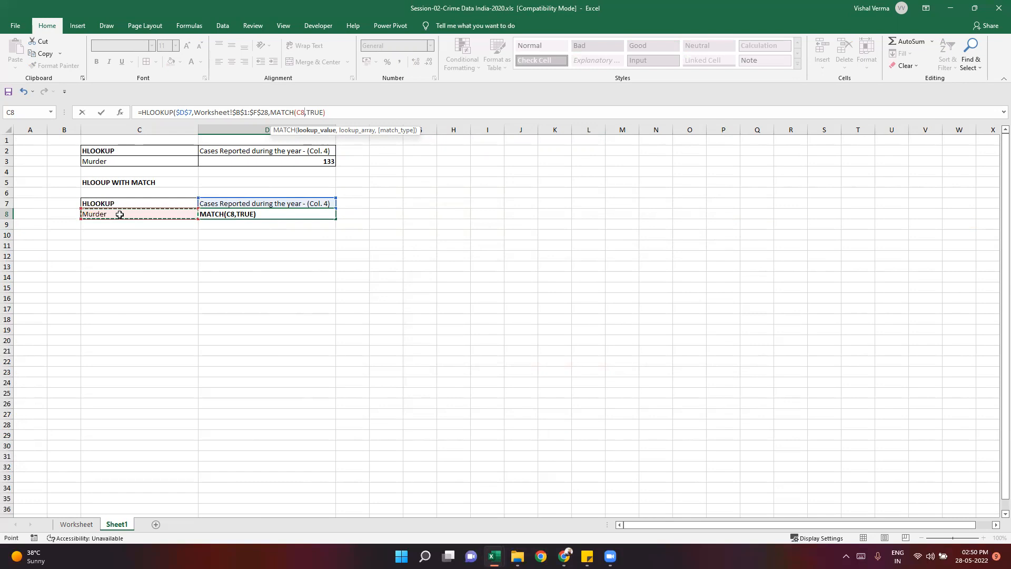
pyautogui.press('F4')
pyautogui.write(',')
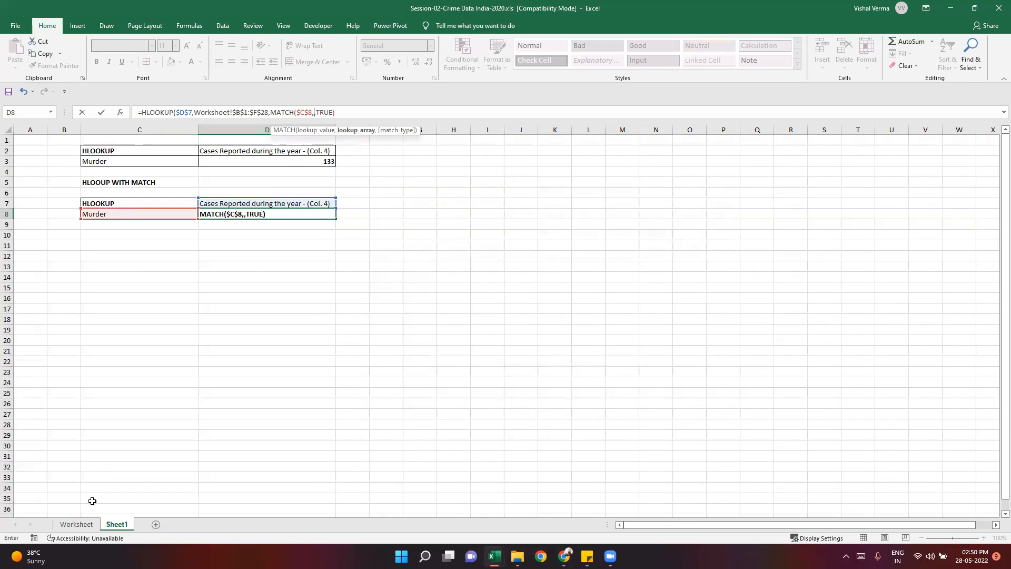
# - Set the MATCH lookup array to Worksheet!$B$1:$B$28 and its match type to 0 (Exact match), and close the function
pyautogui.click(76, 524)
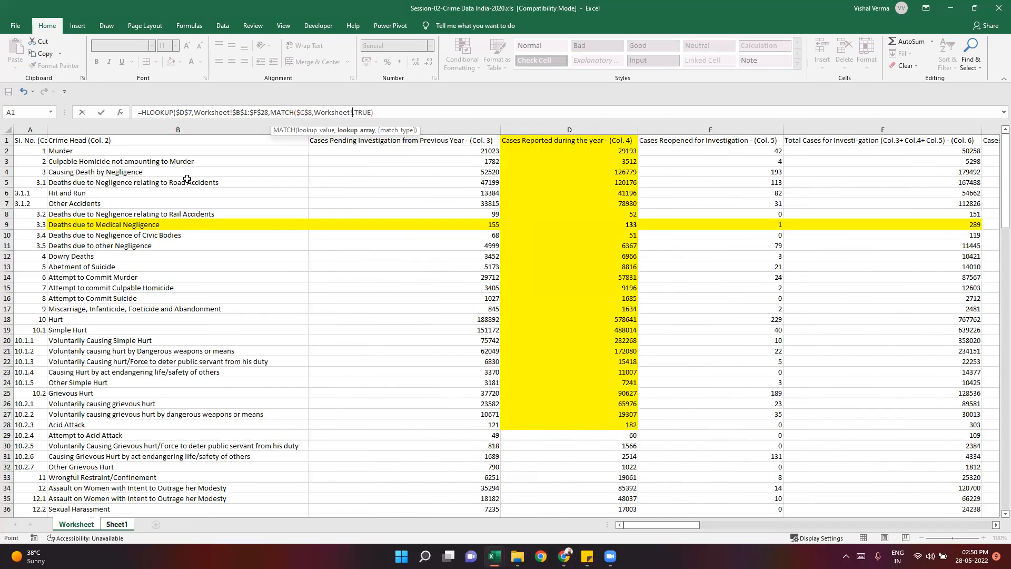
pyautogui.moveTo(168, 141); pyautogui.dragTo(170, 423)
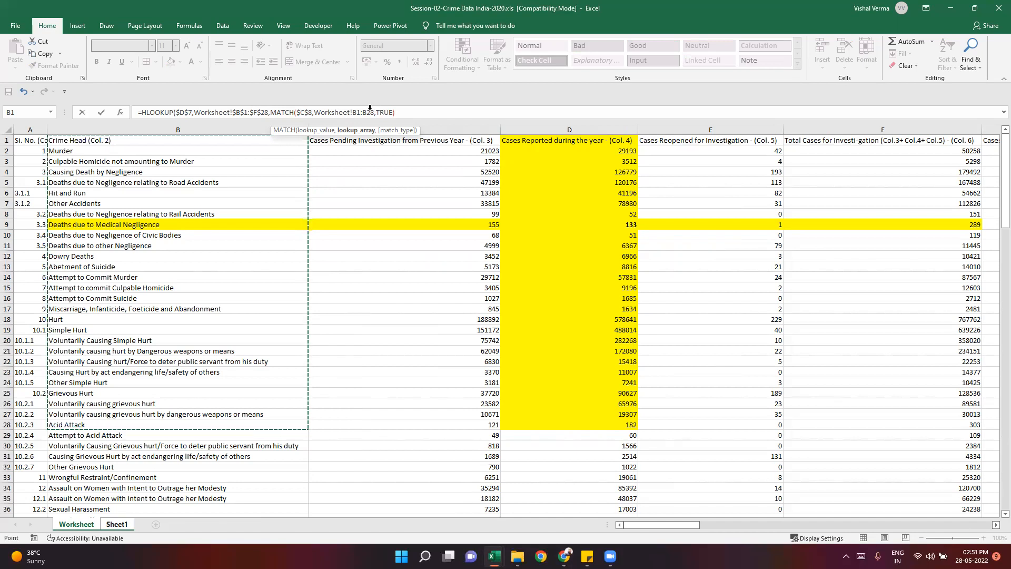
pyautogui.press('F4')
pyautogui.write(',')
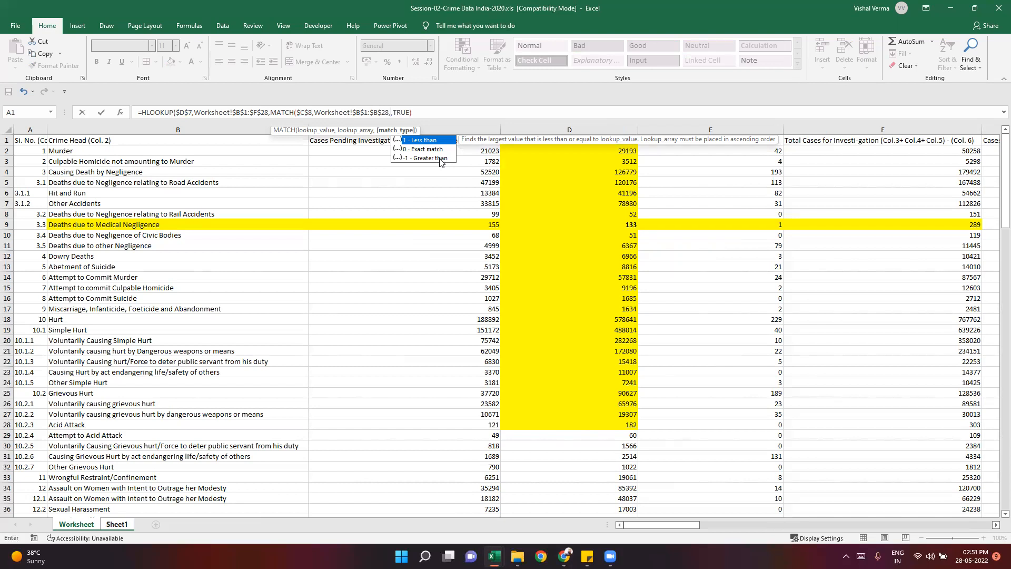
pyautogui.write(',')
pyautogui.click(438, 150)
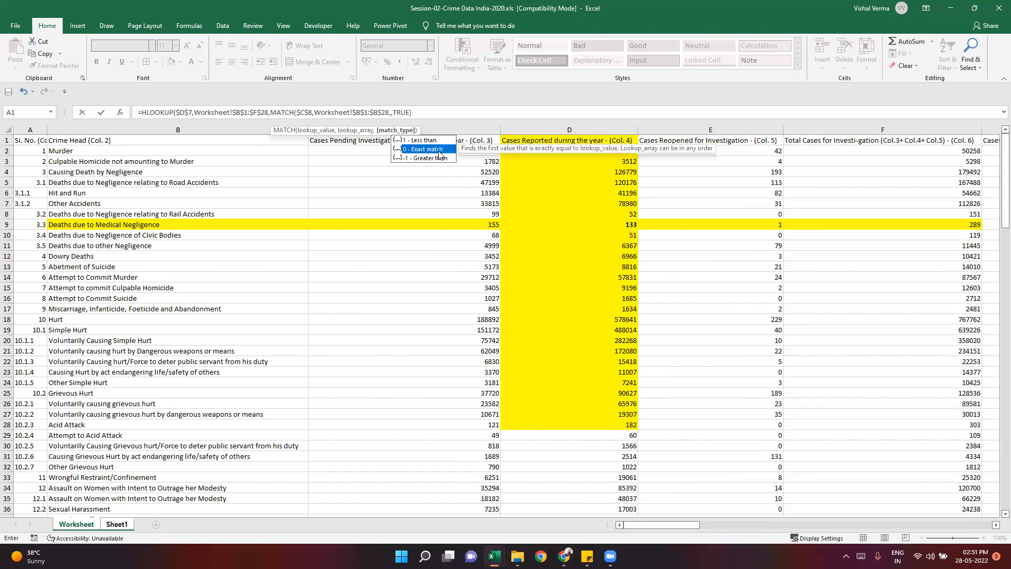
pyautogui.doubleClick(438, 150)
pyautogui.write(')')
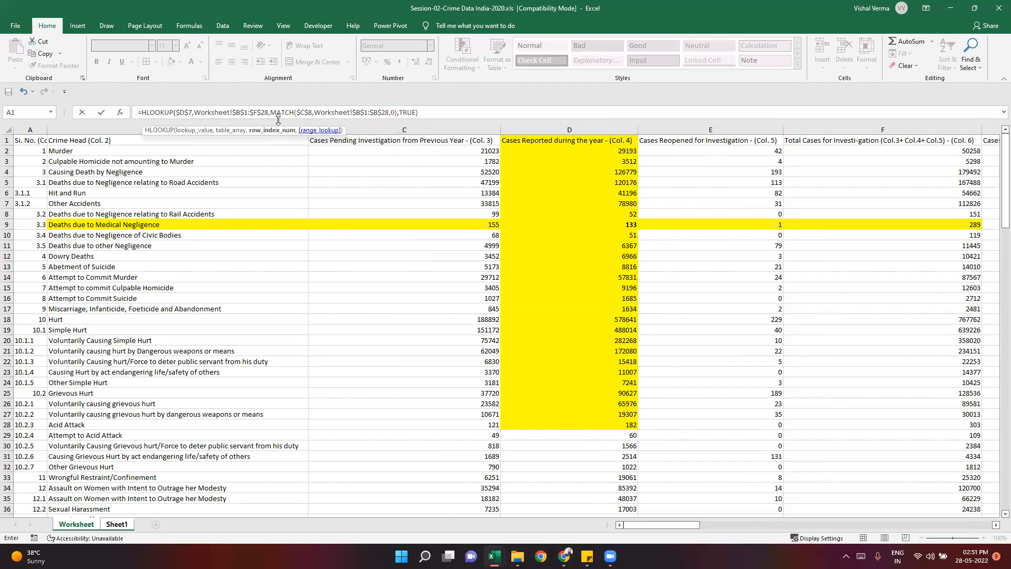
# - Check the nested MATCH argument and commit the formula =HLOOKUP($D$7,Worksheet!$B$1:$F$28,MATCH($C$8,Worksheet!$B$1:$B$28,0),TRUE) in D8
pyautogui.moveTo(271, 112); pyautogui.dragTo(397, 112)
pyautogui.click(400, 112)
pyautogui.click(396, 112)
pyautogui.click(404, 112)
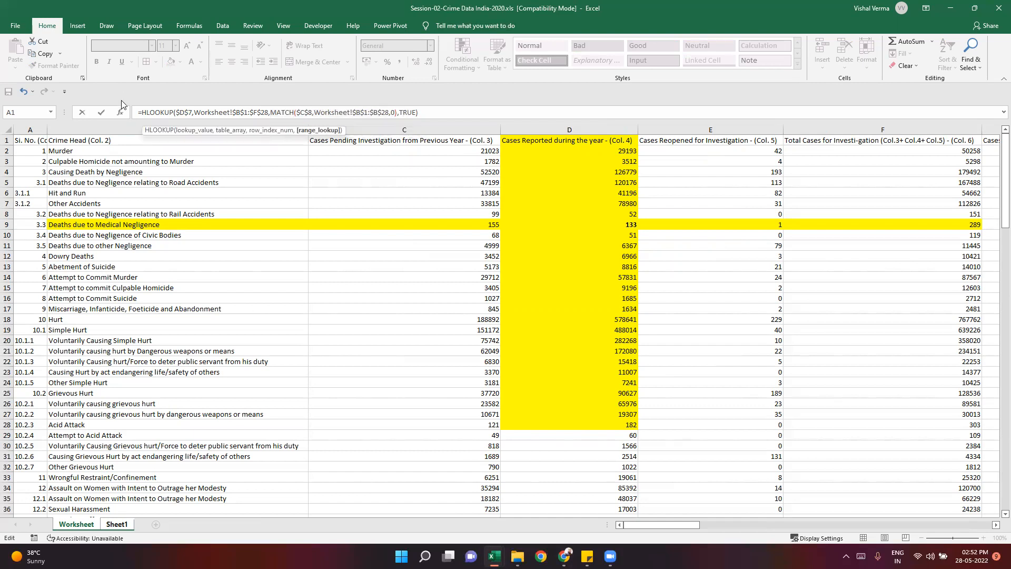
pyautogui.click(440, 112)
pyautogui.press('Return')
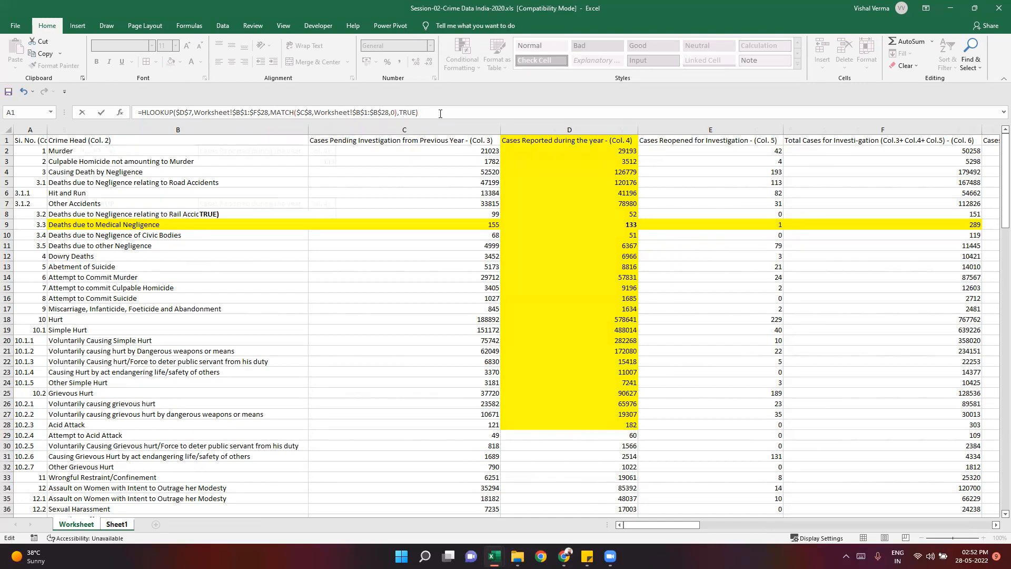
# - Compare the HLOOKUP with MATCH result in D8 of Sheet1 with the Murder row's reported cases on the Worksheet sheet
pyautogui.click(355, 274)
pyautogui.click(312, 214)
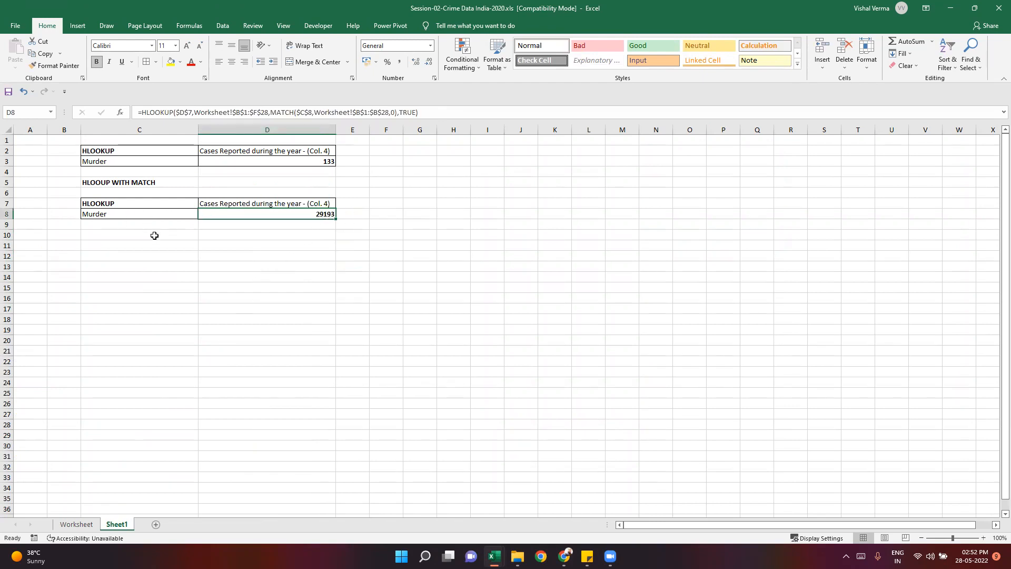
pyautogui.click(86, 522)
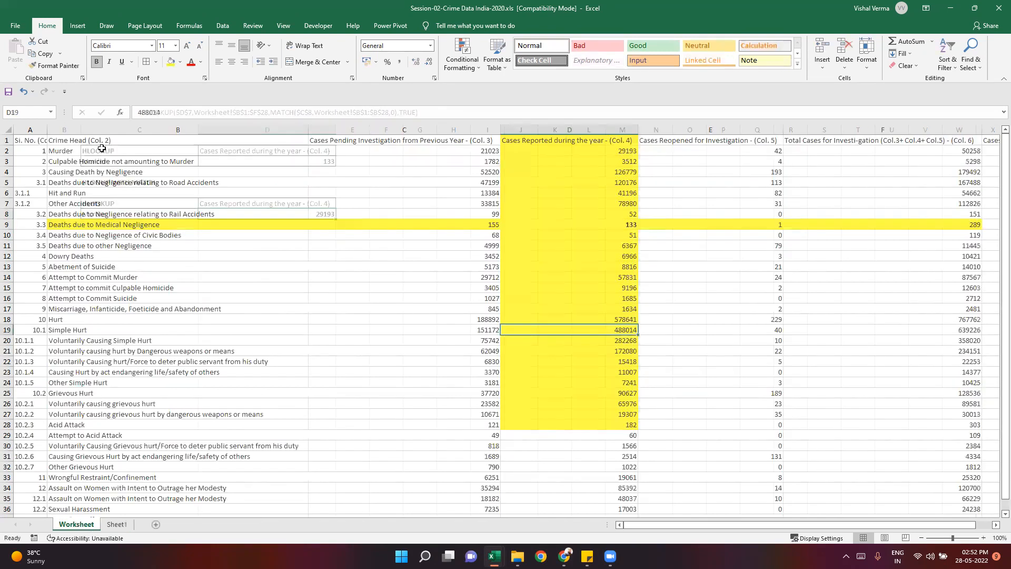
pyautogui.press('Right')
pyautogui.press('Right')
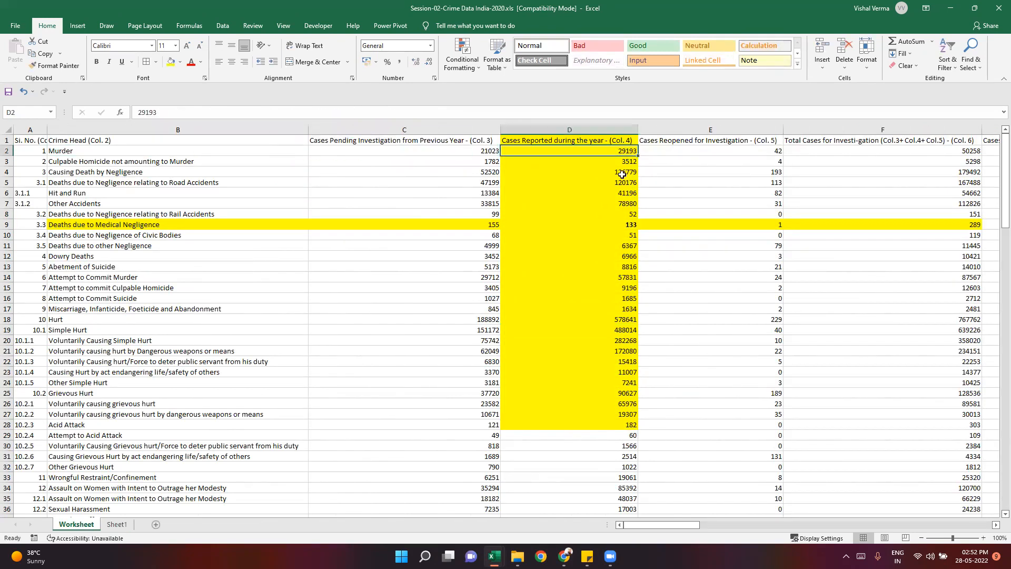
# - Copy Other Accidents from B7 of the Worksheet sheet and paste it as values into C8 of Sheet1
pyautogui.click(113, 203)
pyautogui.hotkey('ctrl', 'c')
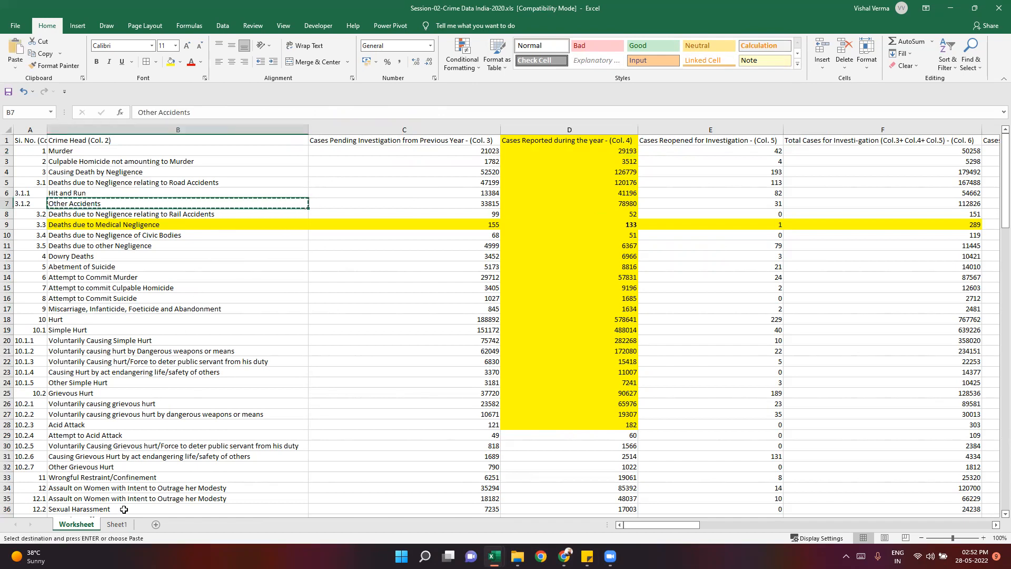
pyautogui.click(117, 523)
pyautogui.rightClick(122, 213)
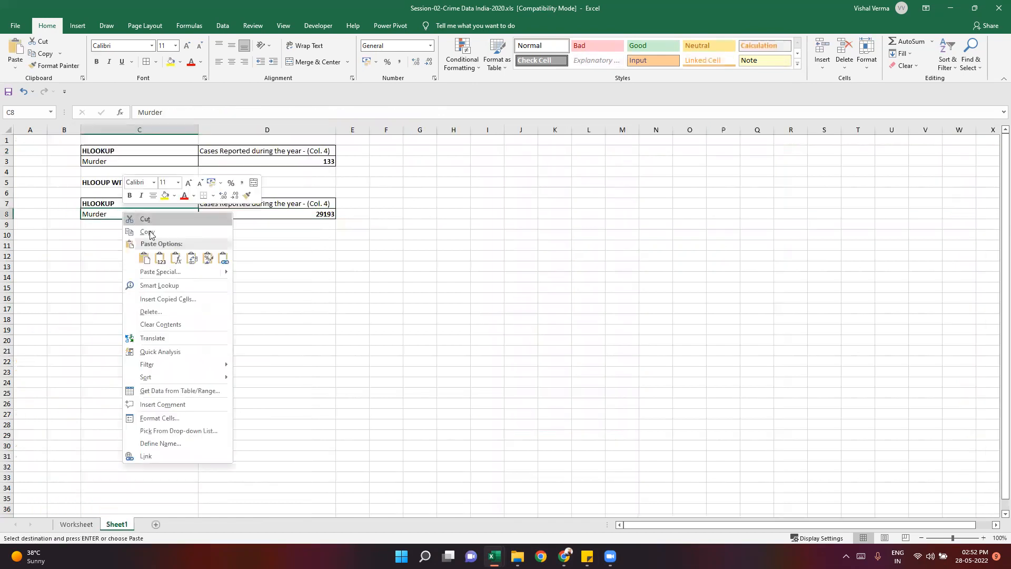
pyautogui.click(164, 255)
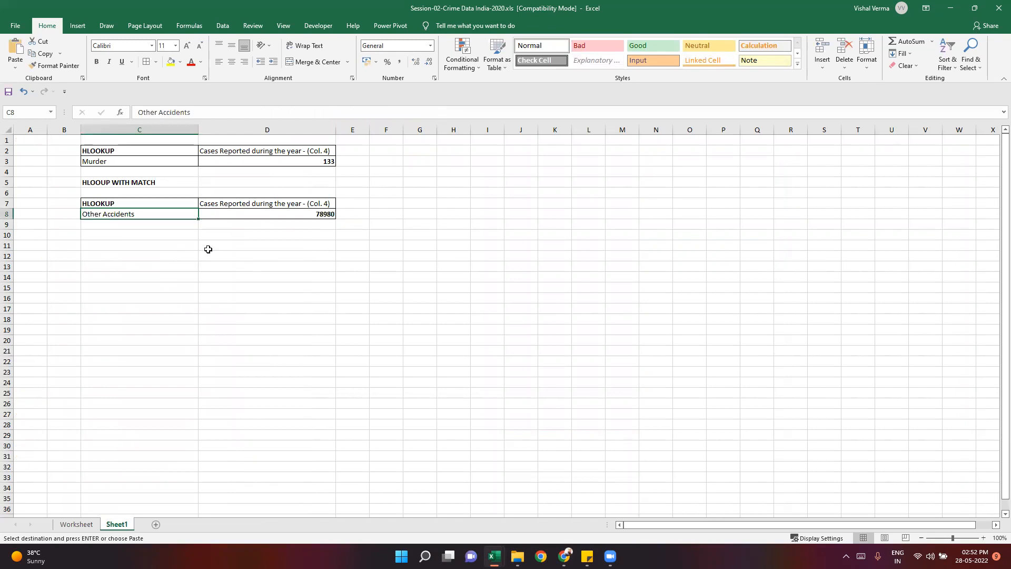
pyautogui.click(253, 248)
pyautogui.click(294, 214)
pyautogui.click(253, 309)
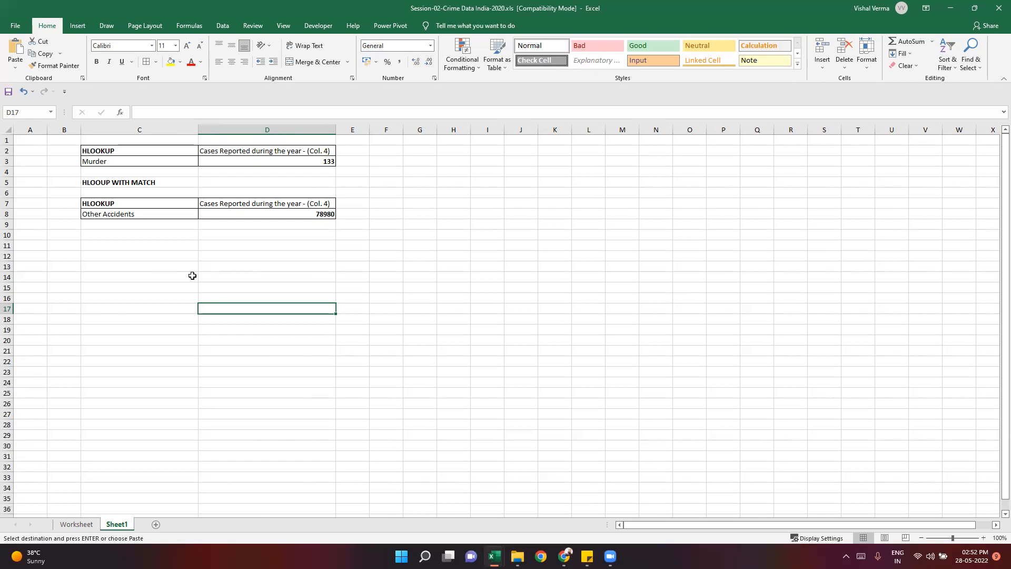
pyautogui.click(109, 234)
pyautogui.click(124, 281)
pyautogui.click(116, 231)
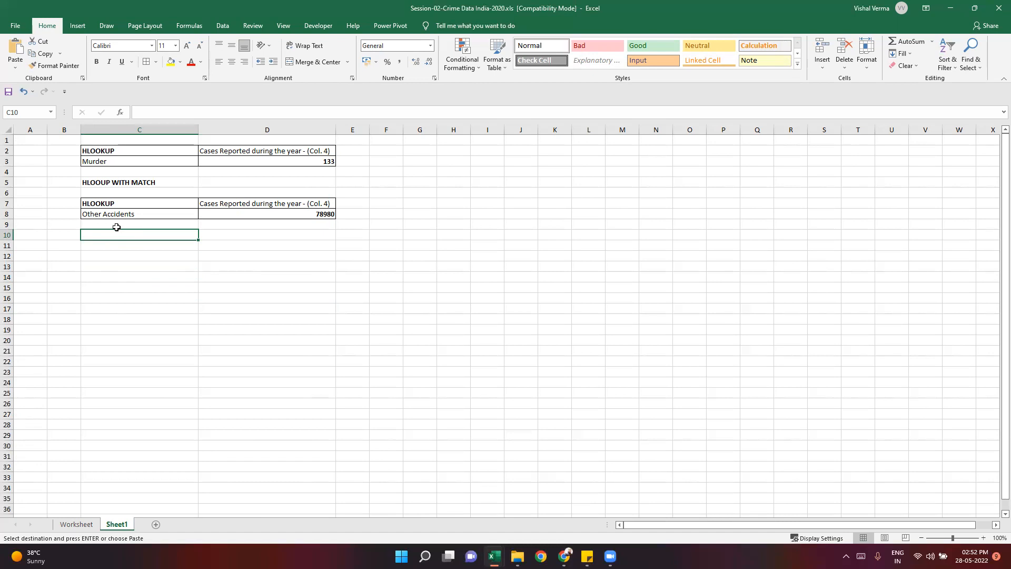
pyautogui.click(117, 267)
pyautogui.click(118, 238)
# - Switch to the Session-01 COVID-19 workbook and inspect the Population VLOOKUP formula in I7 of the Total sheet
pyautogui.click(493, 556)
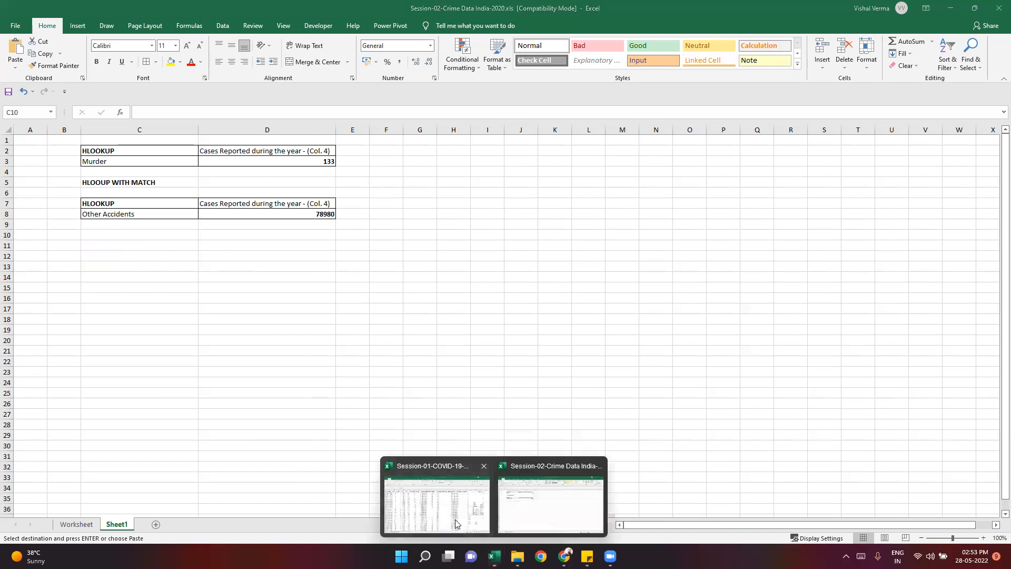
pyautogui.click(462, 526)
pyautogui.click(187, 524)
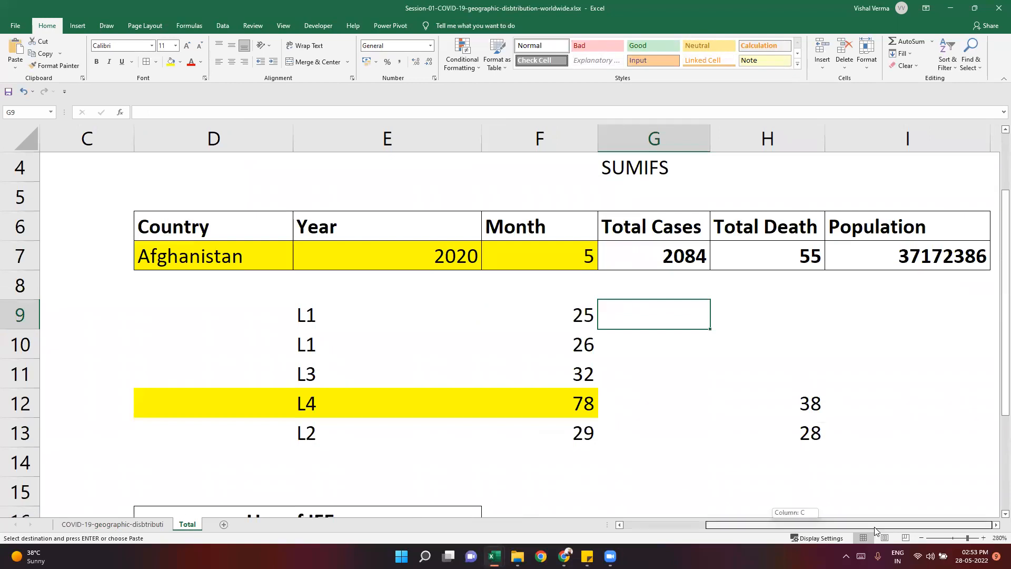
pyautogui.click(925, 278)
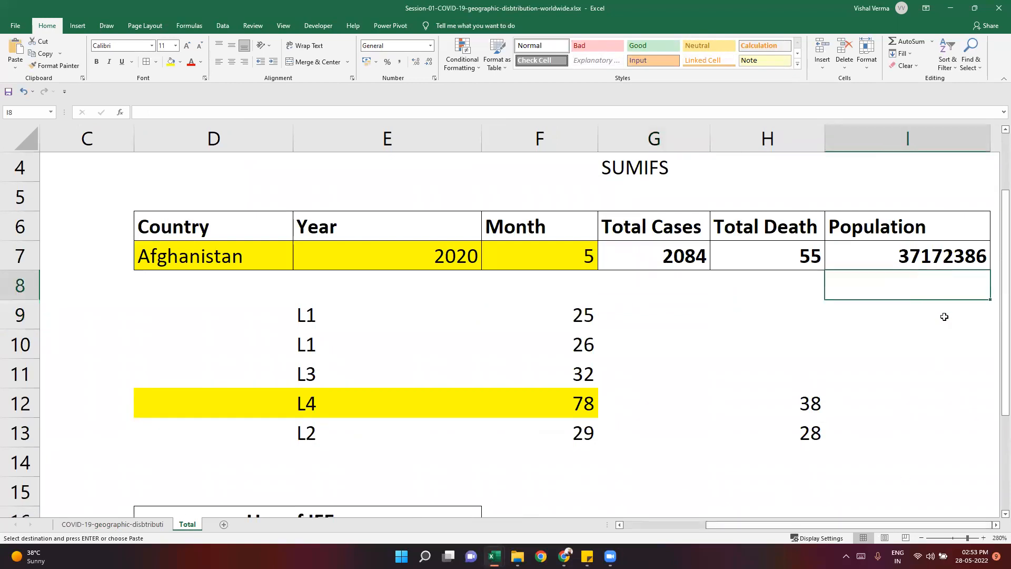
pyautogui.hscroll(2, 944, 316)
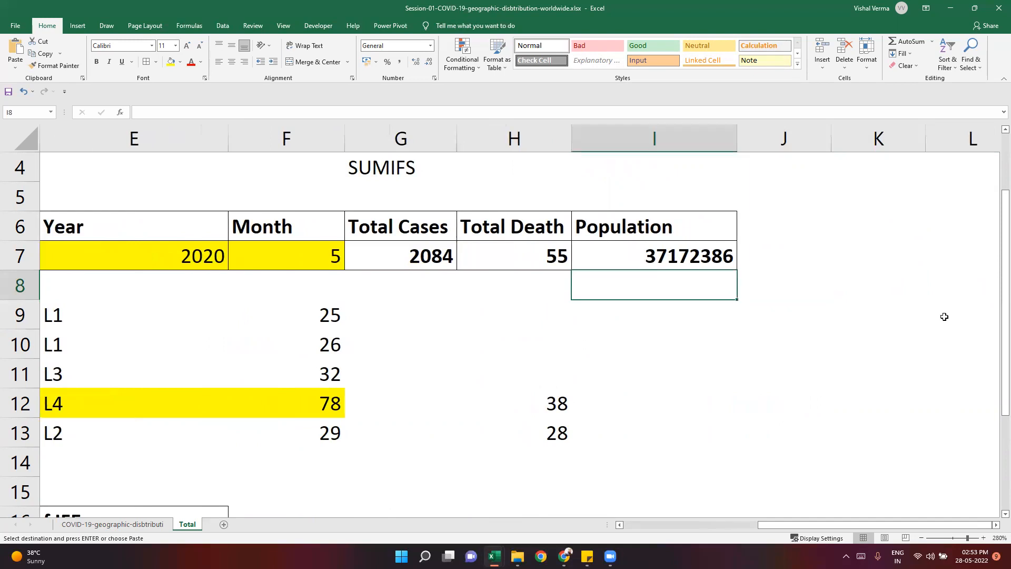
pyautogui.press('Right')
pyautogui.press('Up')
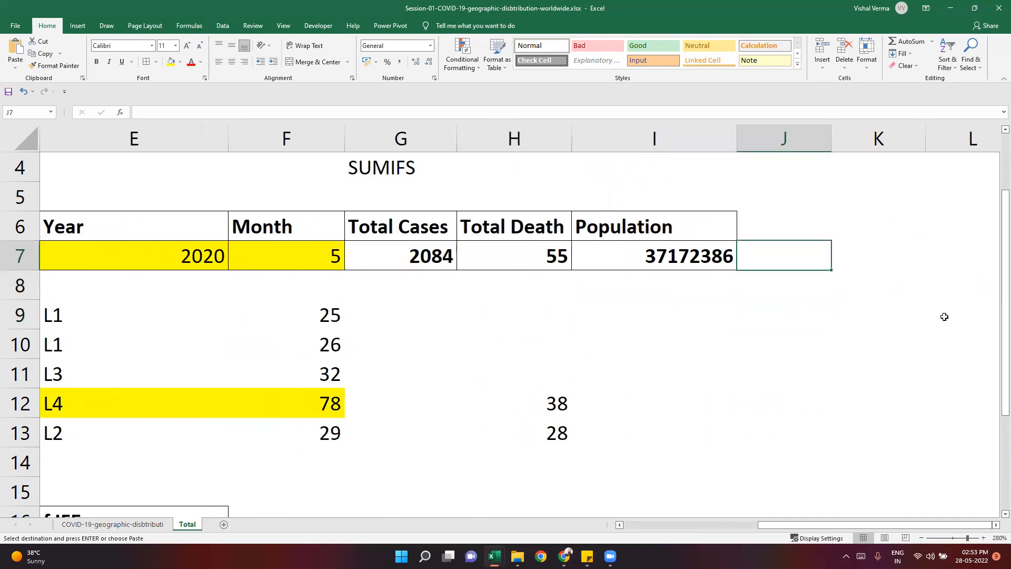
pyautogui.press('Left')
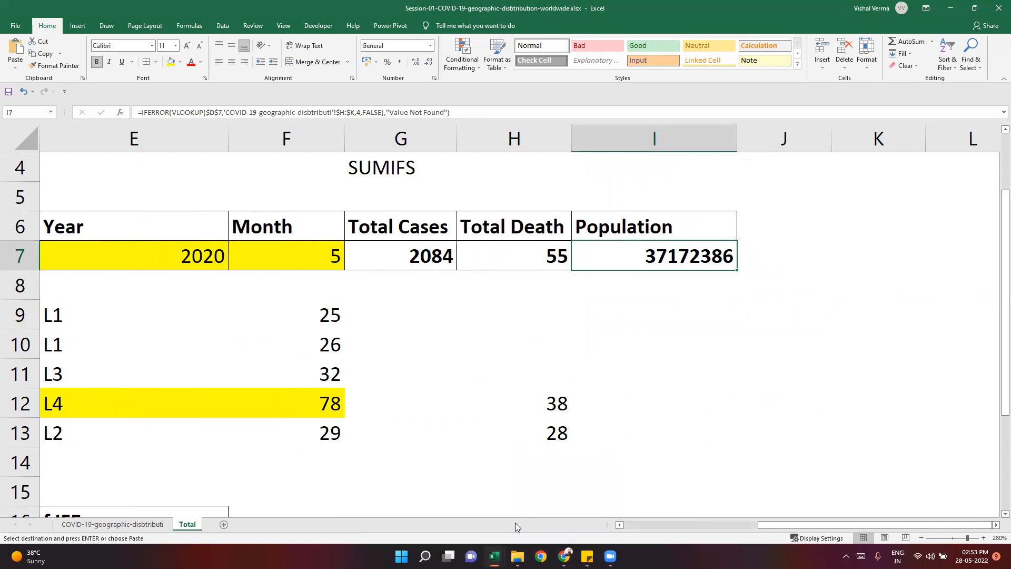
# - Switch back to the Session-02 Crime Data workbook and examine the fixed row index in the D3 HLOOKUP formula
pyautogui.moveTo(494, 556)
pyautogui.click(545, 495)
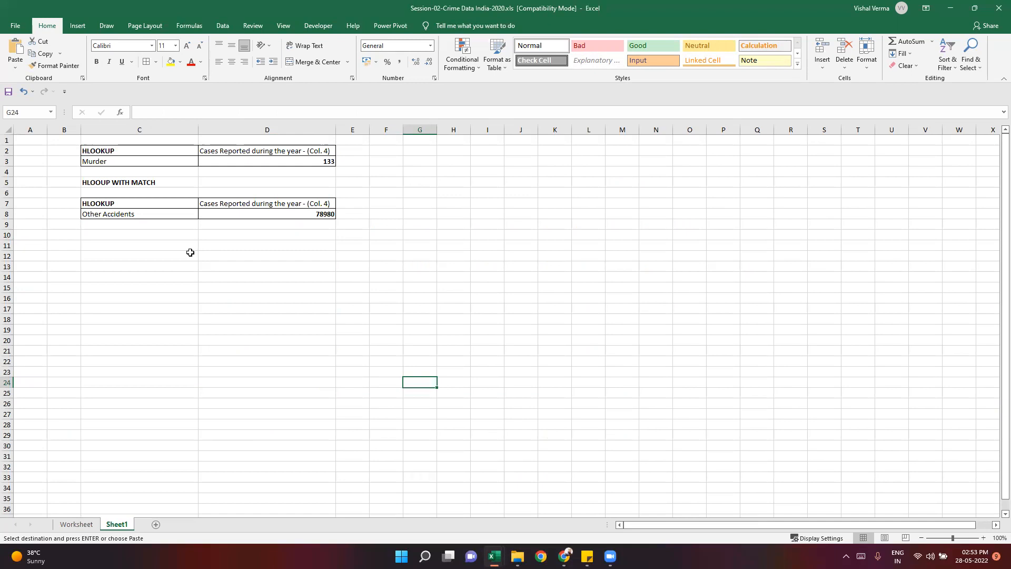
pyautogui.click(291, 161)
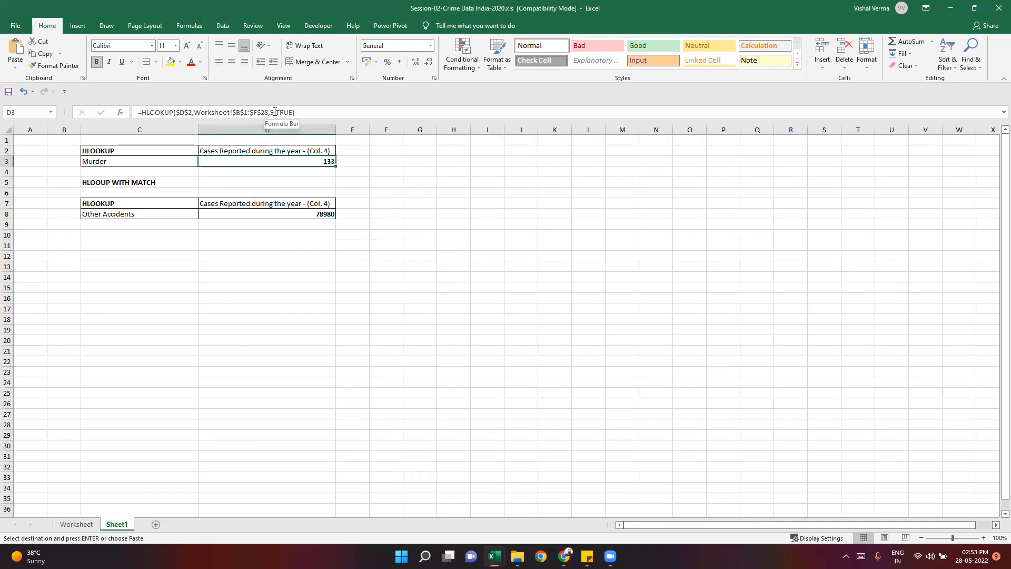
pyautogui.click(273, 112)
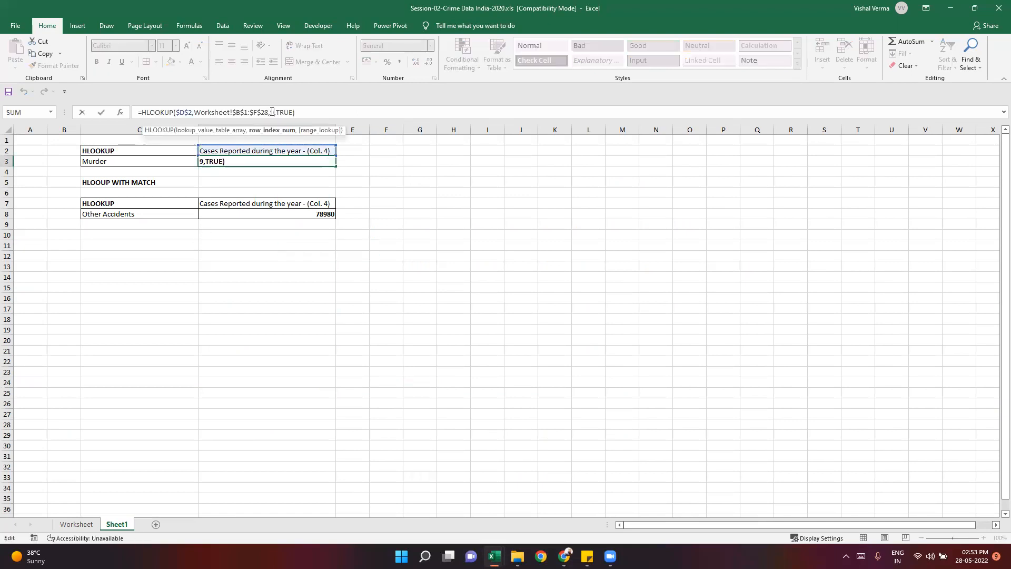
pyautogui.click(280, 159)
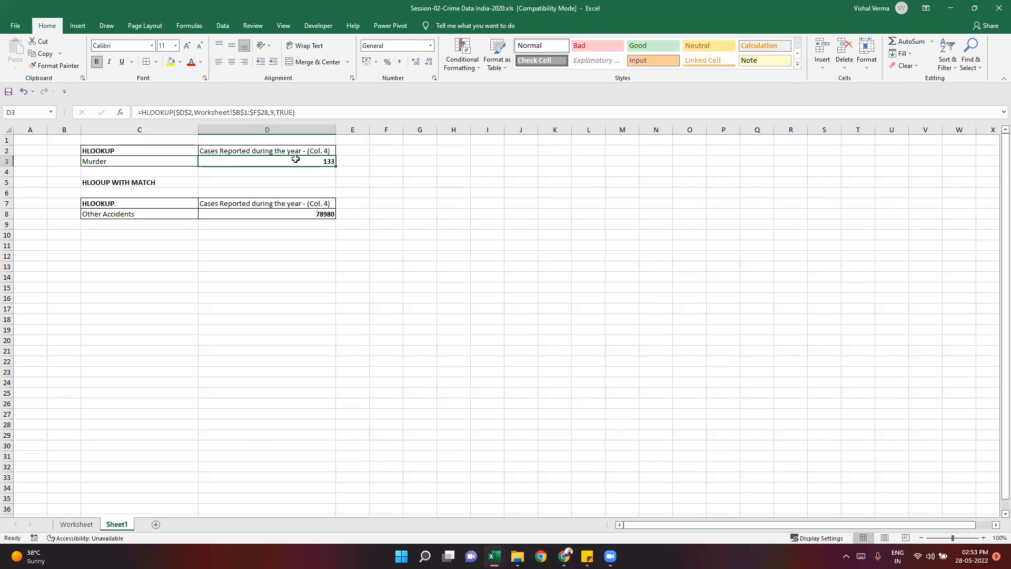
pyautogui.click(158, 162)
pyautogui.click(266, 165)
pyautogui.click(273, 269)
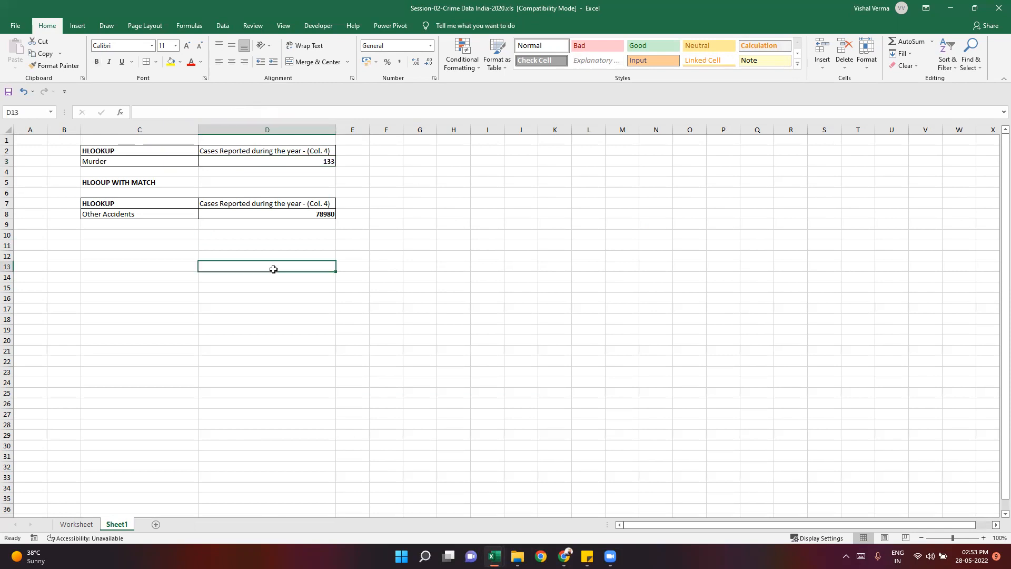
pyautogui.click(131, 238)
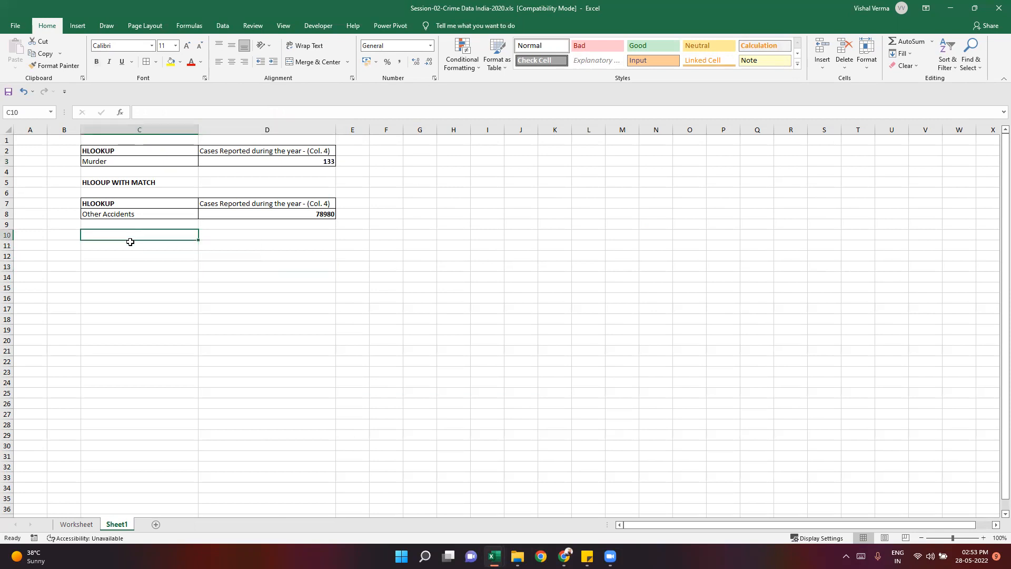
# - Copy the Population header and its formula from I6:I7 to J6:J7 on the COVID-19 workbook's Total sheet
pyautogui.moveTo(493, 555)
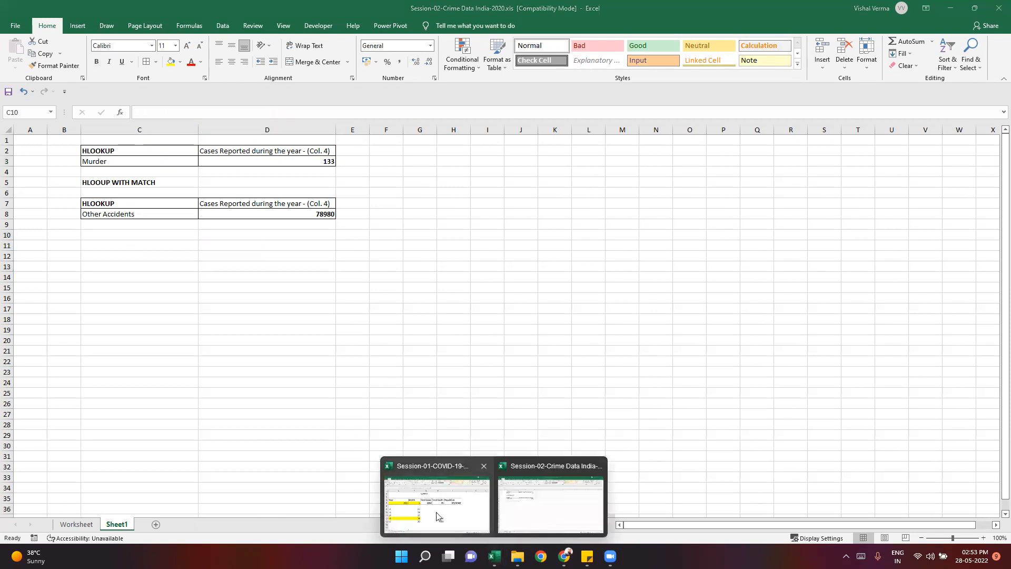
pyautogui.click(436, 507)
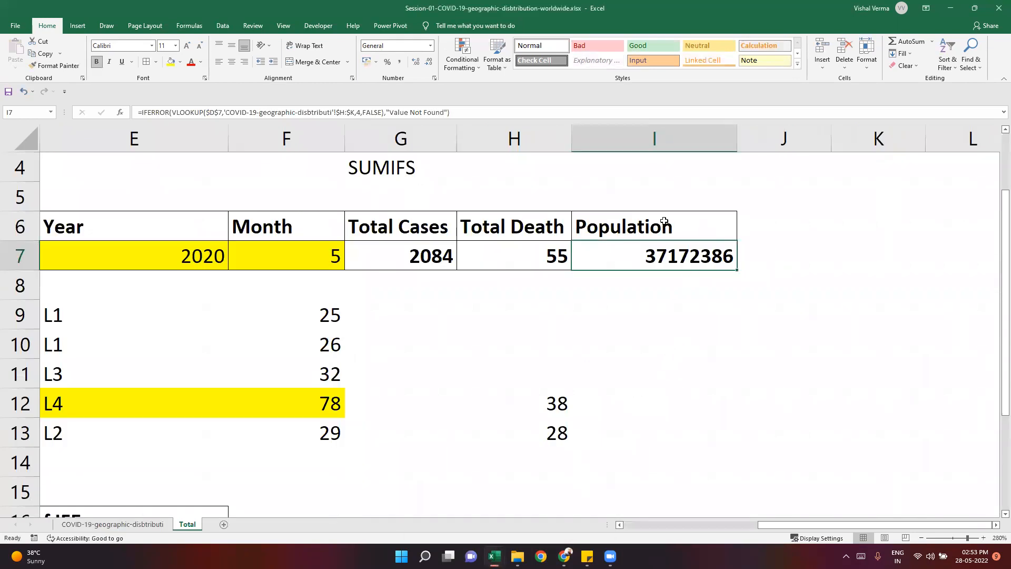
pyautogui.moveTo(664, 221); pyautogui.dragTo(666, 258)
pyautogui.hotkey('ctrl', 'c')
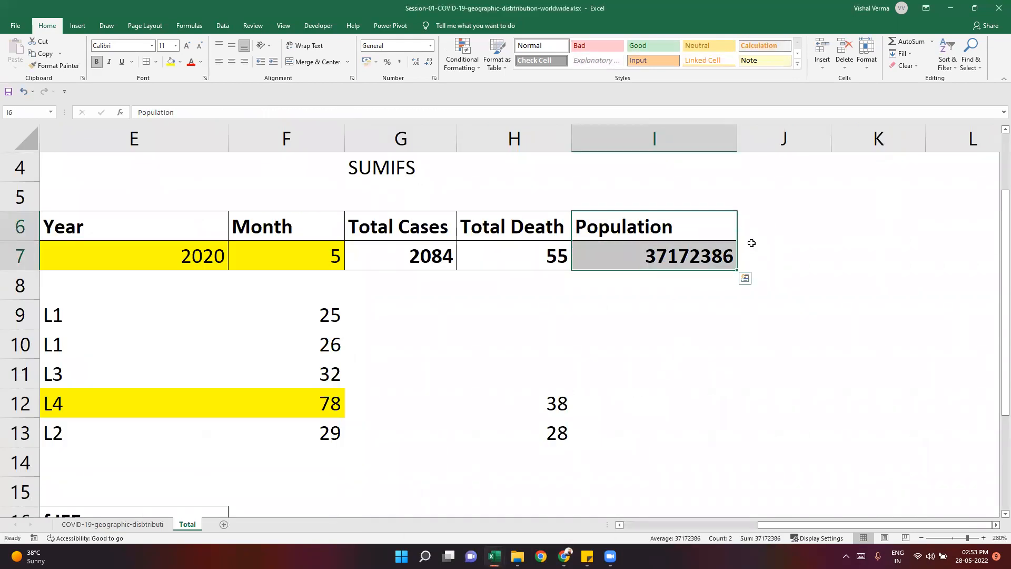
pyautogui.click(787, 226)
pyautogui.press('Return')
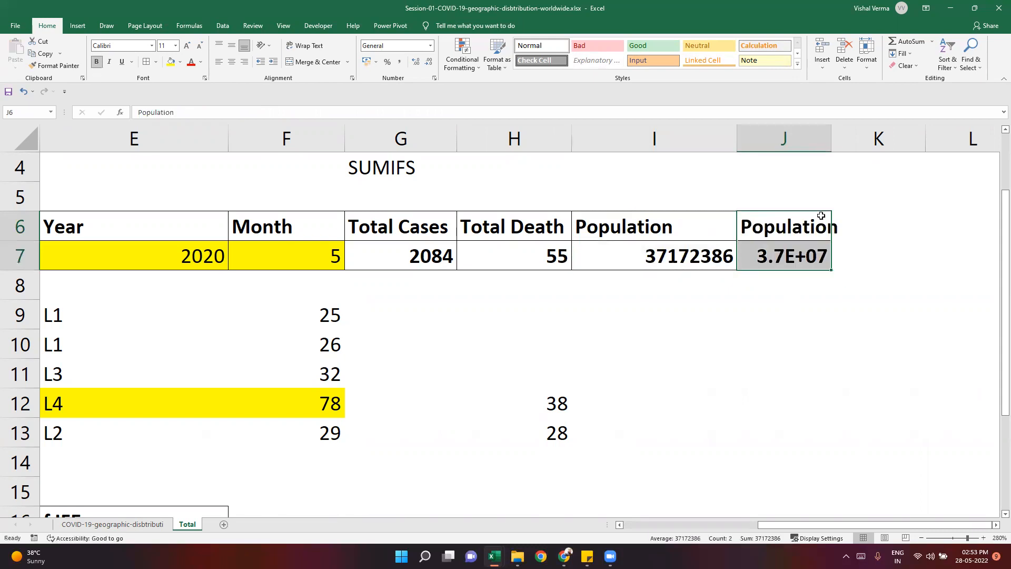
# - Autofit the width of column J to the copied Population header and value
pyautogui.click(787, 311)
pyautogui.click(835, 139)
pyautogui.click(825, 128)
pyautogui.doubleClick(830, 128)
pyautogui.click(812, 324)
# - Examine the column index and range lookup arguments of the VLOOKUP formula in J7, keeping the formula as it is
pyautogui.click(812, 263)
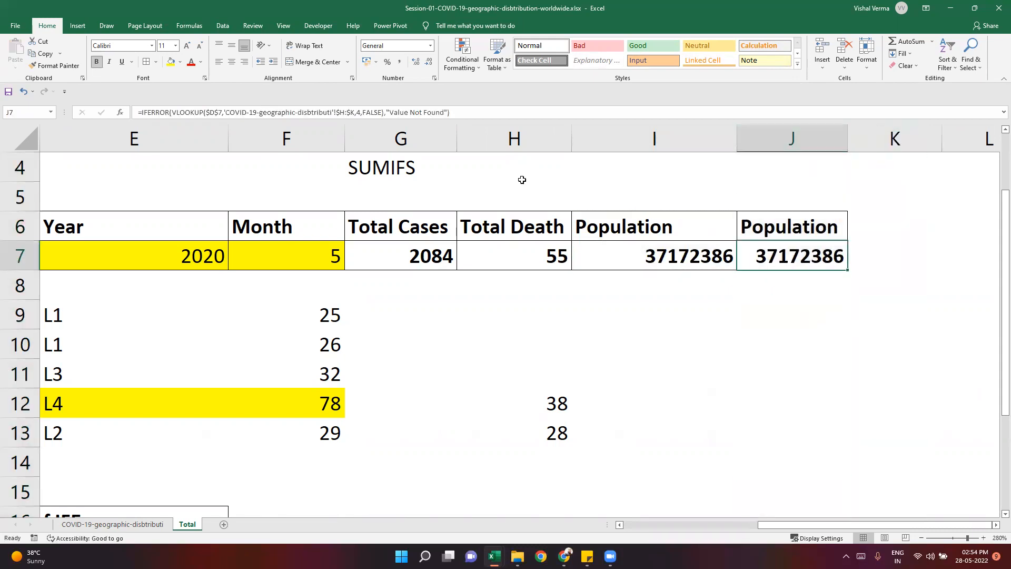
pyautogui.click(384, 112)
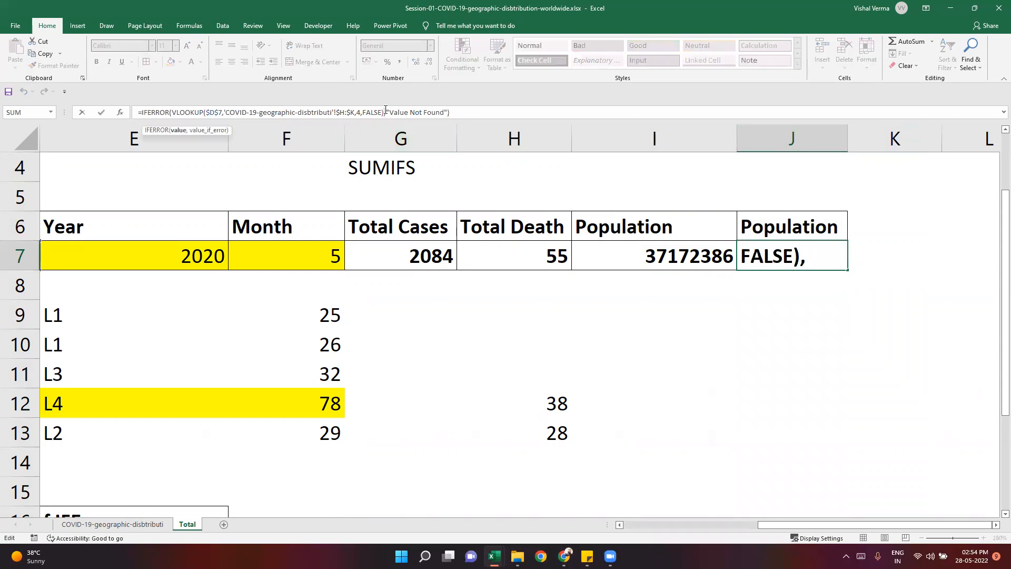
pyautogui.press('Escape')
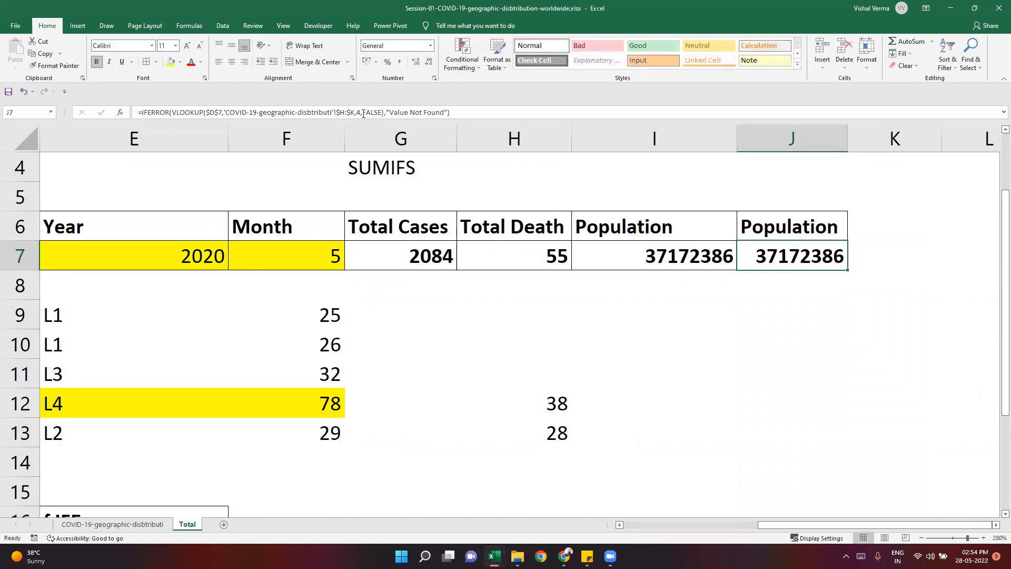
pyautogui.click(363, 112)
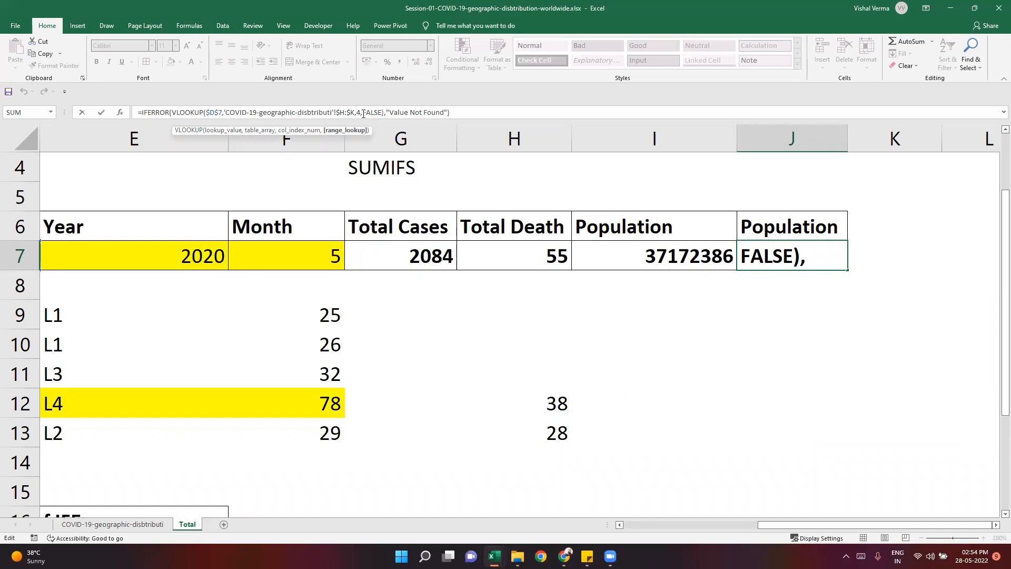
pyautogui.press('Escape')
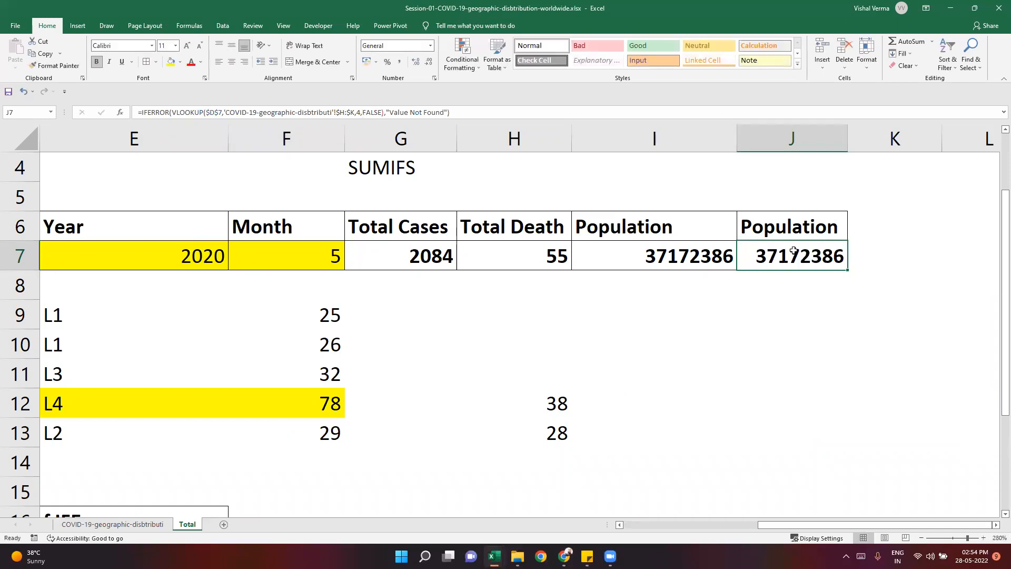
pyautogui.click(372, 112)
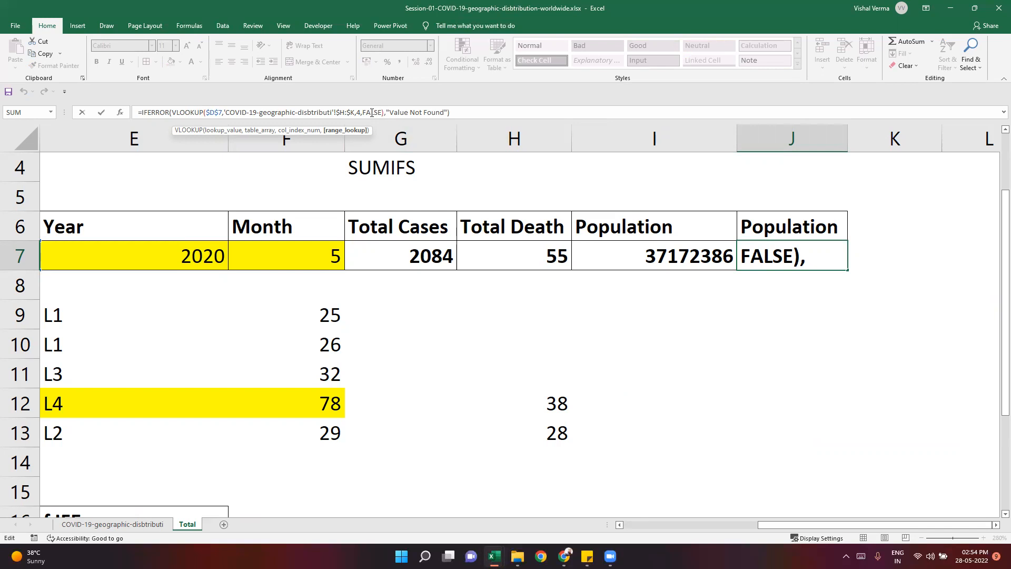
pyautogui.press('Left')
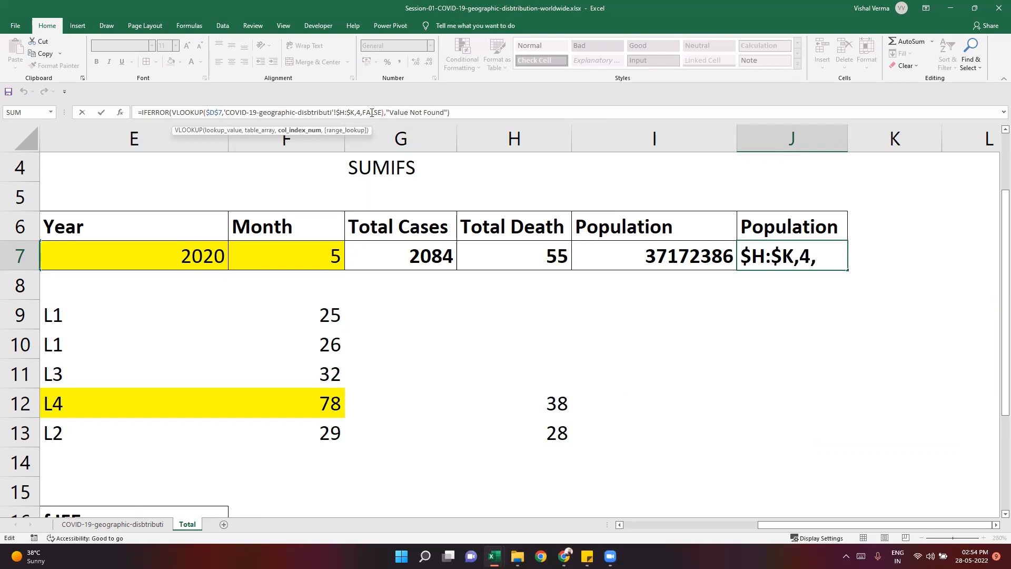
pyautogui.hotkey('shift', 'Left')
pyautogui.hotkey('ctrl', 'Return')
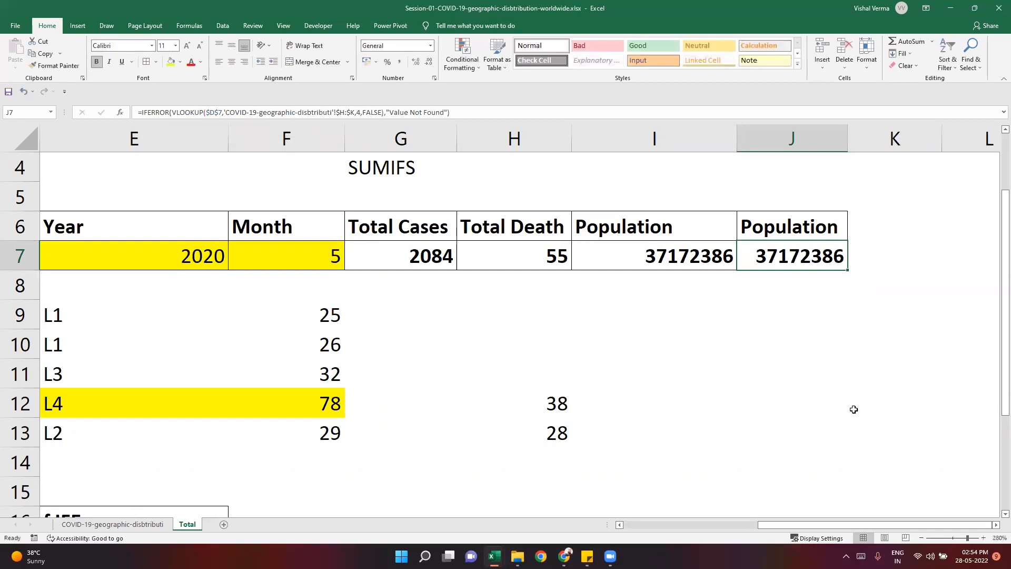
# - Review the column headers on the COVID-19-geographic-disbtributi sheet against the Population header in the Total sheet
pyautogui.click(854, 409)
pyautogui.moveTo(788, 200); pyautogui.dragTo(852, 361)
pyautogui.click(654, 403)
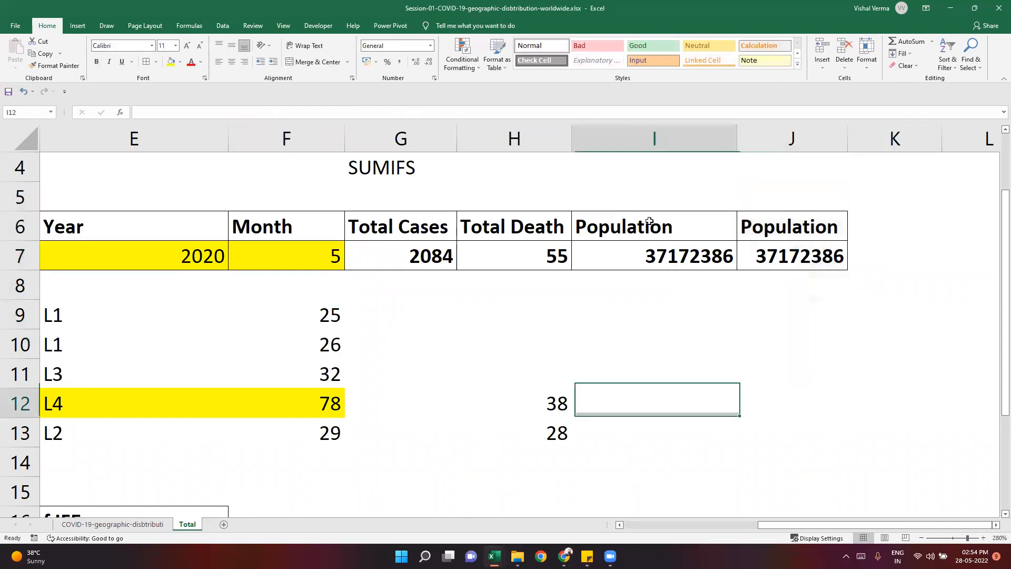
pyautogui.click(98, 526)
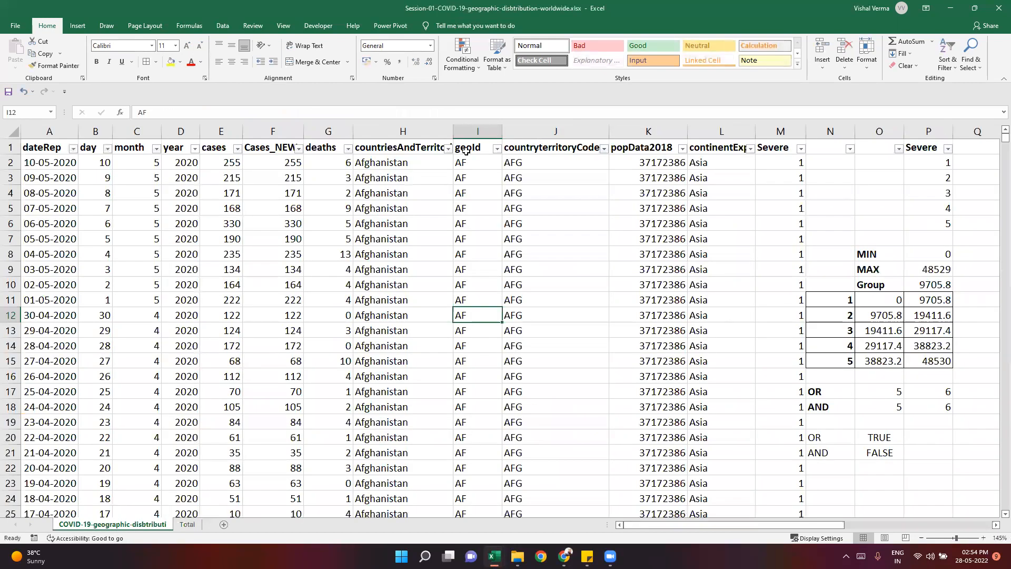
pyautogui.click(736, 152)
pyautogui.click(600, 193)
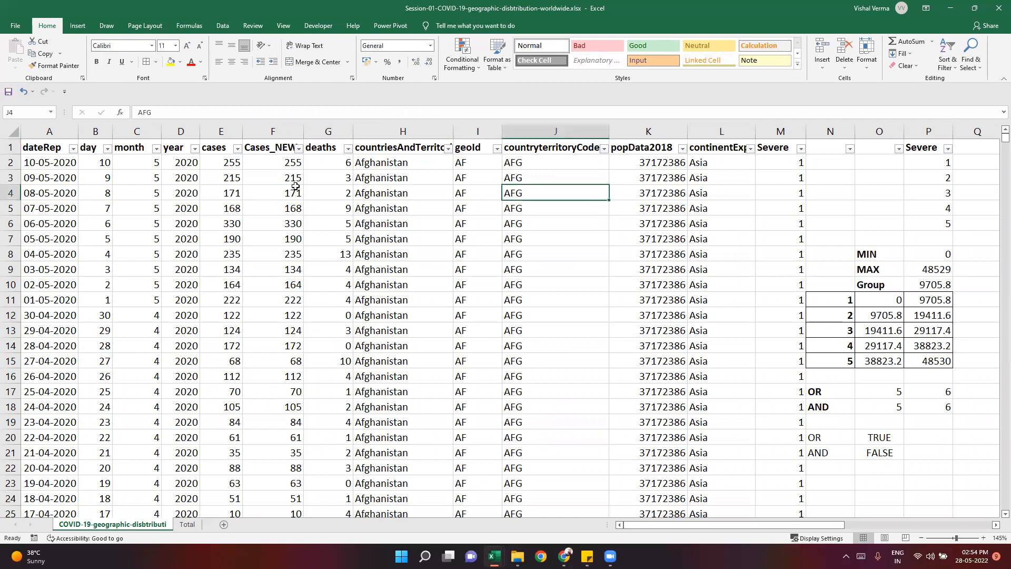
# - Compare the deaths header on the COVID-19-geographic-disbtributi sheet with the Total sheet's headers and the Population formula in J7
pyautogui.click(321, 147)
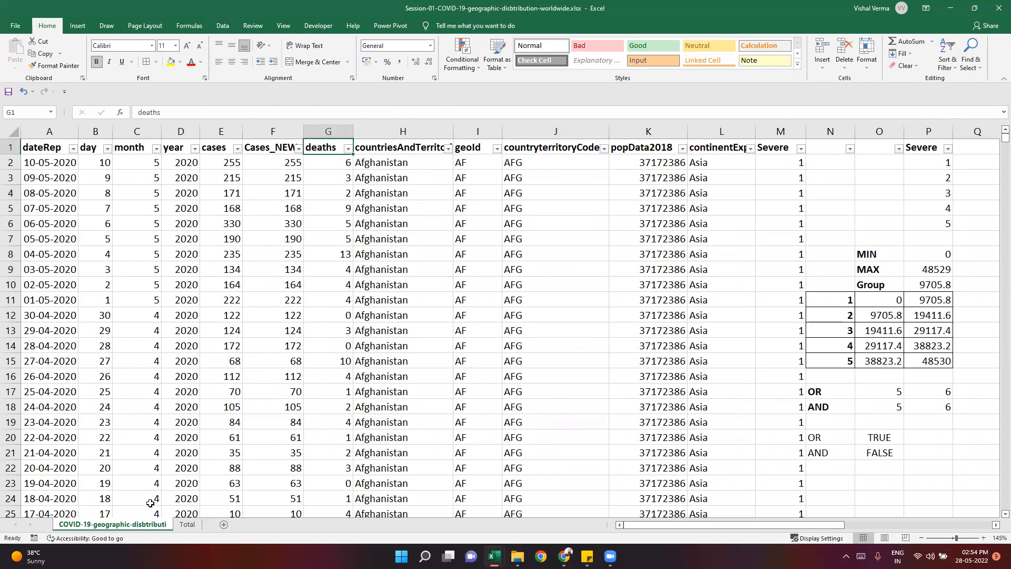
pyautogui.click(187, 524)
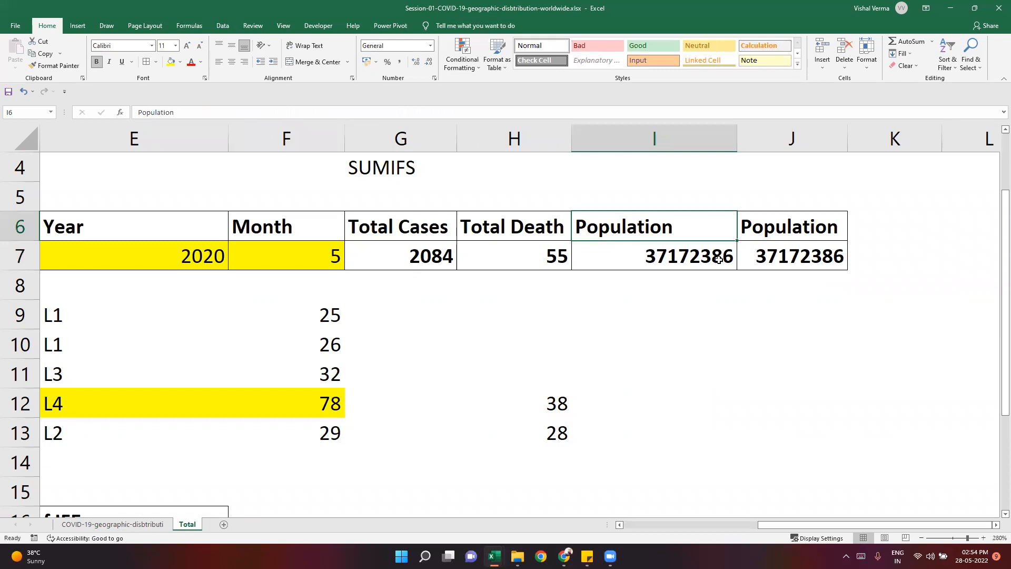
pyautogui.press('Down')
pyautogui.press('Right')
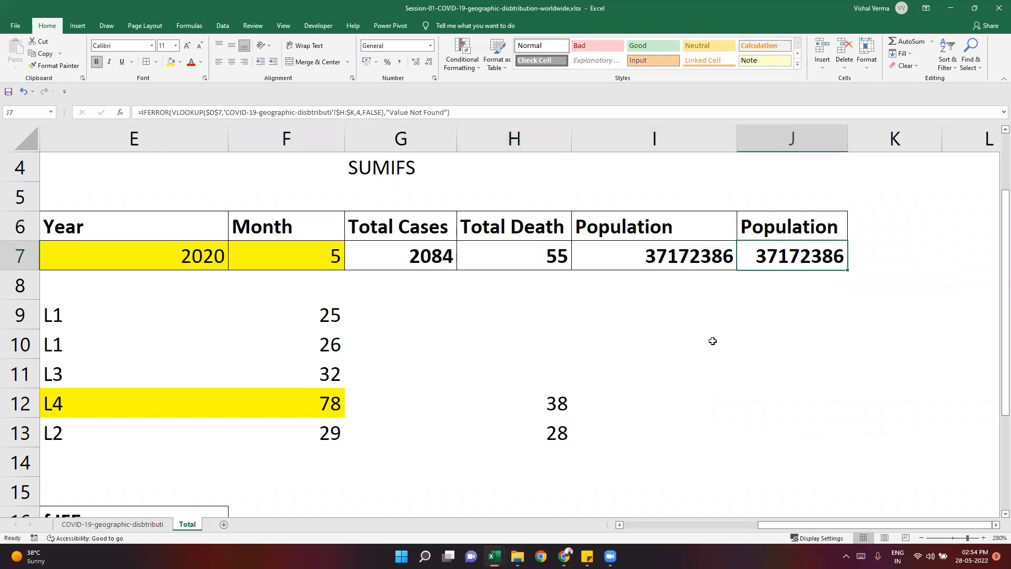
pyautogui.click(749, 304)
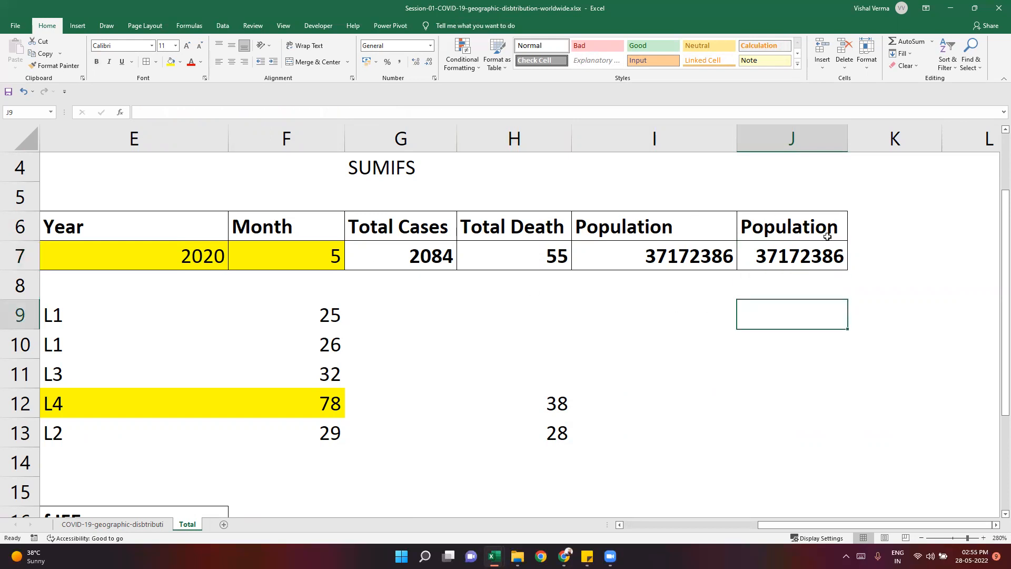
pyautogui.moveTo(770, 230); pyautogui.dragTo(756, 260)
pyautogui.click(683, 319)
pyautogui.moveTo(648, 219); pyautogui.dragTo(234, 269)
pyautogui.click(515, 327)
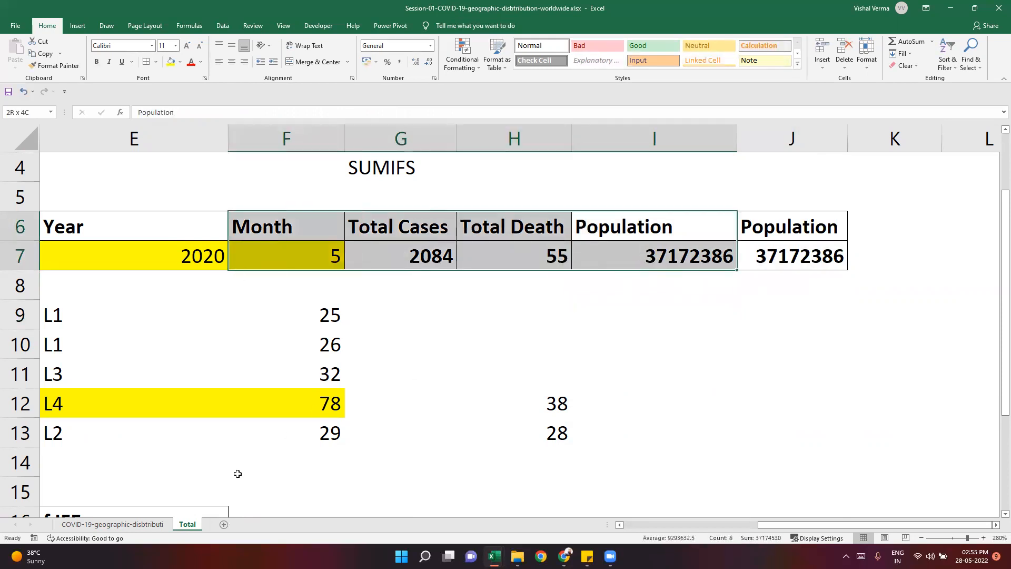
# - Add a bold VLOOKUP heading in C10 on Sheet1 of the Session-02-Crime Data India-2020 workbook
pyautogui.moveTo(518, 557)
pyautogui.click(571, 510)
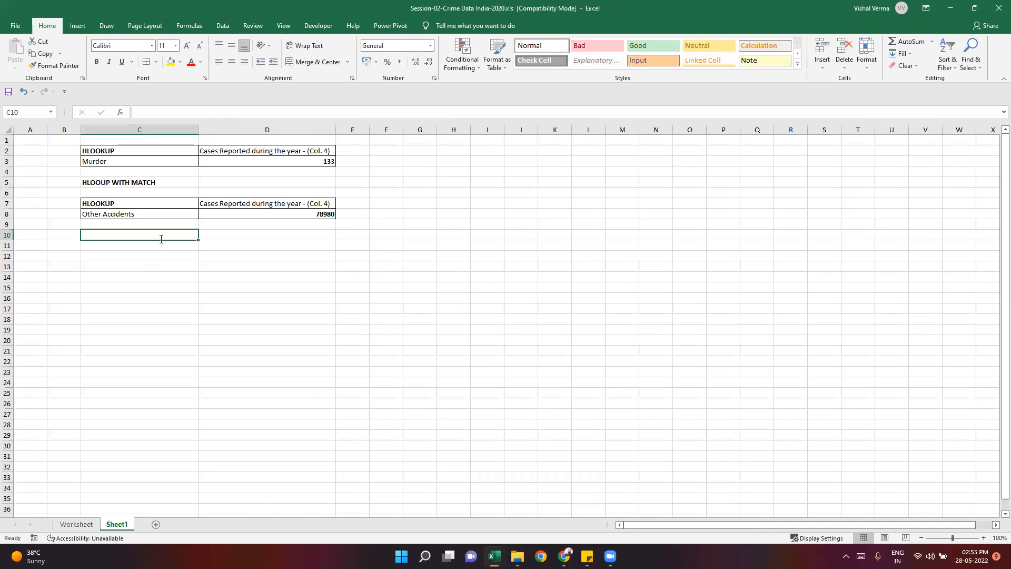
pyautogui.write('VLOOKUP')
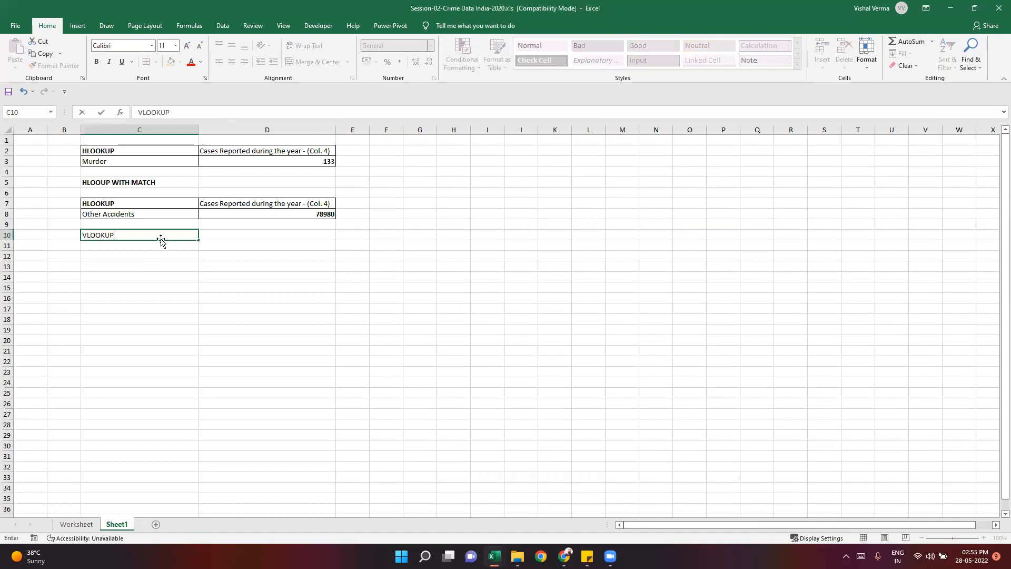
pyautogui.press('Return')
pyautogui.press('Up')
pyautogui.hotkey('ctrl', 'b')
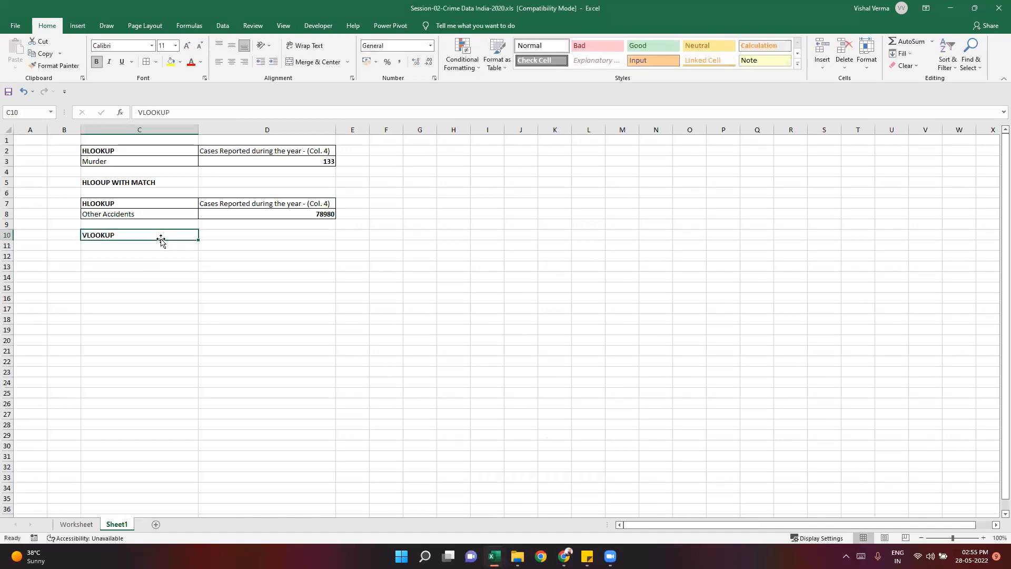
pyautogui.press('Down')
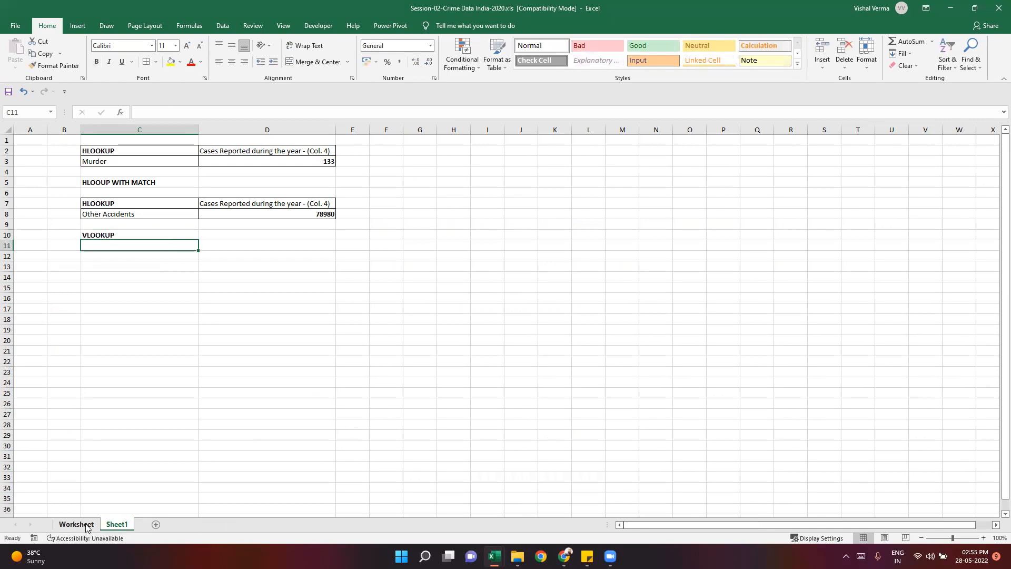
# - Examine the Deaths due to Medical Negligence row and the case column headers on the Worksheet sheet
pyautogui.hotkey('ctrl', 'pageup')
pyautogui.click(295, 287)
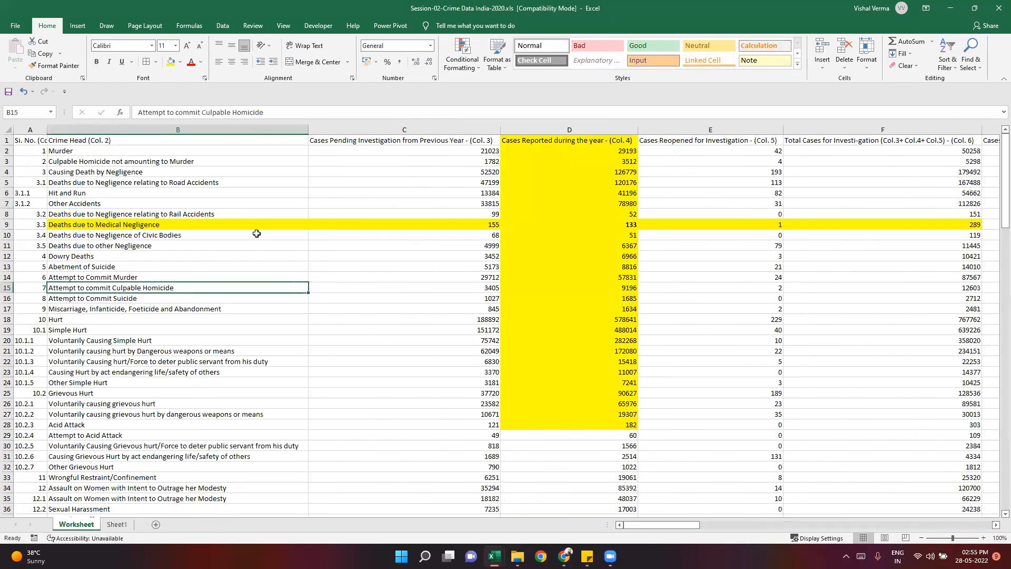
pyautogui.moveTo(205, 225); pyautogui.dragTo(545, 224)
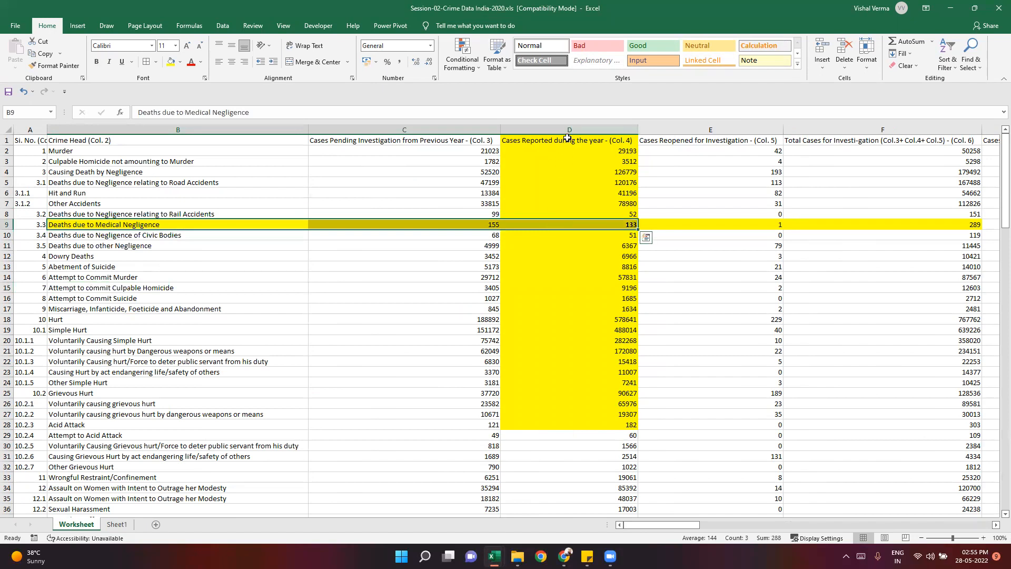
pyautogui.moveTo(567, 139); pyautogui.dragTo(563, 235)
pyautogui.click(177, 223)
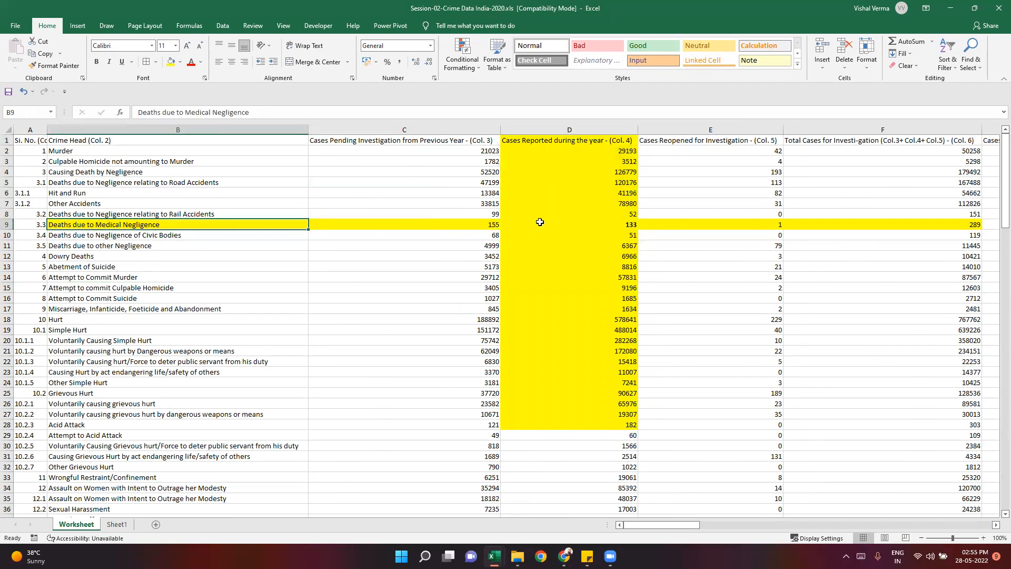
pyautogui.click(605, 140)
pyautogui.click(733, 140)
pyautogui.click(801, 140)
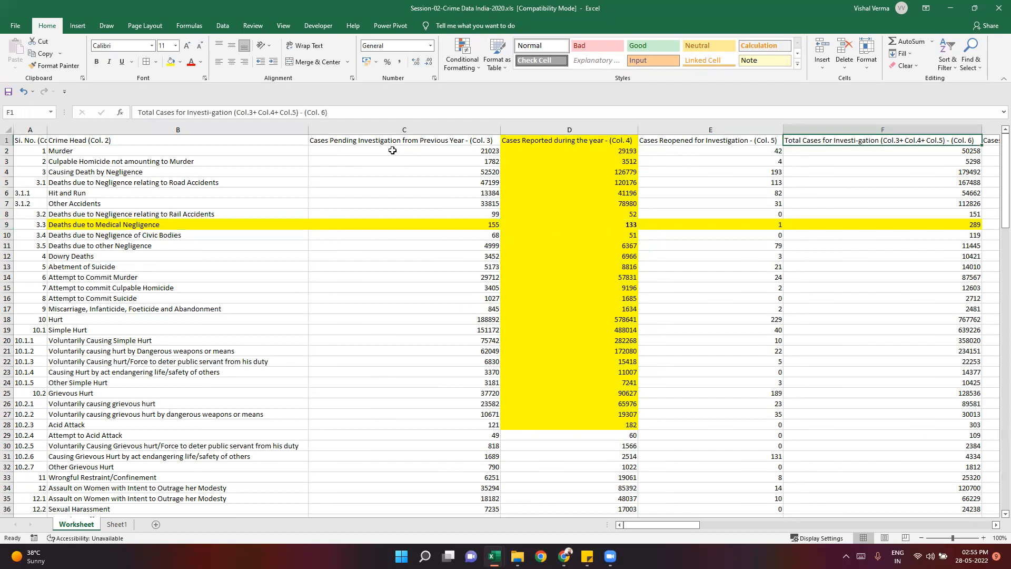
pyautogui.click(380, 140)
pyautogui.click(565, 139)
pyautogui.click(729, 140)
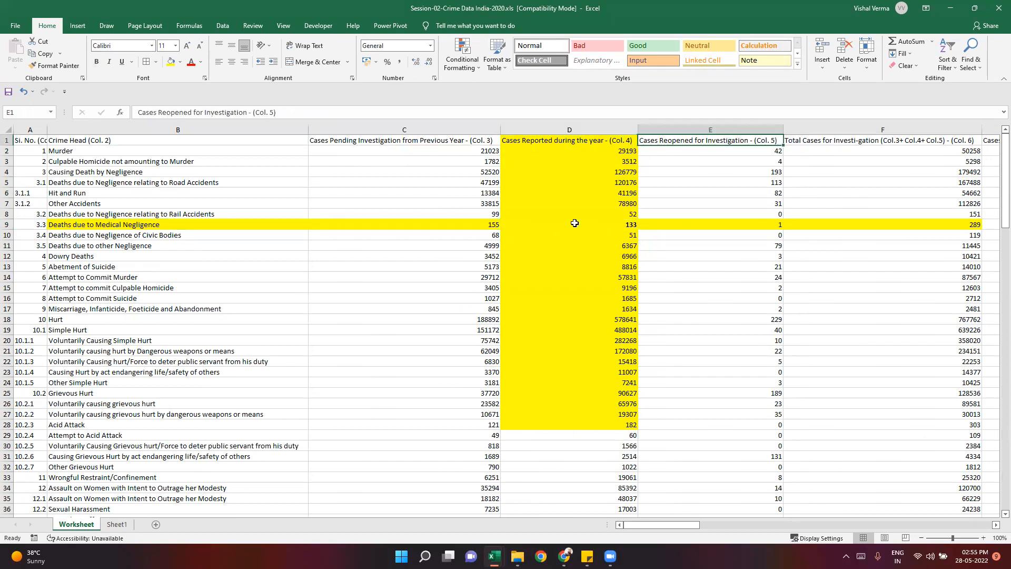
pyautogui.press('Right')
# - Copy the Other Accidents lookup value from C8 to C12 on Sheet1
pyautogui.click(117, 524)
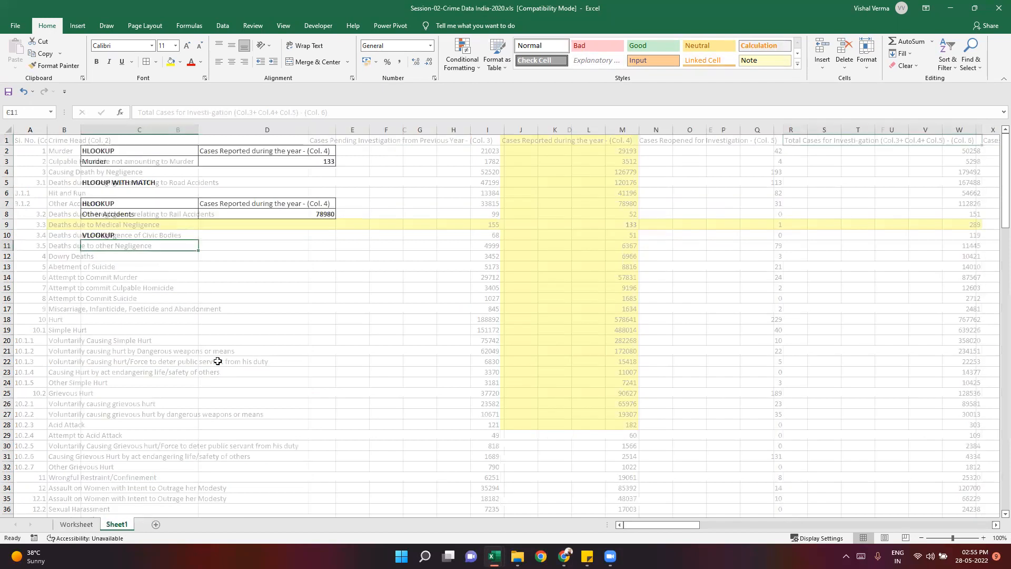
pyautogui.click(108, 255)
pyautogui.click(114, 214)
pyautogui.hotkey('ctrl', 'c')
pyautogui.click(122, 255)
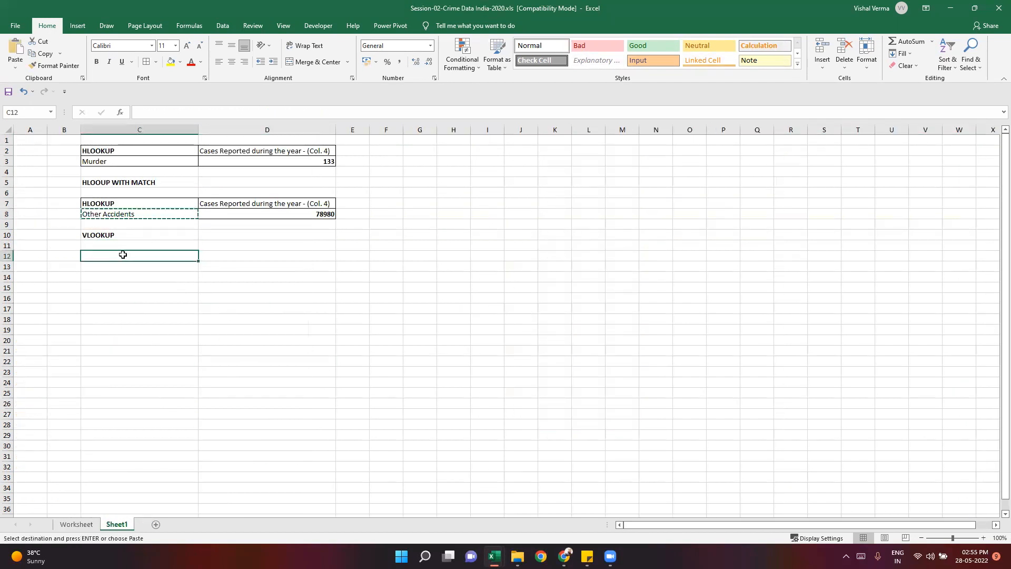
pyautogui.hotkey('ctrl', 'v')
pyautogui.click(226, 253)
pyautogui.press('Escape')
# - Copy the "Cases Reported during the year - (Col. 4)" header from D7 to D11
pyautogui.click(255, 207)
pyautogui.hotkey('ctrl', 'c')
pyautogui.click(287, 245)
pyautogui.hotkey('ctrl', 'v')
pyautogui.click(278, 316)
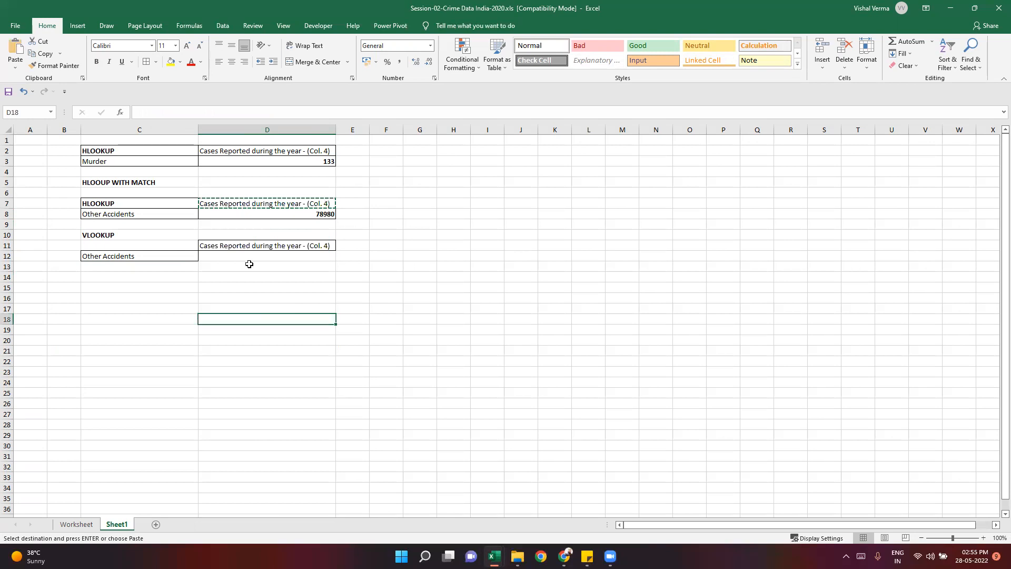
pyautogui.press('Escape')
# - Begin a VLOOKUP formula in D12 with the absolute reference $C$12 as its lookup value
pyautogui.click(246, 257)
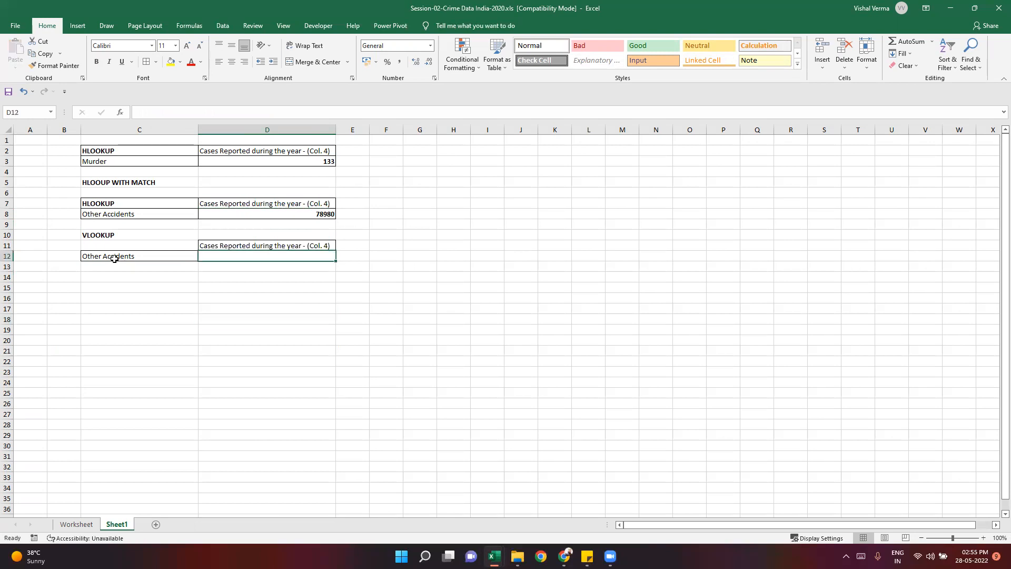
pyautogui.click(114, 258)
pyautogui.click(246, 204)
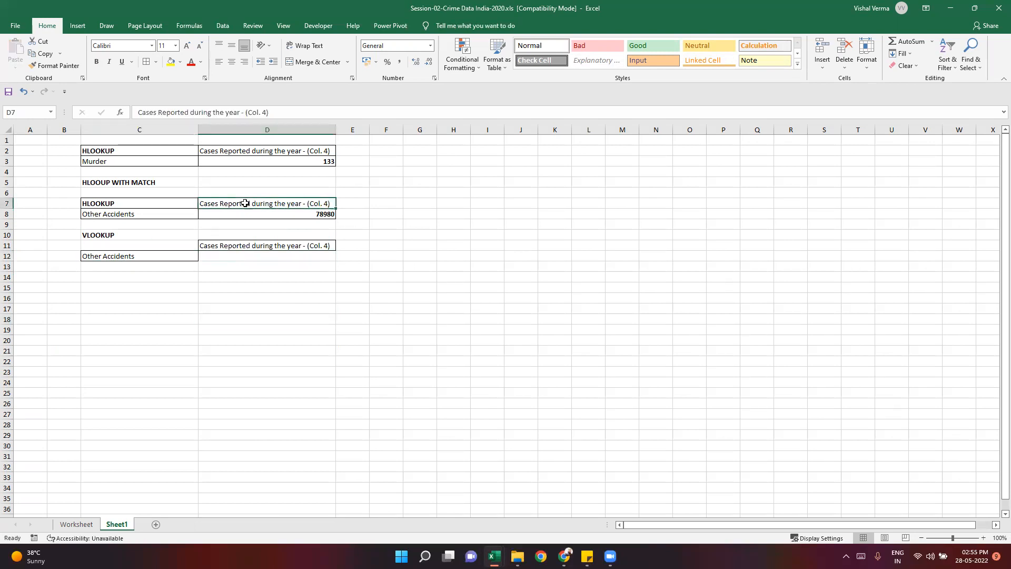
pyautogui.click(145, 257)
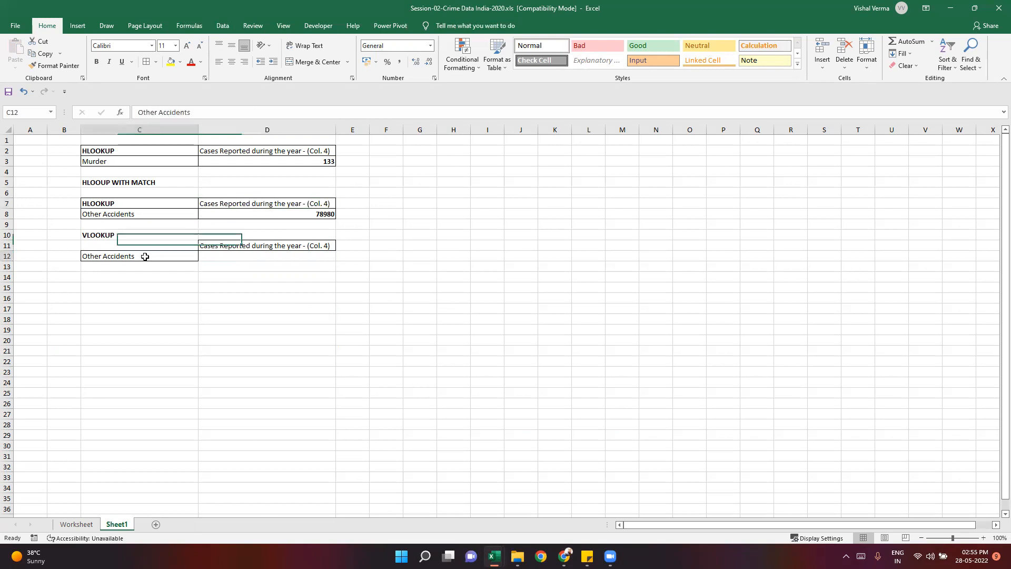
pyautogui.click(237, 246)
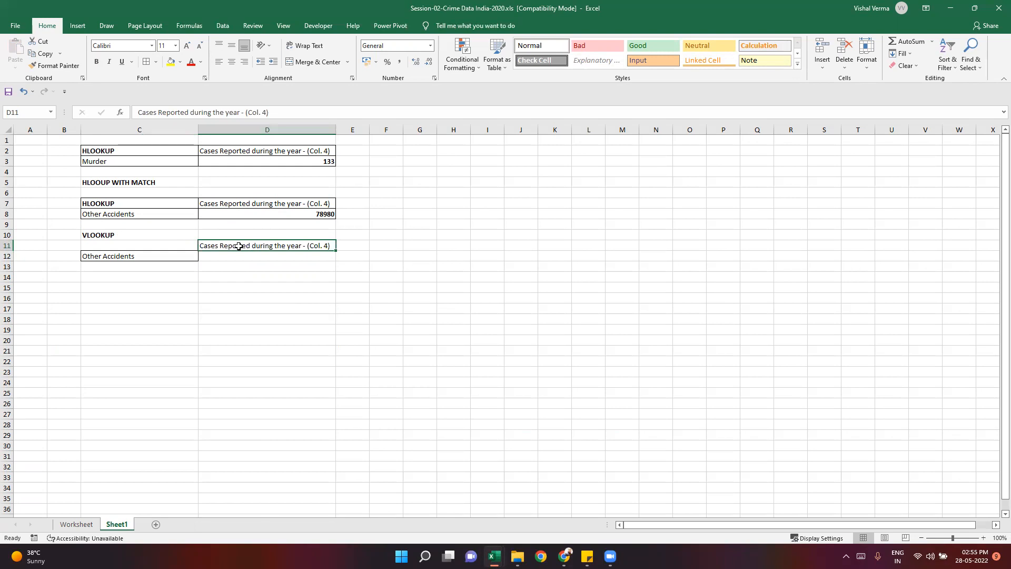
pyautogui.click(239, 257)
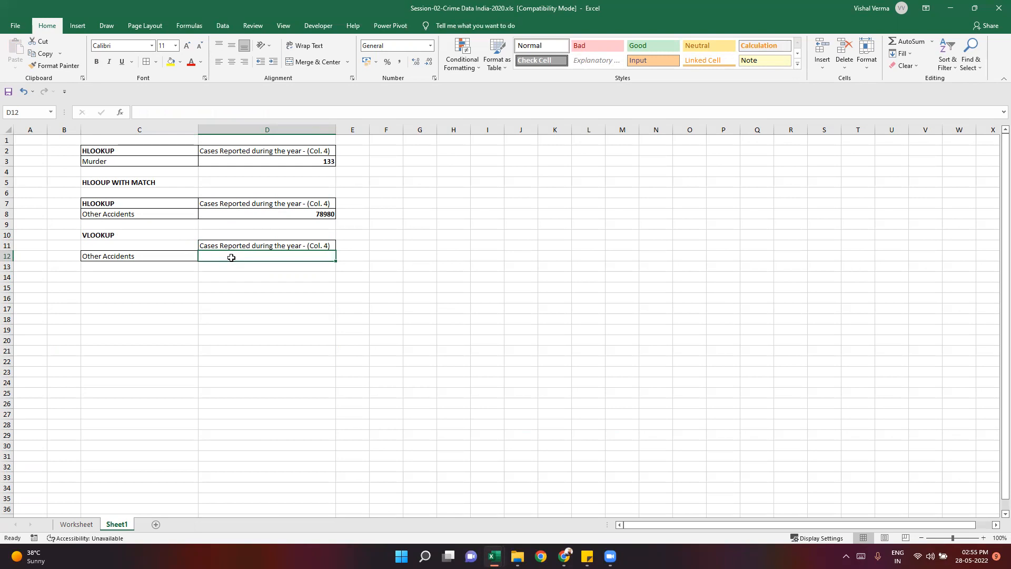
pyautogui.write('=VLOOKUP(')
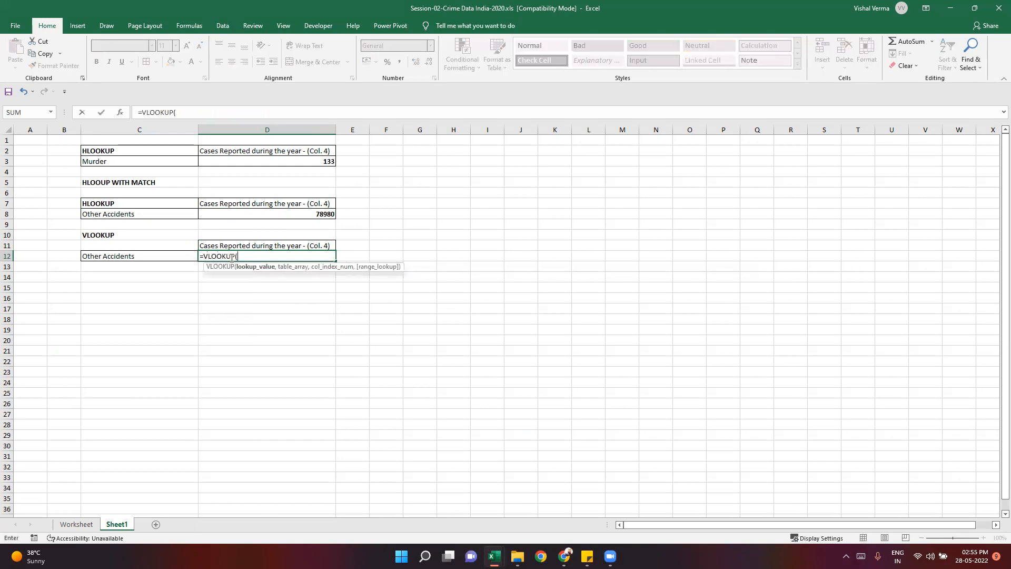
pyautogui.click(126, 257)
pyautogui.press('F4')
pyautogui.write(',')
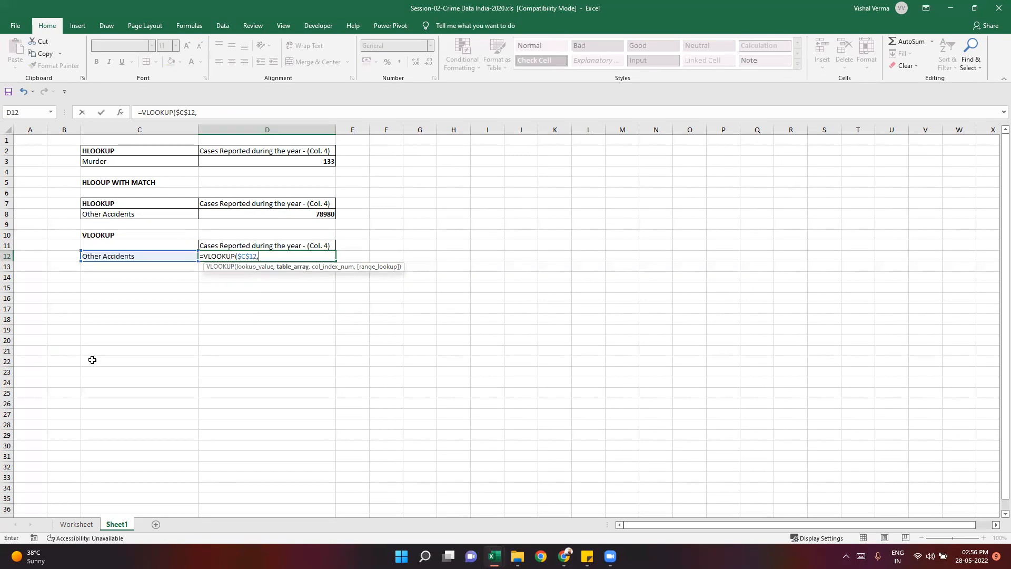
# - Set the VLOOKUP table array to the absolute range $B$1:$X$143 on the Worksheet sheet
pyautogui.click(76, 524)
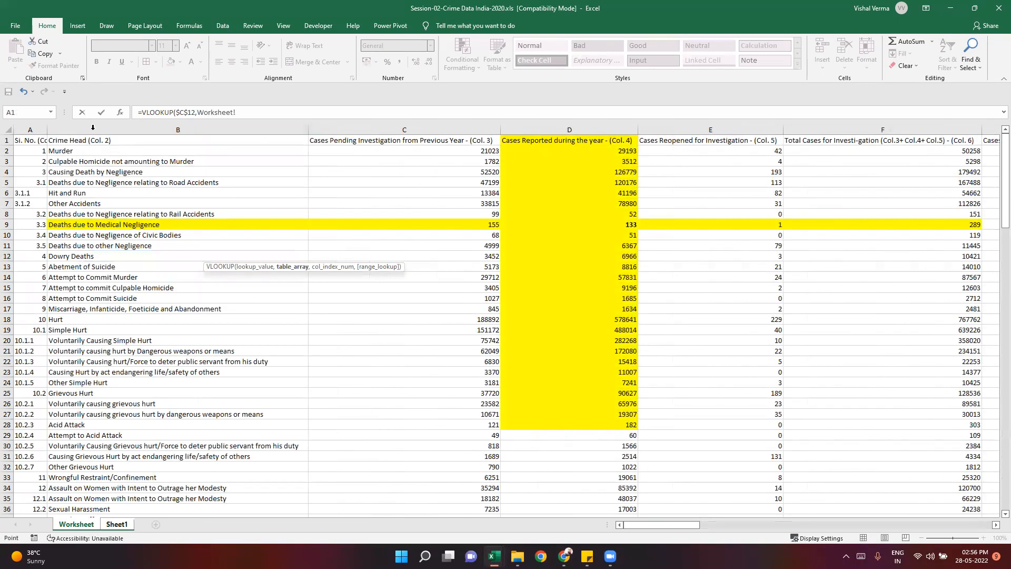
pyautogui.click(92, 129)
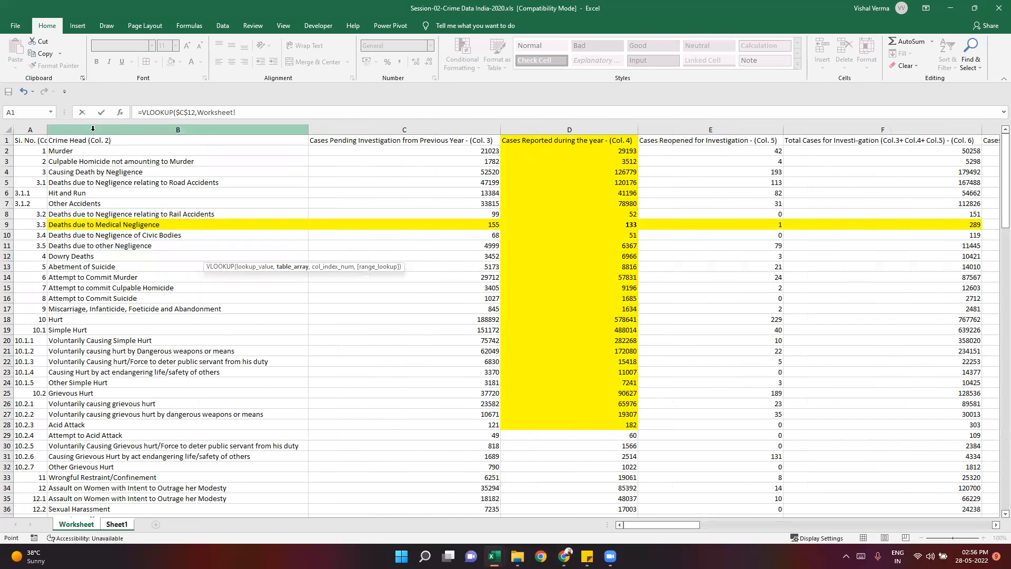
pyautogui.moveTo(89, 139); pyautogui.dragTo(94, 483)
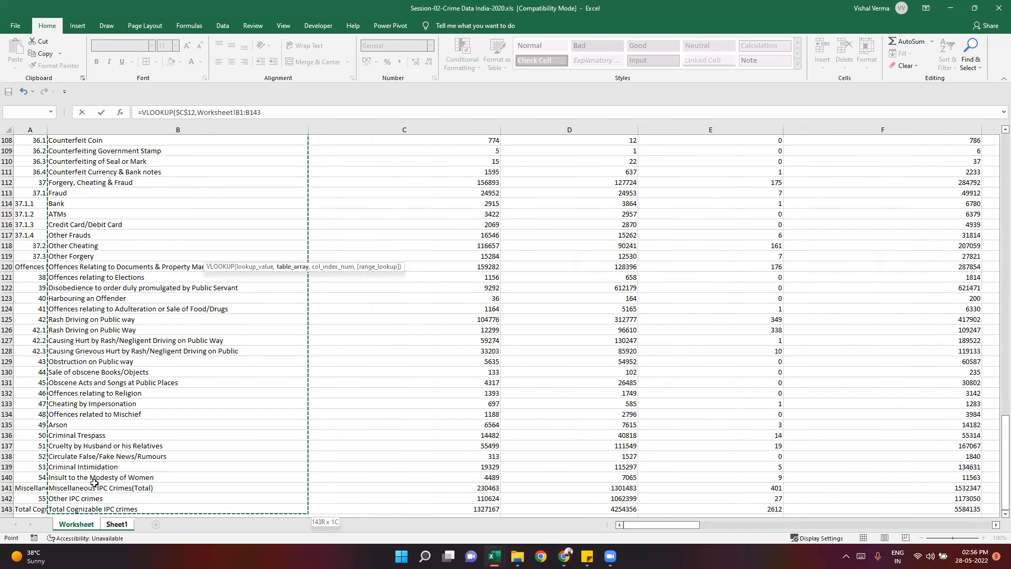
pyautogui.hotkey('ctrl', 'shift', 'Right')
pyautogui.scroll(12, 448, 405)
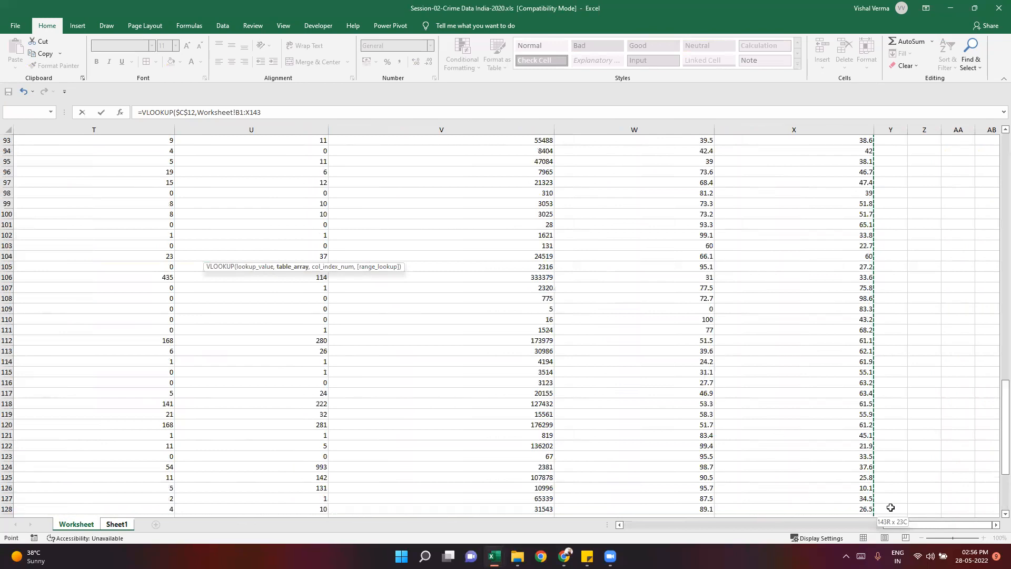
pyautogui.click(632, 523)
pyautogui.moveTo(998, 383); pyautogui.dragTo(996, 119)
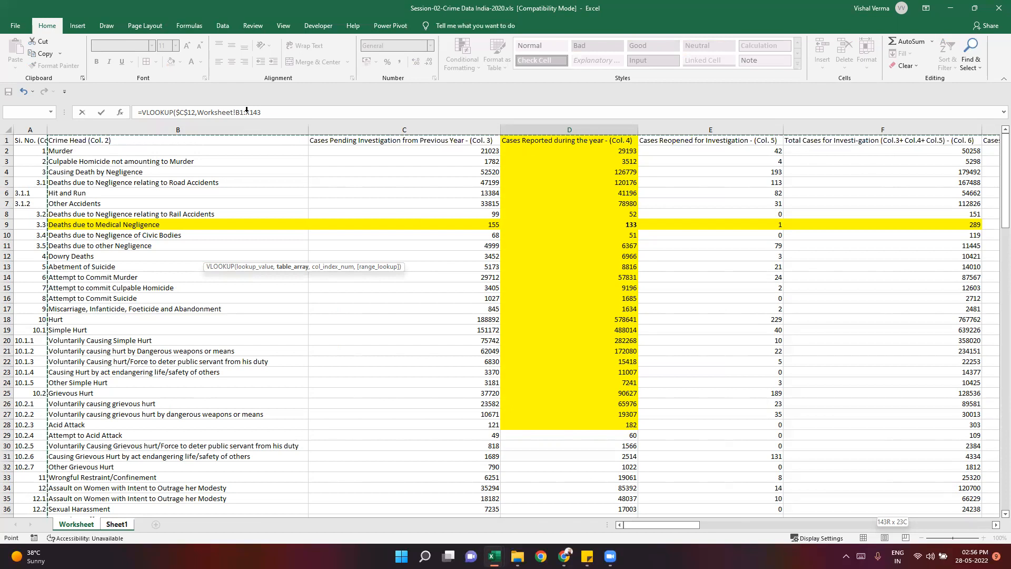
pyautogui.press('F4')
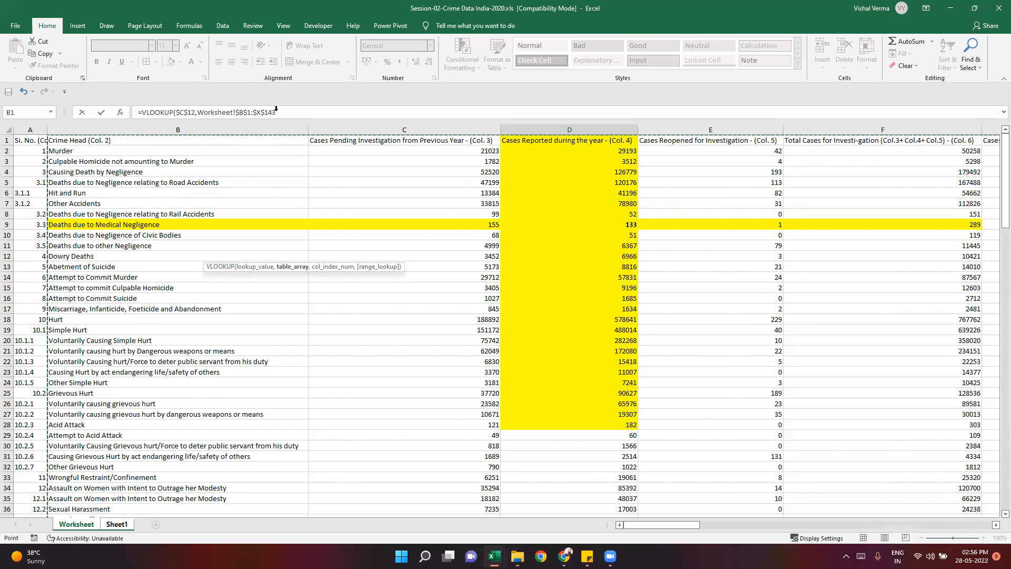
pyautogui.click(283, 109)
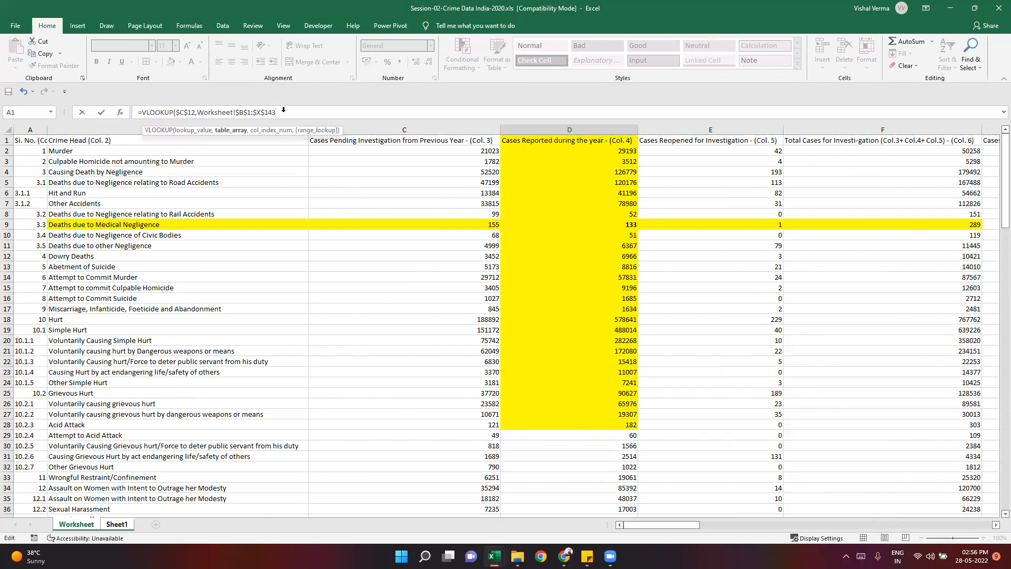
pyautogui.write(',')
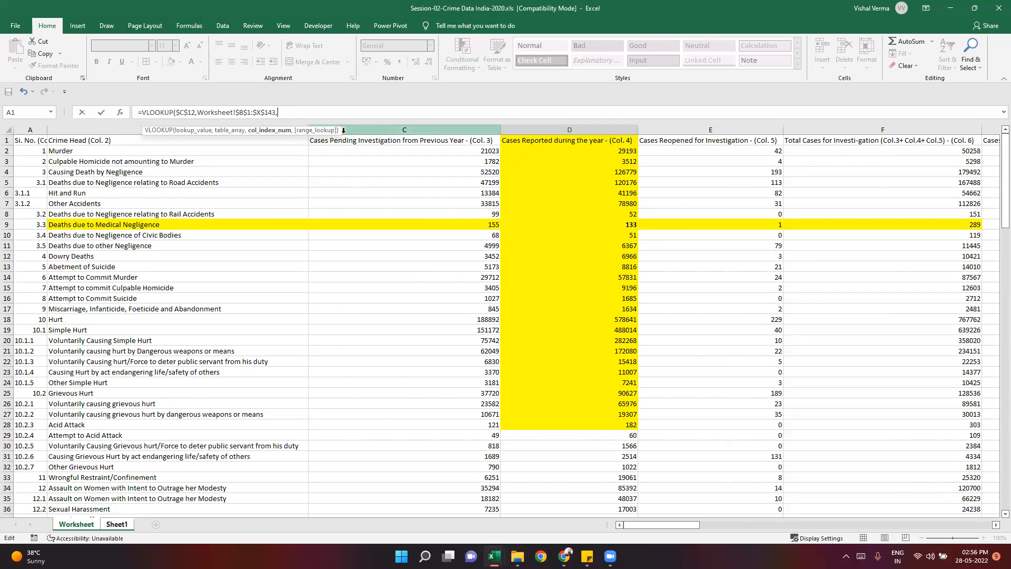
# - Complete the VLOOKUP in D12 with column index 3 and FALSE for an exact match
pyautogui.write('3,')
pyautogui.press('Down')
pyautogui.press('Tab')
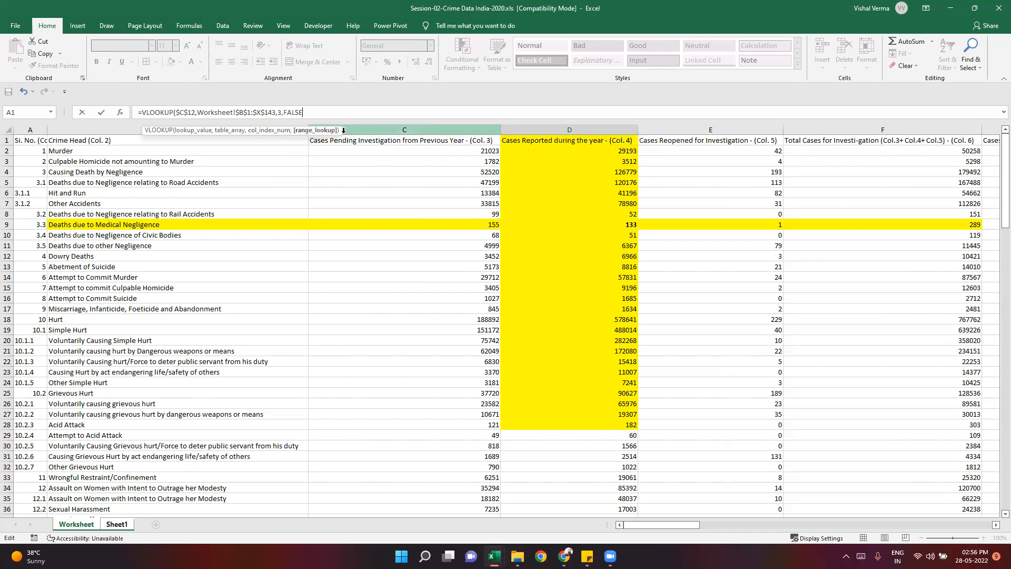
pyautogui.press('Return')
# - Make the VLOOKUP result in D12 bold and compare it with the HLOOKUP table in rows 7 and 8
pyautogui.click(353, 330)
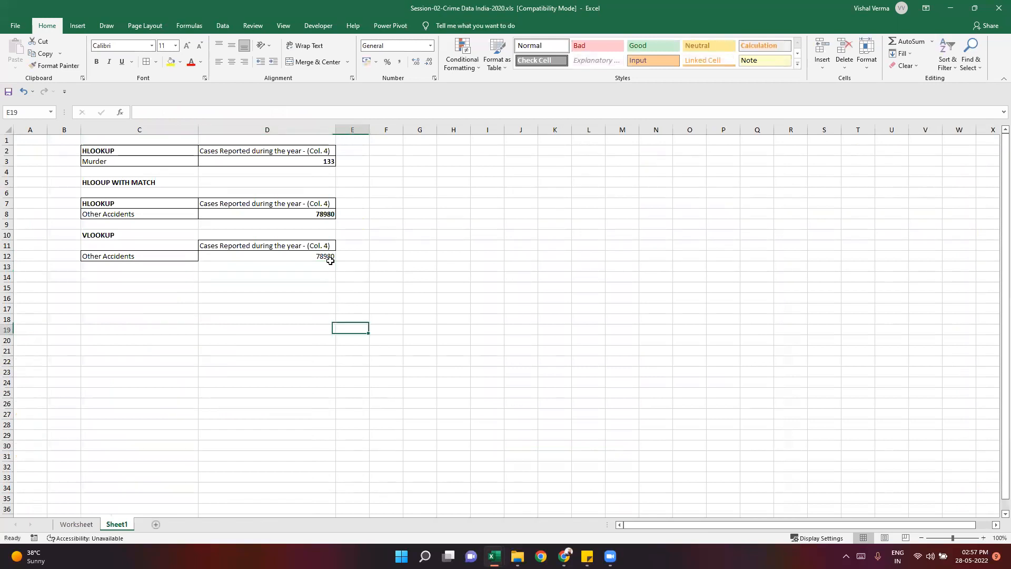
pyautogui.click(322, 215)
pyautogui.click(316, 254)
pyautogui.click(97, 61)
pyautogui.click(132, 210)
pyautogui.click(236, 204)
pyautogui.click(255, 253)
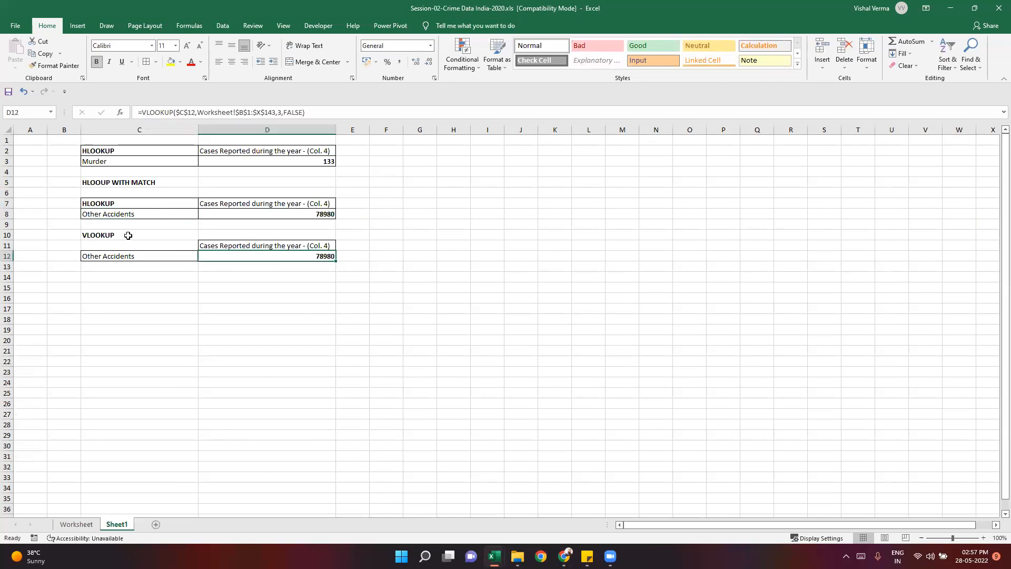
# - Move the VLOOKUP title from C10 to C11 and apply borders to C11:D12
pyautogui.click(128, 235)
pyautogui.hotkey('ctrl', 'c')
pyautogui.click(130, 245)
pyautogui.hotkey('ctrl', 'v')
pyautogui.click(164, 298)
pyautogui.moveTo(174, 249); pyautogui.dragTo(255, 257)
pyautogui.click(147, 62)
pyautogui.click(195, 370)
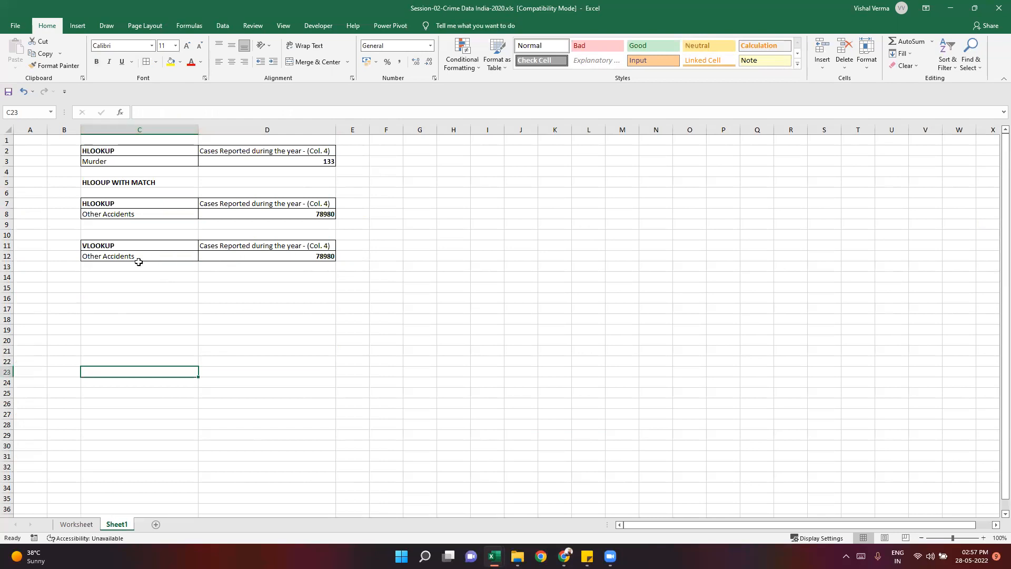
# - Examine the VLOOKUP formula in D12, its hardcoded column index and the header in D11
pyautogui.click(119, 276)
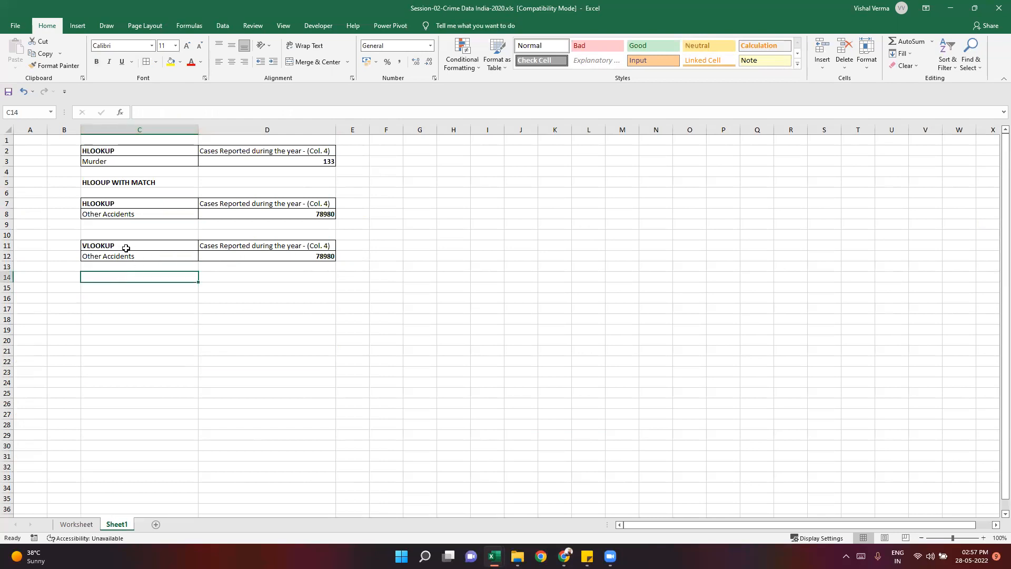
pyautogui.click(308, 257)
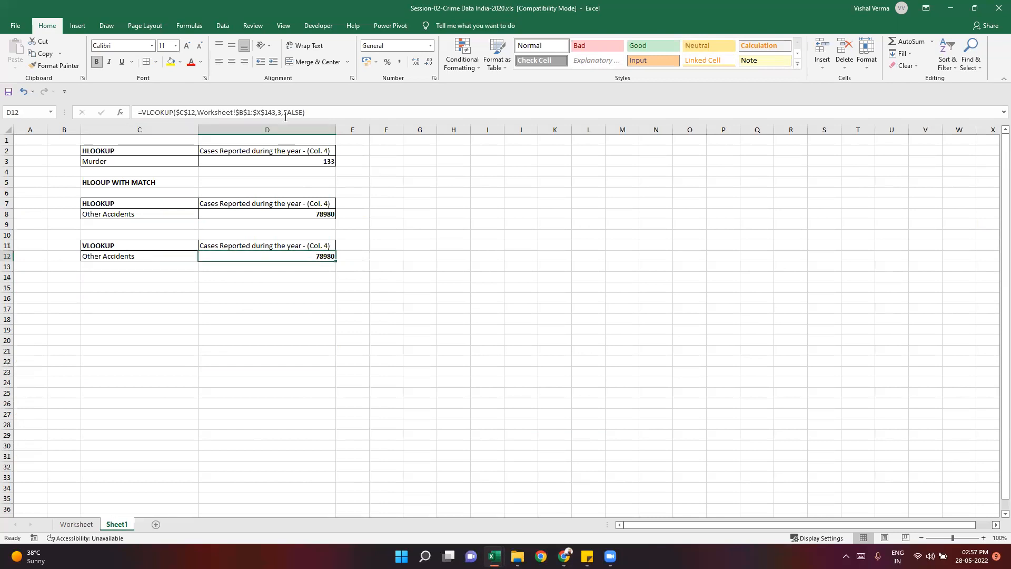
pyautogui.click(281, 113)
pyautogui.doubleClick(280, 113)
pyautogui.press('Escape')
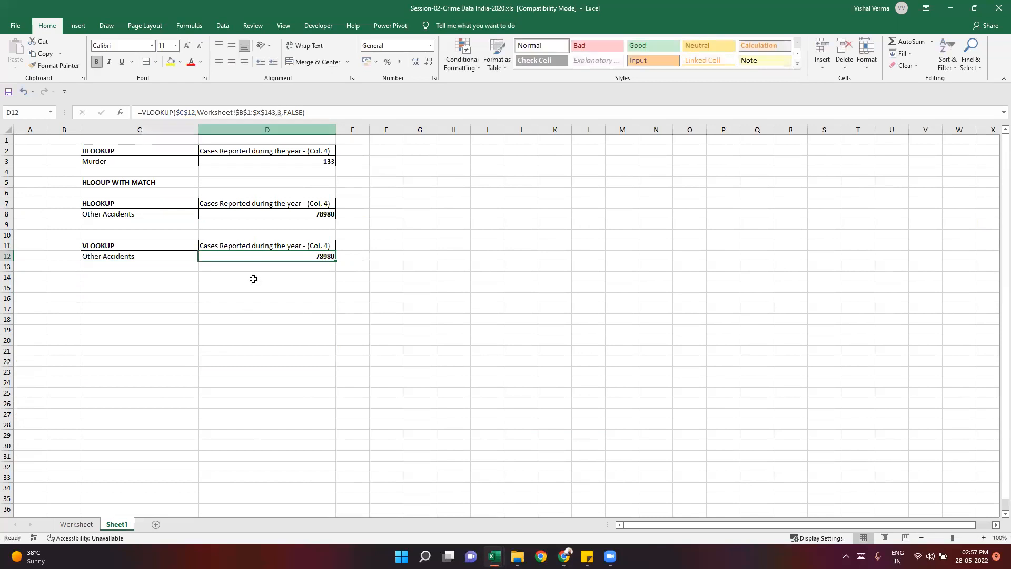
pyautogui.press('Down')
pyautogui.press('Down')
pyautogui.click(253, 248)
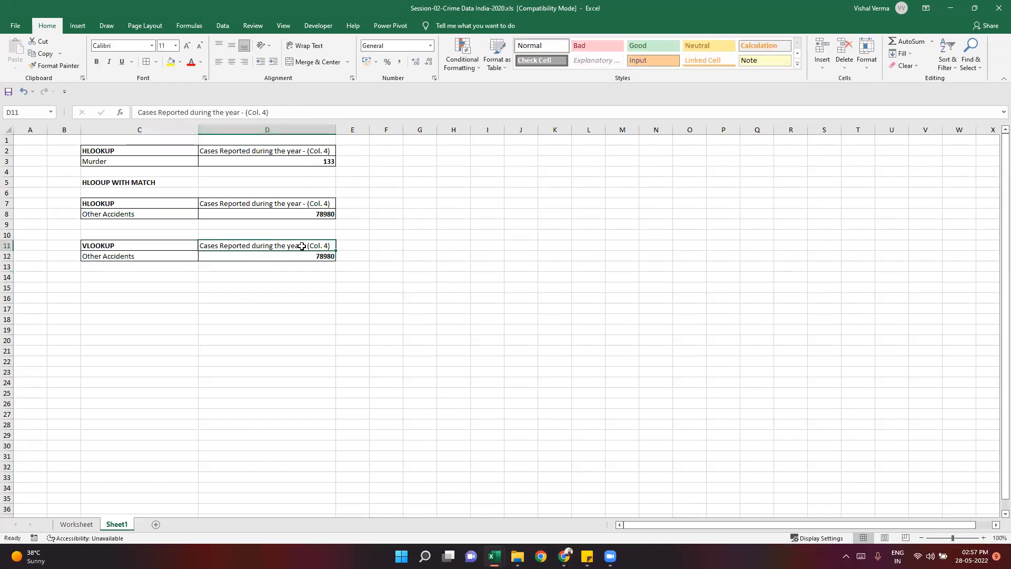
pyautogui.click(286, 257)
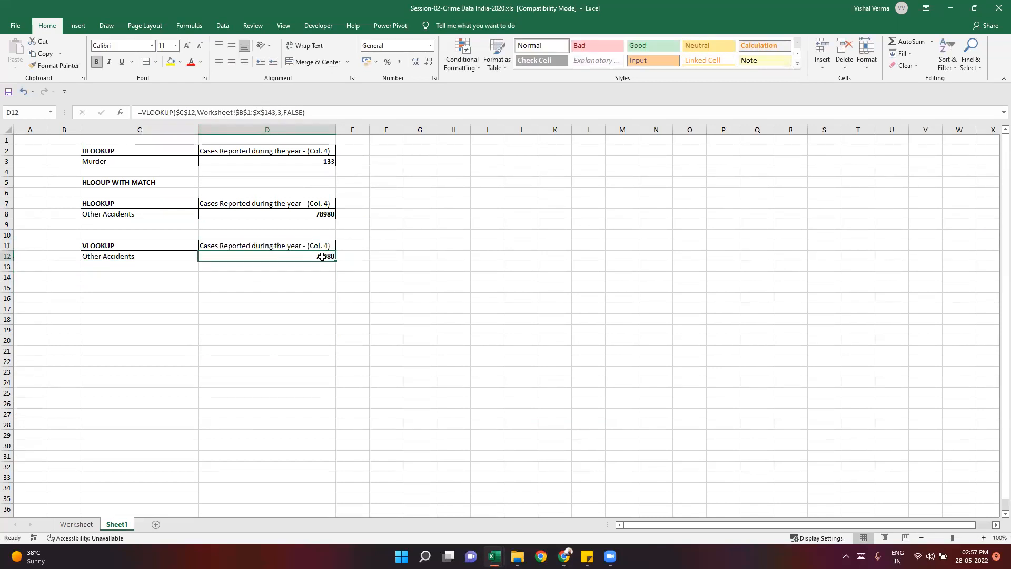
pyautogui.click(261, 299)
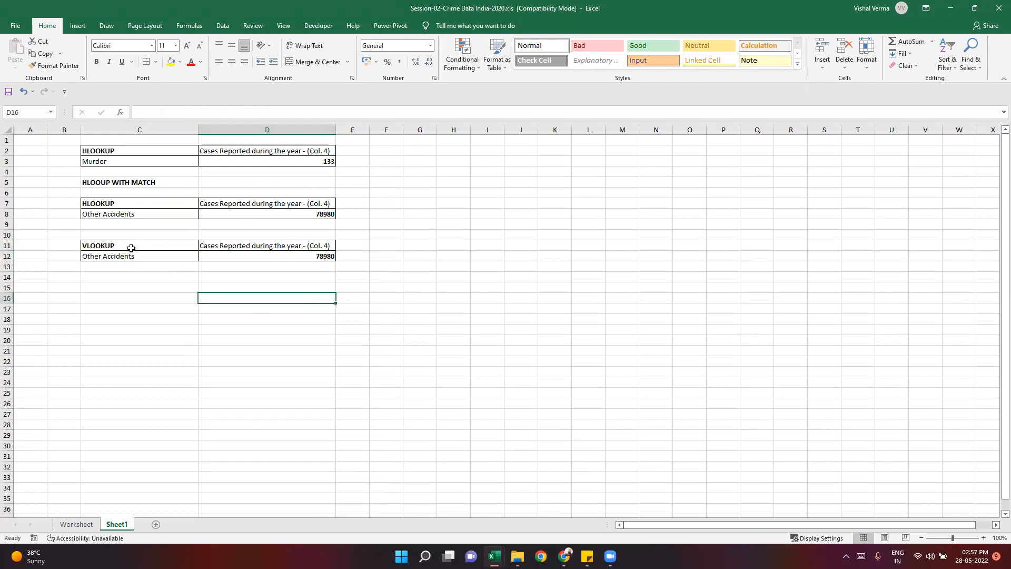
# - Copy the VLOOKUP table C11:D12 to C15 and change the title in C15 to VLOOKUP WITH MATCH
pyautogui.moveTo(131, 248); pyautogui.dragTo(259, 255)
pyautogui.hotkey('ctrl', 'c')
pyautogui.click(135, 286)
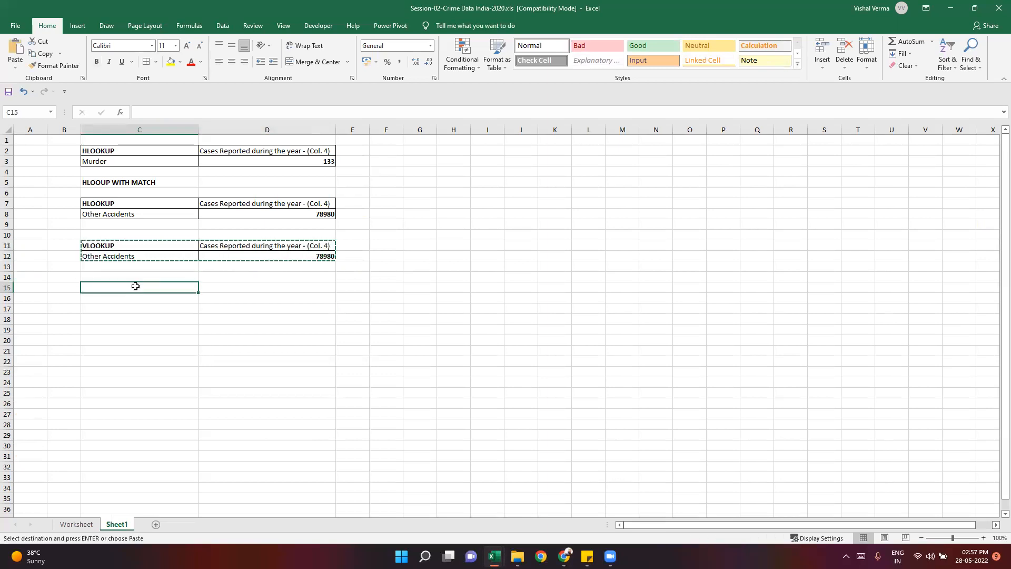
pyautogui.hotkey('ctrl', 'v')
pyautogui.press('Escape')
pyautogui.press('F2')
pyautogui.write('WITH MATC')
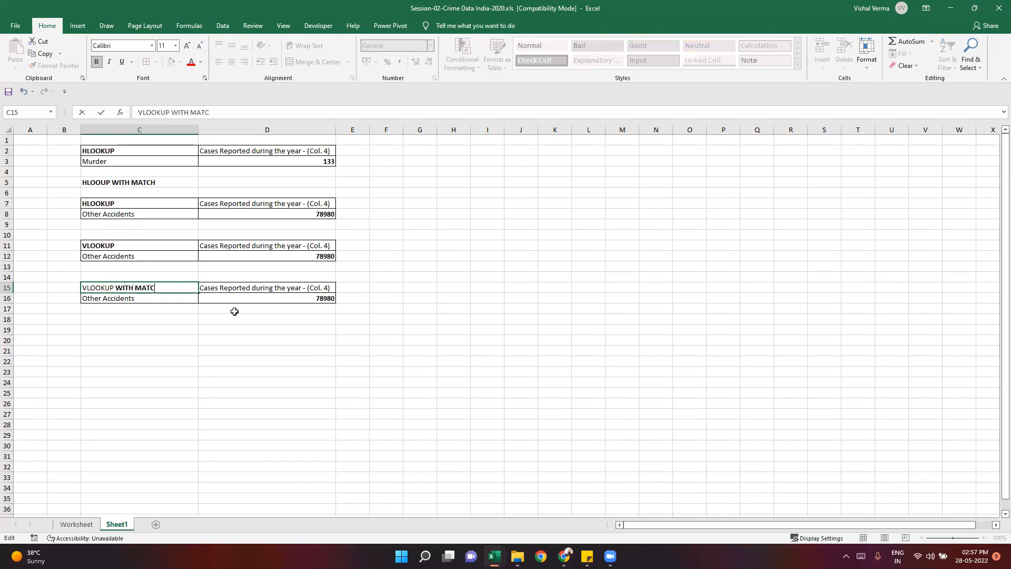
pyautogui.write('H')
pyautogui.press('Return')
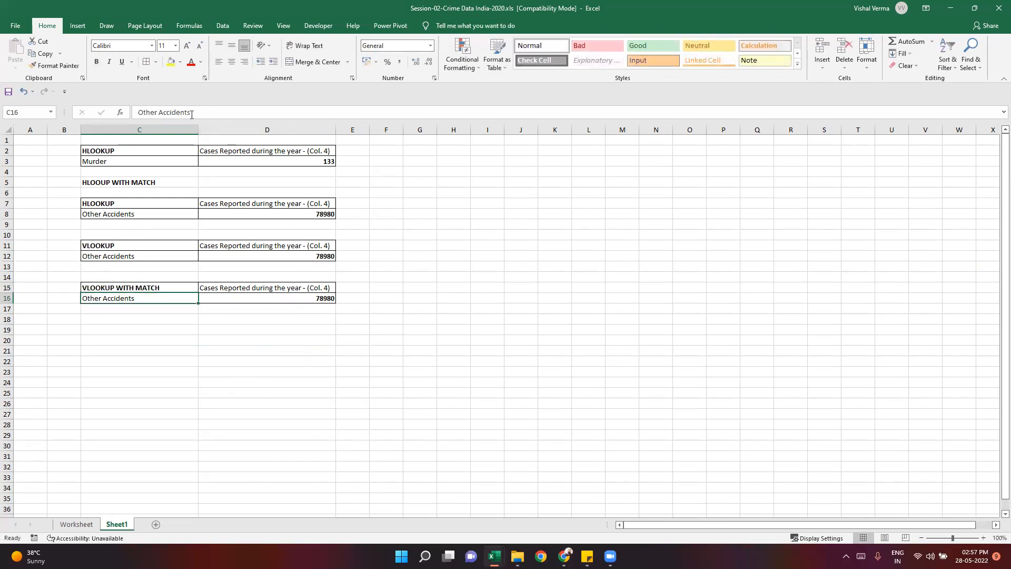
# - Change the lookup value of the VLOOKUP formula in D16 to $C$16
pyautogui.press('Right')
pyautogui.press('F2')
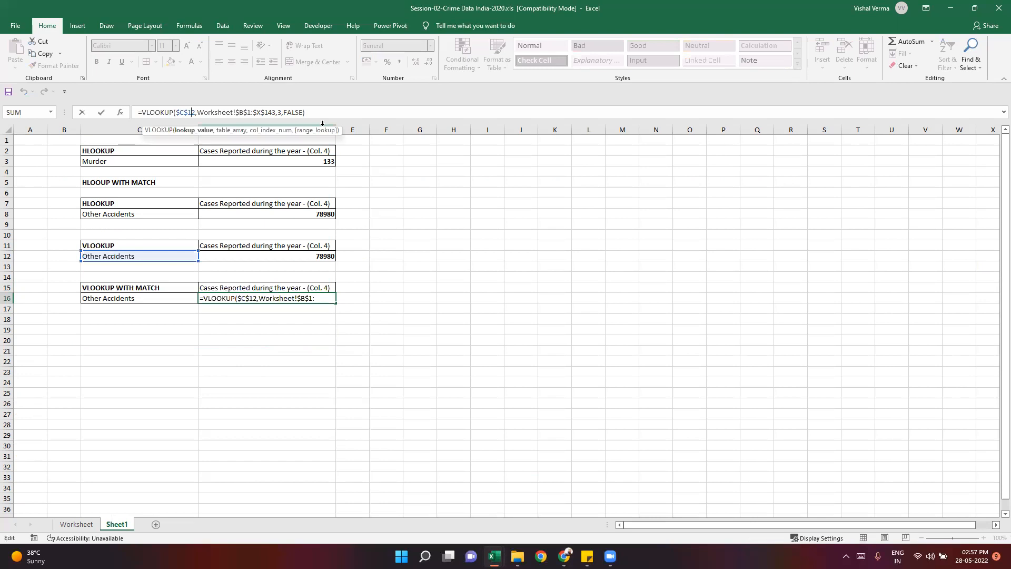
pyautogui.press('Delete')
pyautogui.write('6')
pyautogui.press('Return')
pyautogui.press('Up')
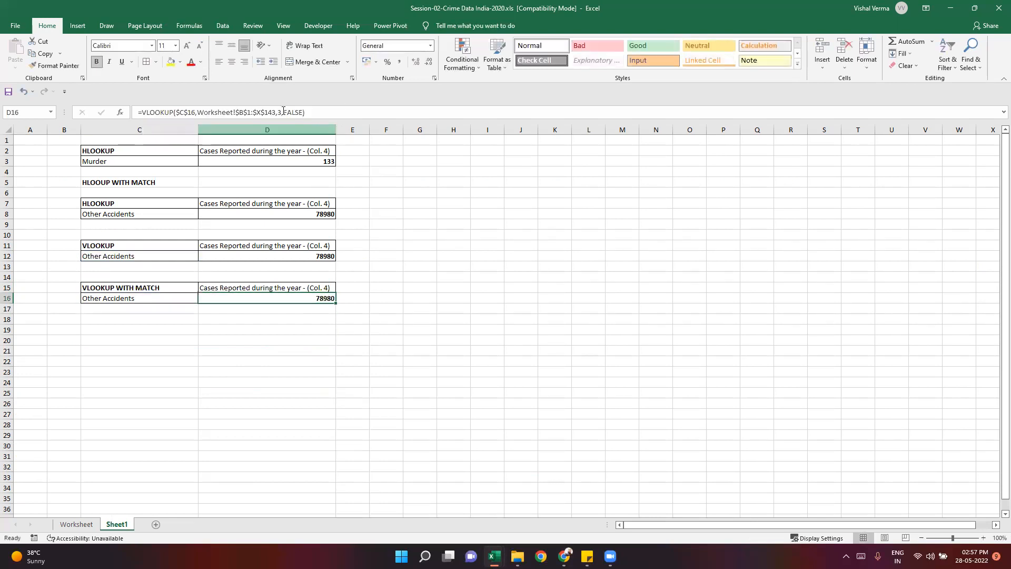
pyautogui.click(281, 112)
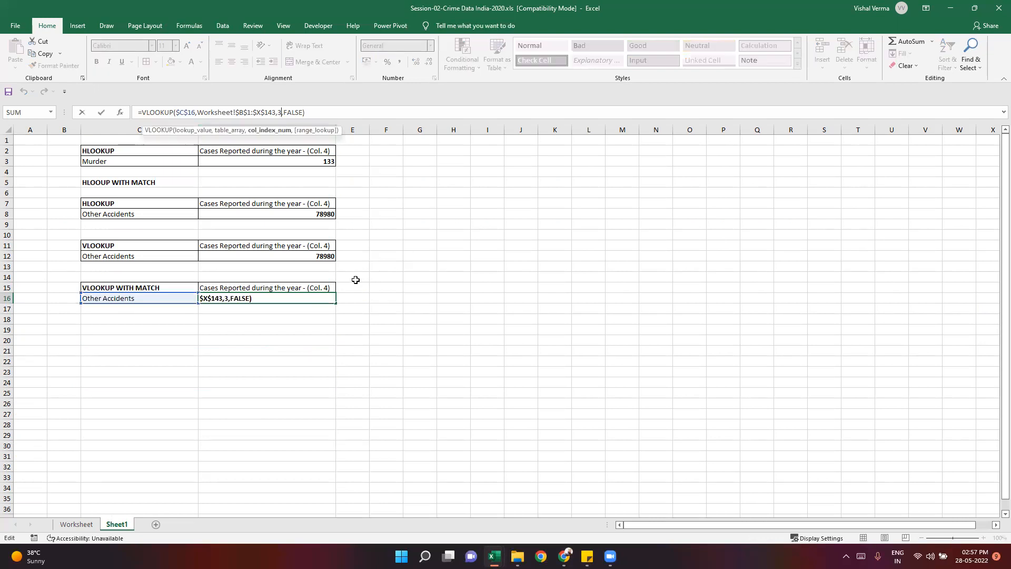
pyautogui.click(258, 352)
pyautogui.click(266, 298)
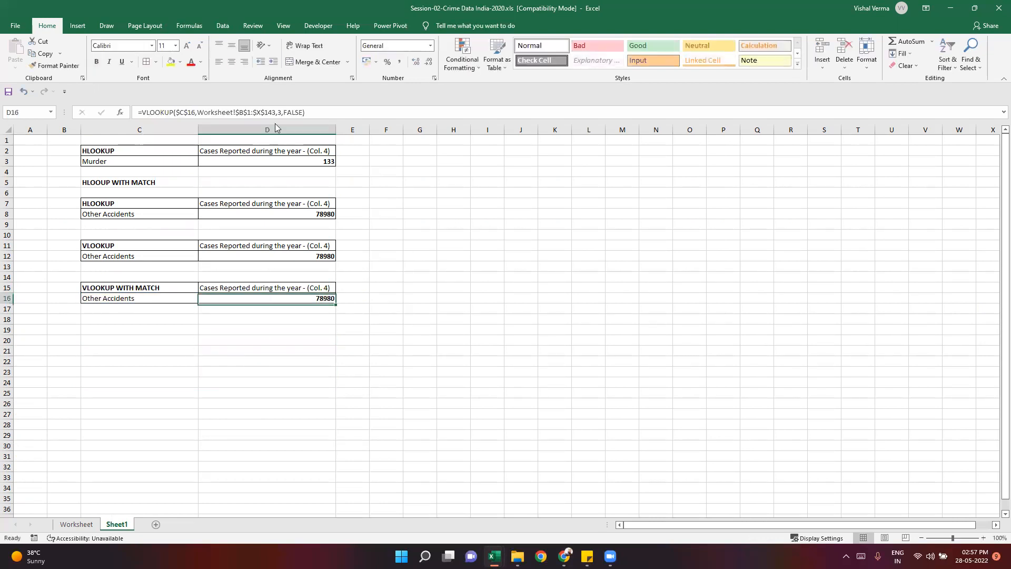
# - Replace the fixed column index in D16's VLOOKUP with a nested MATCH that uses $D$15 as its lookup value
pyautogui.click(281, 112)
pyautogui.press('BackSpace')
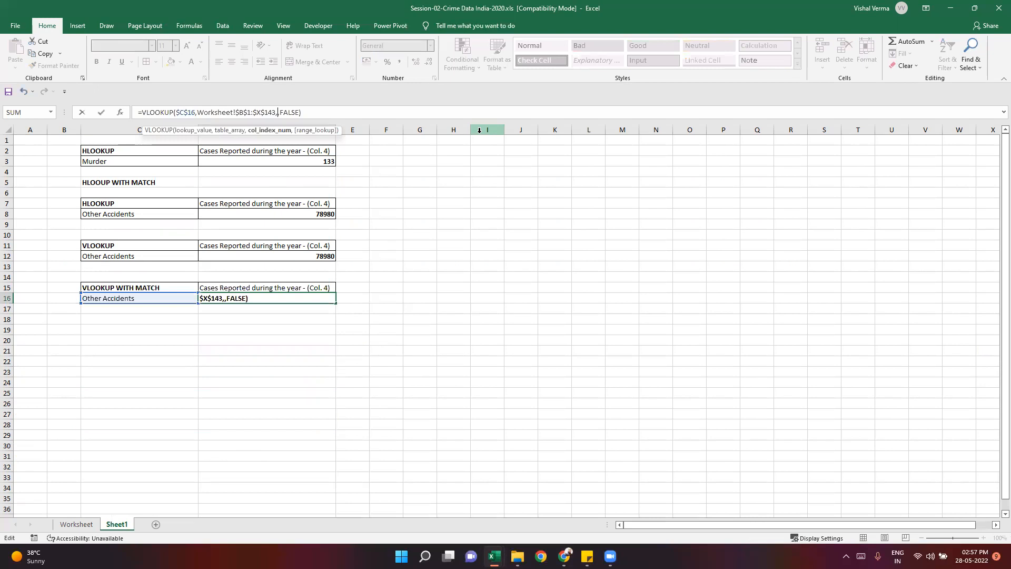
pyautogui.write('MATCH(')
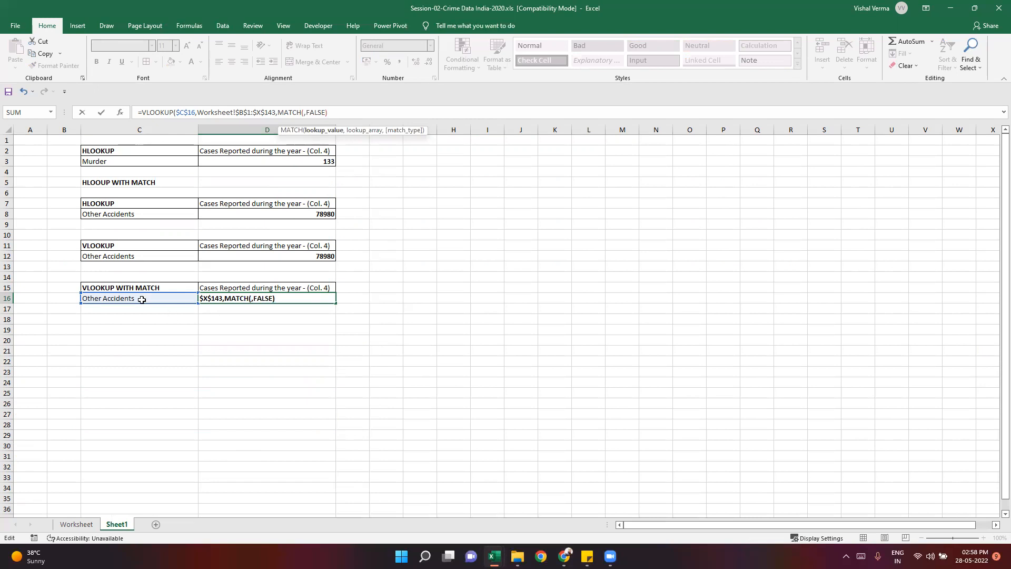
pyautogui.click(277, 286)
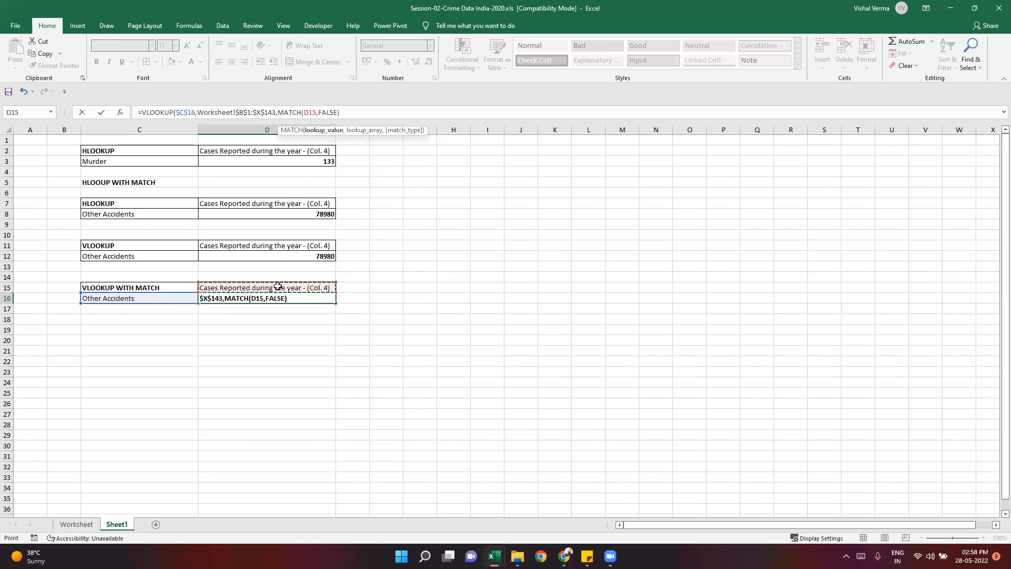
pyautogui.press('F4')
pyautogui.write(',')
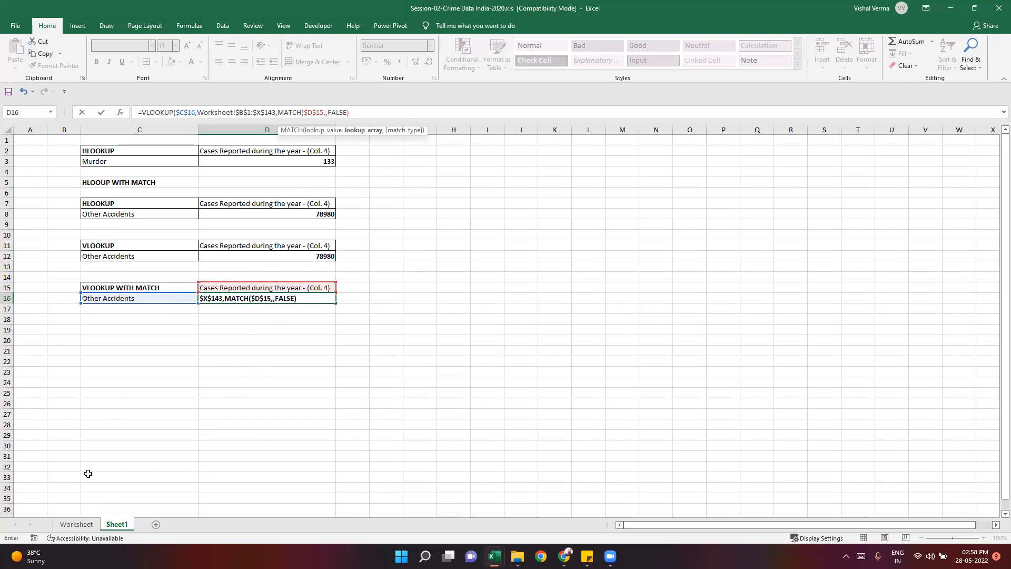
# - Complete the nested MATCH in D16 with lookup array $B$1:$X$1 on the Worksheet sheet and match type 0
pyautogui.click(76, 525)
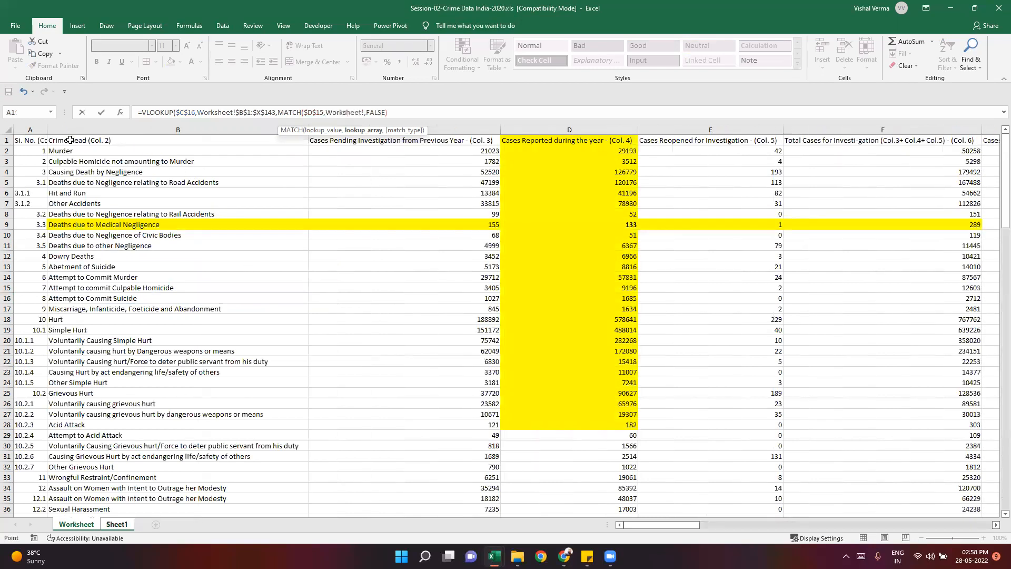
pyautogui.moveTo(70, 139); pyautogui.dragTo(858, 143)
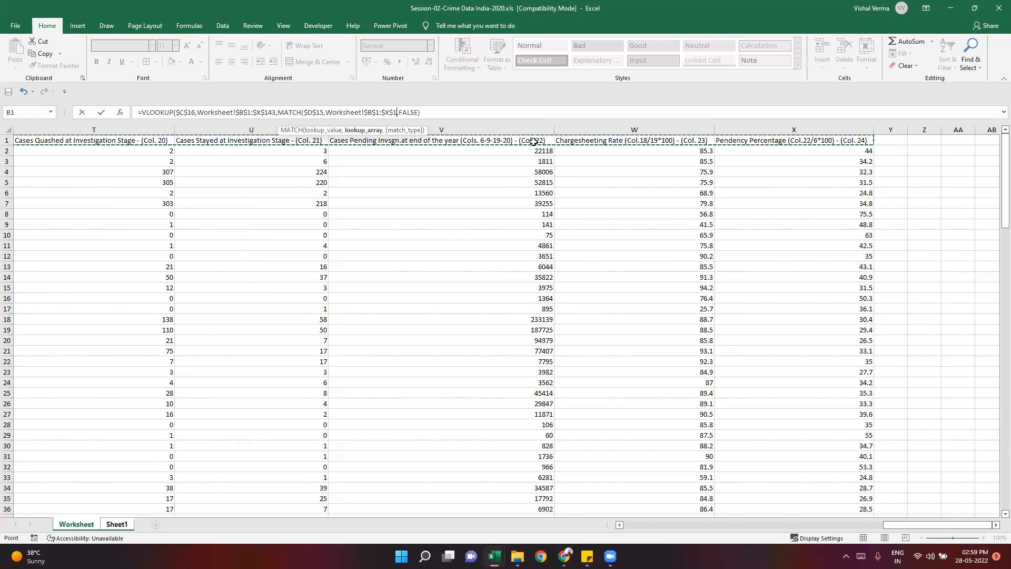
pyautogui.write(',0),')
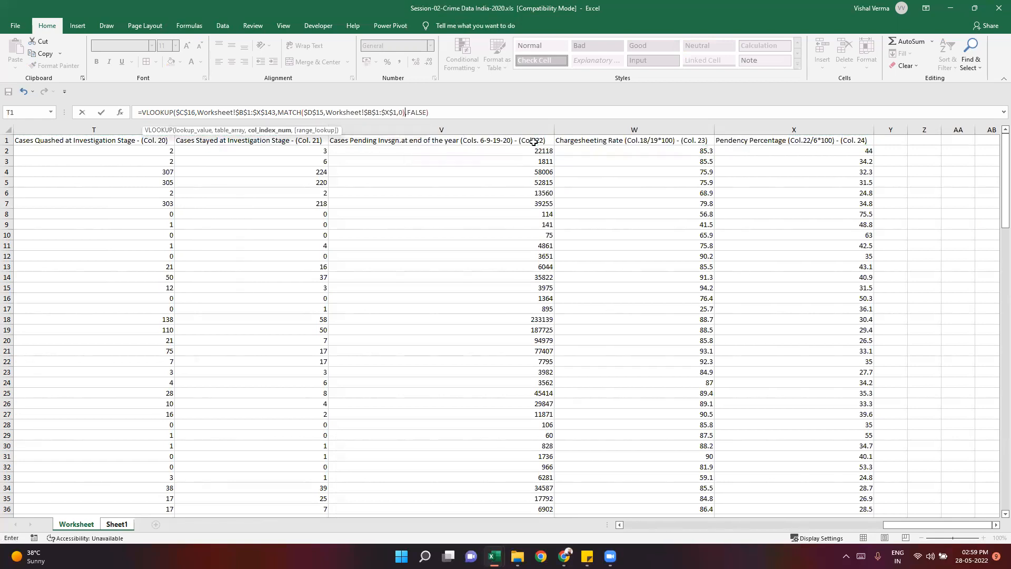
pyautogui.press('Return')
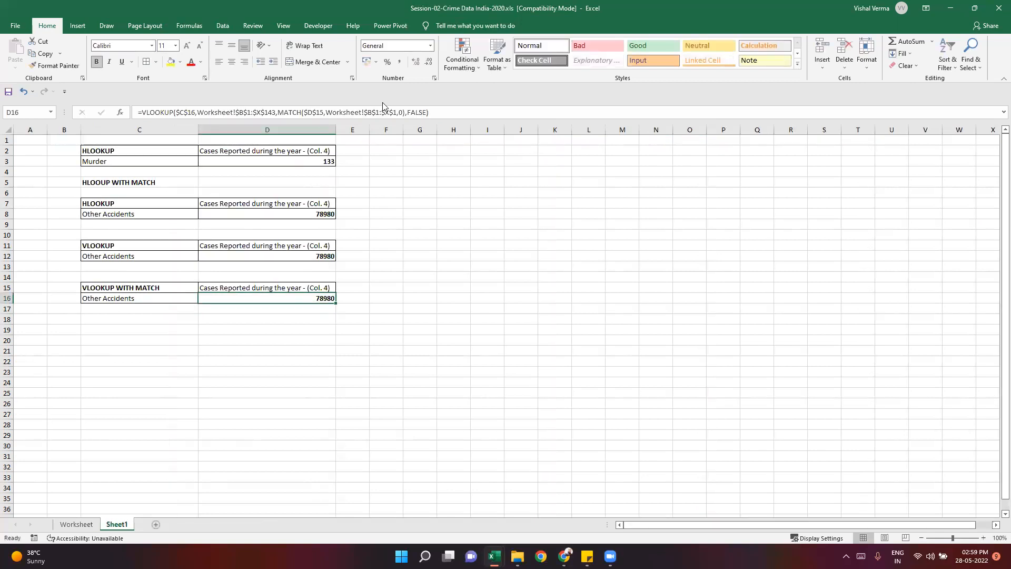
# - Review the nested MATCH part of the formula in D16 without changing it
pyautogui.click(378, 113)
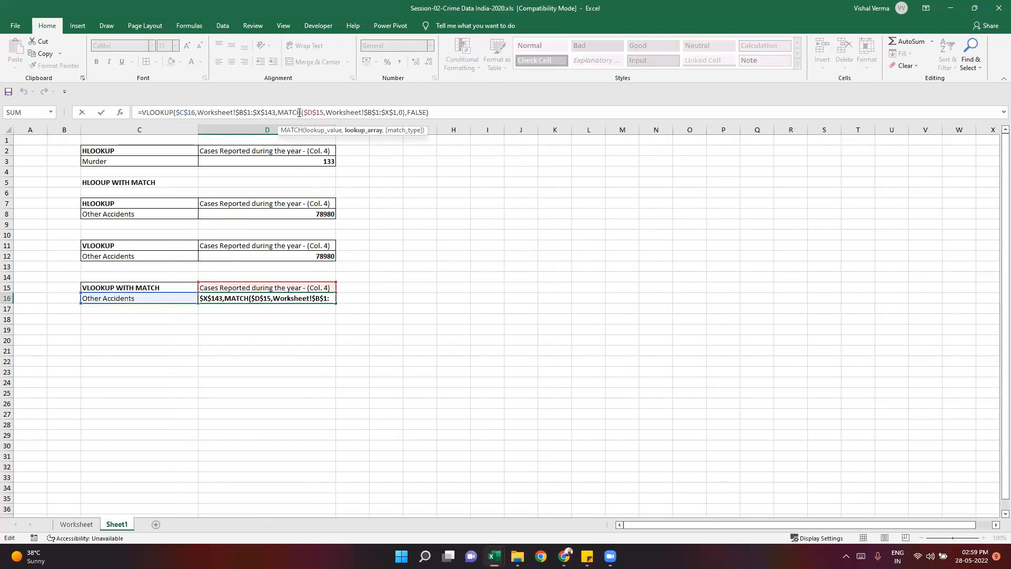
pyautogui.moveTo(277, 112); pyautogui.dragTo(405, 112)
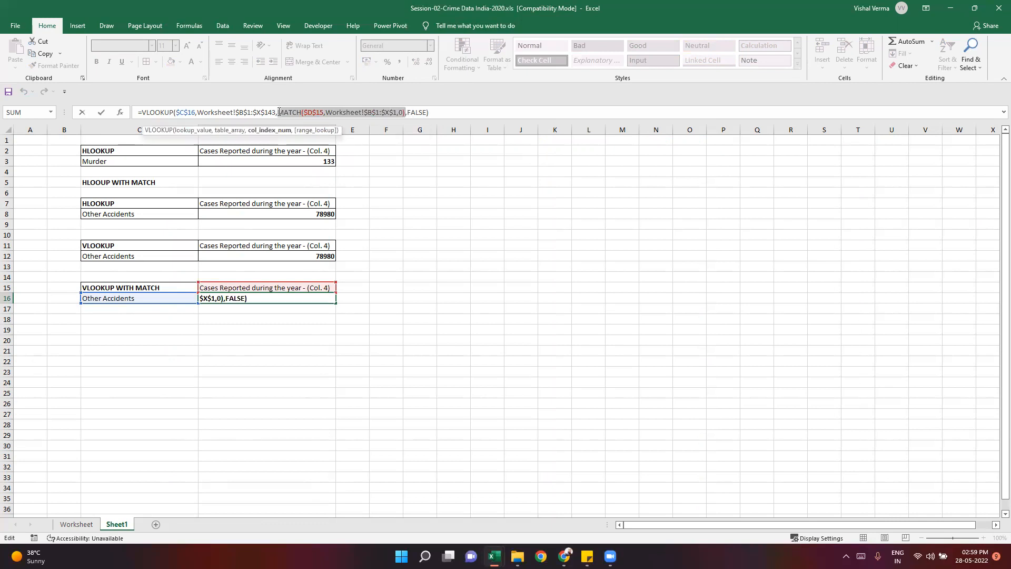
pyautogui.press('Escape')
pyautogui.click(294, 361)
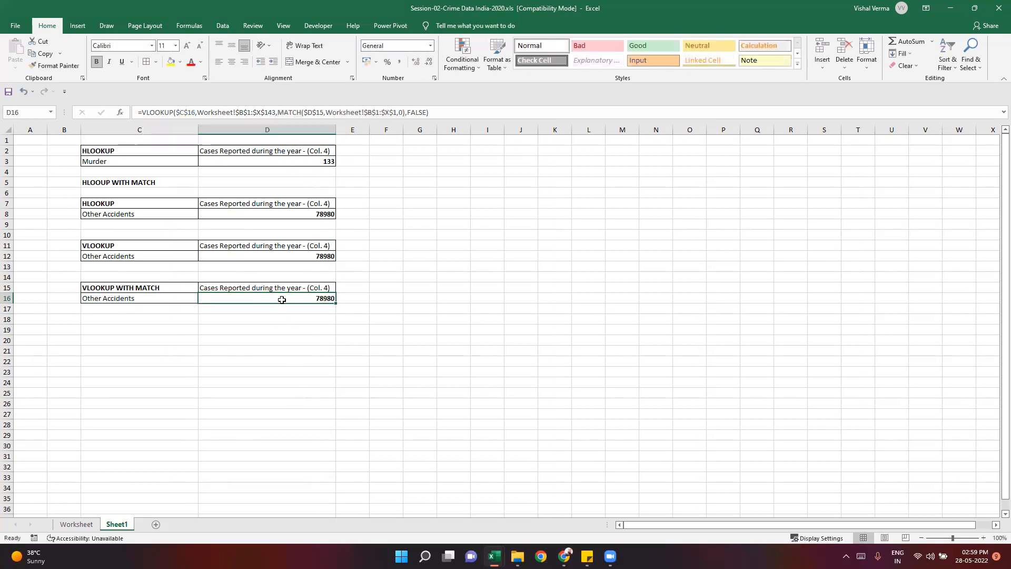
# - Copy the header text "Cases Pending Investigation from Previous Year - (Col. 3)" from C1 on the Worksheet sheet
pyautogui.click(282, 287)
pyautogui.click(83, 522)
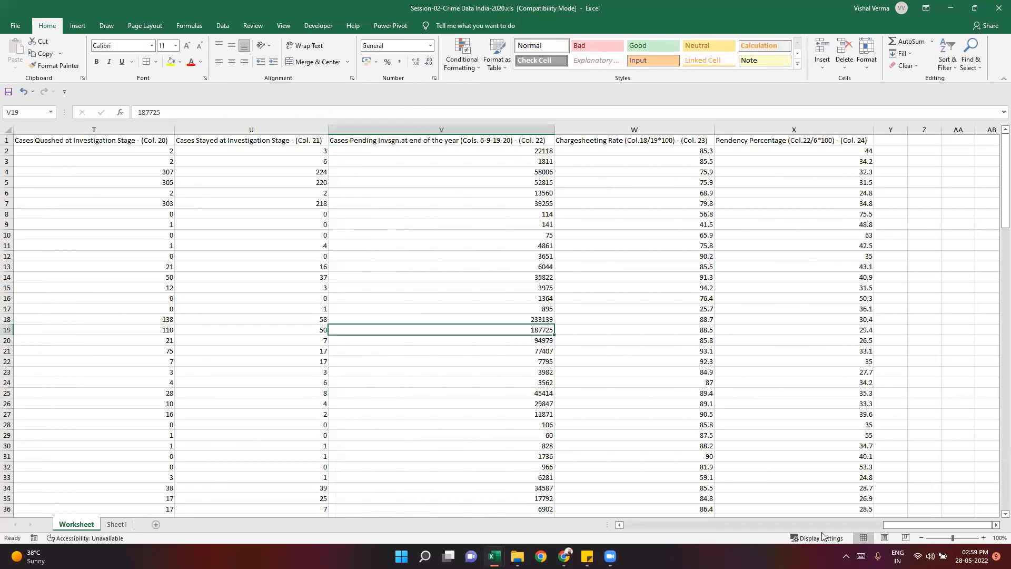
pyautogui.moveTo(901, 524); pyautogui.dragTo(658, 525)
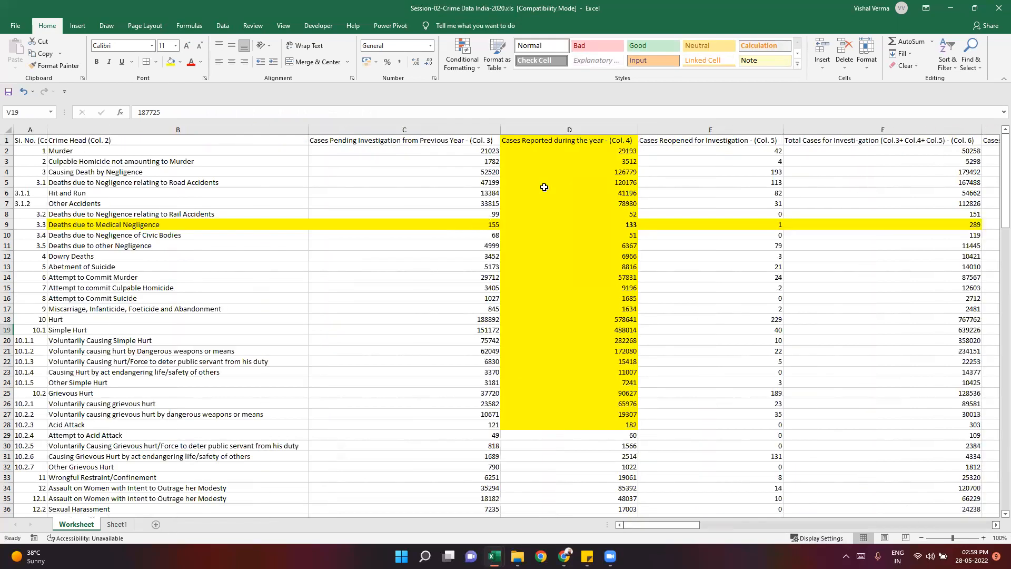
pyautogui.click(557, 131)
pyautogui.click(409, 368)
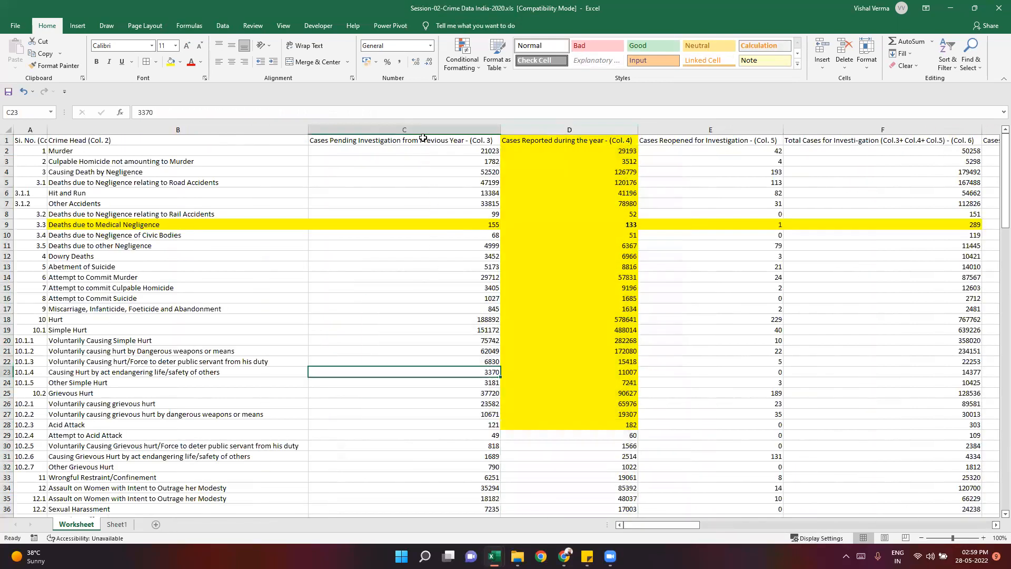
pyautogui.hotkey('ctrl', 'Up')
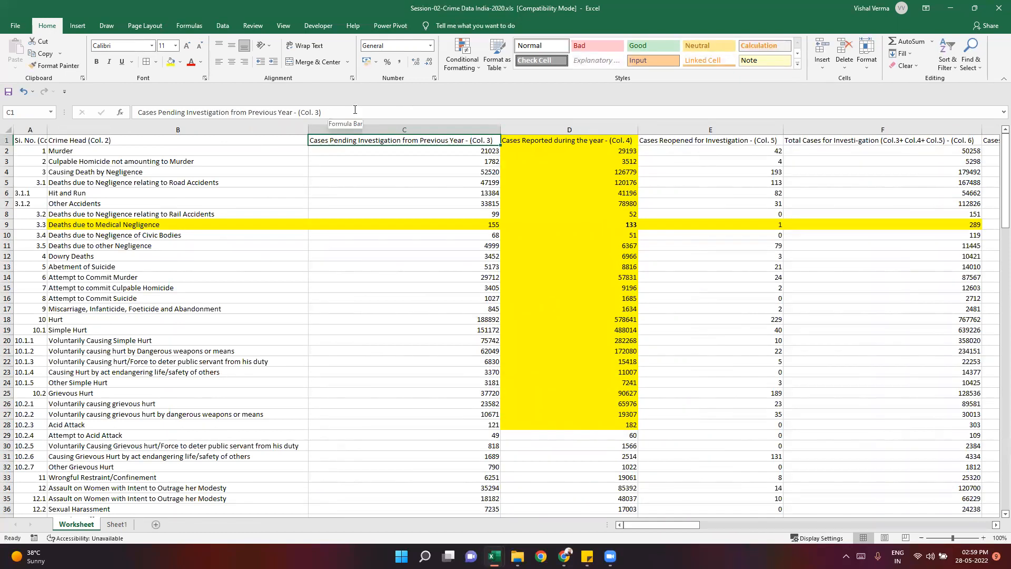
pyautogui.moveTo(326, 112); pyautogui.dragTo(95, 113)
pyautogui.hotkey('ctrl', 'c')
# - Paste the copied header over D15 on Sheet1 and autofit the width of column D
pyautogui.click(117, 524)
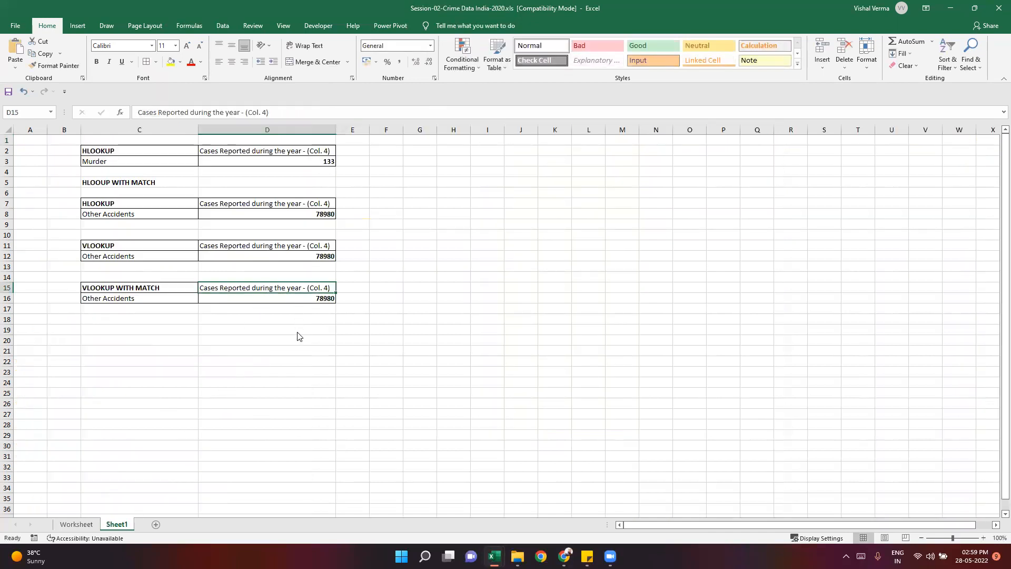
pyautogui.rightClick(267, 288)
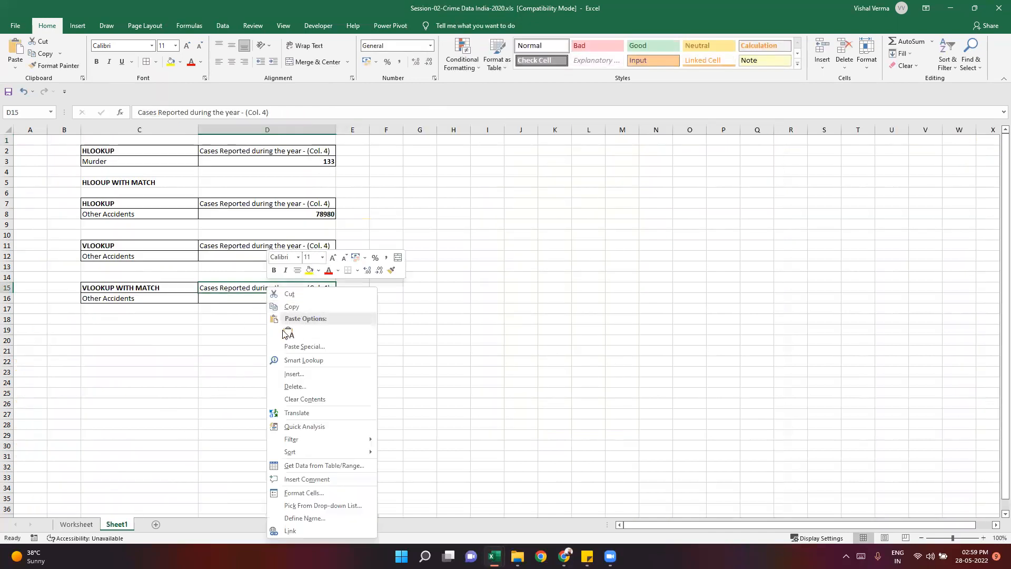
pyautogui.click(259, 288)
pyautogui.hotkey('ctrl', 'v')
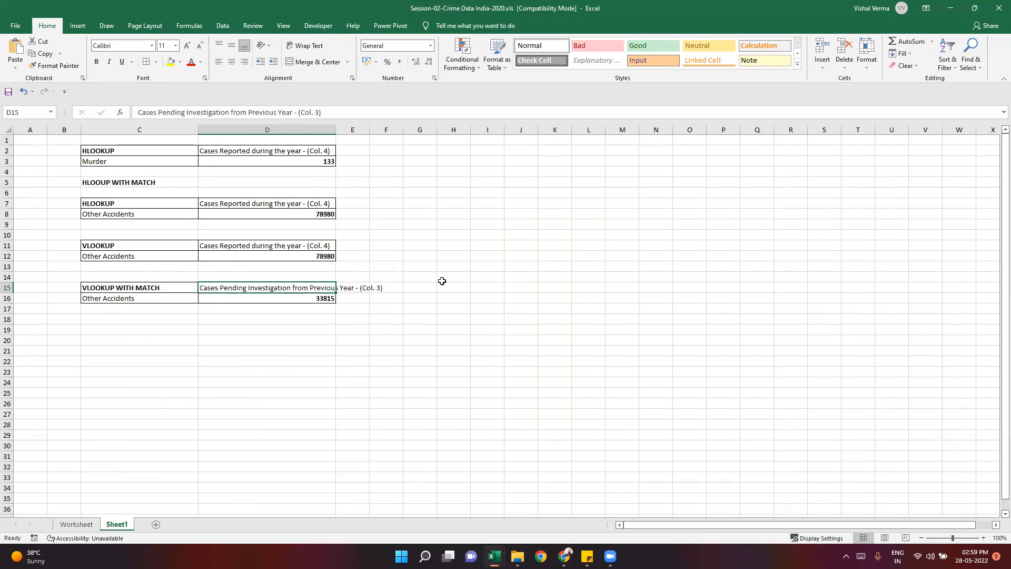
pyautogui.click(442, 281)
pyautogui.doubleClick(336, 130)
pyautogui.click(352, 354)
# - Check the D16 result against the Other Accidents value in column C of the Worksheet sheet
pyautogui.click(388, 299)
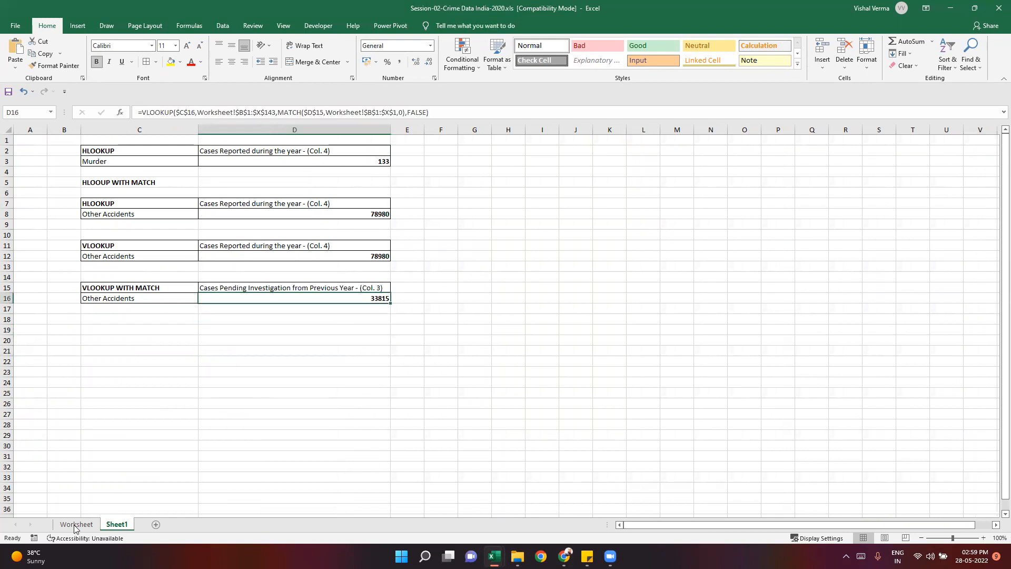
pyautogui.click(77, 524)
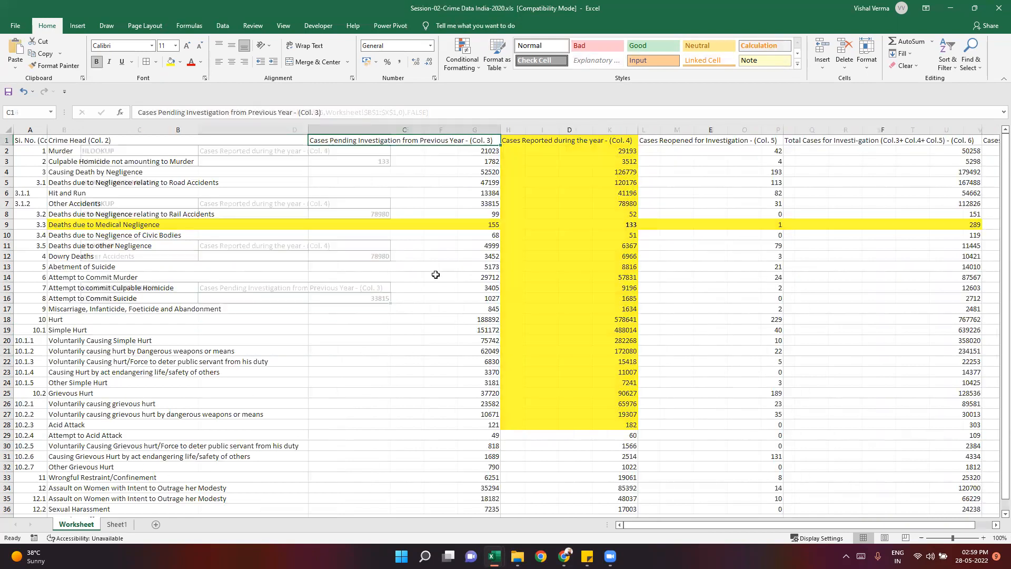
pyautogui.click(471, 204)
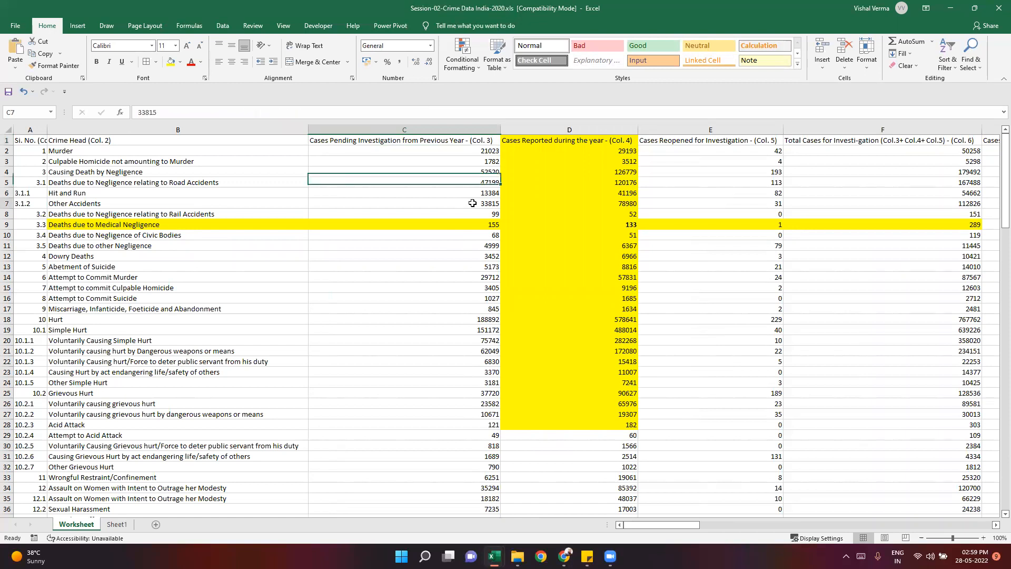
# - Compare the Other Accidents figures in columns D and C of the Worksheet sheet
pyautogui.click(602, 202)
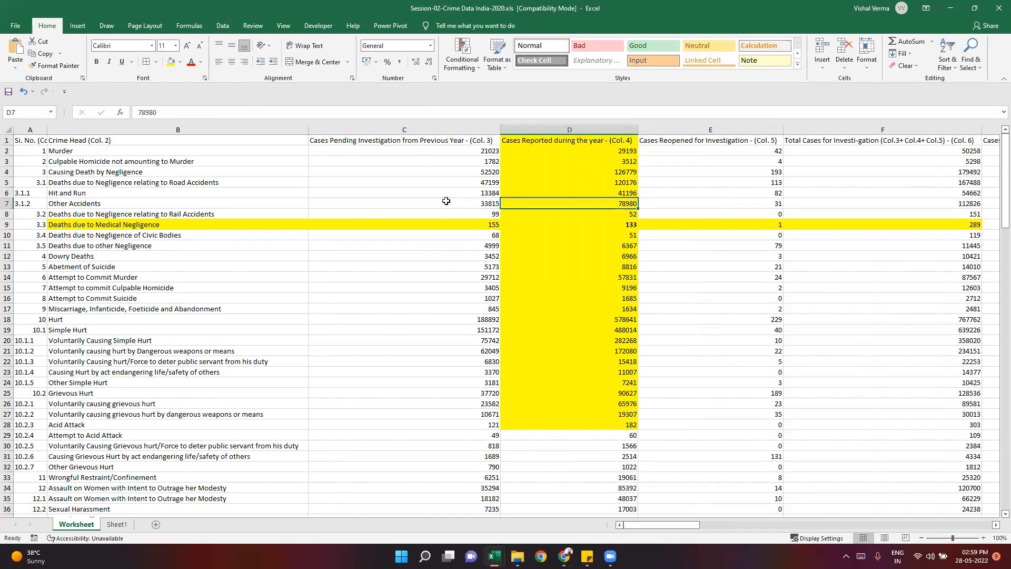
pyautogui.click(446, 201)
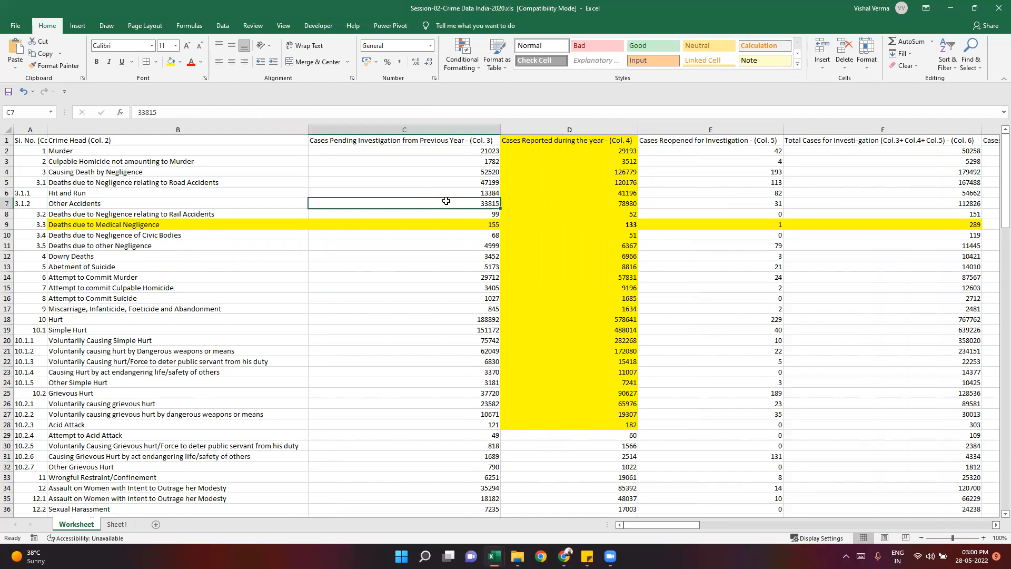
# - Hide the gridlines on Sheet1
pyautogui.click(116, 524)
pyautogui.click(360, 384)
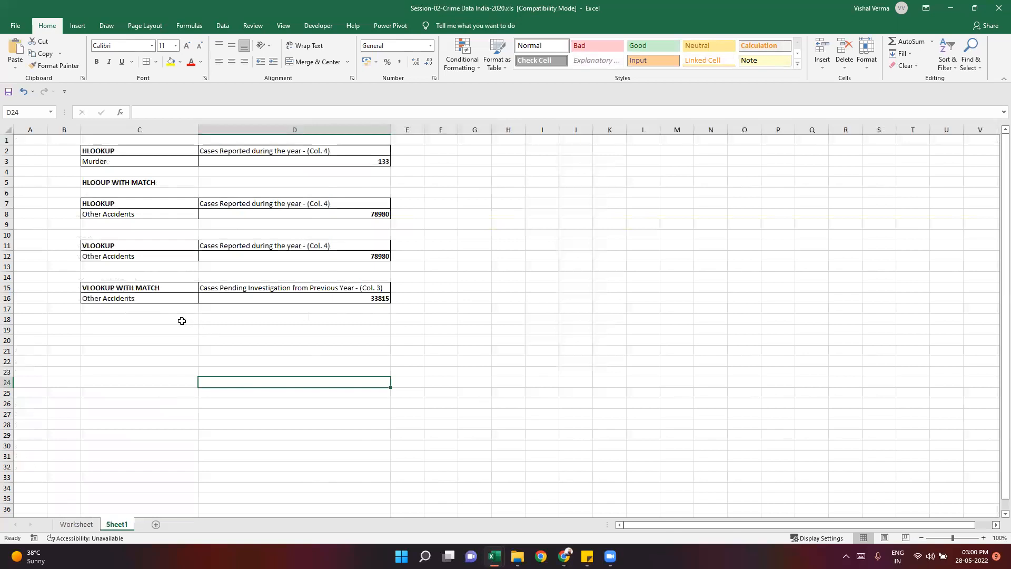
pyautogui.click(283, 26)
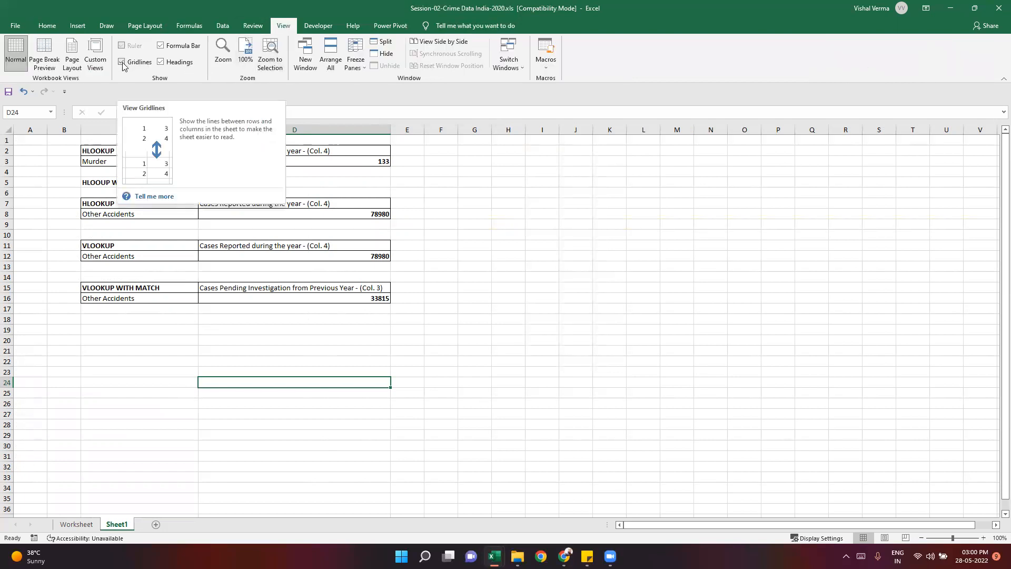
pyautogui.click(122, 66)
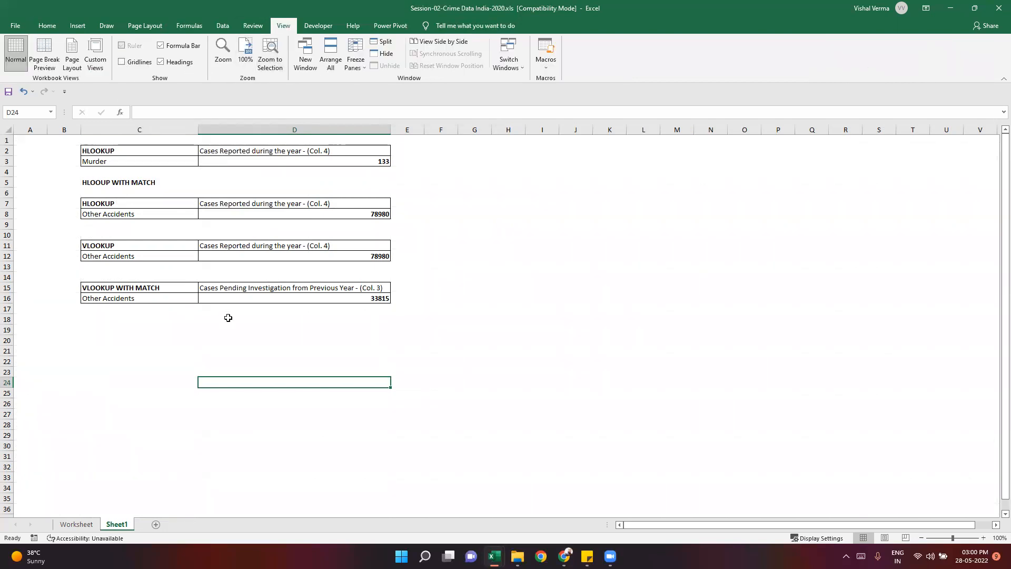
# - Narrow columns D and C on Sheet1 so they just fit the header texts in row 15
pyautogui.scroll(1, 225, 318)
pyautogui.scroll(3, 337, 434)
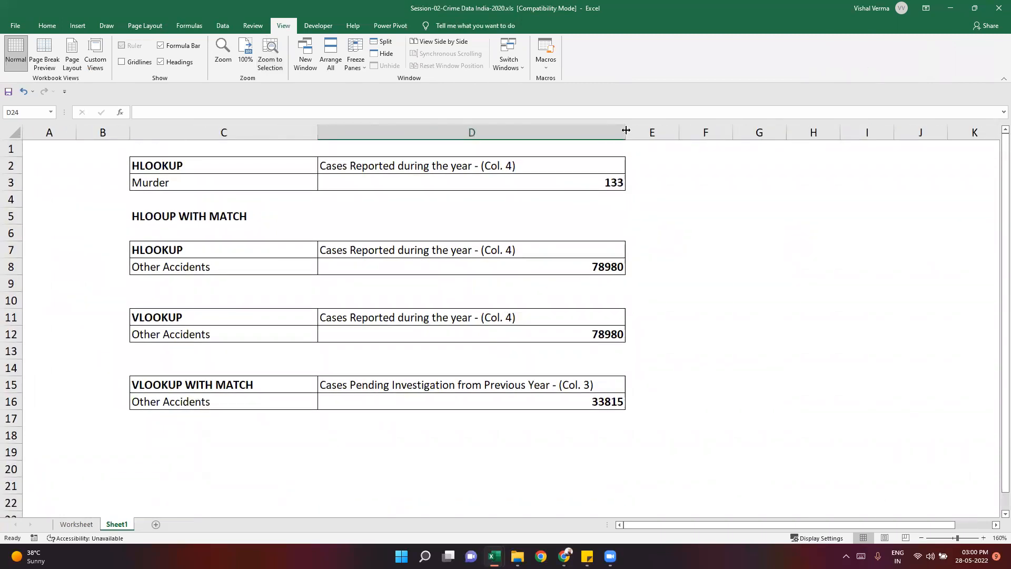
pyautogui.moveTo(625, 130); pyautogui.dragTo(595, 140)
pyautogui.moveTo(317, 129); pyautogui.dragTo(251, 137)
pyautogui.click(286, 452)
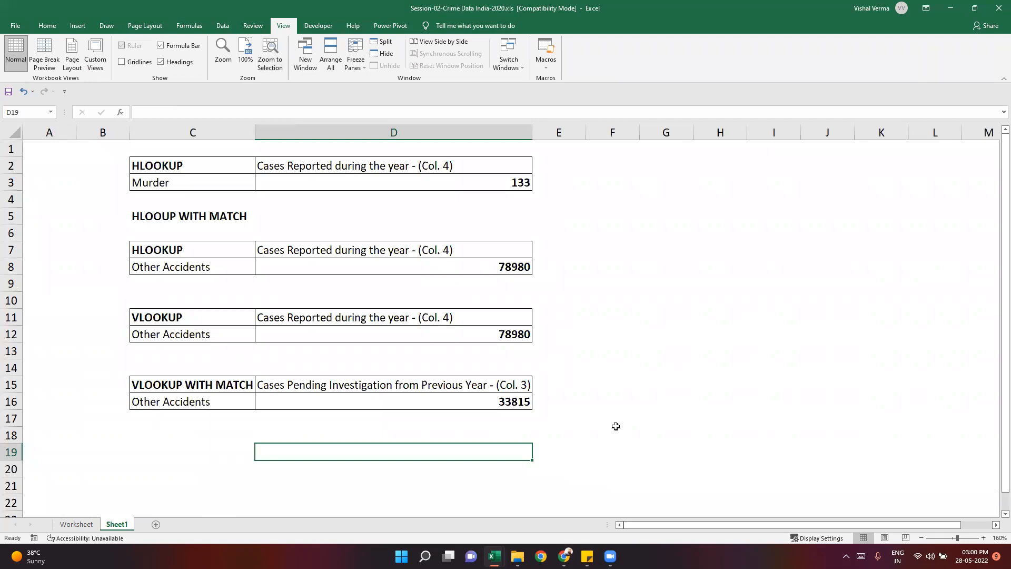
# - Review the D15 header and the first HLOOKUP example for Murder, including its formula in D3
pyautogui.click(605, 382)
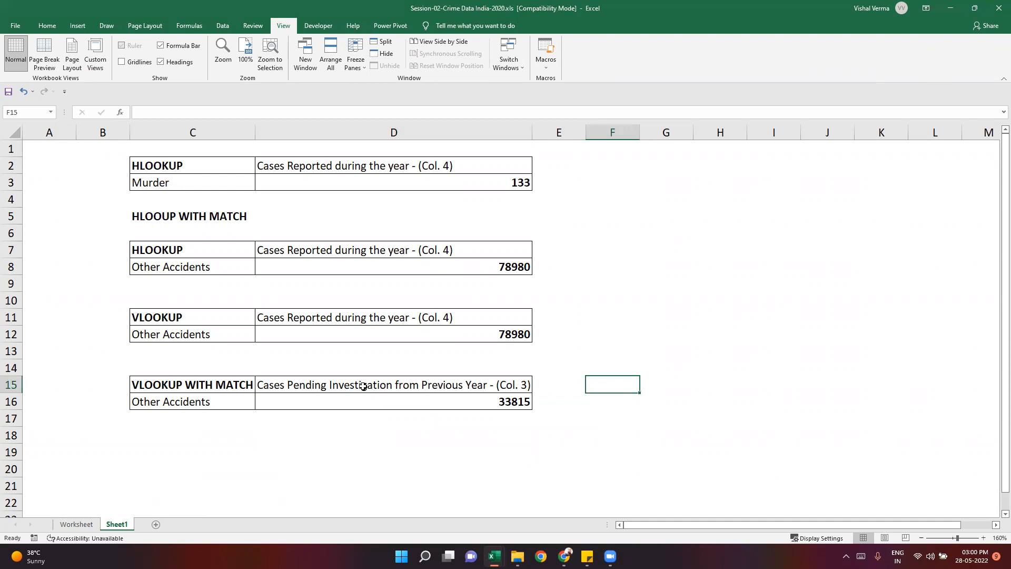
pyautogui.click(363, 386)
pyautogui.click(235, 182)
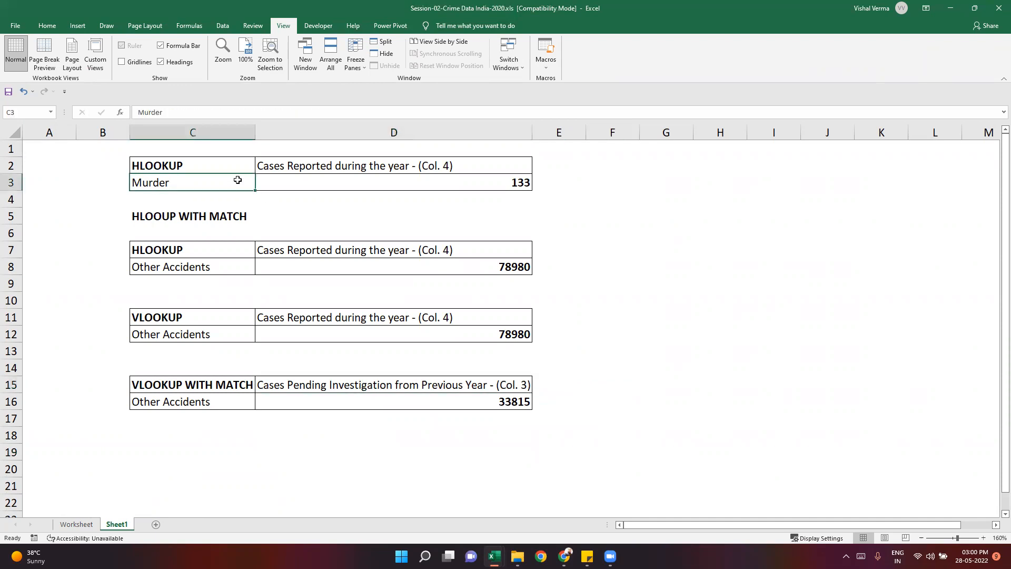
pyautogui.click(381, 180)
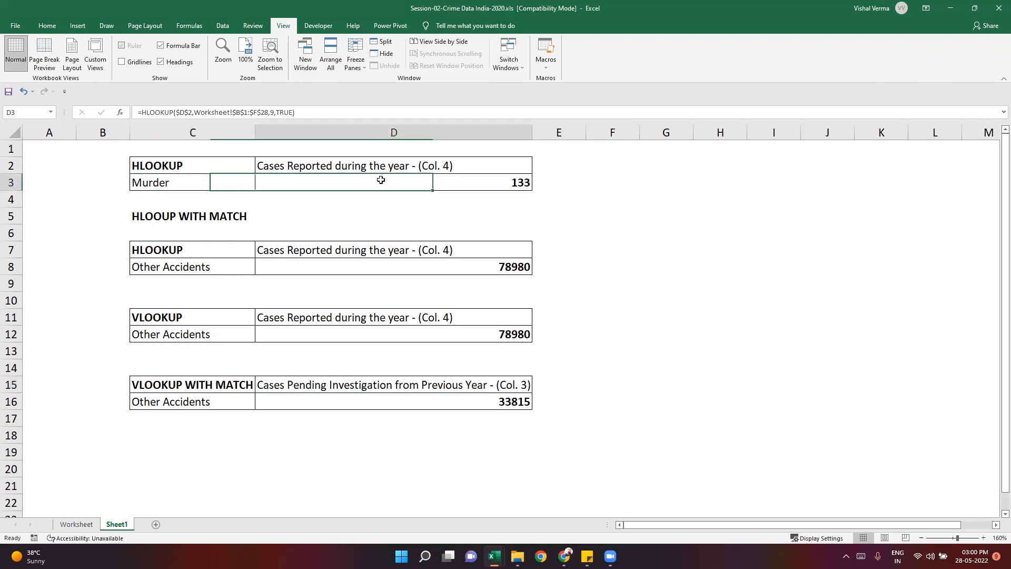
pyautogui.hotkey('alt', 'Tab')
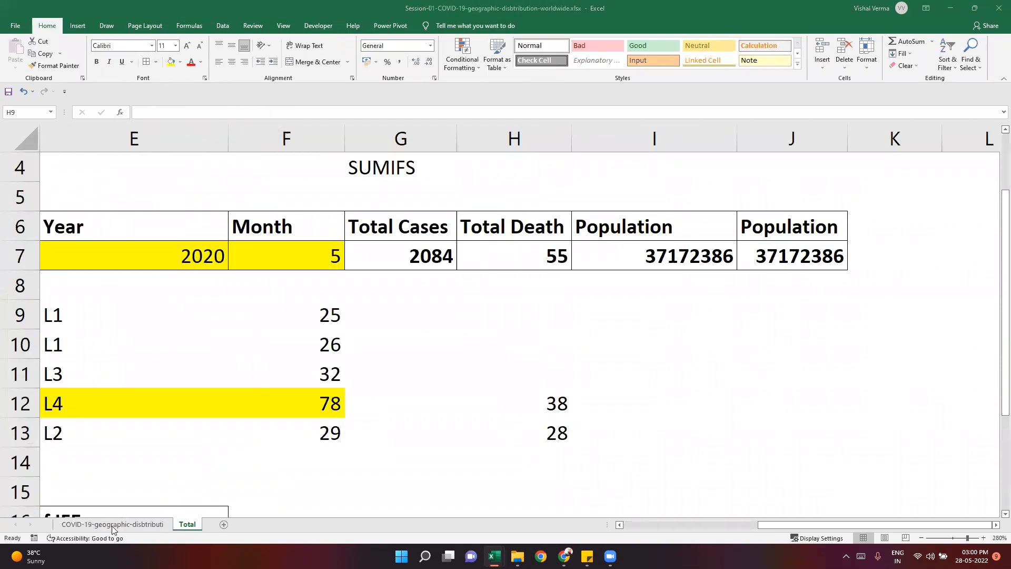
pyautogui.click(478, 438)
pyautogui.moveTo(495, 553)
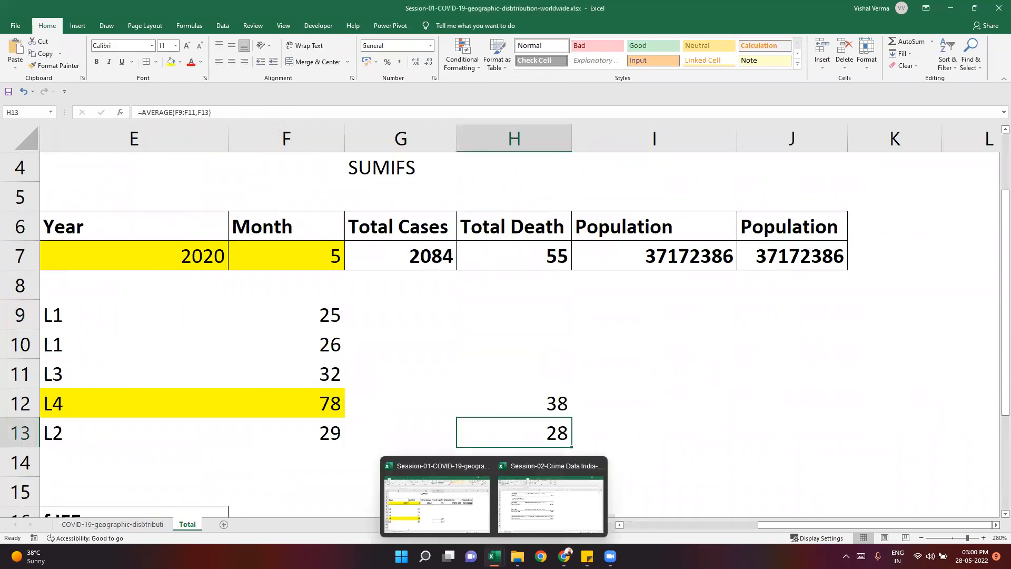
pyautogui.click(537, 501)
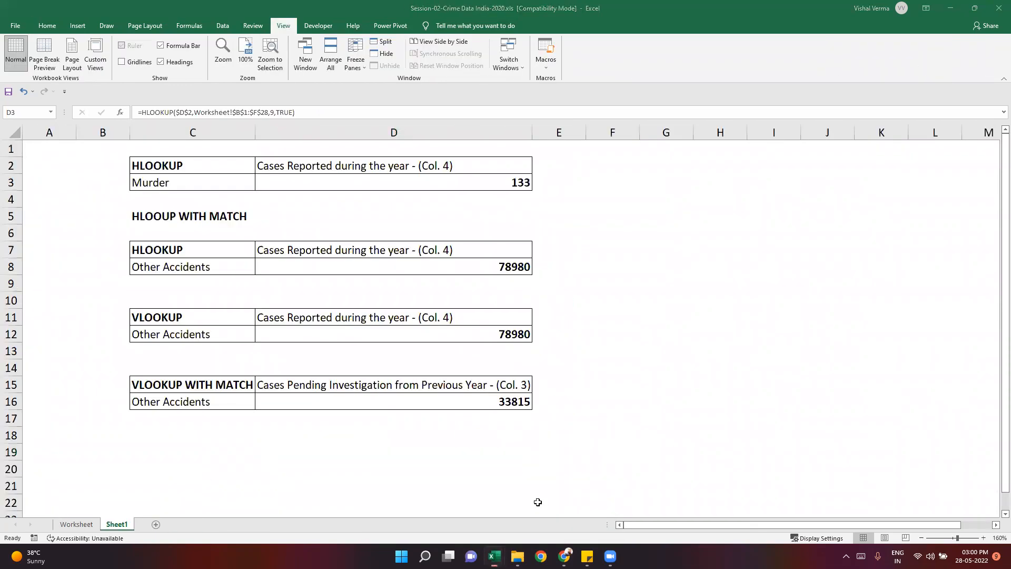
# - Open the HLOOKUP formula in D8 and inspect its nested MATCH arguments
pyautogui.click(469, 261)
pyautogui.click(314, 113)
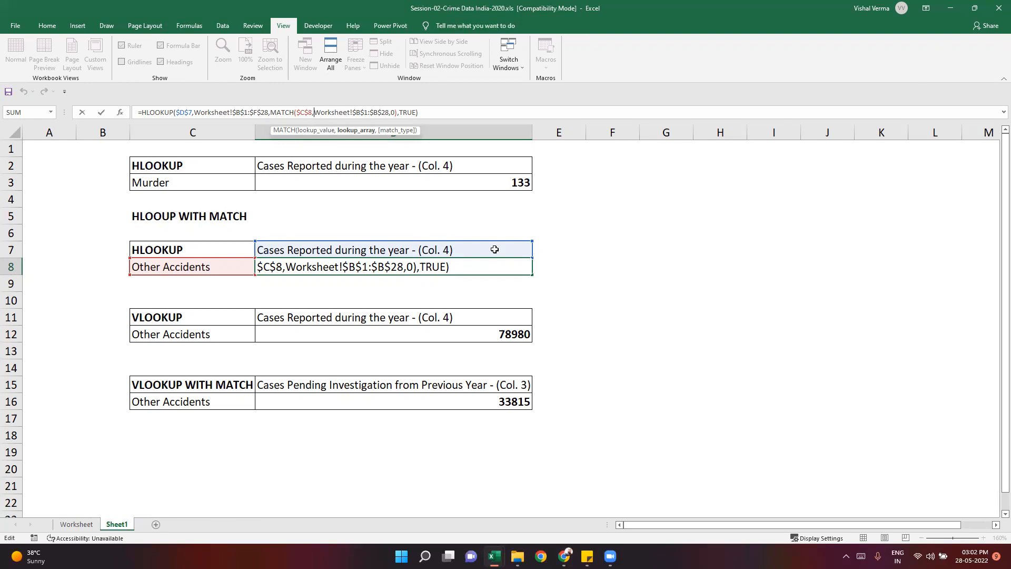
# - Leave the HLOOKUP formula in D8 without keeping any edit
pyautogui.click(422, 428)
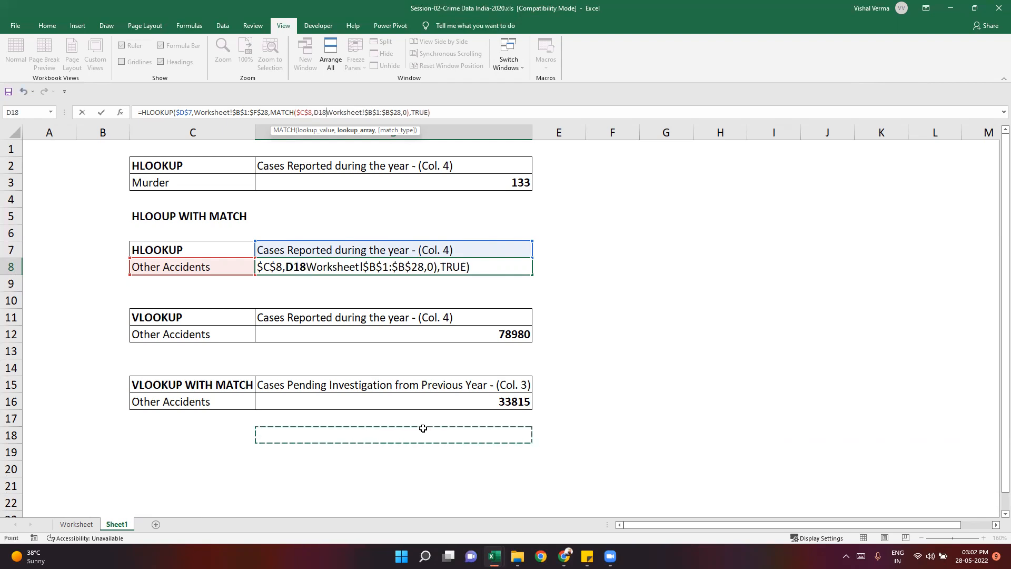
pyautogui.press('Escape')
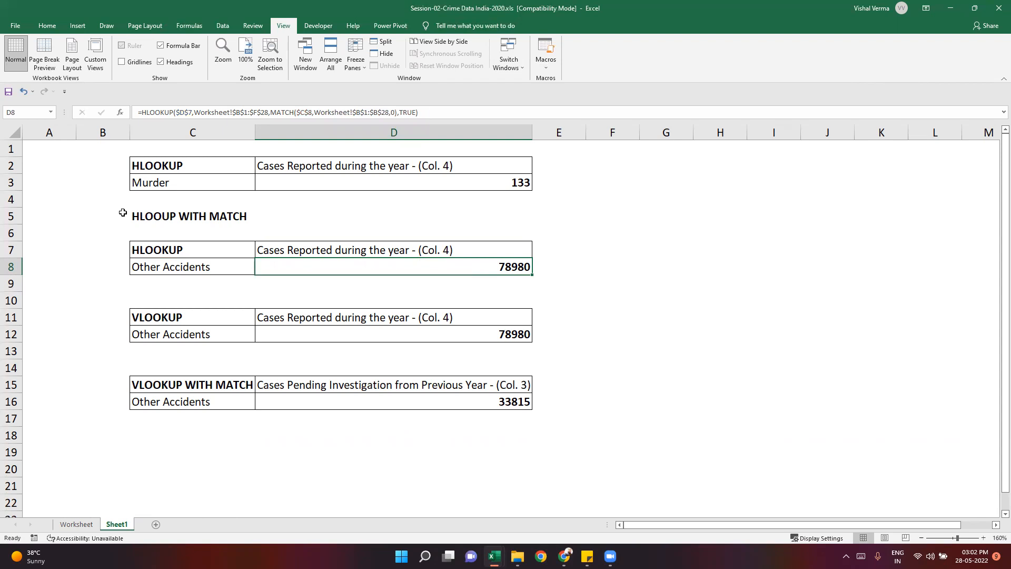
# - Delete empty column A on Sheet1 and narrow the blank columns on either side of the lookup tables
pyautogui.rightClick(58, 135)
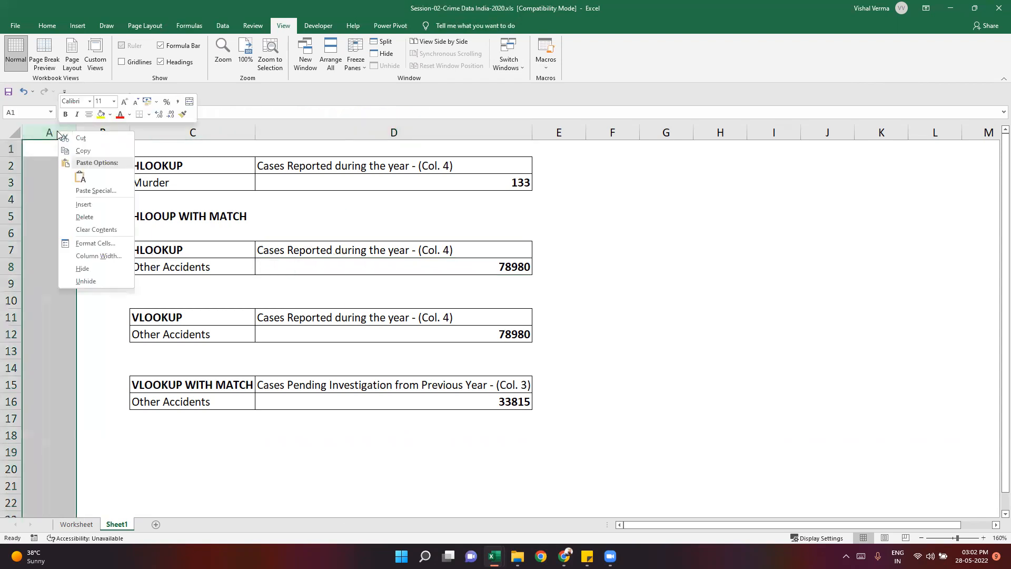
pyautogui.click(83, 215)
pyautogui.moveTo(77, 132); pyautogui.dragTo(36, 136)
pyautogui.click(632, 282)
pyautogui.moveTo(491, 134); pyautogui.dragTo(452, 135)
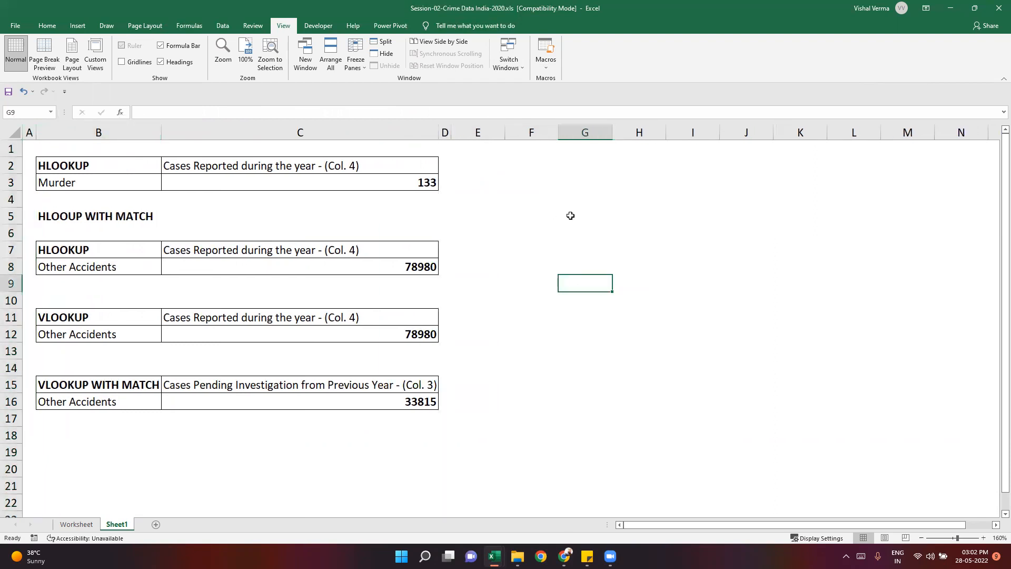
pyautogui.click(570, 215)
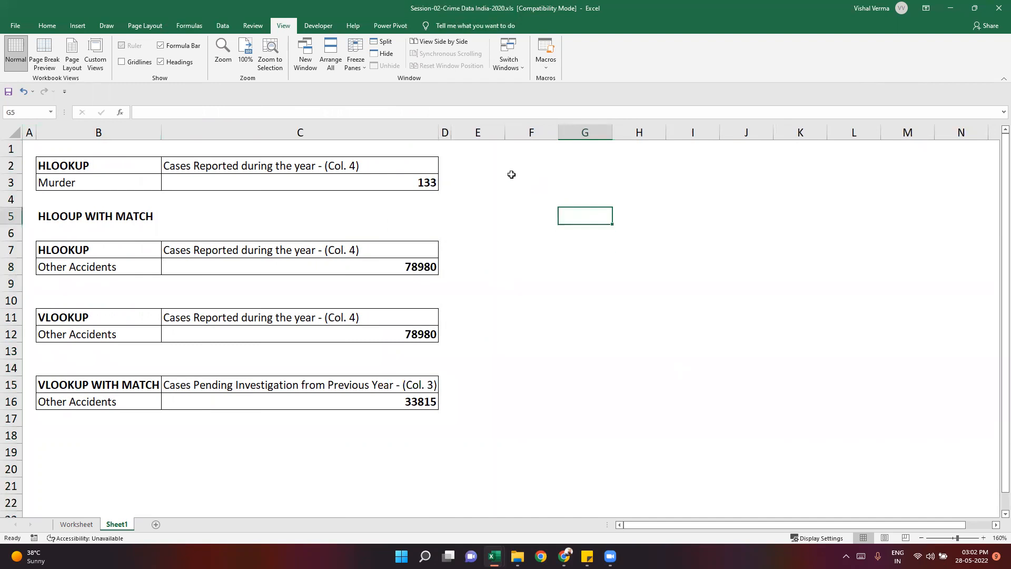
pyautogui.click(537, 159)
# - Switch to the Sticky Notes topic list and bold the lines for Vlookup with match, Hlookup with match and Hlookup
pyautogui.click(587, 556)
pyautogui.moveTo(474, 257); pyautogui.dragTo(394, 250)
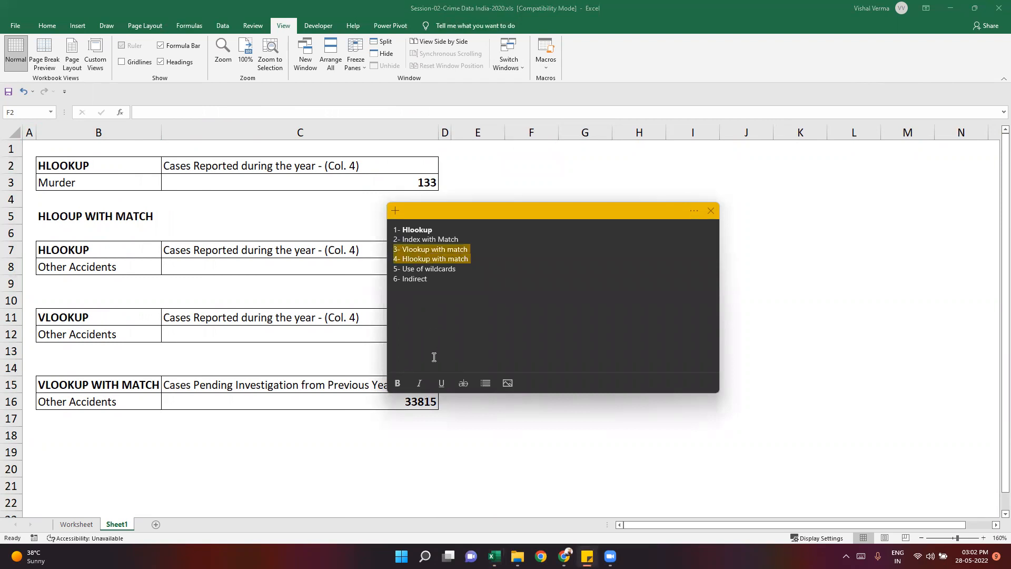
pyautogui.click(397, 383)
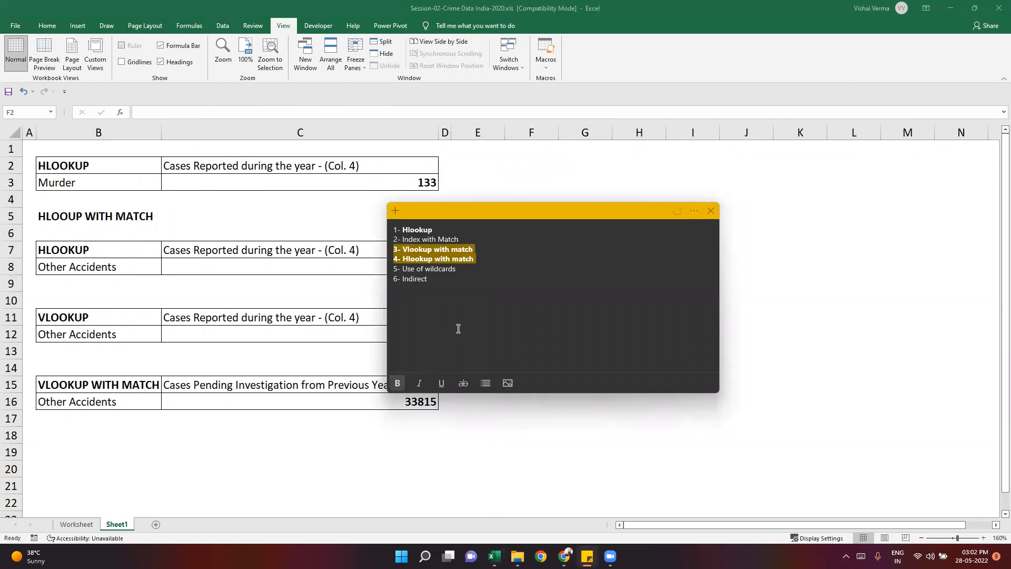
pyautogui.tripleClick(441, 230)
pyautogui.click(398, 383)
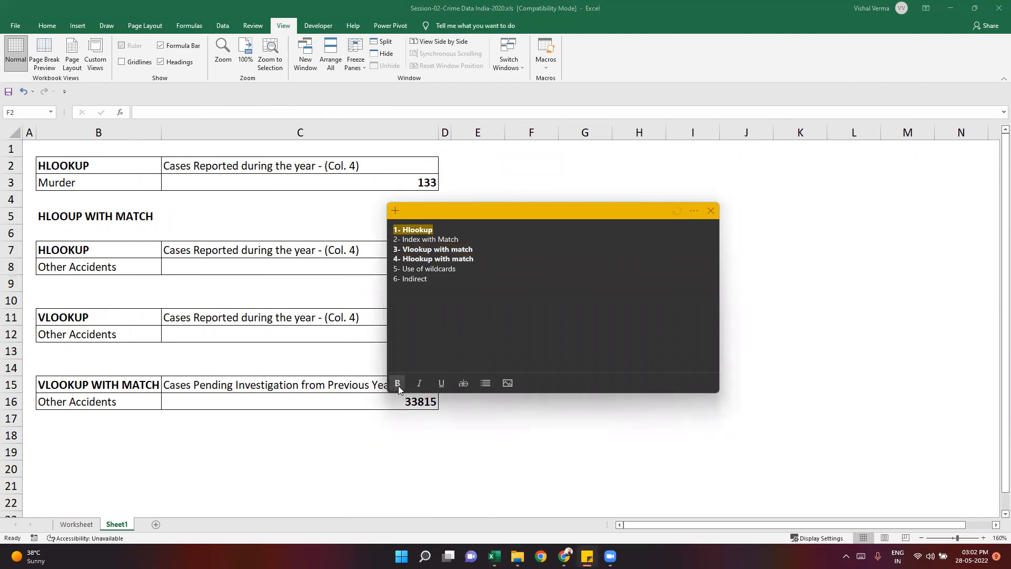
pyautogui.click(476, 314)
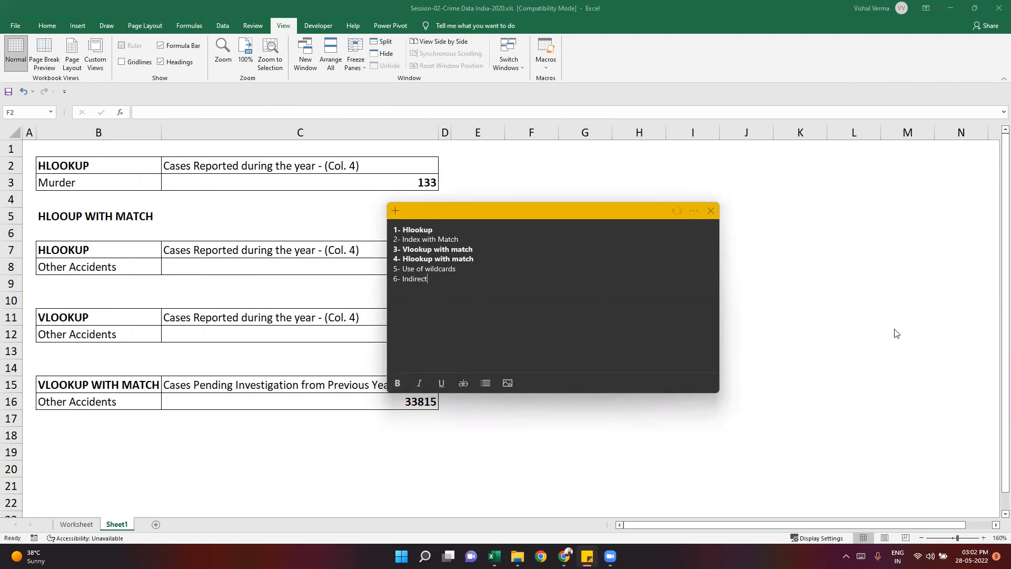
# - Return to Excel and review the VLOOKUP formula in C12 and the HLOOKUP with MATCH formula in C8
pyautogui.hotkey('alt', 'Tab')
pyautogui.click(394, 335)
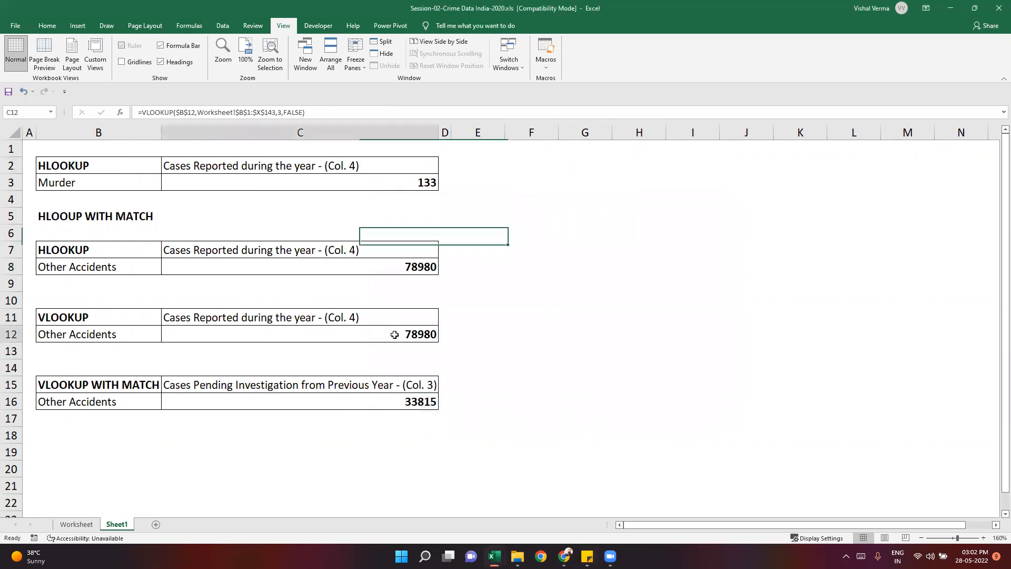
pyautogui.click(411, 264)
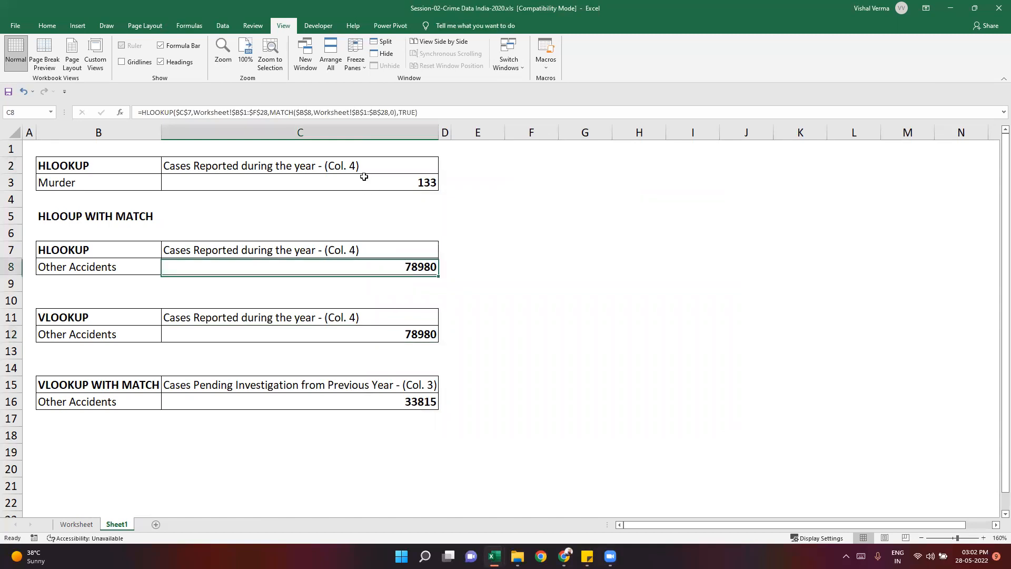
pyautogui.click(410, 114)
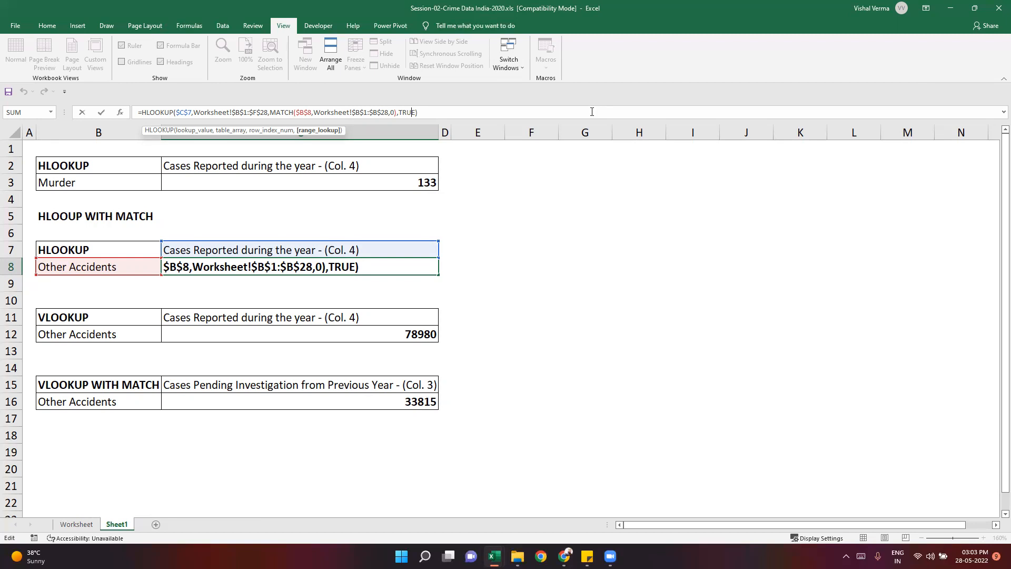
pyautogui.hotkey('ctrl', 'Return')
# - Enter the bold heading INDEX WITH MATCH in F2 of Sheet1
pyautogui.click(543, 191)
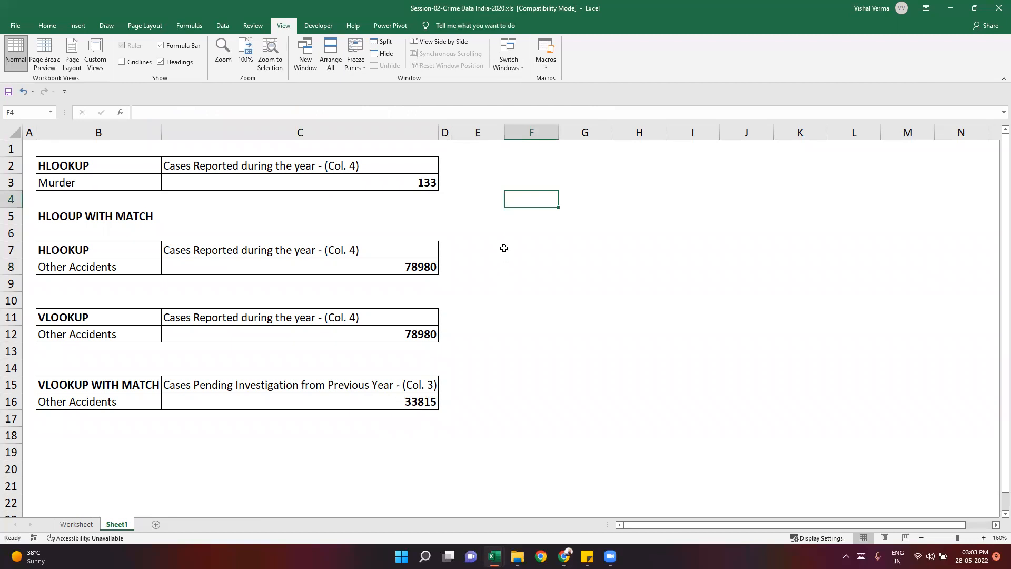
pyautogui.click(544, 159)
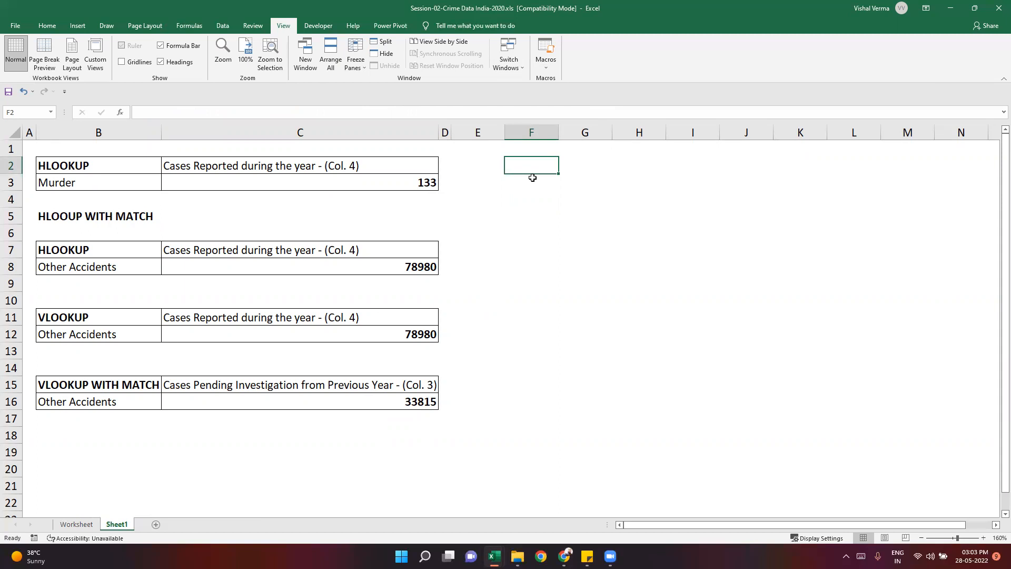
pyautogui.write('INDEX')
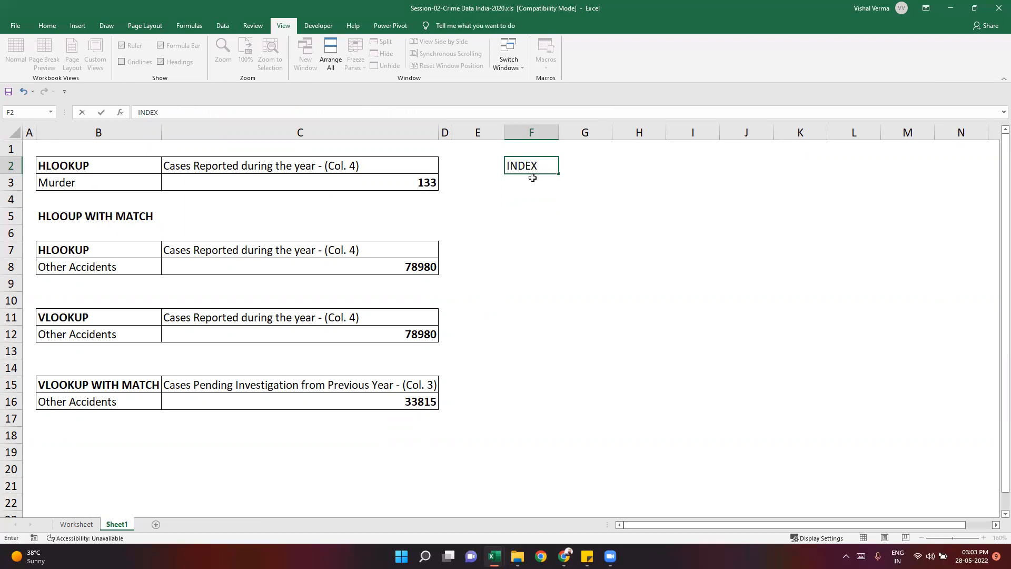
pyautogui.write(' WITH MATCH')
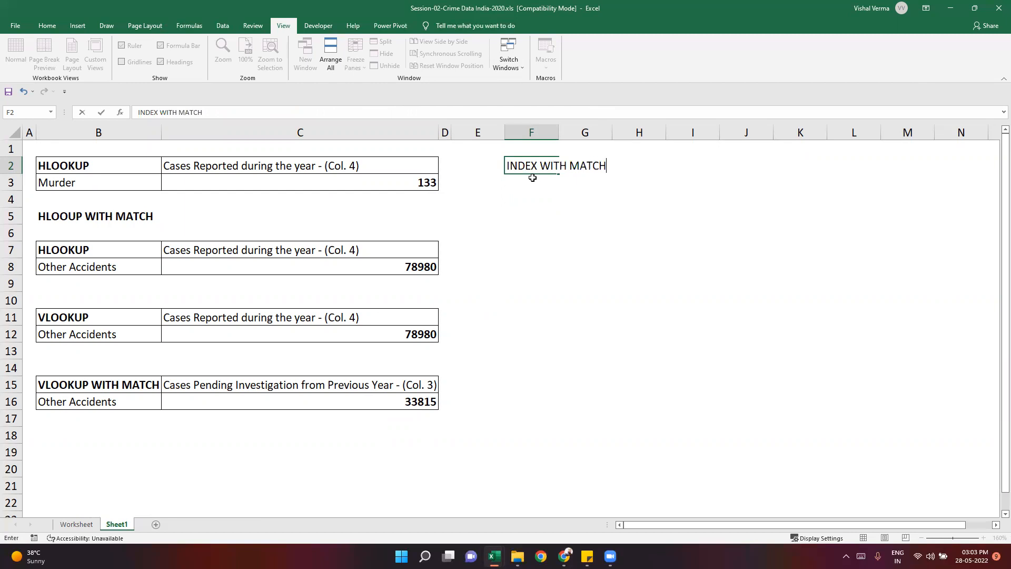
pyautogui.hotkey('ctrl', 'Return')
pyautogui.hotkey('ctrl', 'b')
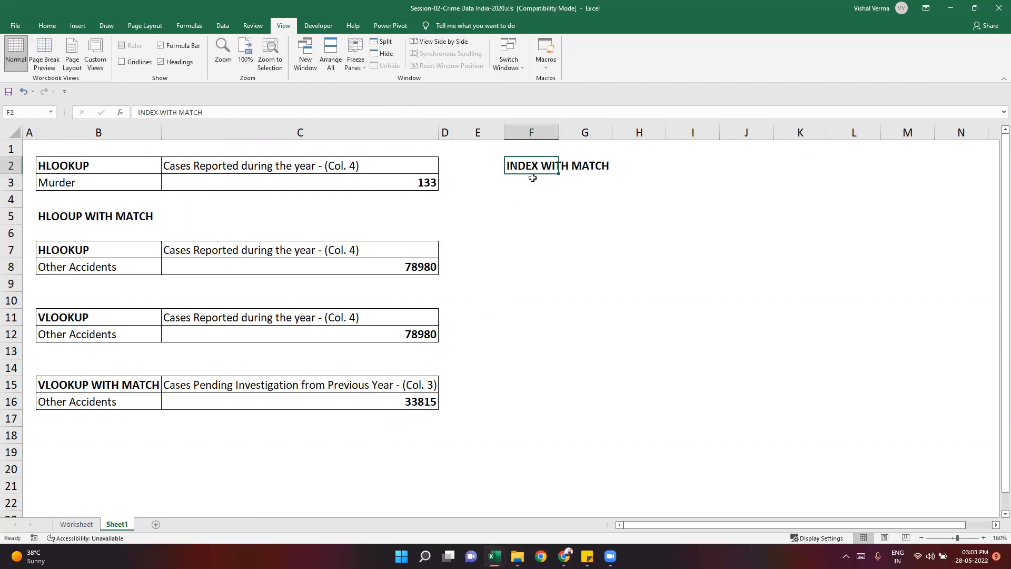
# - Copy the crime head Hit and Run from B6 of the Worksheet sheet and return to Sheet1
pyautogui.click(536, 185)
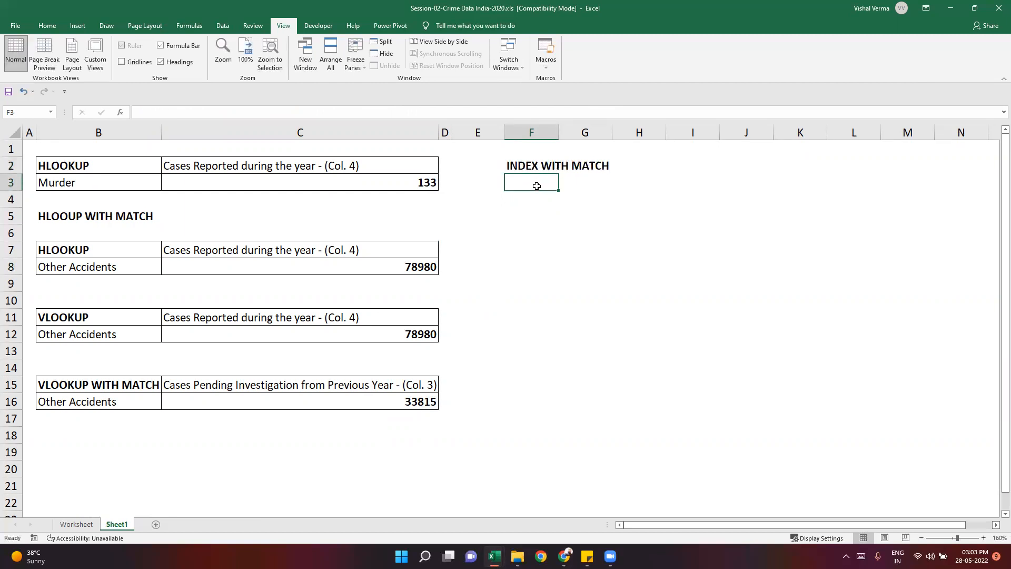
pyautogui.click(543, 229)
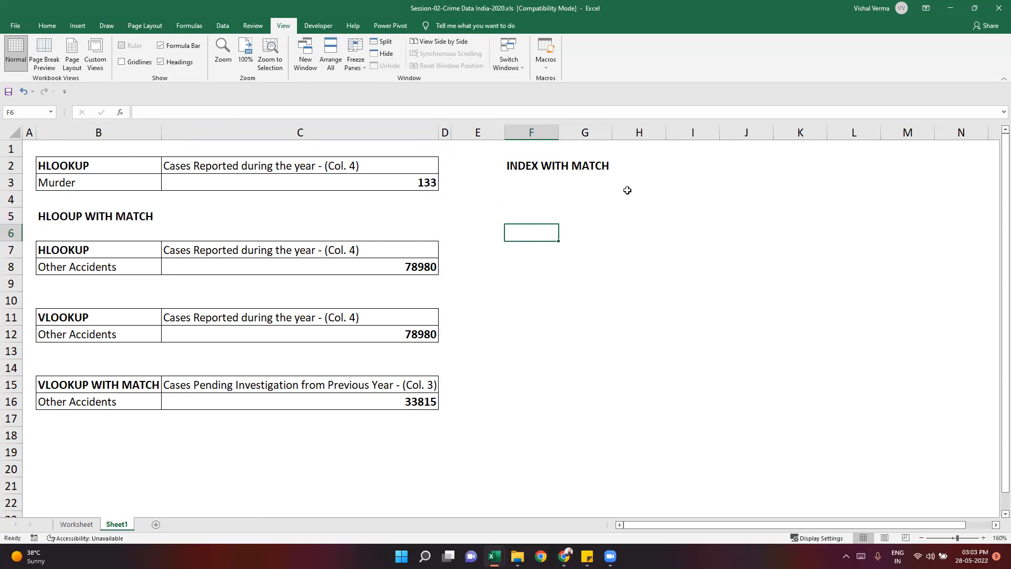
pyautogui.click(75, 525)
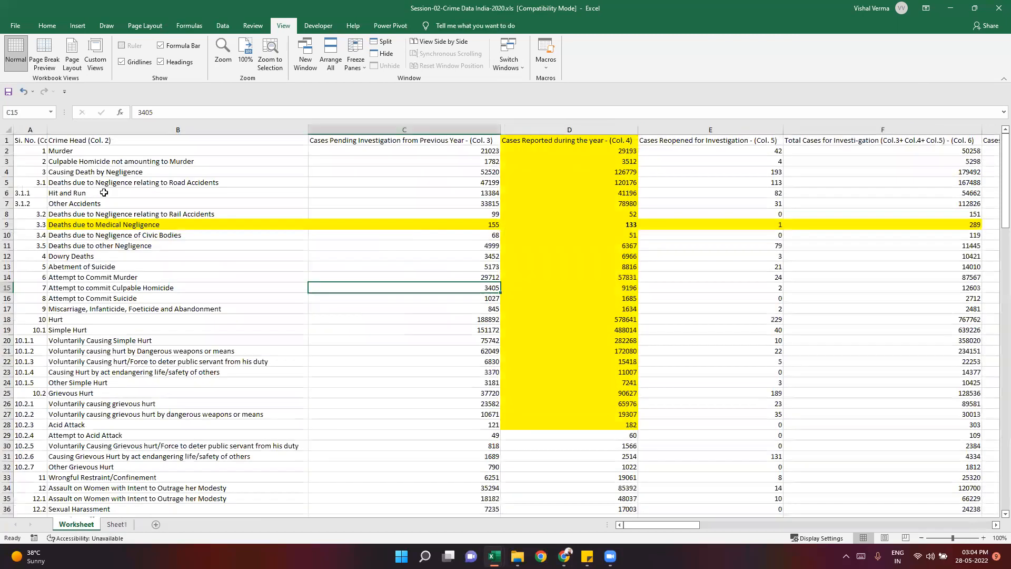
pyautogui.click(104, 192)
pyautogui.hotkey('ctrl', 'c')
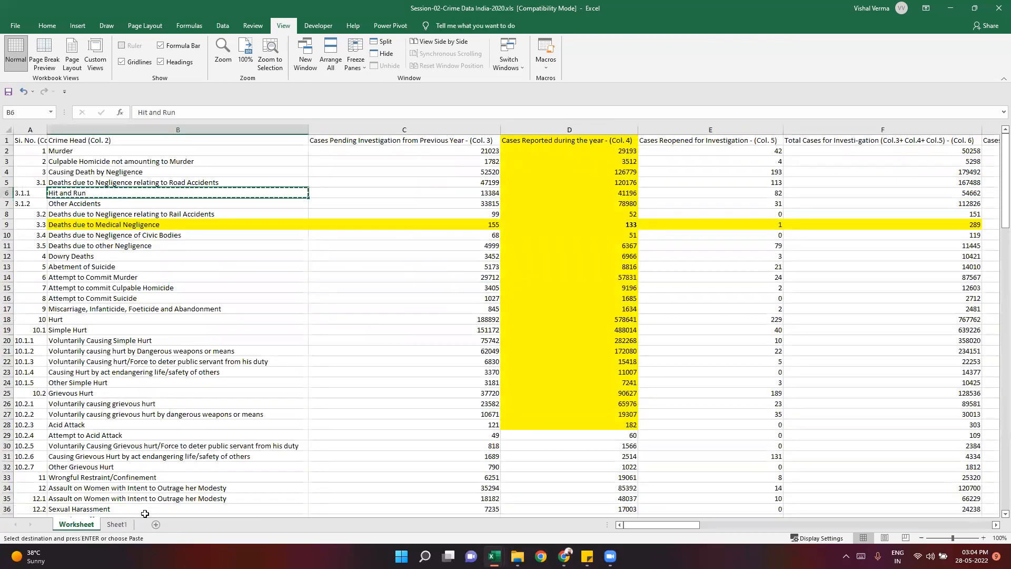
pyautogui.hotkey('ctrl', 'pagedown')
# - Enter the label Row Name in F3, under the INDEX WITH MATCH heading
pyautogui.click(535, 189)
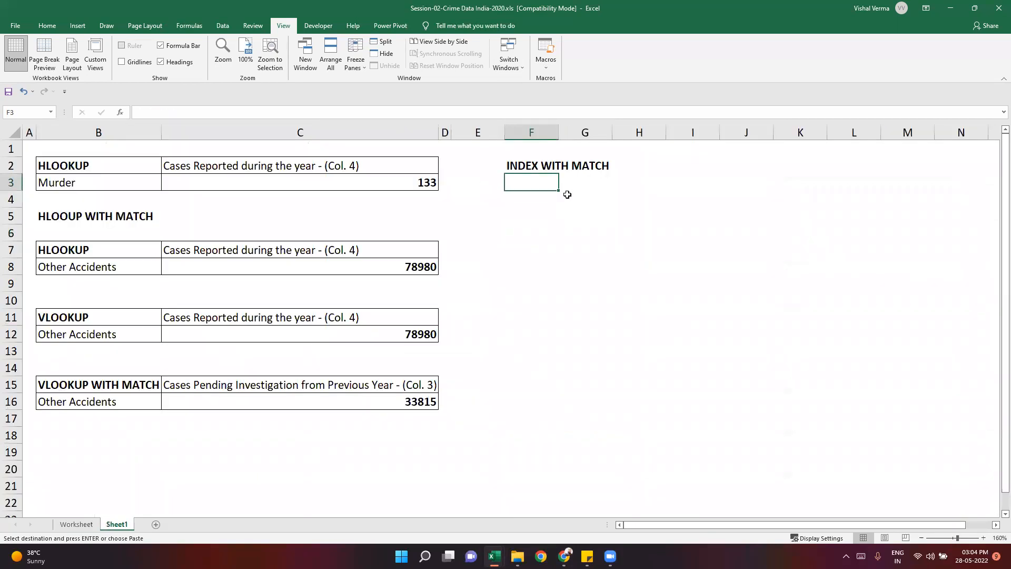
pyautogui.write('Rown')
pyautogui.press('BackSpace')
pyautogui.write('Name')
pyautogui.press('Return')
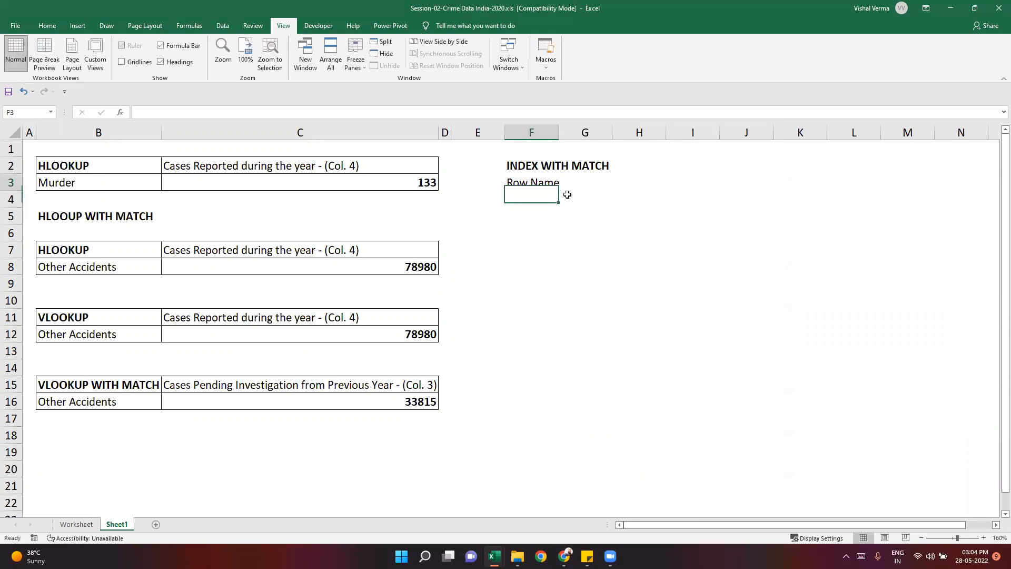
# - Copy Hit and Run from the Worksheet sheet into G3 of Sheet1, beside the Row Name label
pyautogui.press('Up')
pyautogui.press('Right')
pyautogui.press('Left')
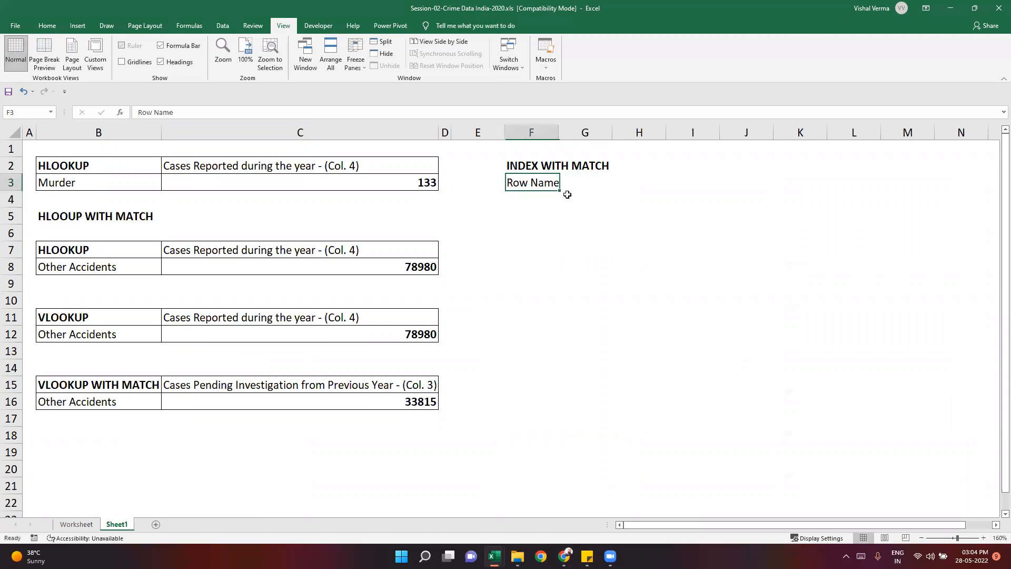
pyautogui.press('Down')
pyautogui.press('Right')
pyautogui.press('Up')
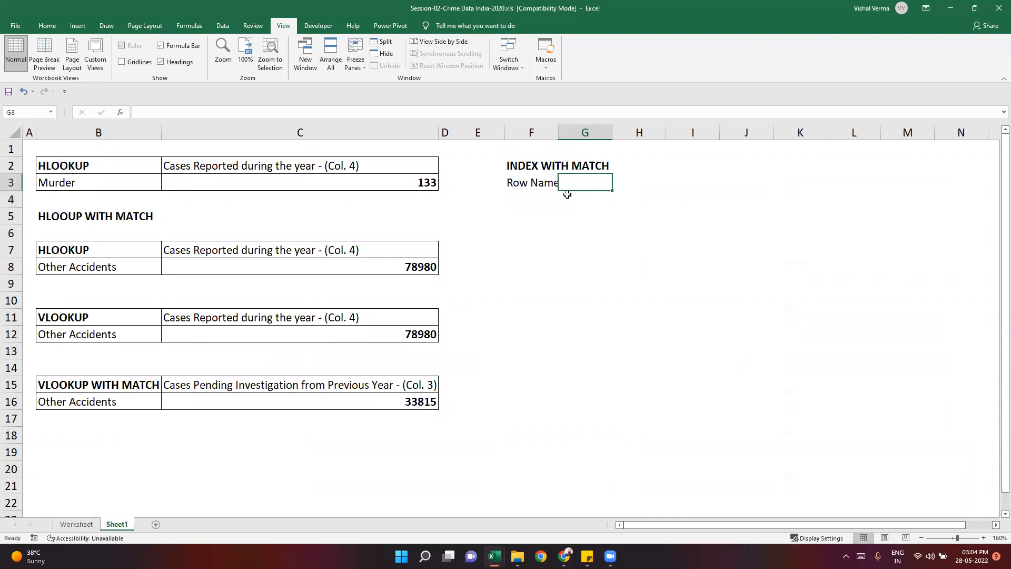
pyautogui.click(76, 524)
pyautogui.hotkey('ctrl', 'c')
pyautogui.click(117, 523)
pyautogui.hotkey('ctrl', 'v')
# - Widen column F so the INDEX WITH MATCH heading fits inside it
pyautogui.click(630, 299)
pyautogui.moveTo(558, 128); pyautogui.dragTo(617, 129)
pyautogui.click(577, 231)
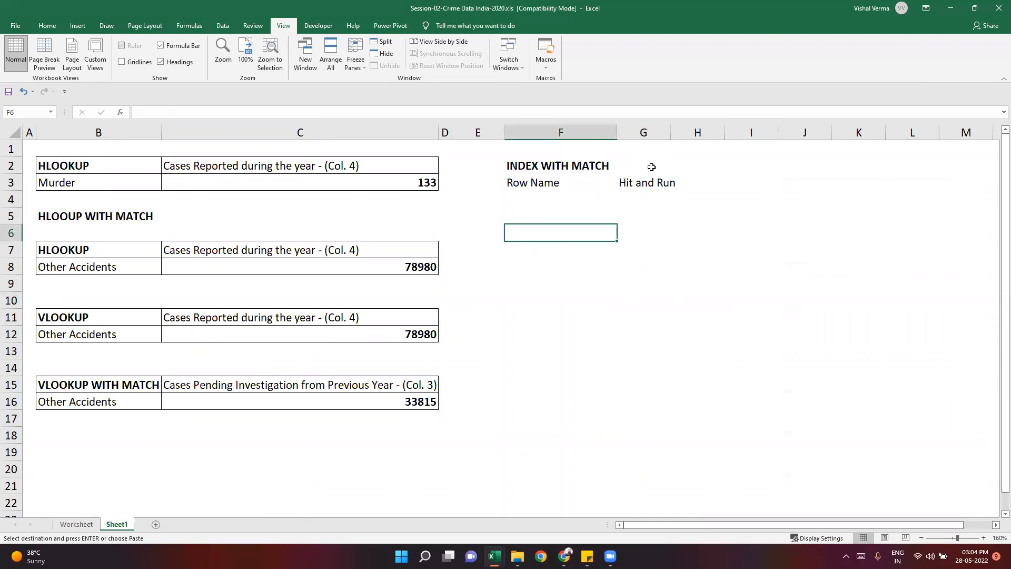
# - Enter the label Column Name in H1 of Sheet1
pyautogui.click(663, 166)
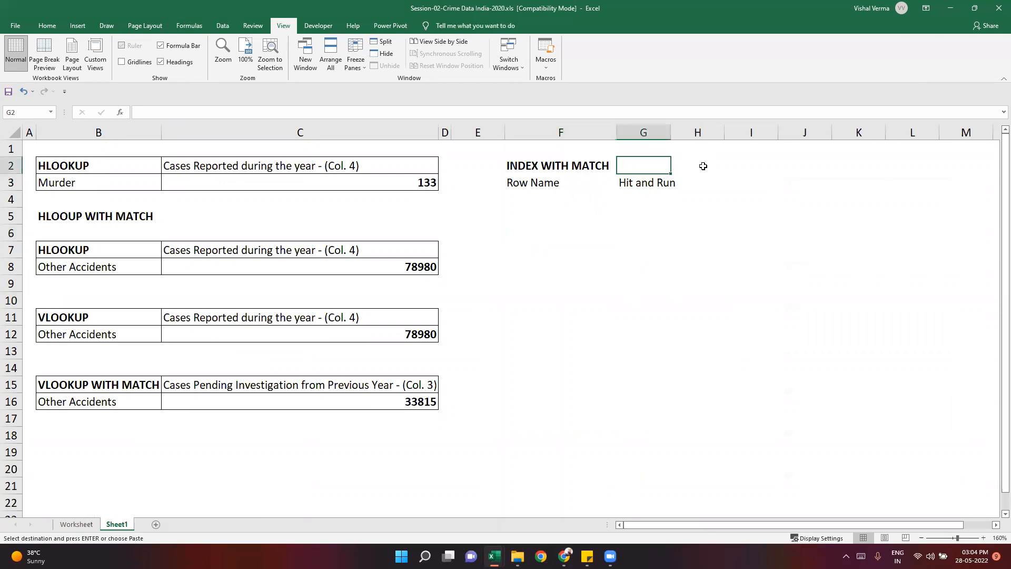
pyautogui.click(707, 166)
pyautogui.click(709, 153)
pyautogui.doubleClick(709, 153)
pyautogui.write('Column Name')
pyautogui.press('Return')
# - Copy the header Cases Reported during the year - (Col. 4) from the Worksheet sheet into H2 and autofit column H
pyautogui.click(79, 525)
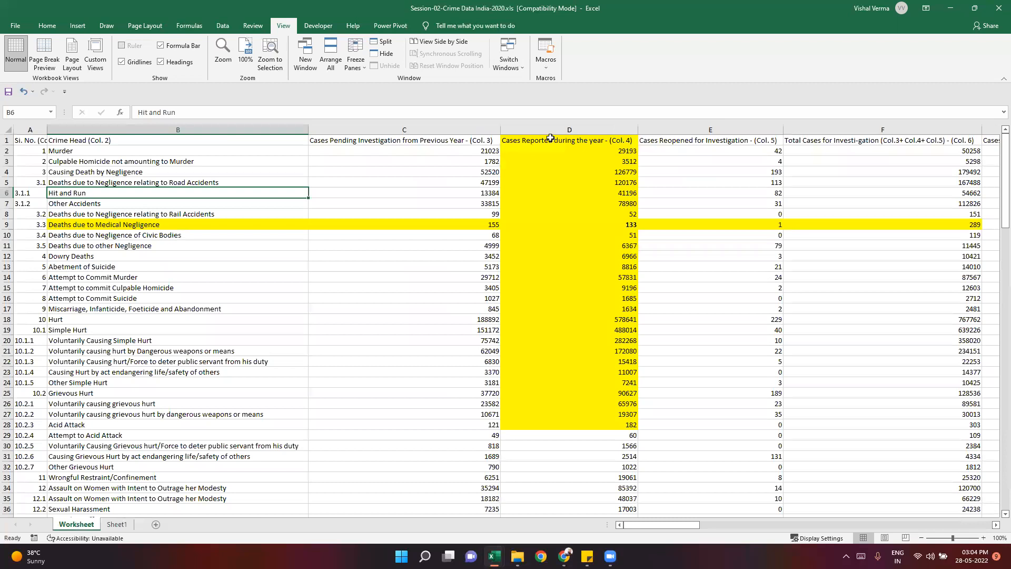
pyautogui.click(550, 138)
pyautogui.hotkey('ctrl', 'c')
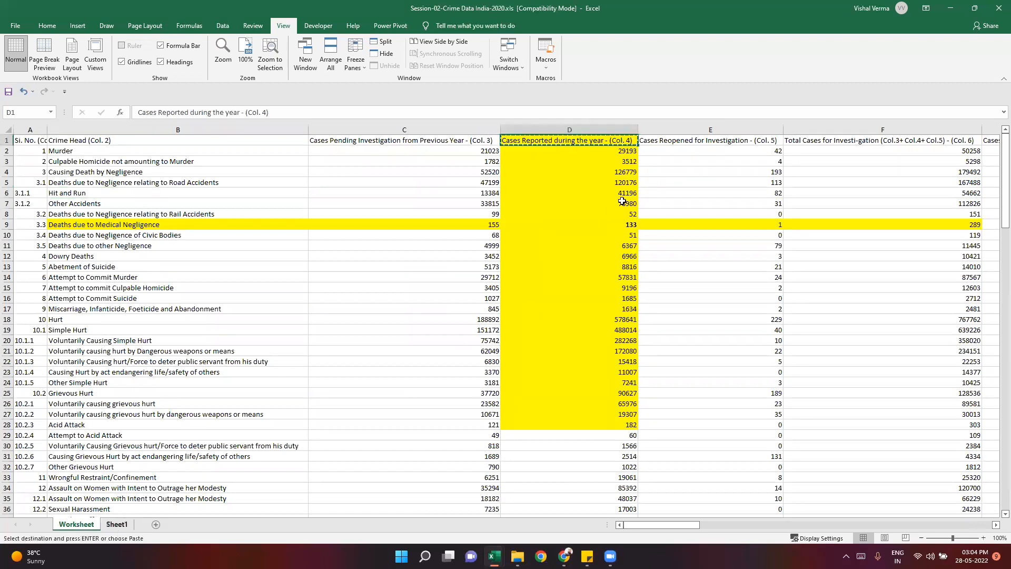
pyautogui.hotkey('ctrl', 'pagedown')
pyautogui.hotkey('ctrl', 'v')
pyautogui.click(713, 266)
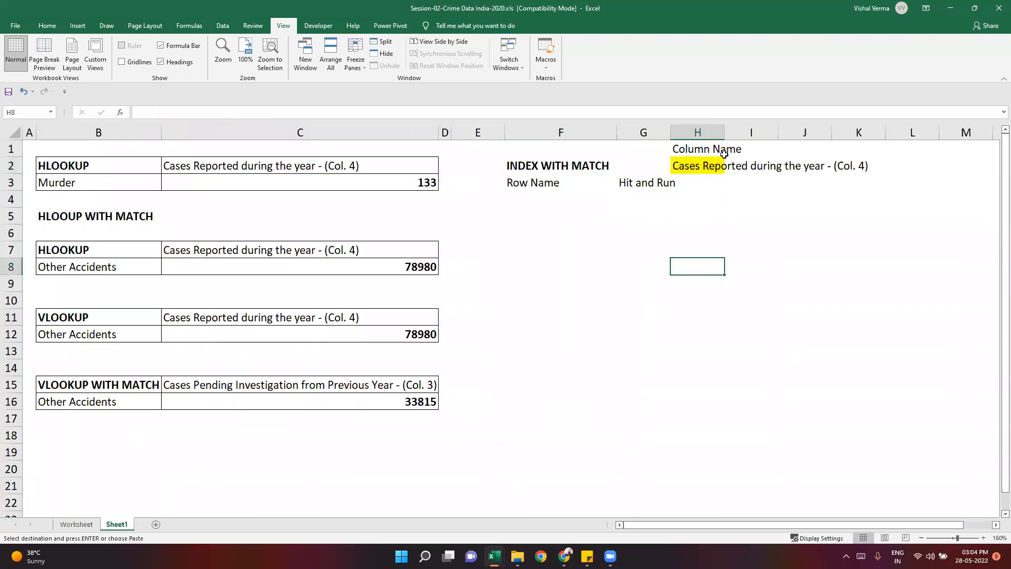
pyautogui.doubleClick(725, 132)
pyautogui.click(780, 237)
# - Clear the formatting of the copied header in H2
pyautogui.click(753, 168)
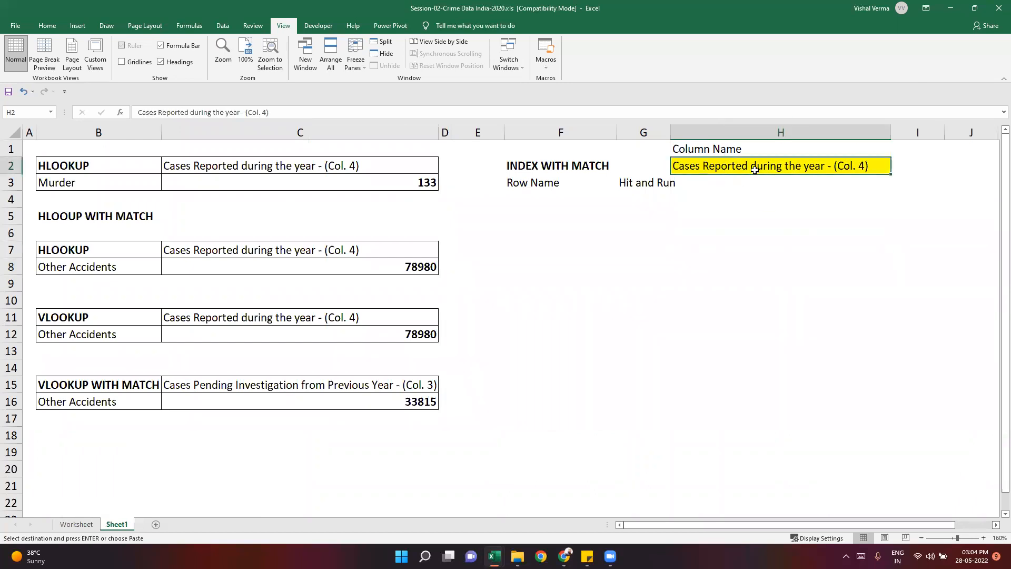
pyautogui.click(46, 27)
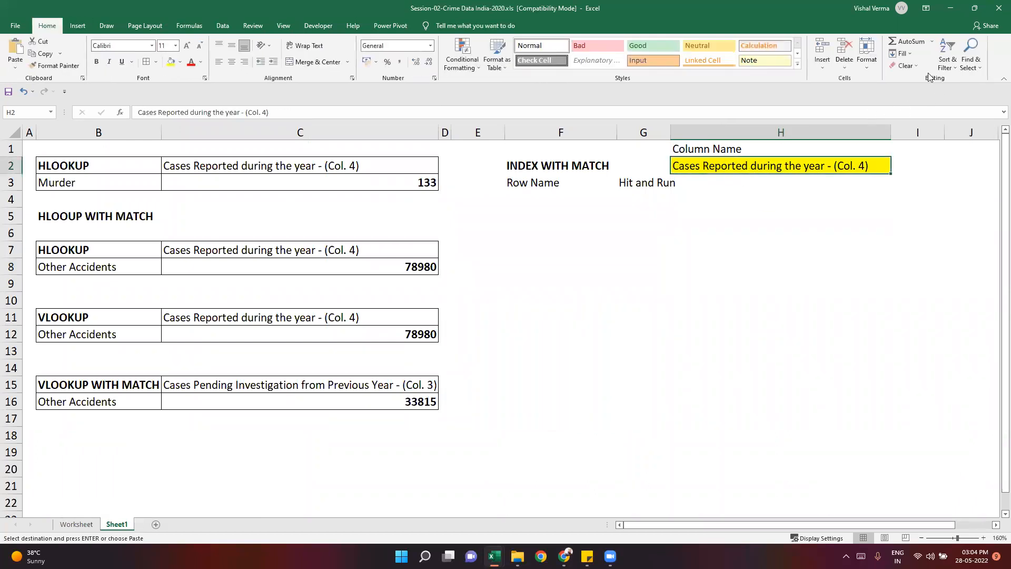
pyautogui.click(904, 65)
pyautogui.click(921, 91)
pyautogui.click(685, 270)
# - Fill the lookup inputs in H2 and G3 with yellow and autofit column G
pyautogui.click(705, 151)
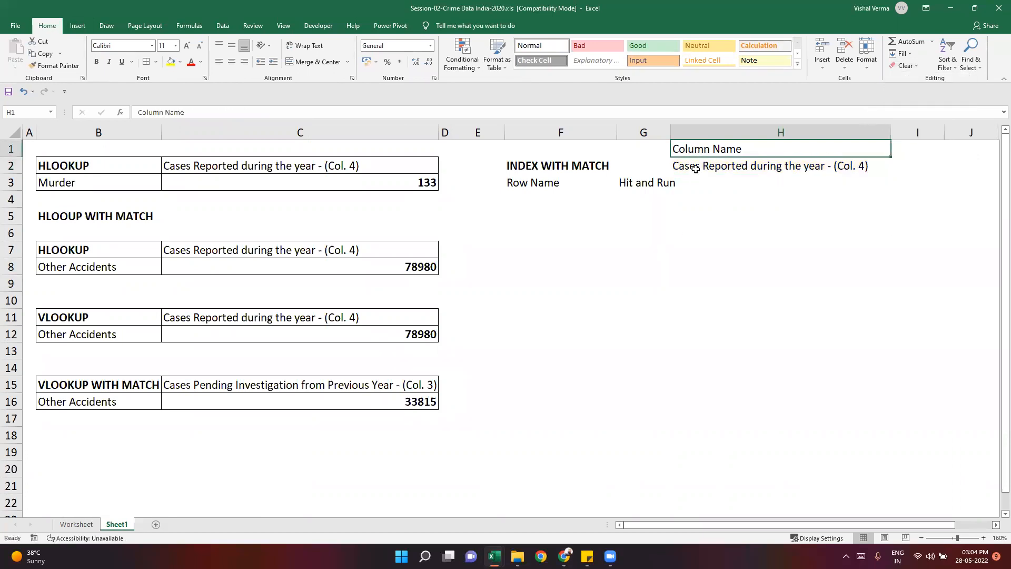
pyautogui.click(694, 168)
pyautogui.keyDown('ctrl'); pyautogui.click(643, 183); pyautogui.keyUp('ctrl')
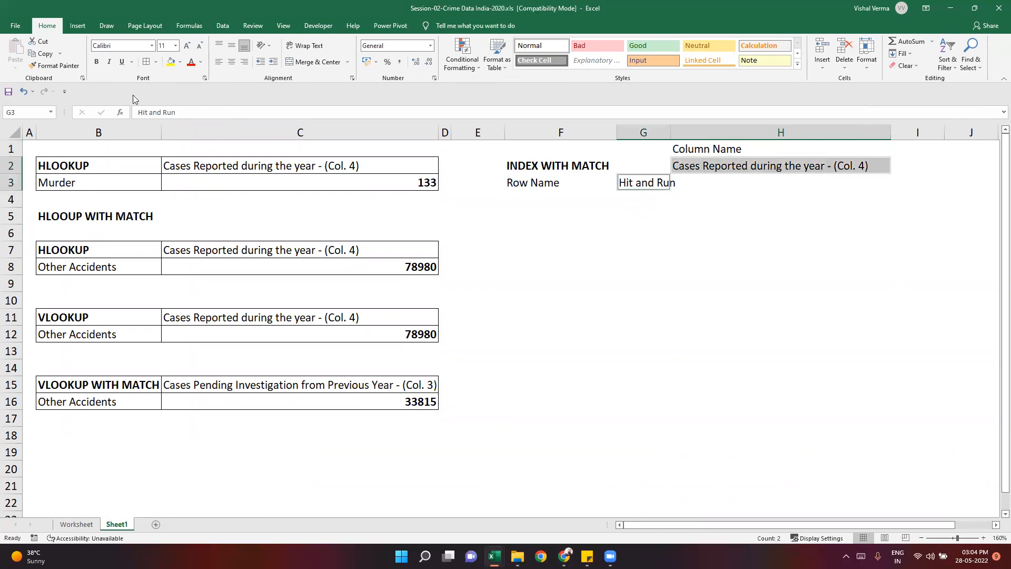
pyautogui.click(171, 63)
pyautogui.click(649, 232)
pyautogui.doubleClick(670, 127)
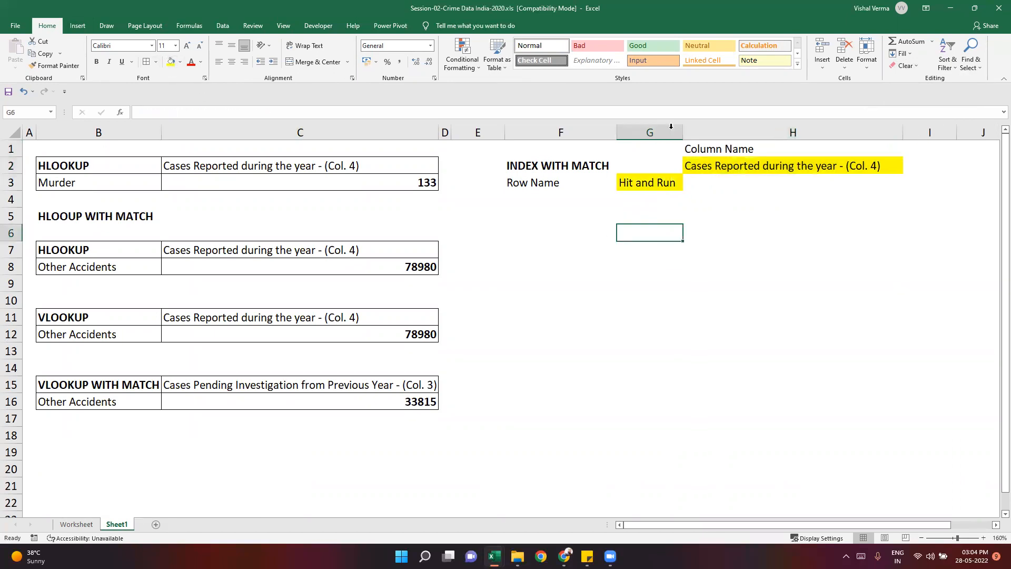
# - Add a border around the empty result cell H3 of the INDEX WITH MATCH block
pyautogui.click(751, 182)
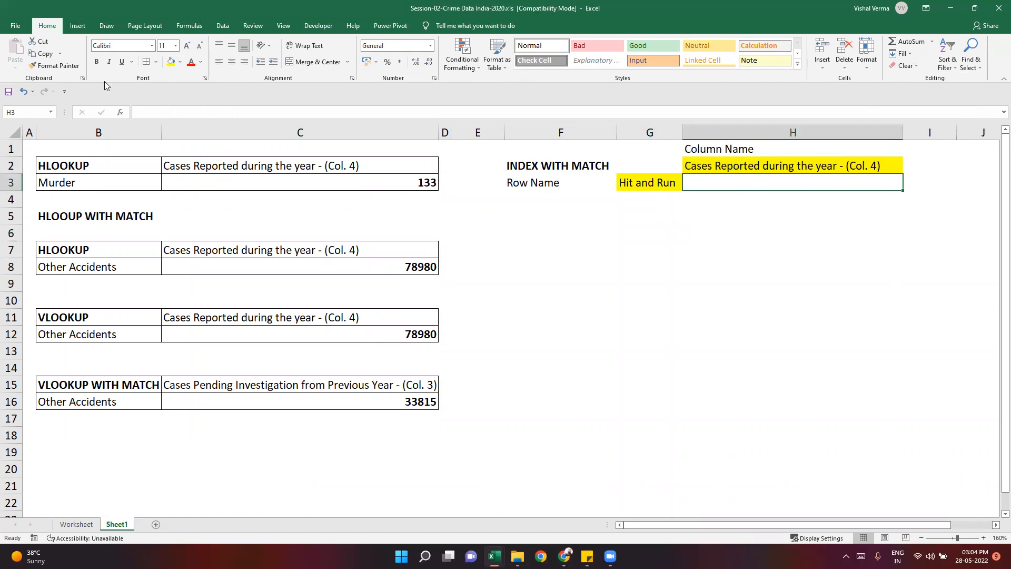
pyautogui.click(649, 266)
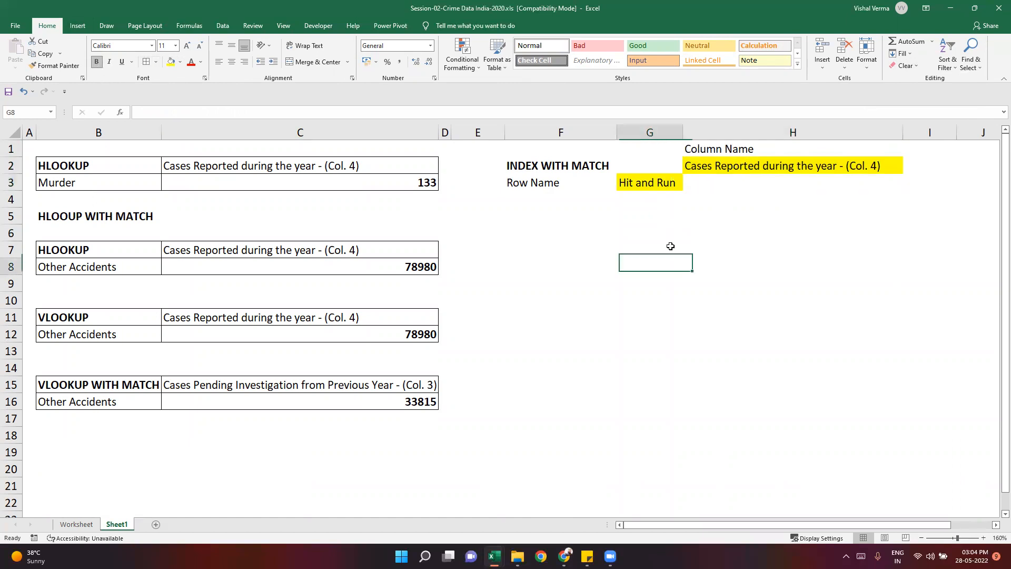
pyautogui.click(710, 183)
pyautogui.click(146, 63)
pyautogui.click(699, 313)
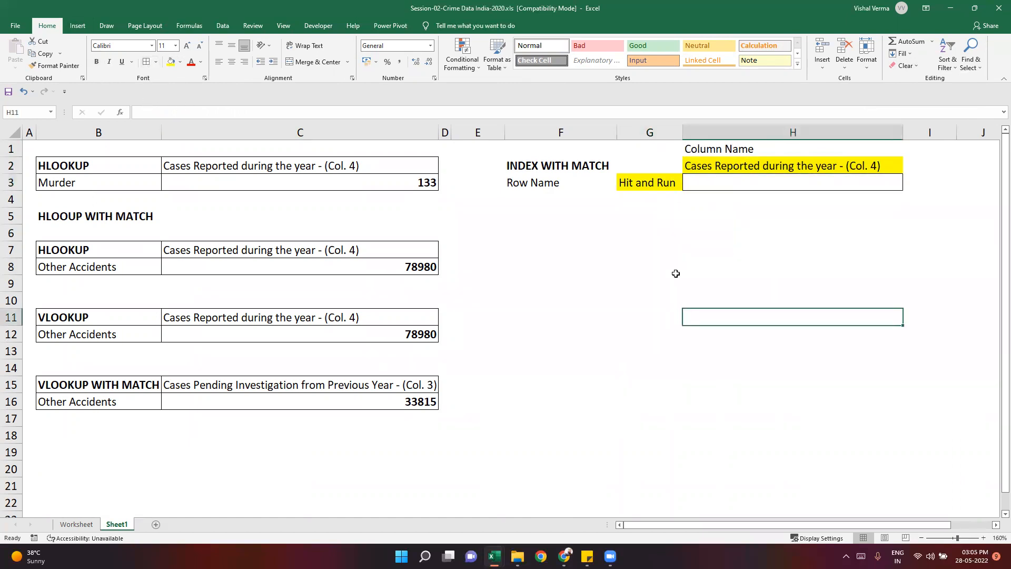
# - Make the Row Name label in F3 and the Column Name label in H1 bold
pyautogui.click(529, 182)
pyautogui.keyDown('ctrl'); pyautogui.click(711, 145); pyautogui.keyUp('ctrl')
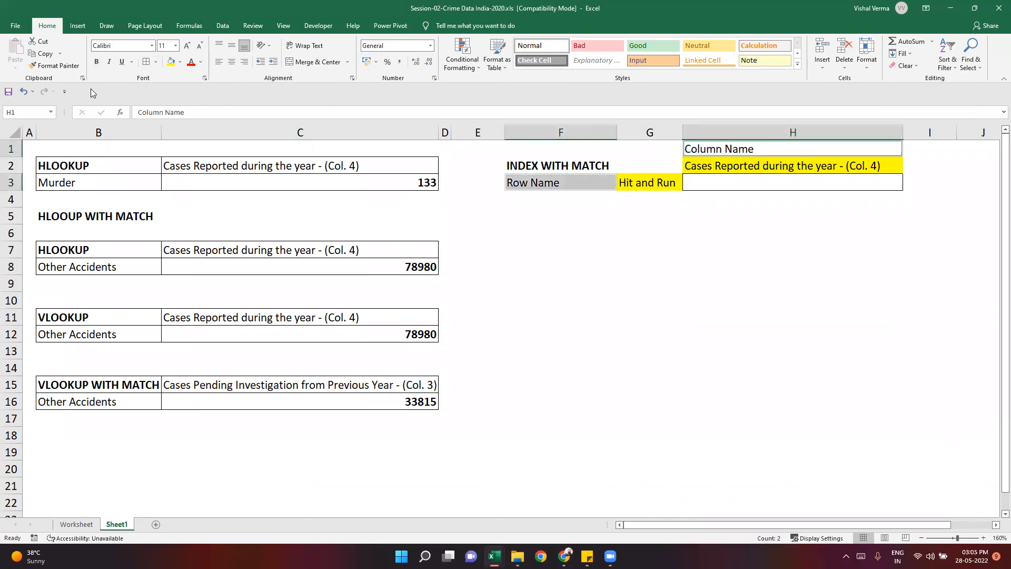
pyautogui.click(96, 62)
pyautogui.click(762, 317)
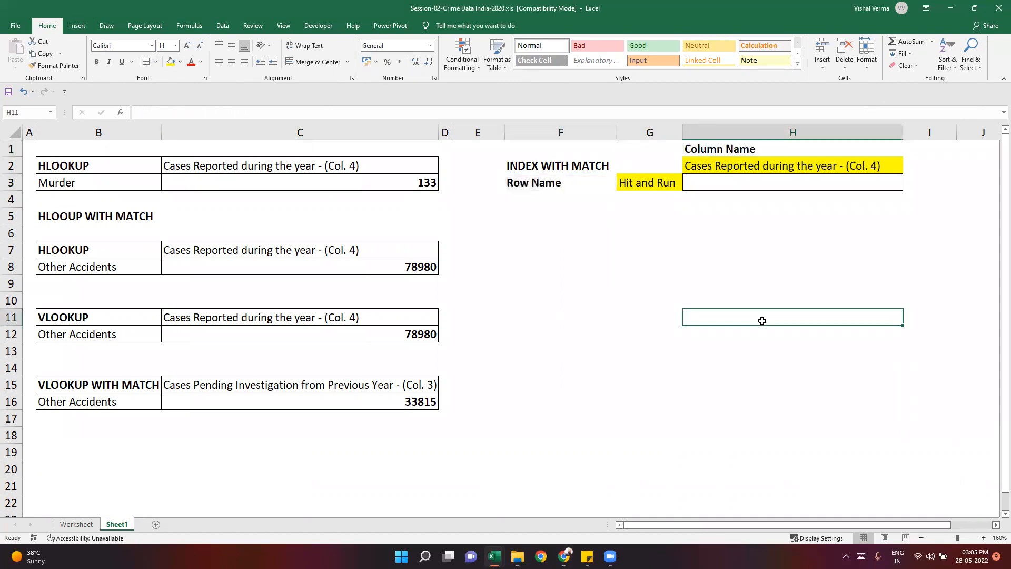
# - Start an INDEX formula in H3 using the absolute range Worksheet!$B$1:$X$143 as its array
pyautogui.click(701, 182)
pyautogui.click(546, 167)
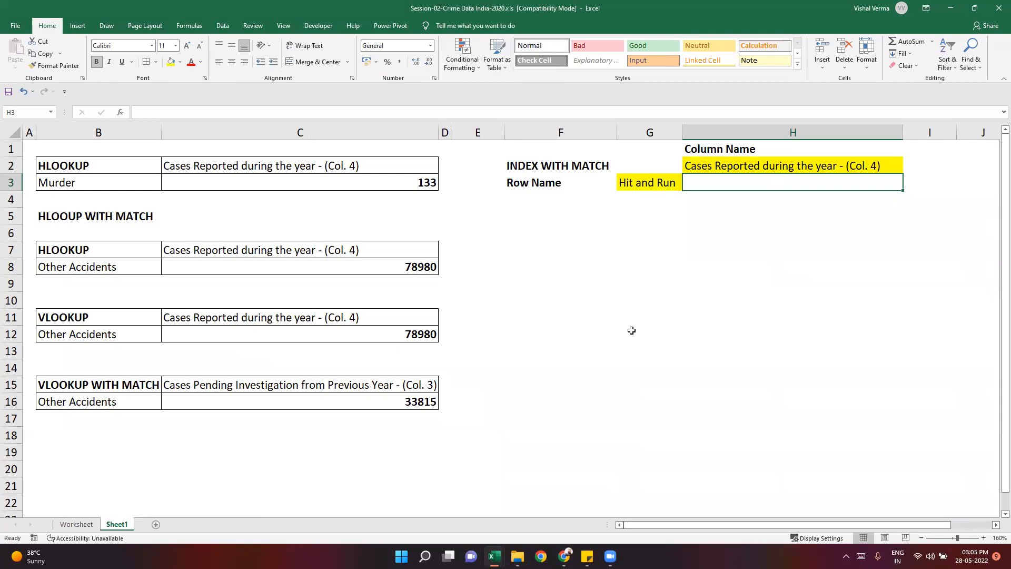
pyautogui.click(737, 184)
pyautogui.write('=index')
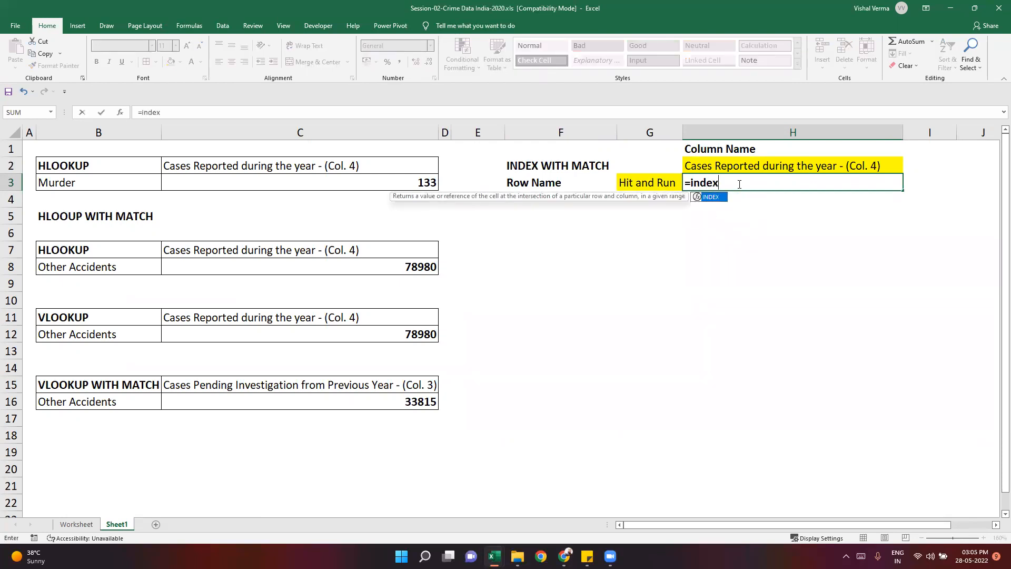
pyautogui.press('Tab')
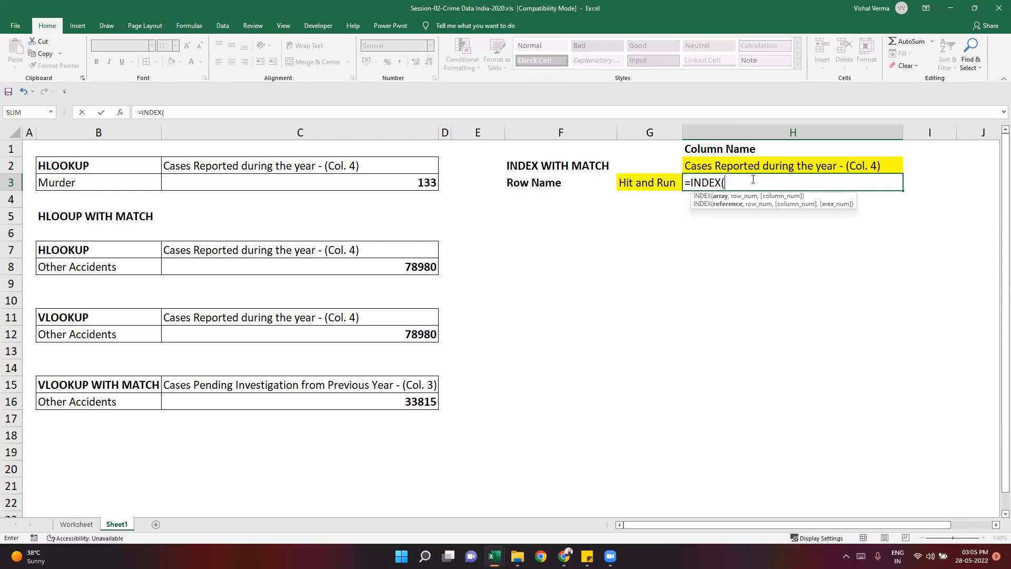
pyautogui.click(77, 524)
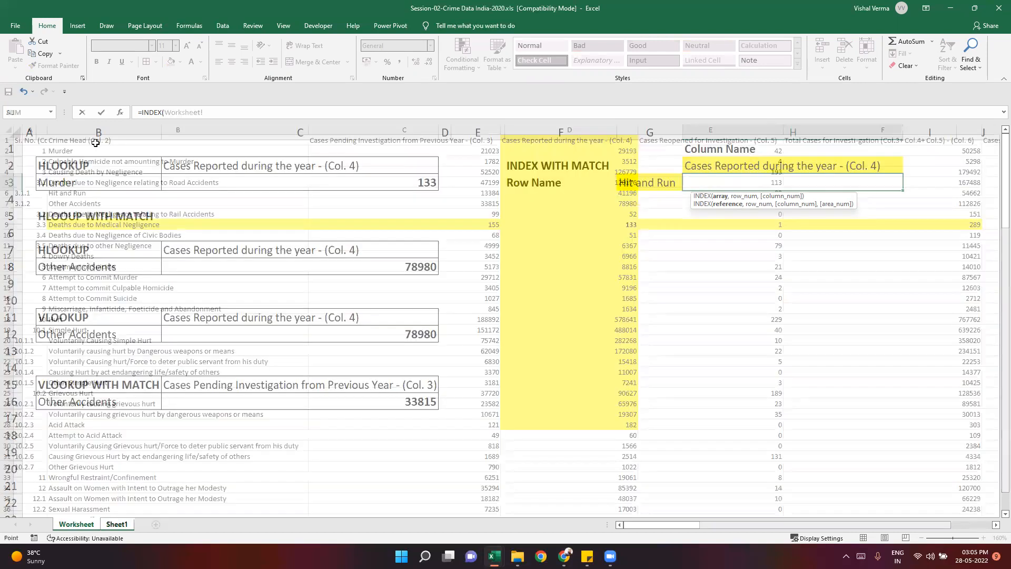
pyautogui.click(96, 142)
pyautogui.hotkey('ctrl', 'shift', 'Right')
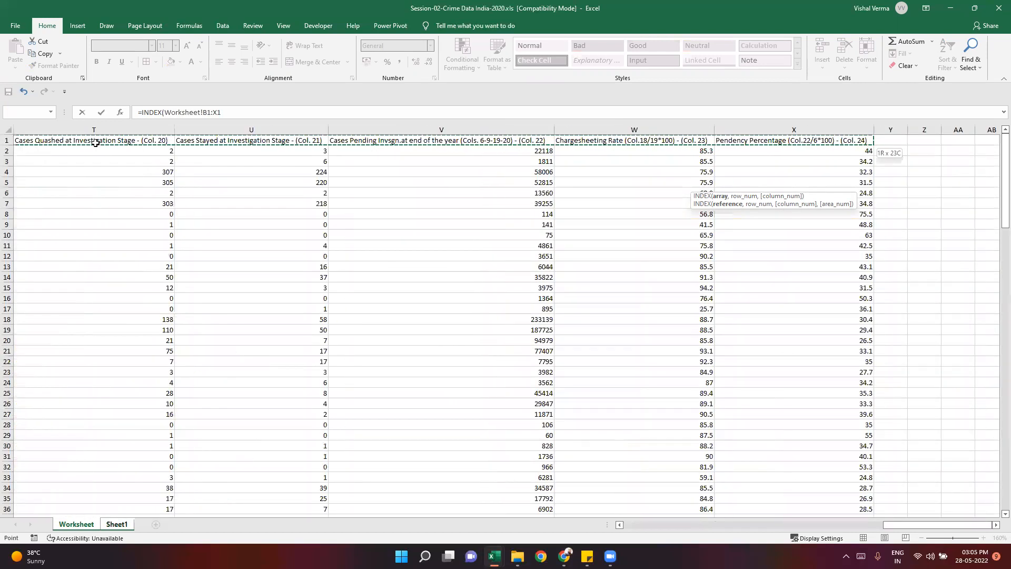
pyautogui.hotkey('ctrl', 'shift', 'Down')
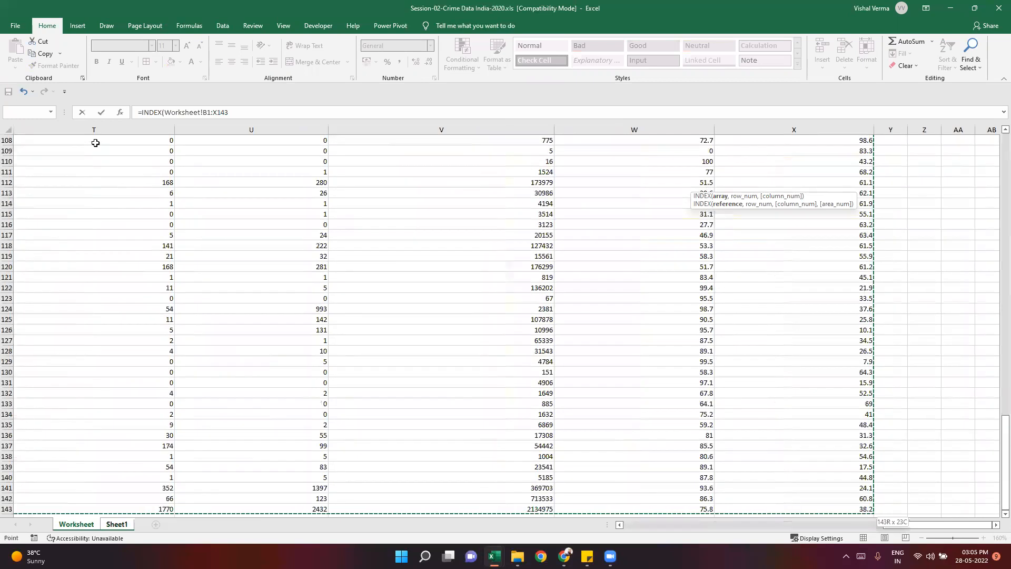
pyautogui.press('F4')
pyautogui.write(',')
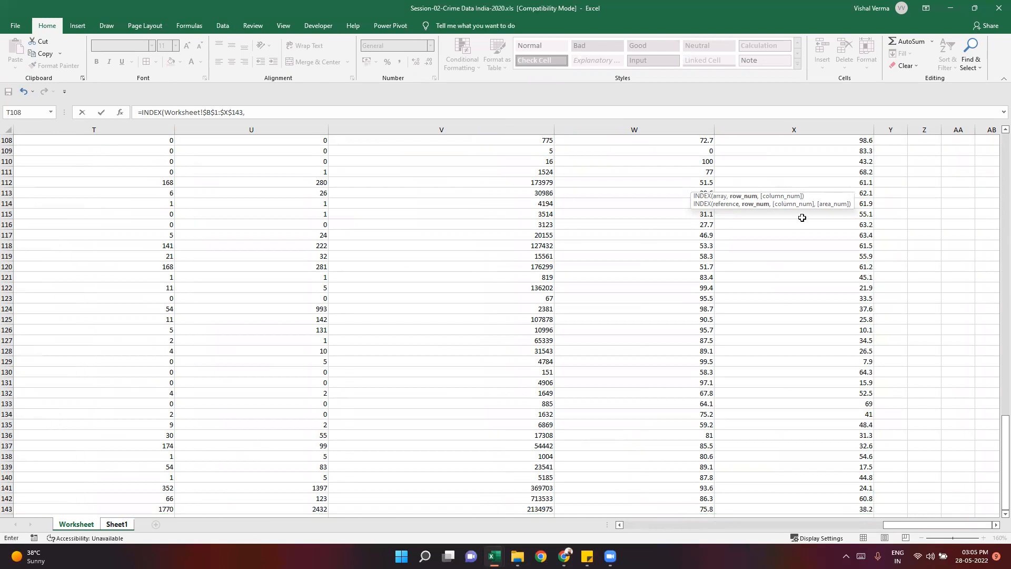
# - Complete the INDEX formula in H3 with row number 2 and column number 2, keeping the cell selected
pyautogui.moveTo(357, 205); pyautogui.dragTo(278, 210)
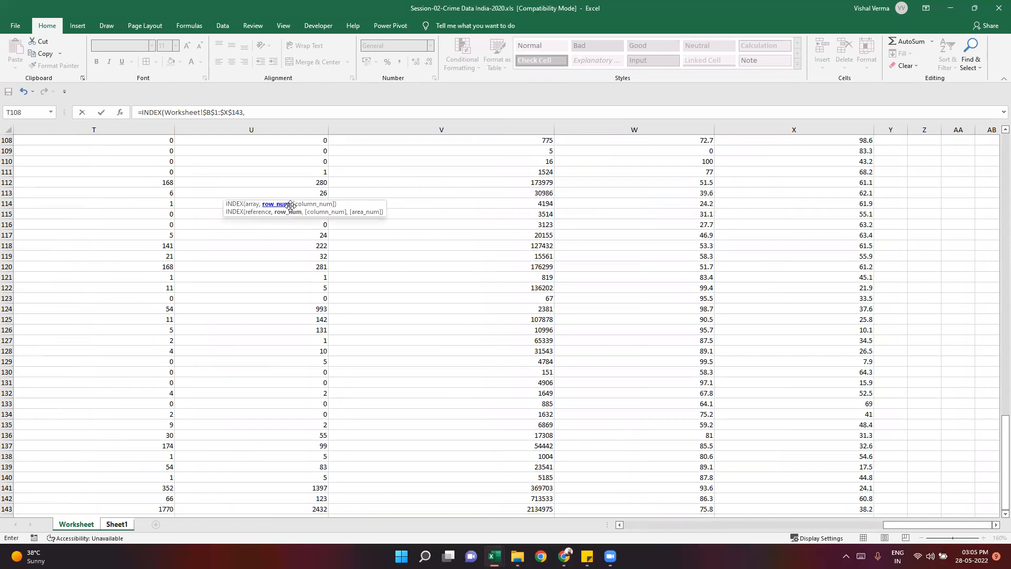
pyautogui.click(256, 112)
pyautogui.write('2,2')
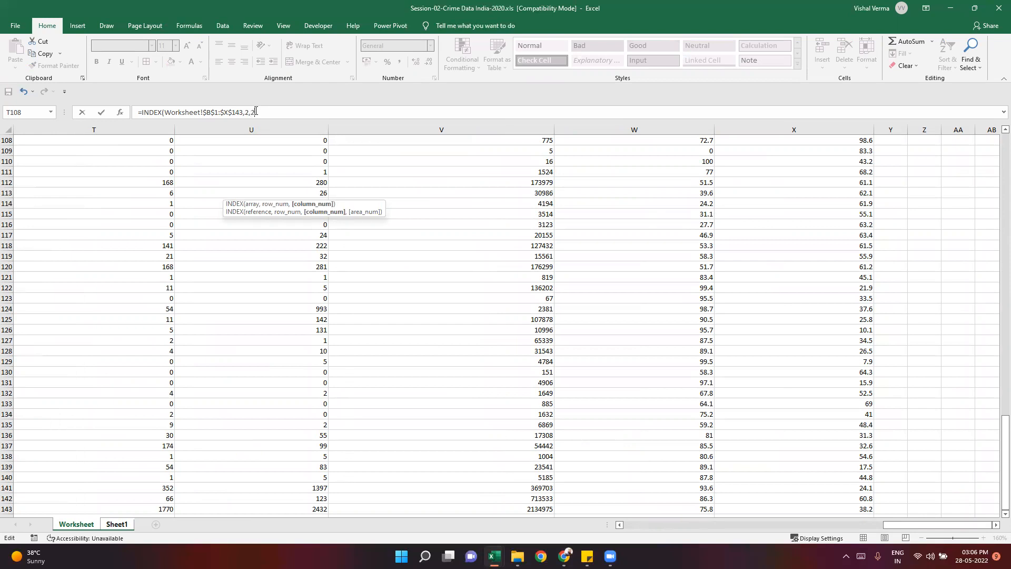
pyautogui.write(')')
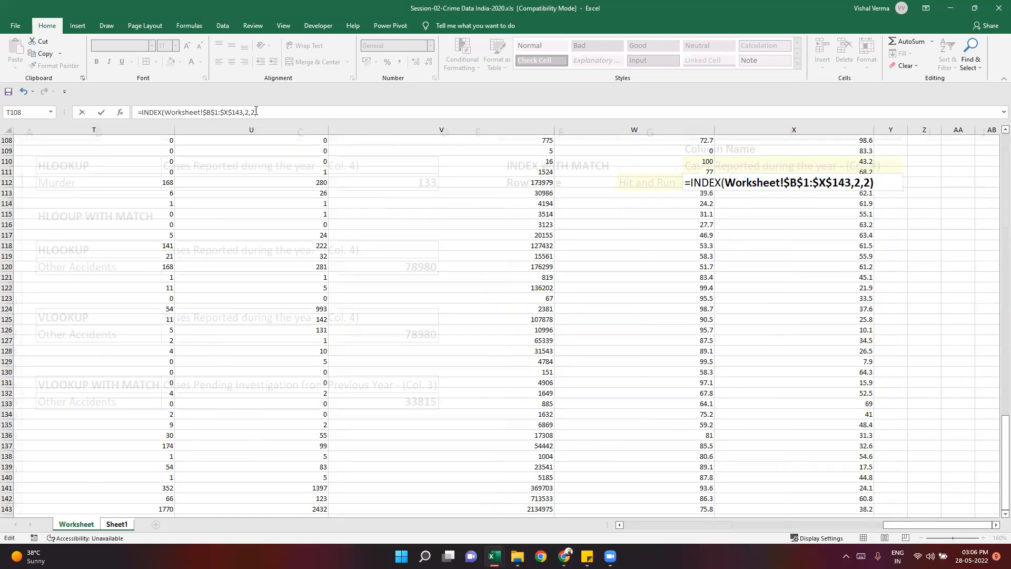
pyautogui.hotkey('ctrl', 'Return')
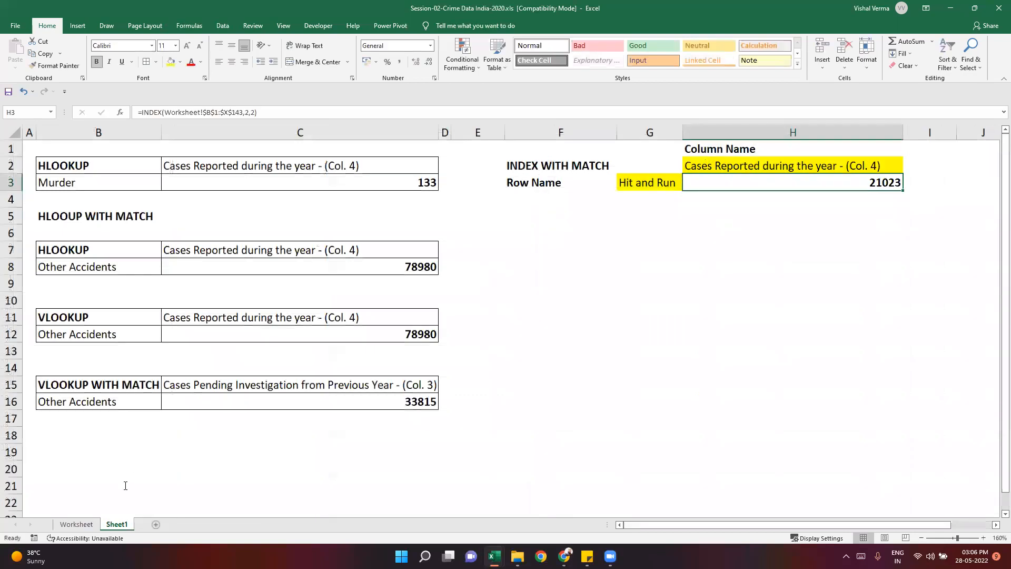
# - Trace on the Worksheet sheet which cell lies at row 2, column 2 of the INDEX array, counting from B1
pyautogui.click(77, 524)
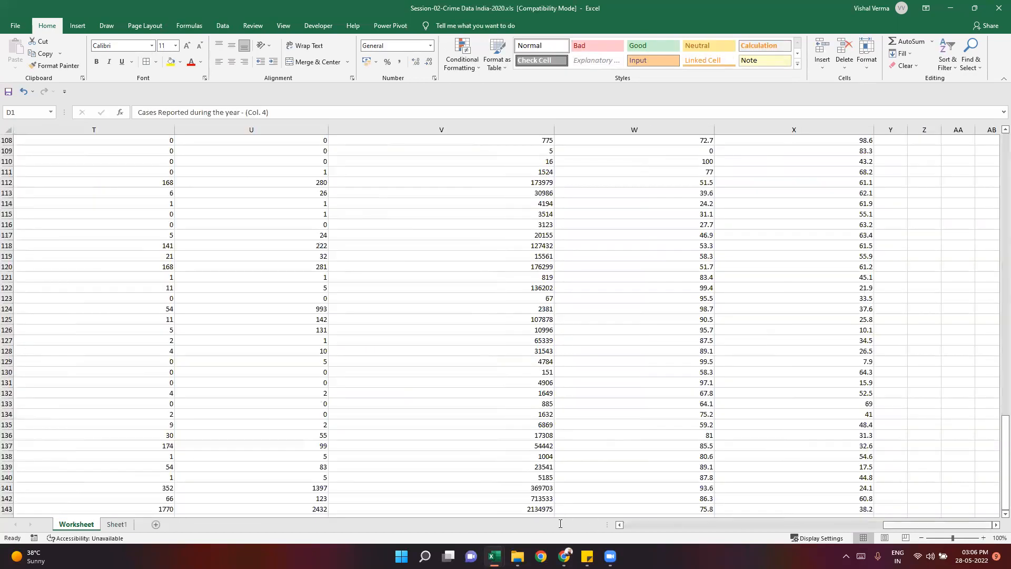
pyautogui.hscroll(-5, 677, 483)
pyautogui.hscroll(-5, 678, 483)
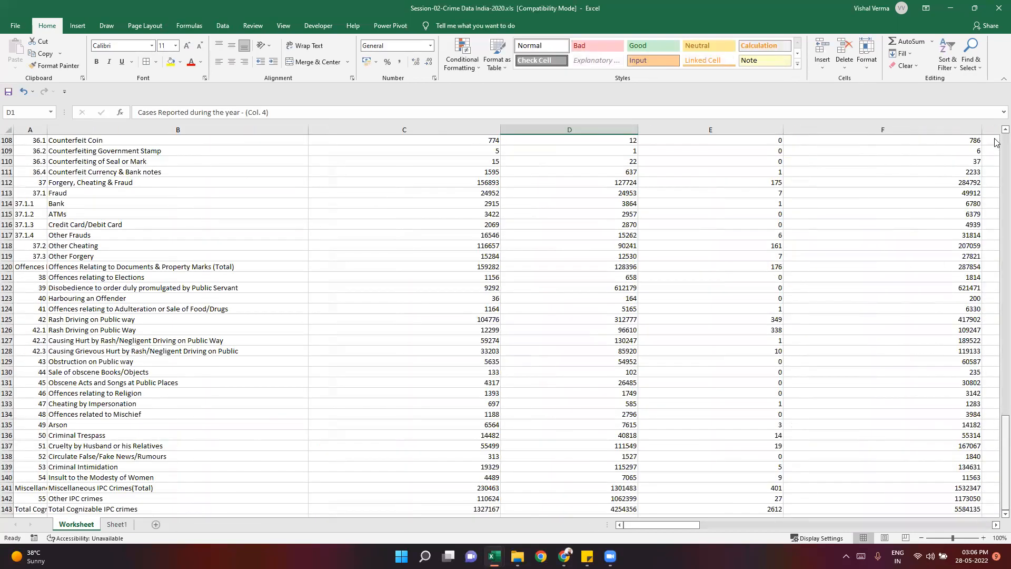
pyautogui.moveTo(994, 122); pyautogui.dragTo(996, 122)
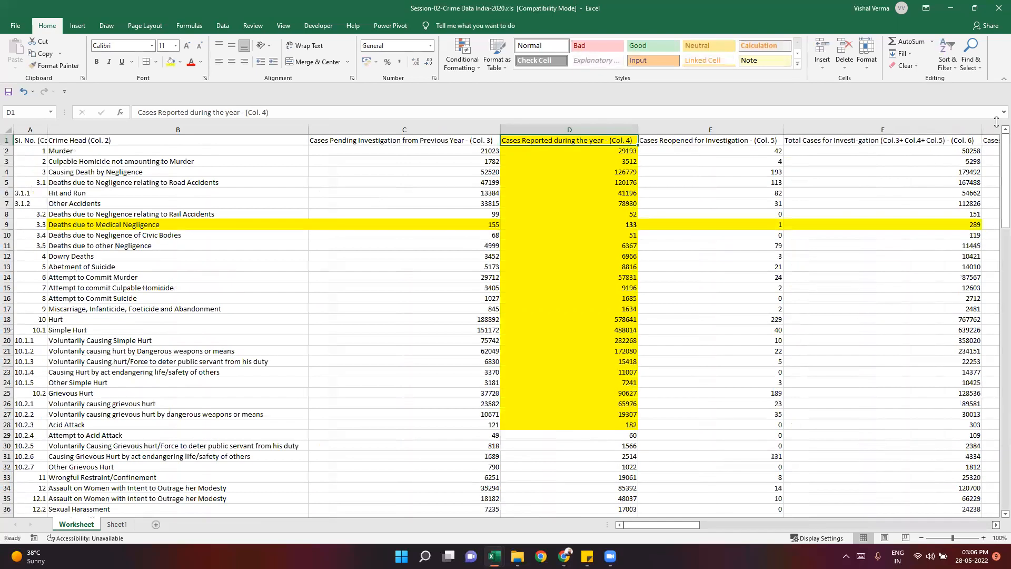
pyautogui.click(116, 140)
pyautogui.click(121, 151)
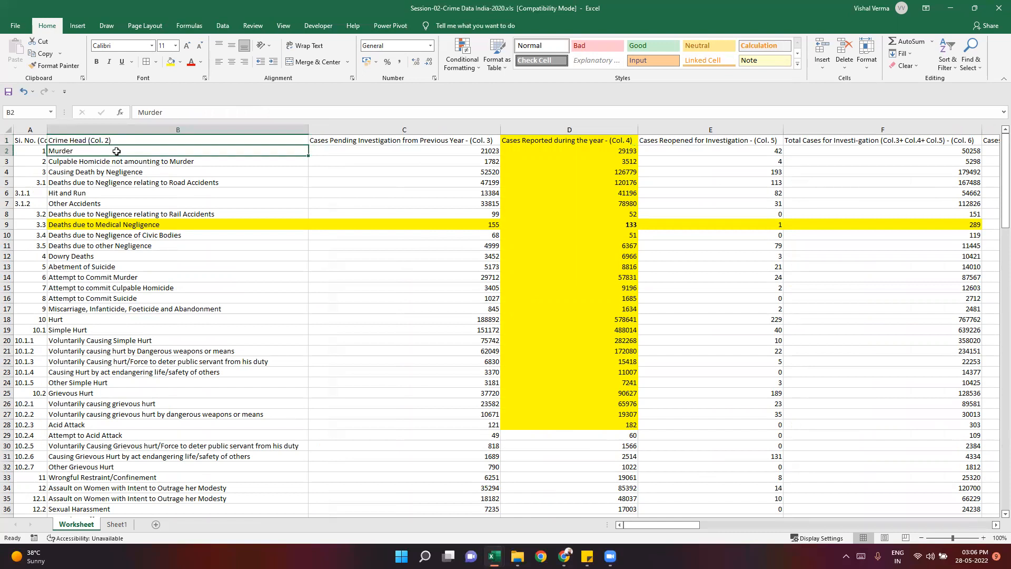
pyautogui.click(350, 142)
pyautogui.press('Right')
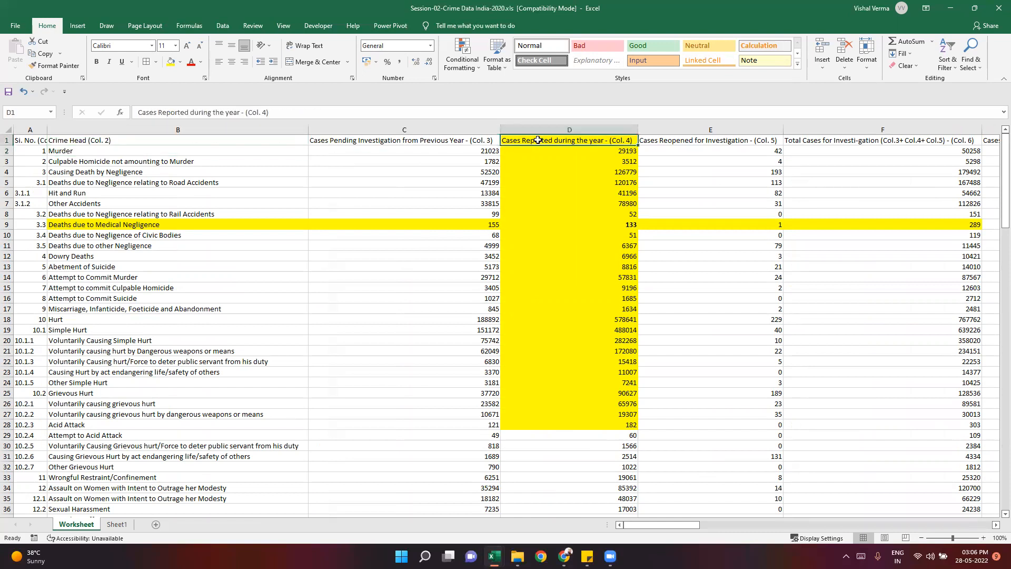
pyautogui.click(118, 524)
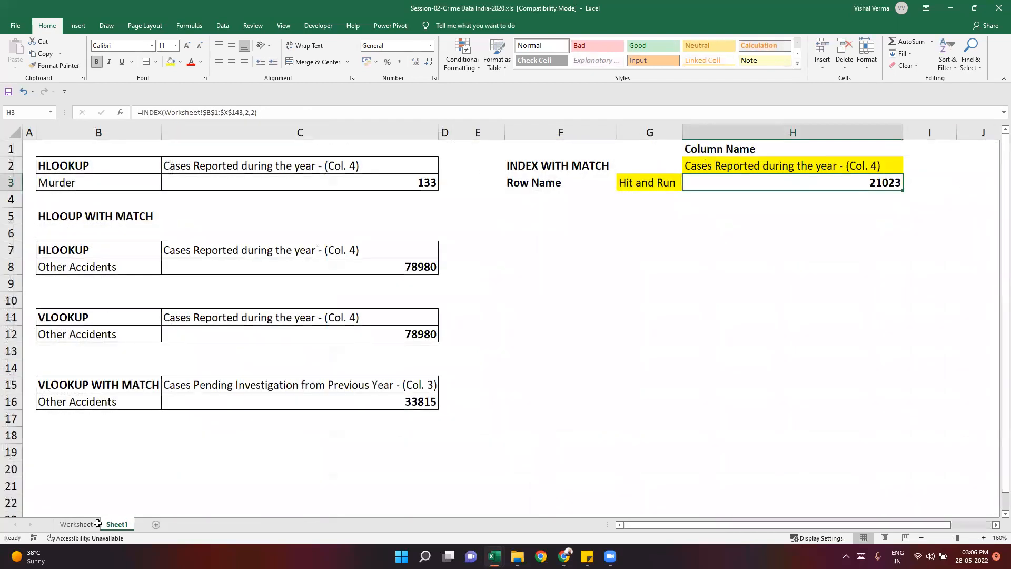
pyautogui.click(64, 524)
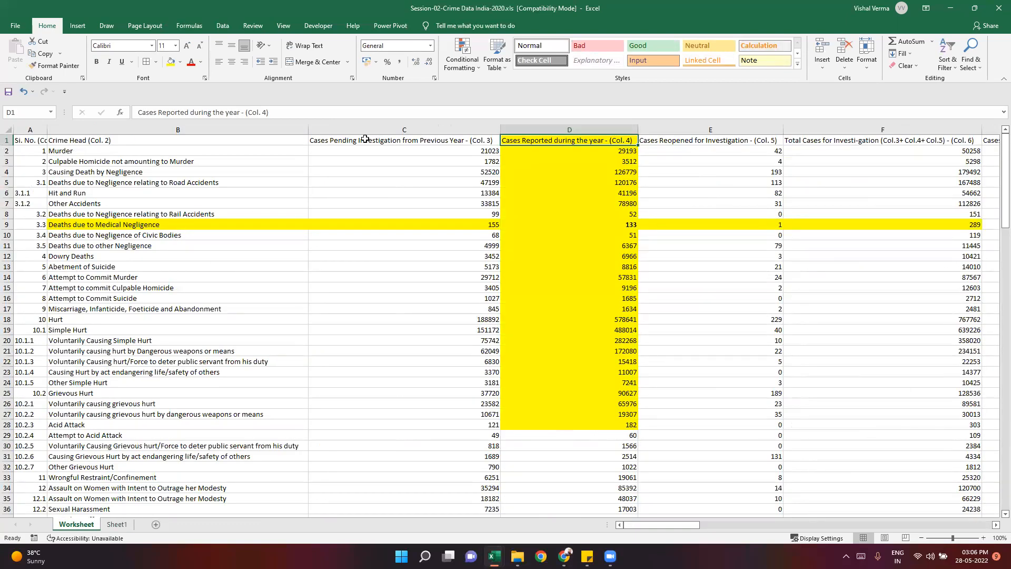
pyautogui.click(186, 150)
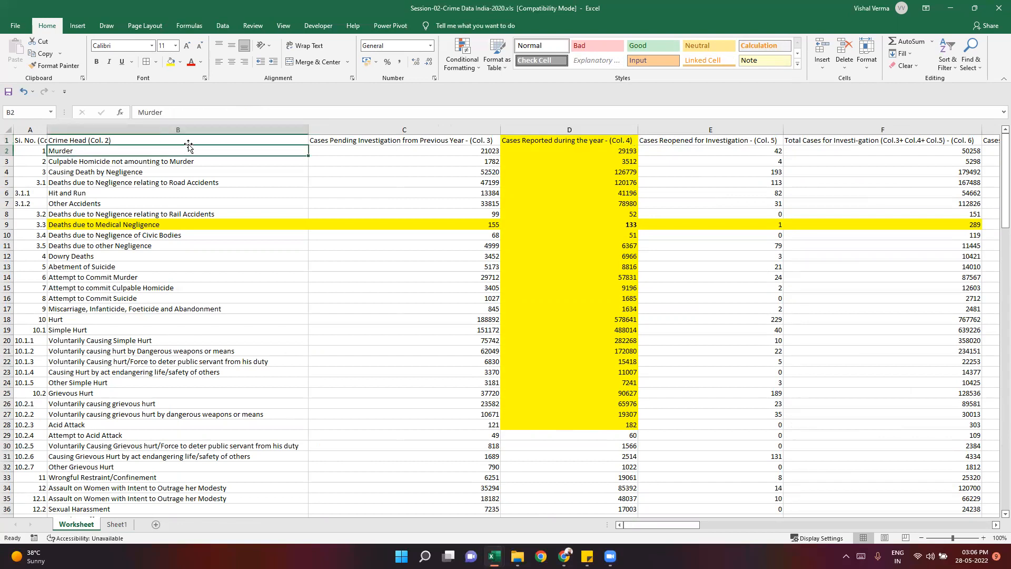
pyautogui.press('Right')
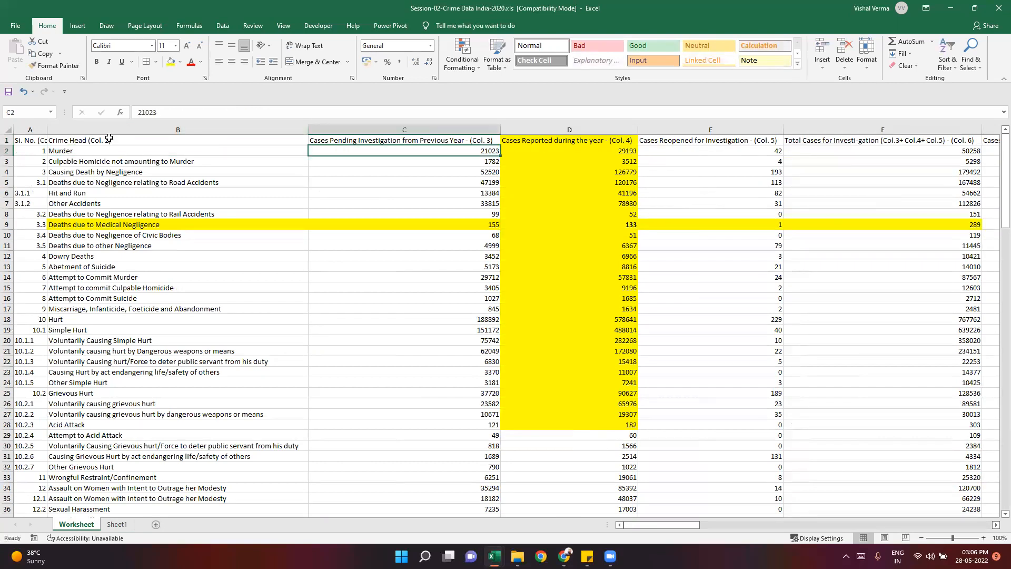
pyautogui.moveTo(400, 137); pyautogui.dragTo(417, 467)
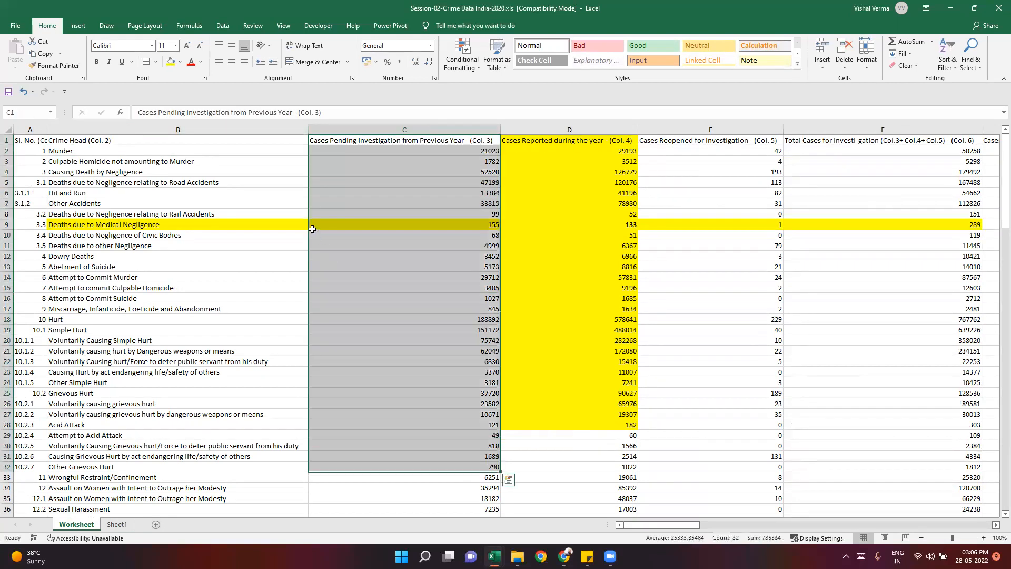
pyautogui.press('Down')
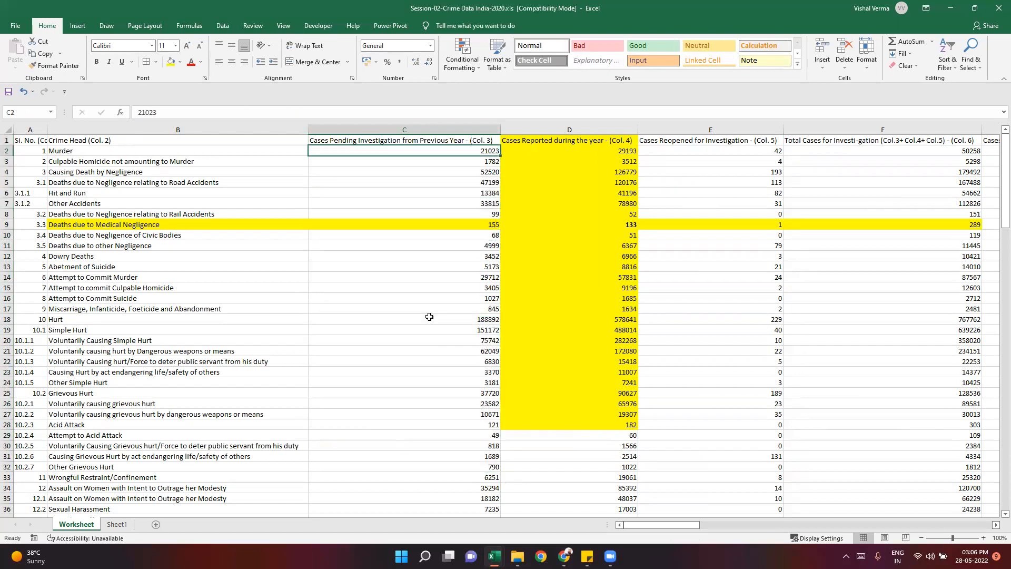
# - Make cell C2 on the Worksheet sheet bold and fill it with yellow
pyautogui.scroll(2, 449, 330)
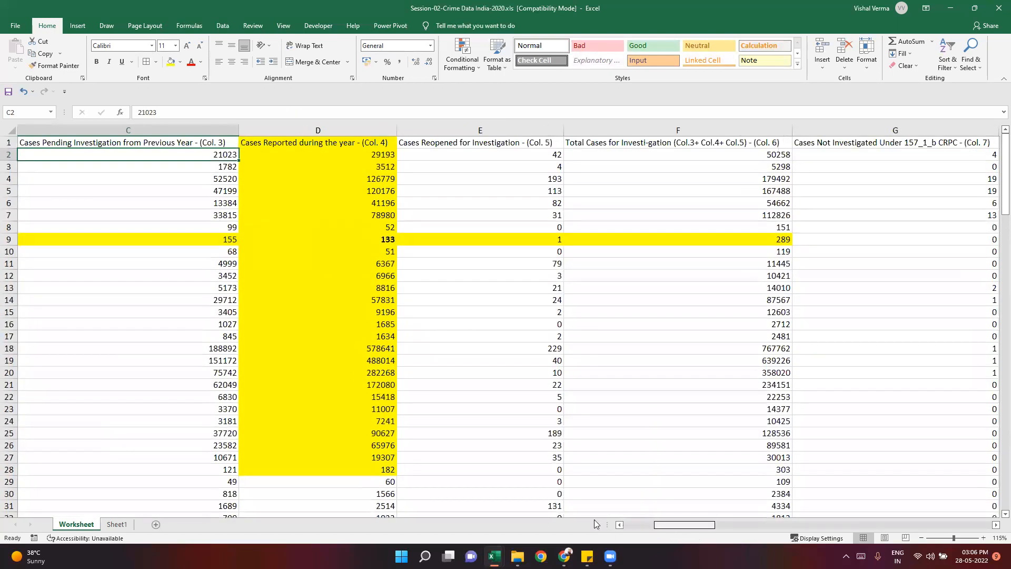
pyautogui.hscroll(-2, 476, 192)
pyautogui.click(97, 62)
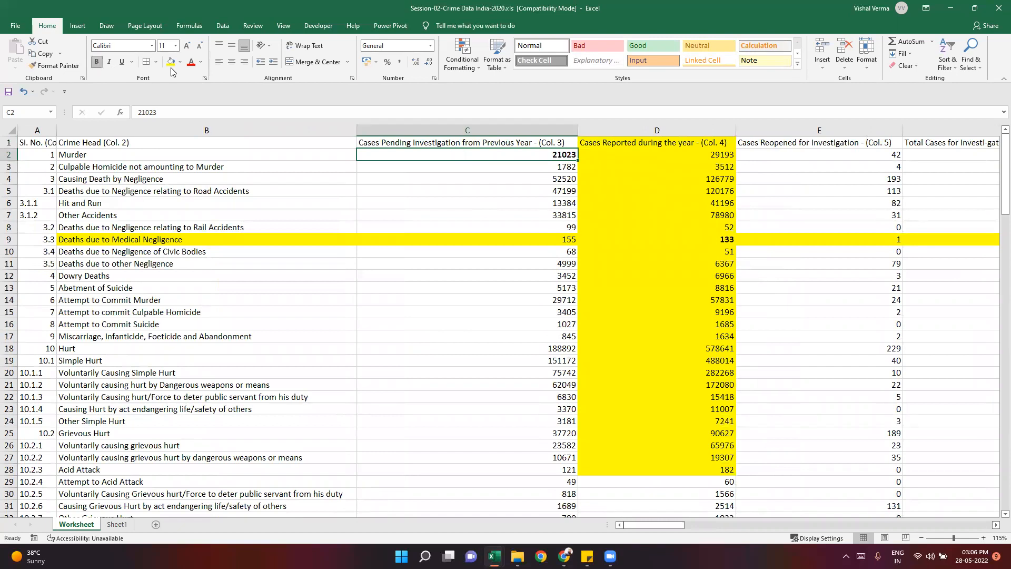
pyautogui.click(171, 62)
pyautogui.click(393, 344)
pyautogui.click(541, 152)
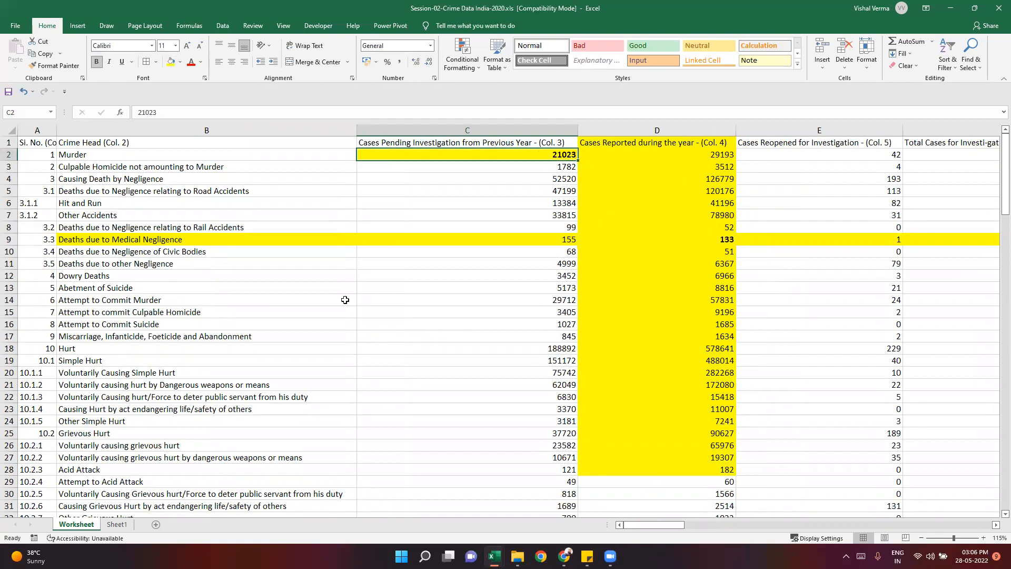
# - Review the array, row and column arguments of the INDEX formula in H3 on Sheet1
pyautogui.click(116, 524)
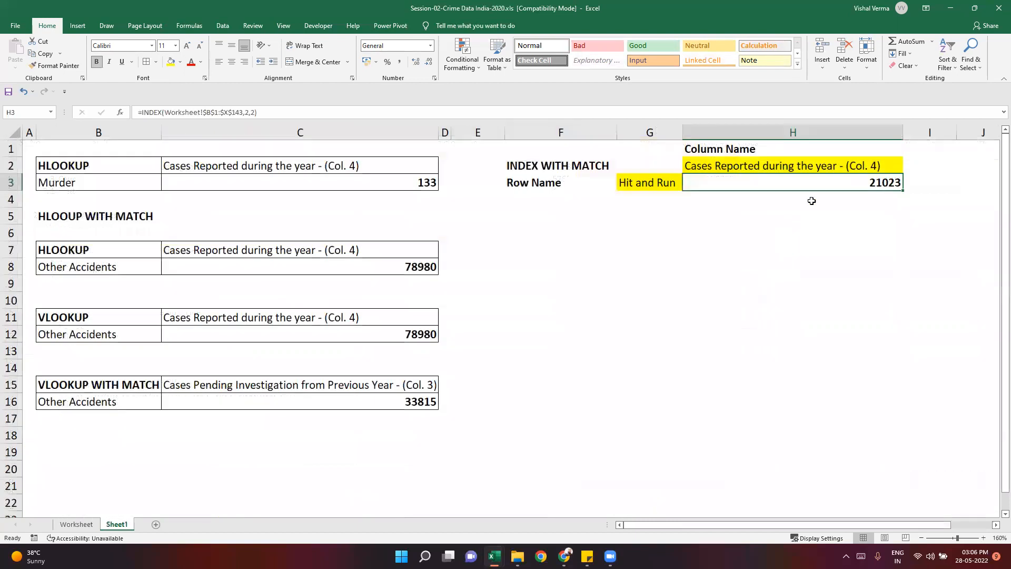
pyautogui.click(841, 180)
pyautogui.click(195, 113)
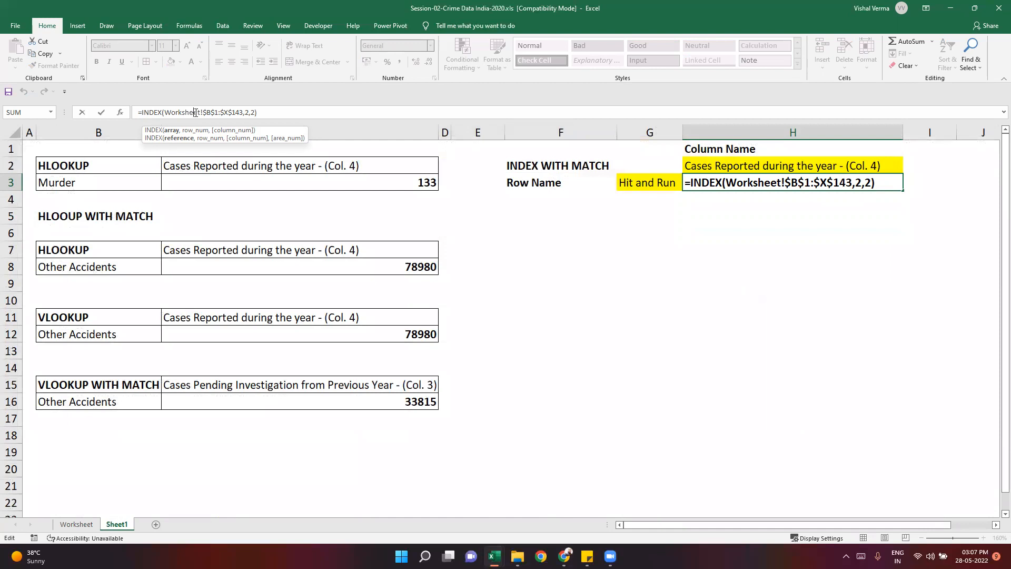
pyautogui.hotkey('ctrl', 'Return')
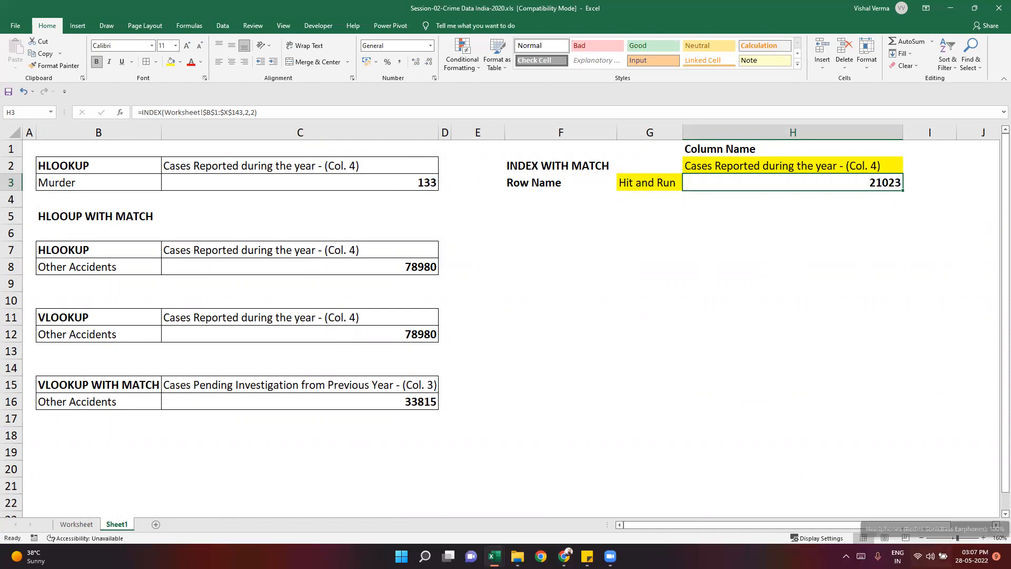
pyautogui.click(930, 556)
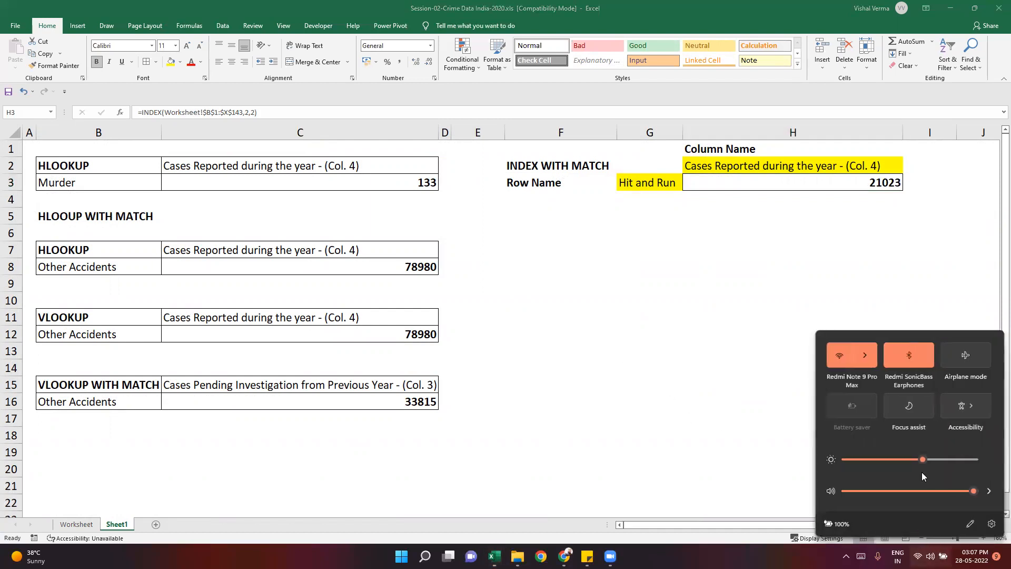
# - Connect the computer to the NeverAsk Wi-Fi network and return to the workbook
pyautogui.click(871, 360)
pyautogui.click(889, 425)
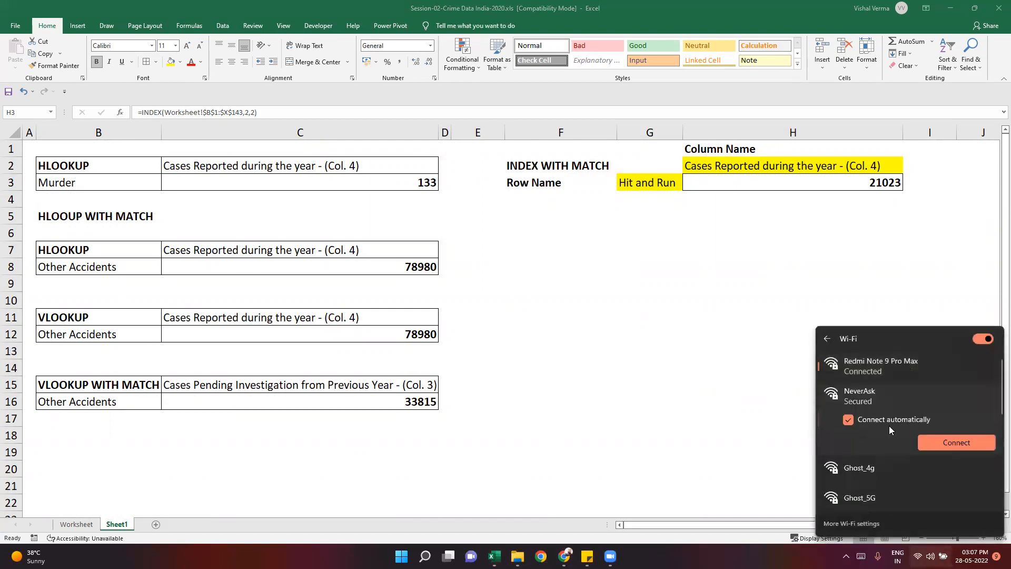
pyautogui.click(959, 442)
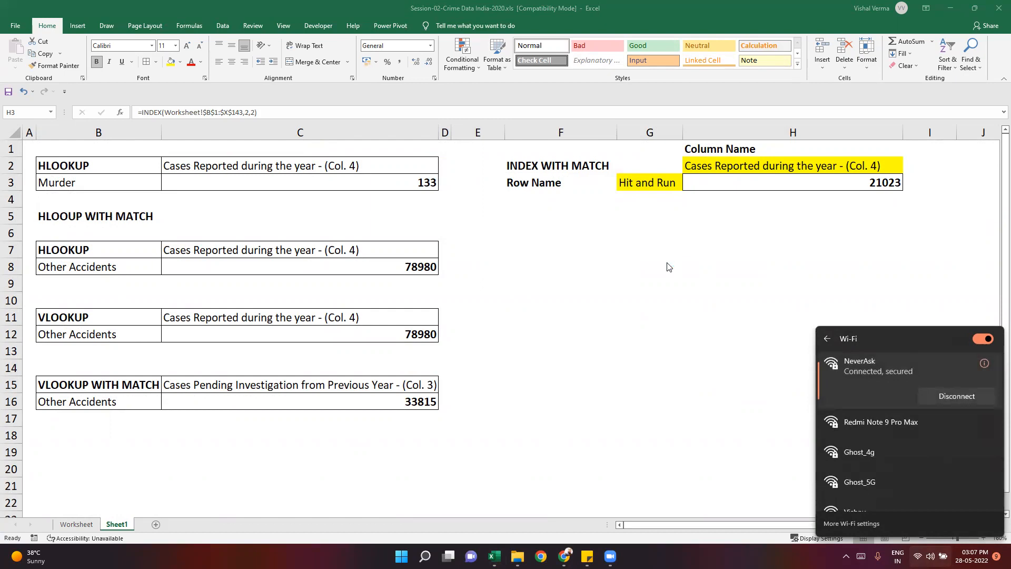
pyautogui.click(667, 261)
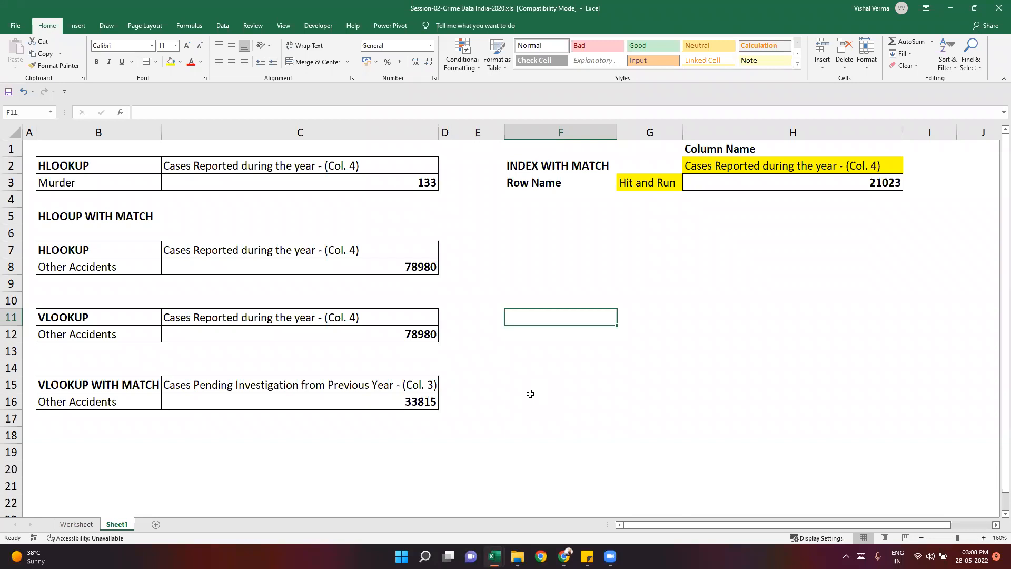
# - Compare the INDEX formula in H3 on Sheet1 with the cell at row 2, column 2 of its array on the Worksheet sheet
pyautogui.click(744, 181)
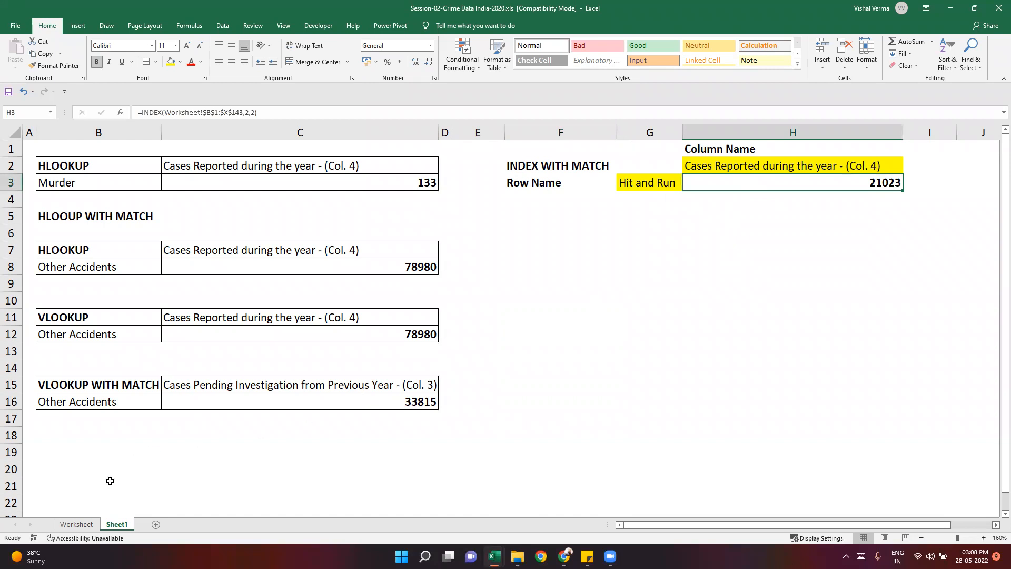
pyautogui.hotkey('ctrl', 'pageup')
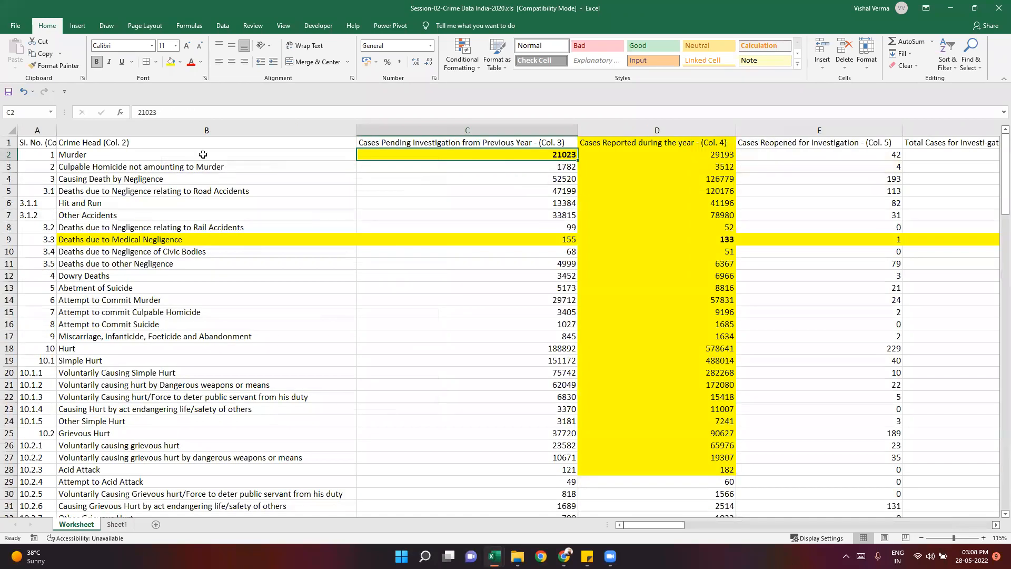
pyautogui.moveTo(203, 144); pyautogui.dragTo(506, 156)
pyautogui.click(468, 351)
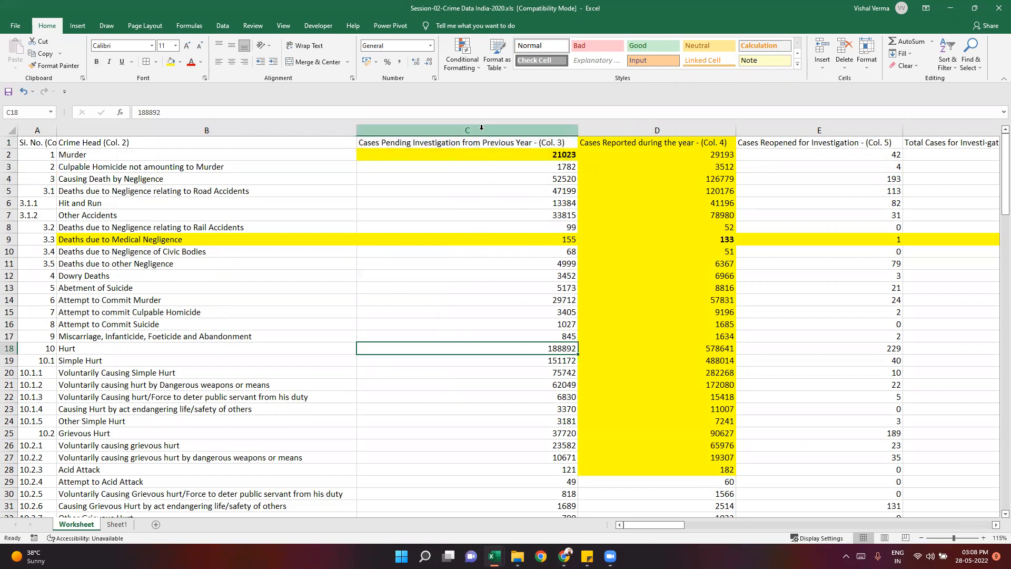
pyautogui.click(480, 127)
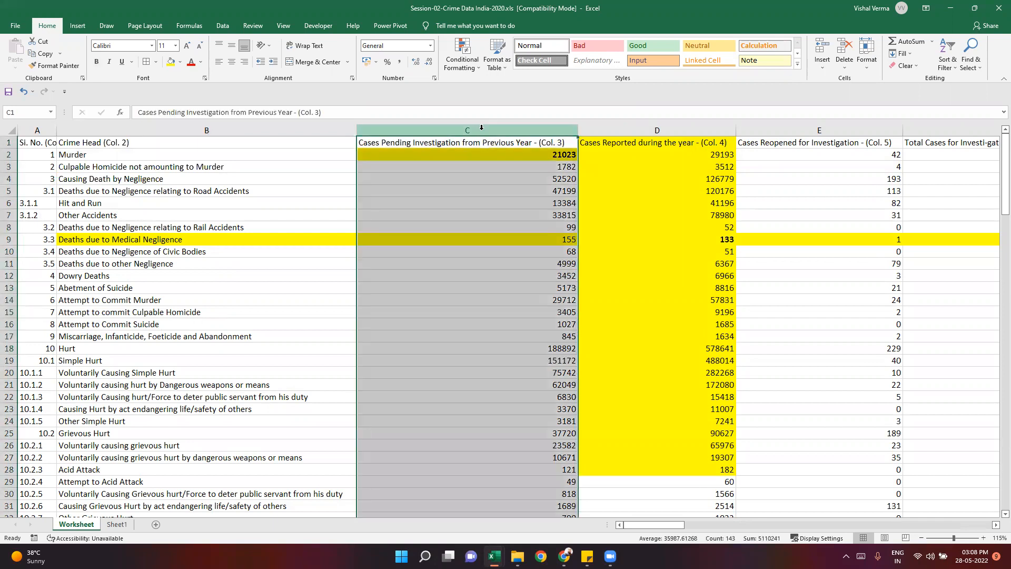
pyautogui.click(167, 153)
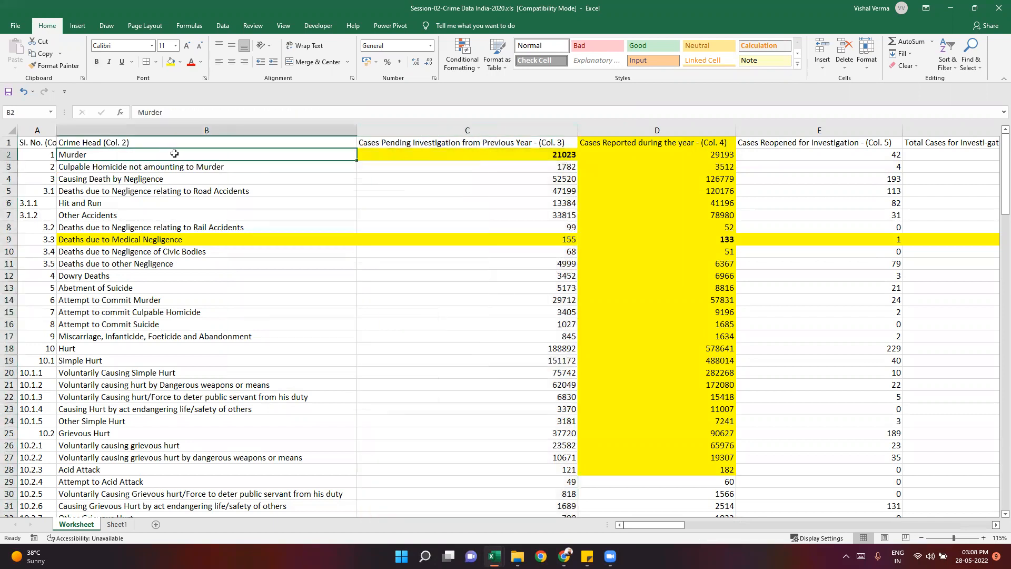
pyautogui.click(519, 156)
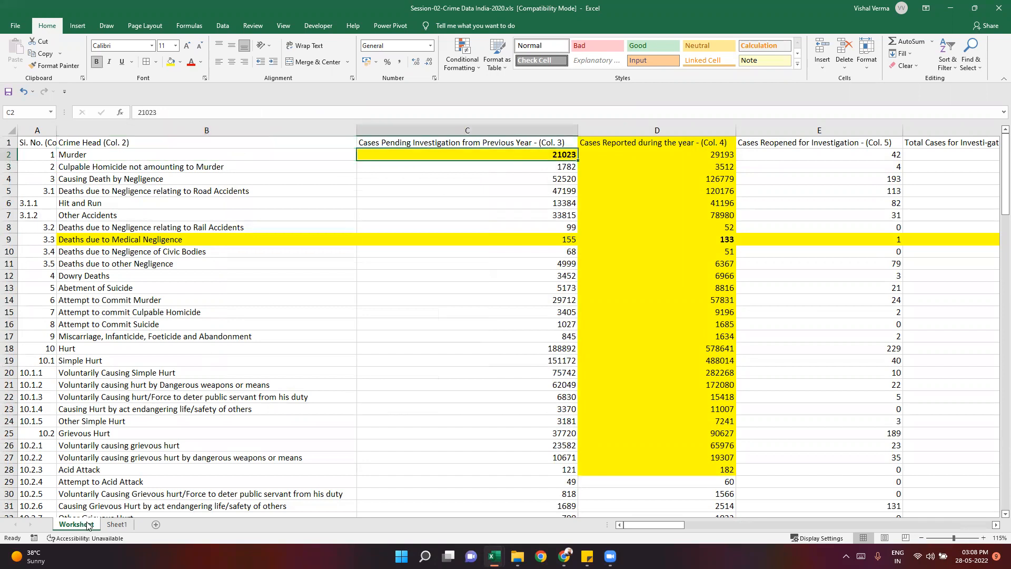
pyautogui.click(111, 524)
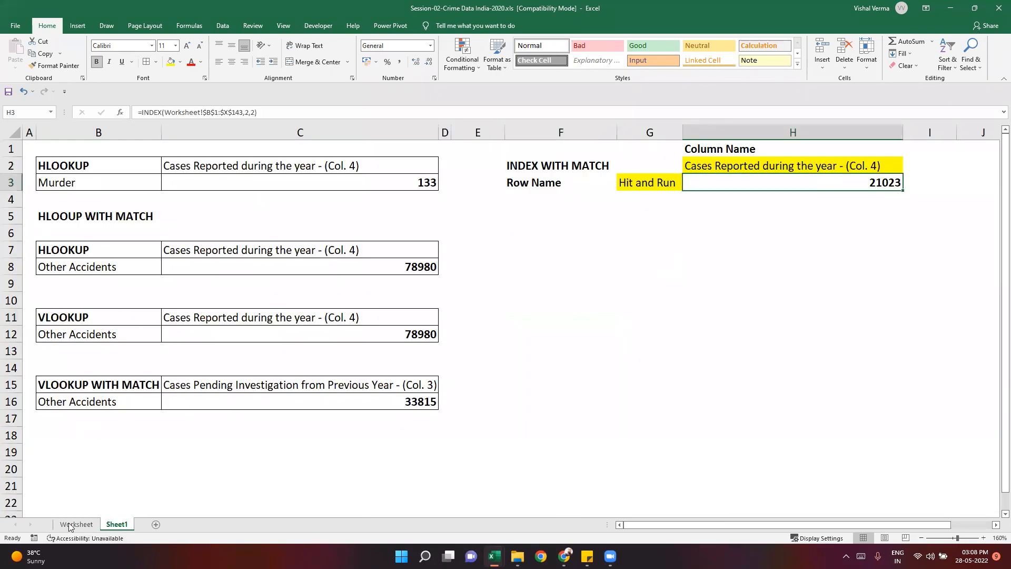
pyautogui.click(70, 525)
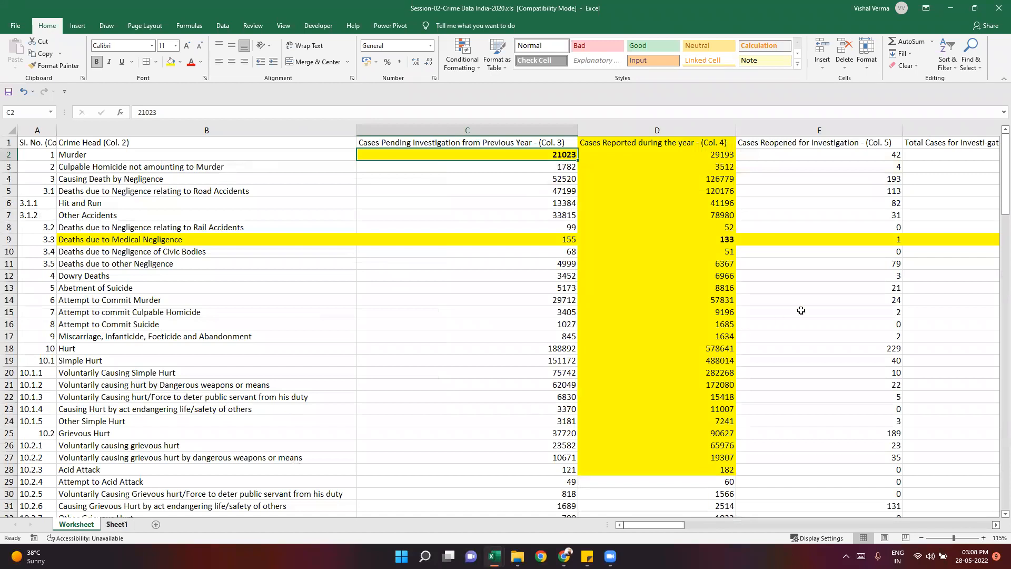
pyautogui.hotkey('ctrl', 'pagedown')
pyautogui.click(812, 287)
pyautogui.click(800, 182)
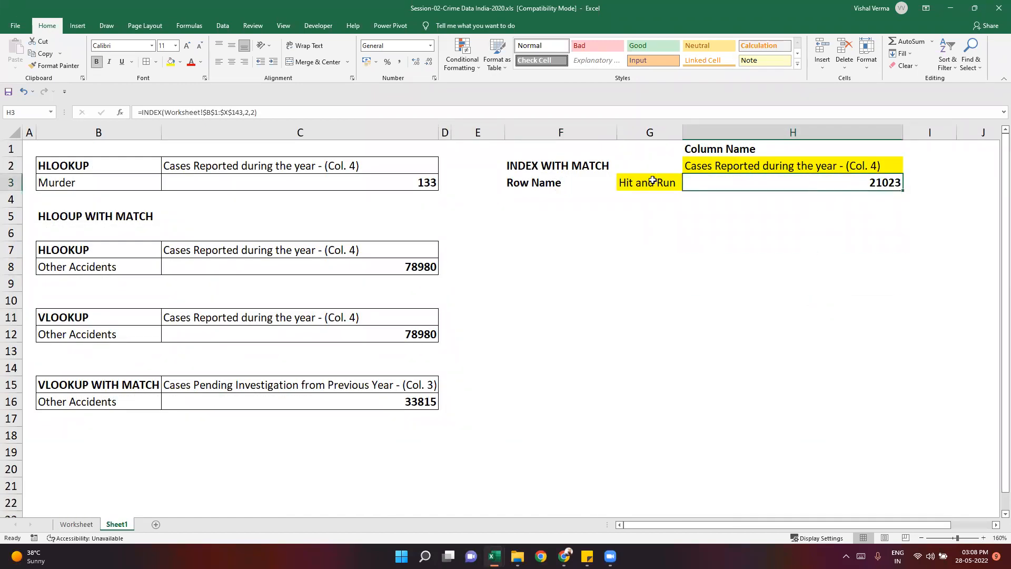
pyautogui.click(799, 238)
pyautogui.click(793, 184)
# - Examine the hard-coded row index in the HLOOKUP formula in C3 and the column index in the VLOOKUP formula in C12
pyautogui.click(368, 182)
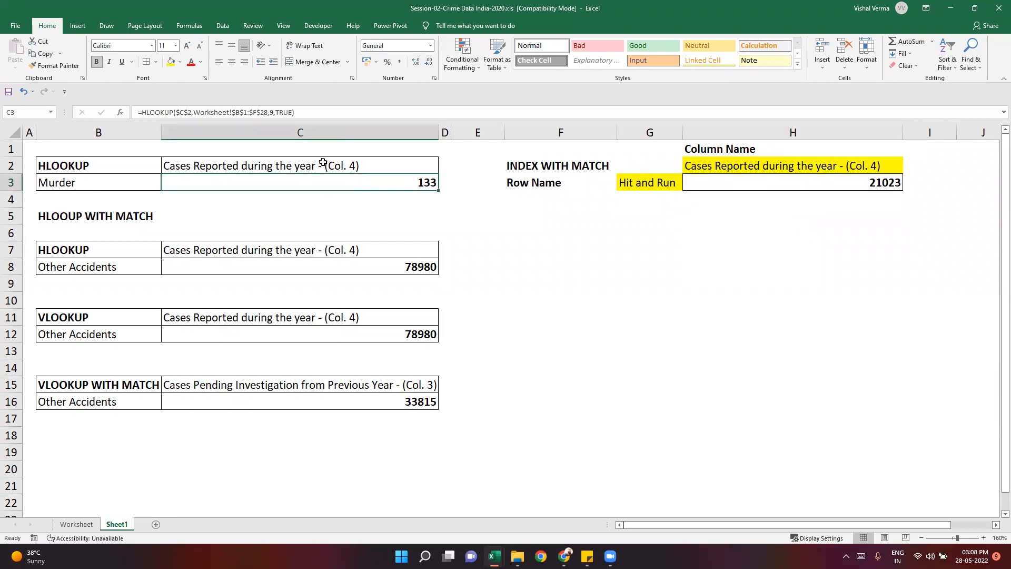
pyautogui.click(272, 112)
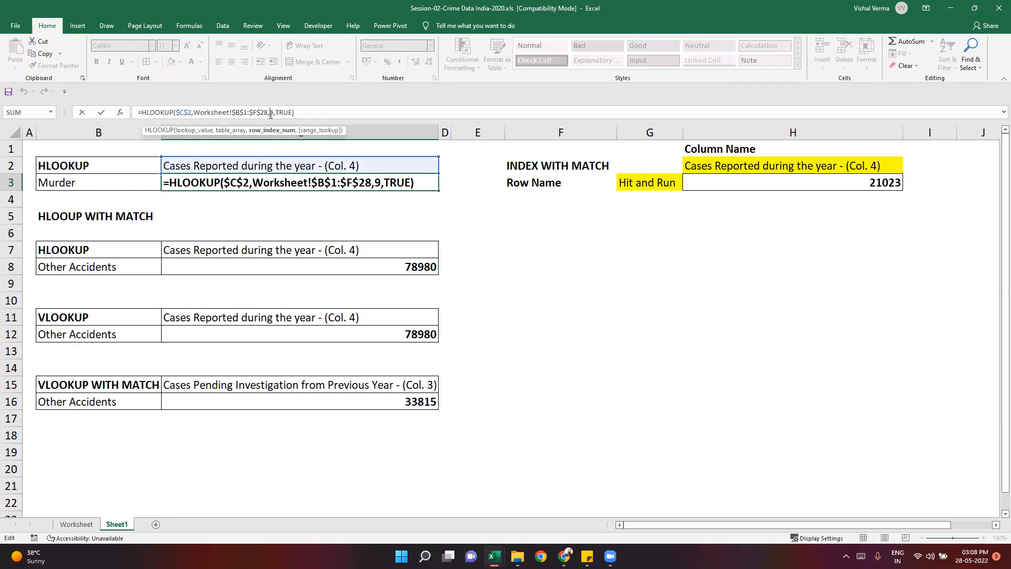
pyautogui.press('Escape')
pyautogui.click(318, 332)
pyautogui.click(280, 112)
pyautogui.press('Escape')
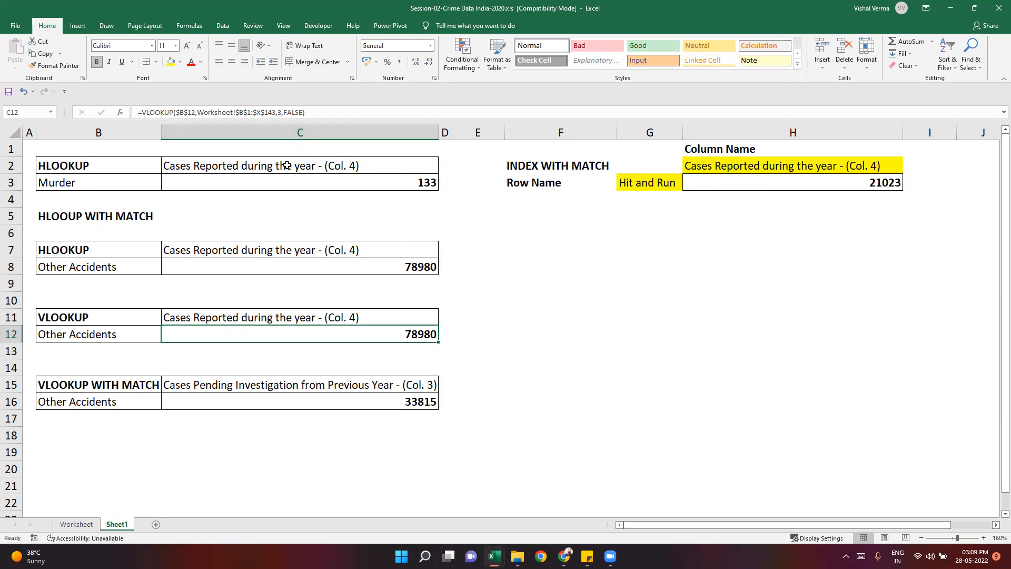
pyautogui.click(280, 186)
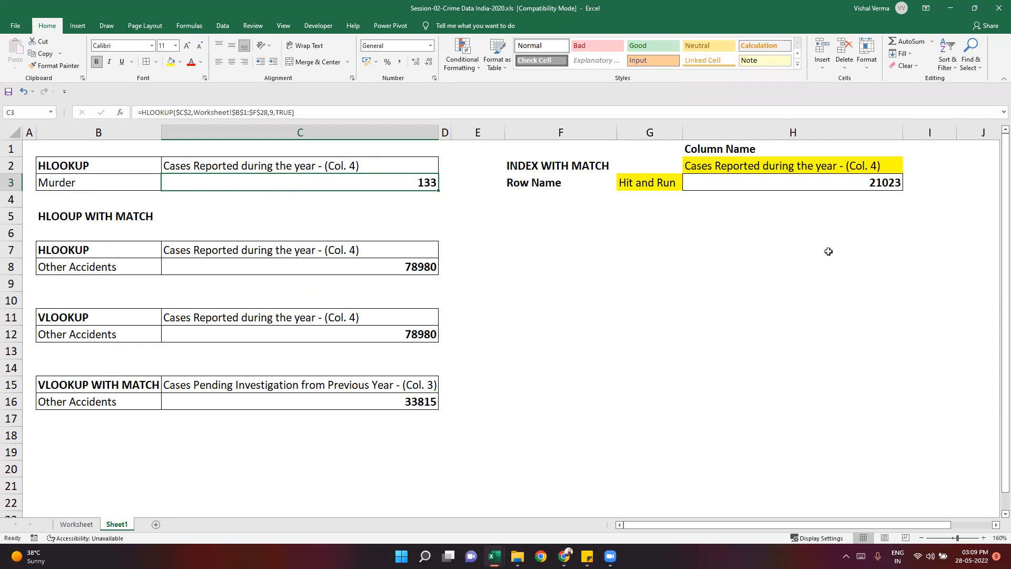
# - Check the row and column arguments of the INDEX formula in H3 against the row name in G3 and column name in H2
pyautogui.click(881, 186)
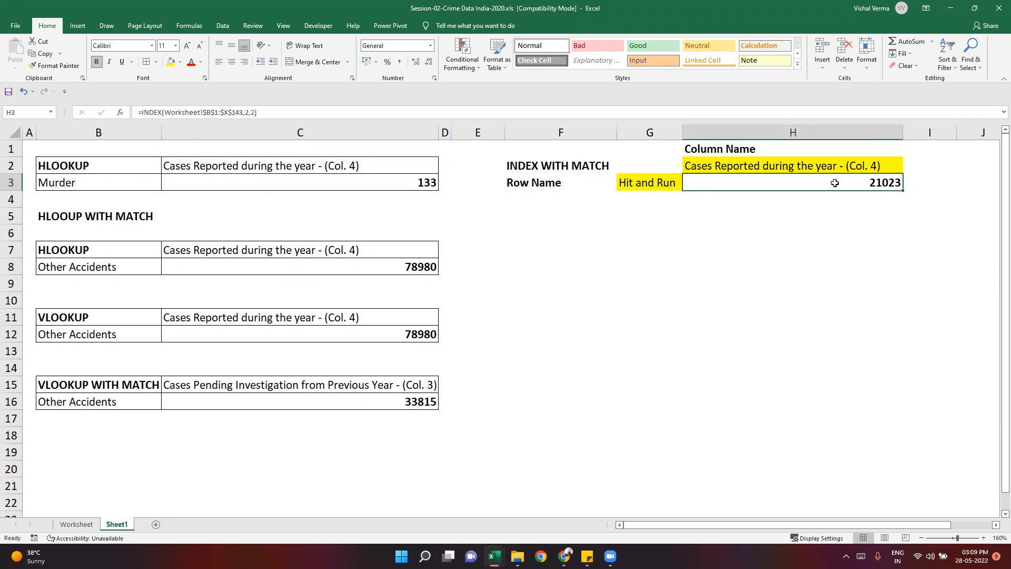
pyautogui.click(247, 114)
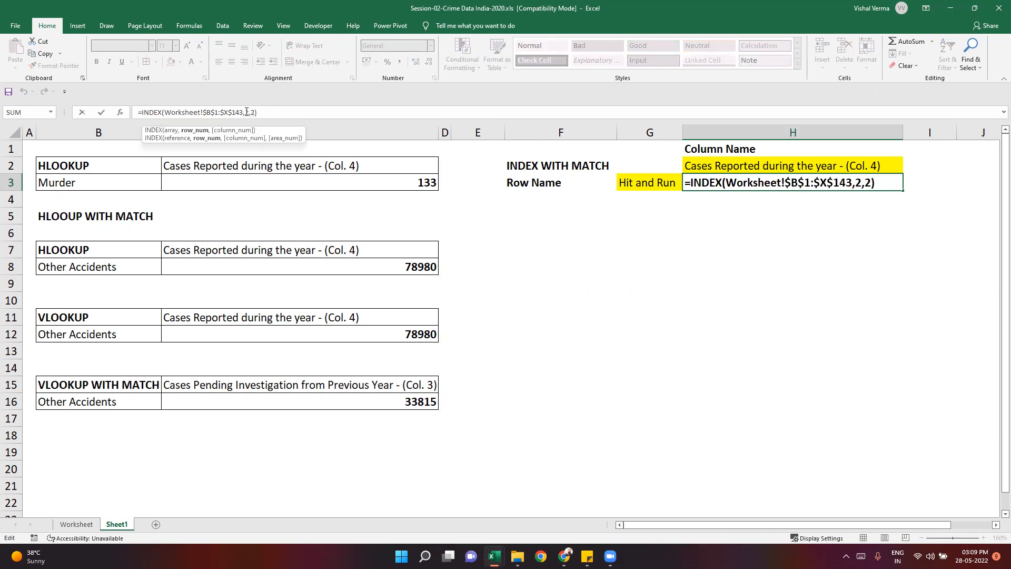
pyautogui.click(793, 313)
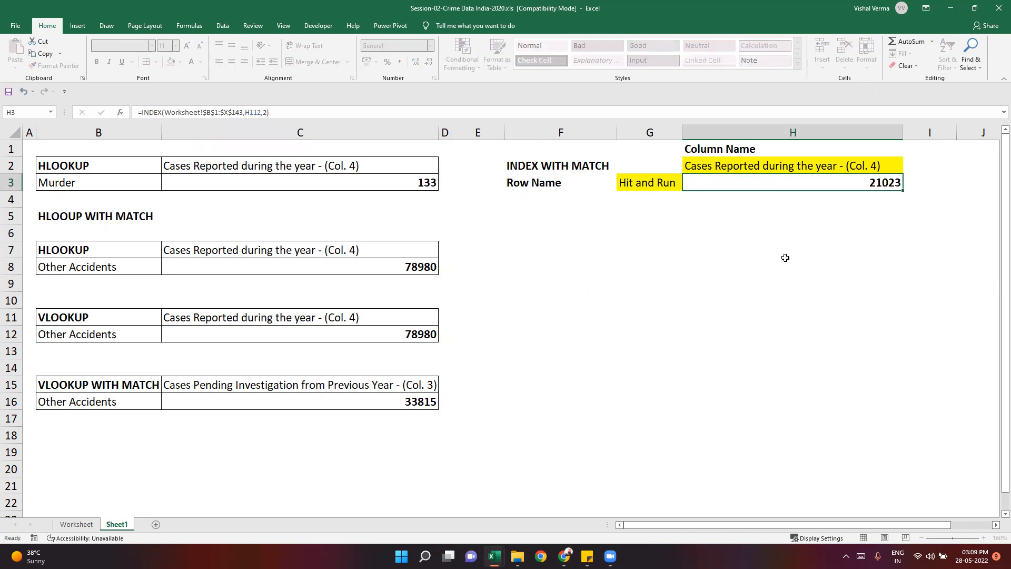
pyautogui.hotkey('ctrl', 'Return')
pyautogui.click(727, 166)
pyautogui.click(630, 183)
pyautogui.click(705, 167)
pyautogui.click(644, 185)
pyautogui.click(750, 166)
pyautogui.click(866, 185)
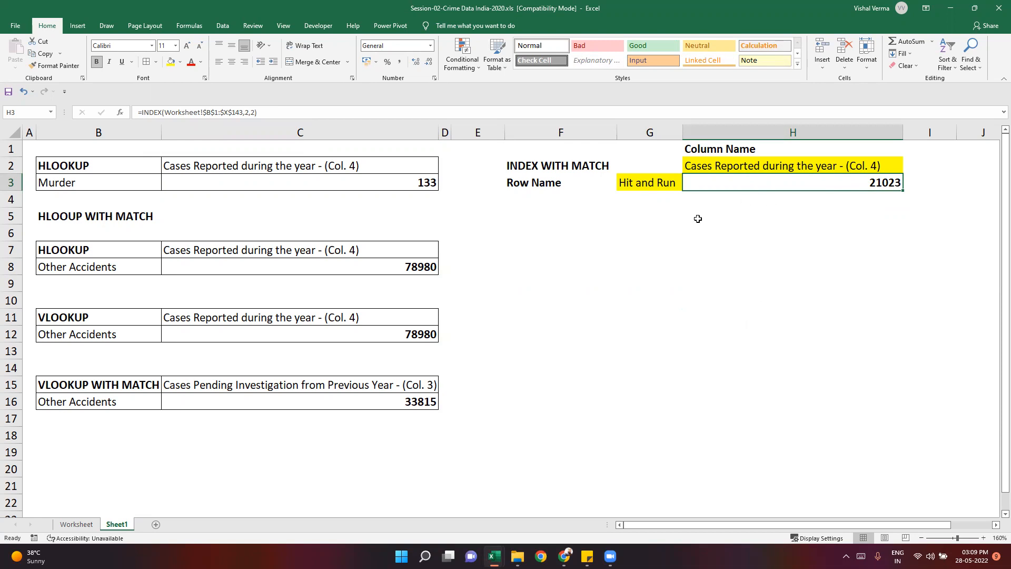
# - Change the heading in F2 on Sheet1 to INDEX
pyautogui.click(732, 231)
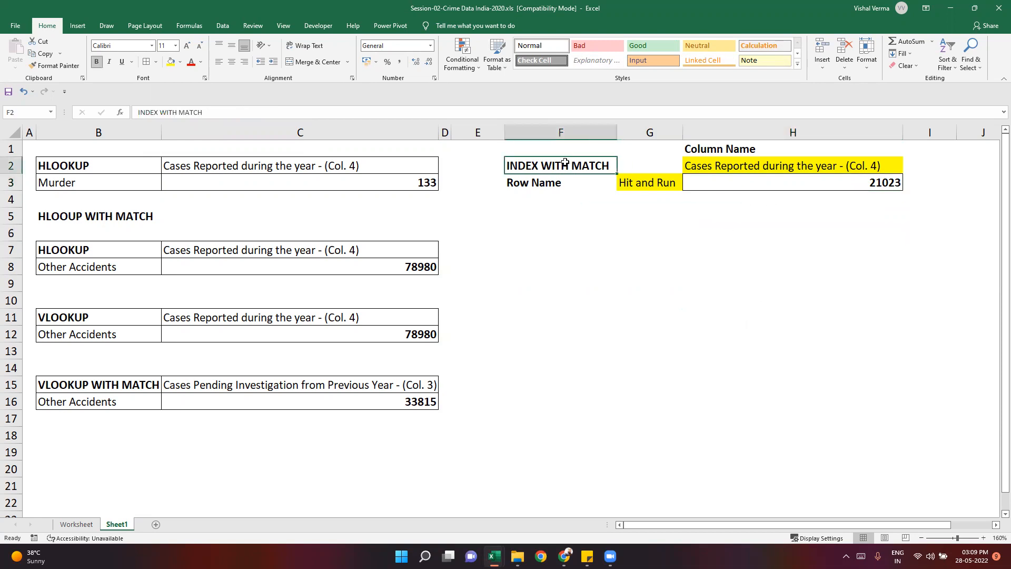
pyautogui.write('INDEX')
pyautogui.press('Return')
# - Copy the INDEX example block F1:H3 and paste it starting at cell F6
pyautogui.press('Up')
pyautogui.press('Up')
pyautogui.hotkey('shift', 'Right')
pyautogui.hotkey('shift', 'Right')
pyautogui.hotkey('shift', 'Down')
pyautogui.hotkey('shift', 'Down')
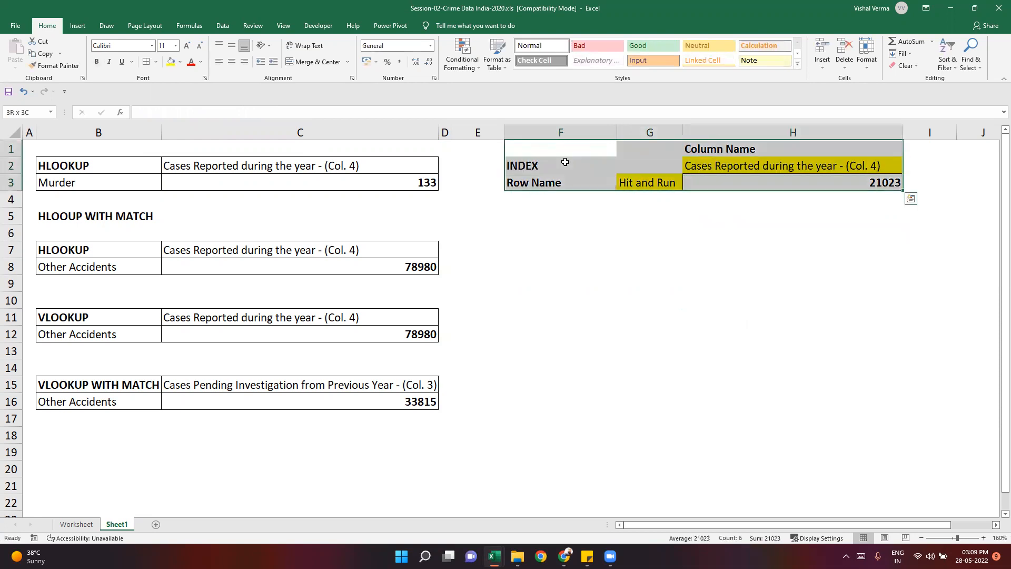
pyautogui.hotkey('ctrl', 'c')
pyautogui.press('Down')
pyautogui.press('Down')
pyautogui.press('Down')
pyautogui.press('Down')
pyautogui.press('Down')
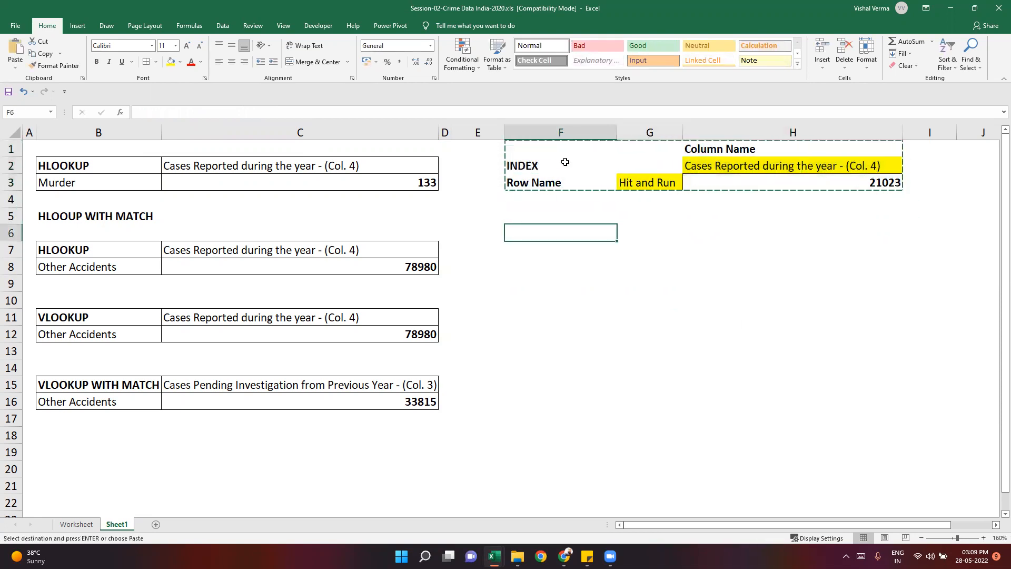
pyautogui.hotkey('ctrl', 'v')
pyautogui.press('Escape')
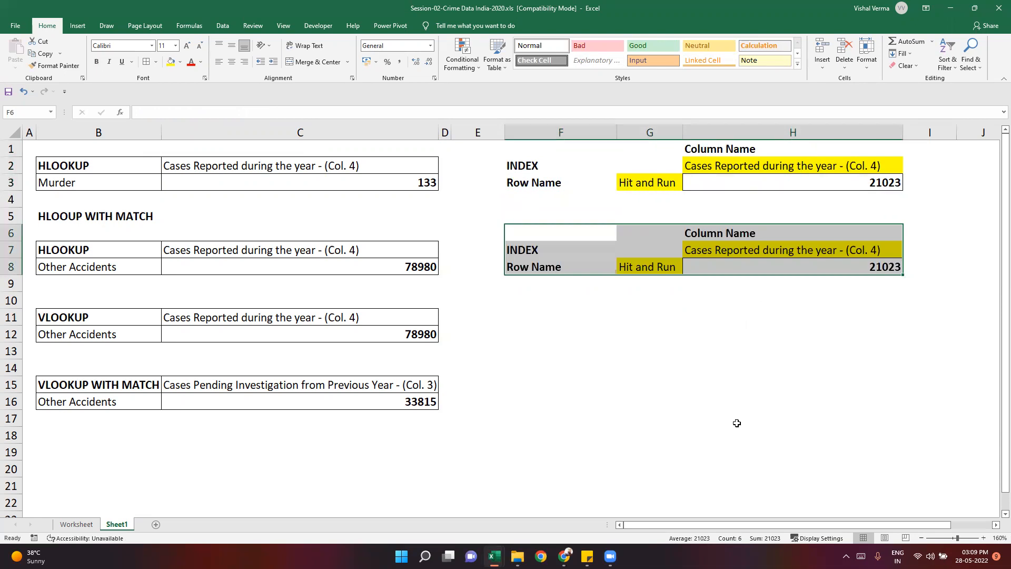
# - Change the heading of the copied block in F7 to INDEX WITH MATCH
pyautogui.click(769, 451)
pyautogui.click(524, 243)
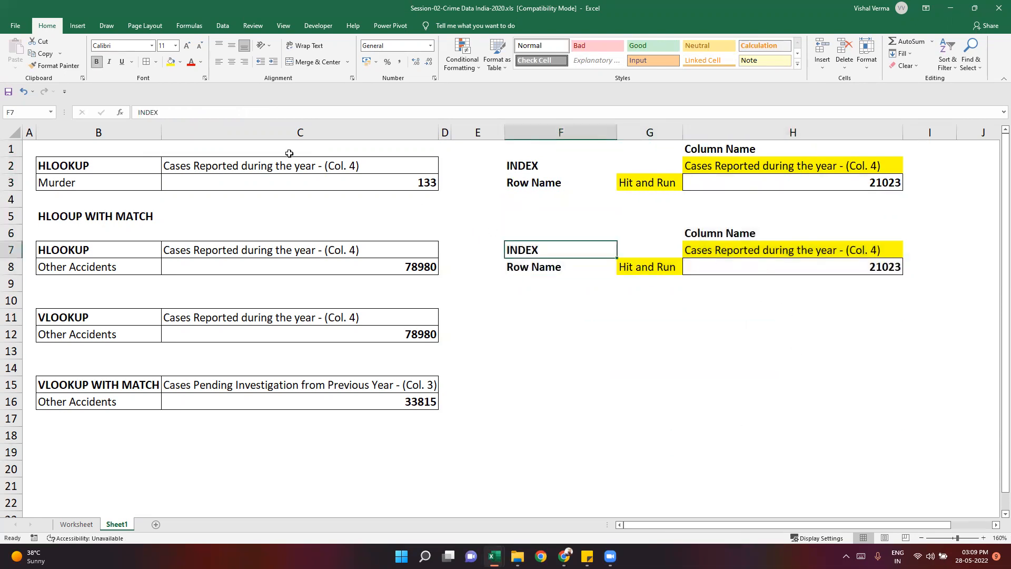
pyautogui.click(241, 120)
pyautogui.write('WITH')
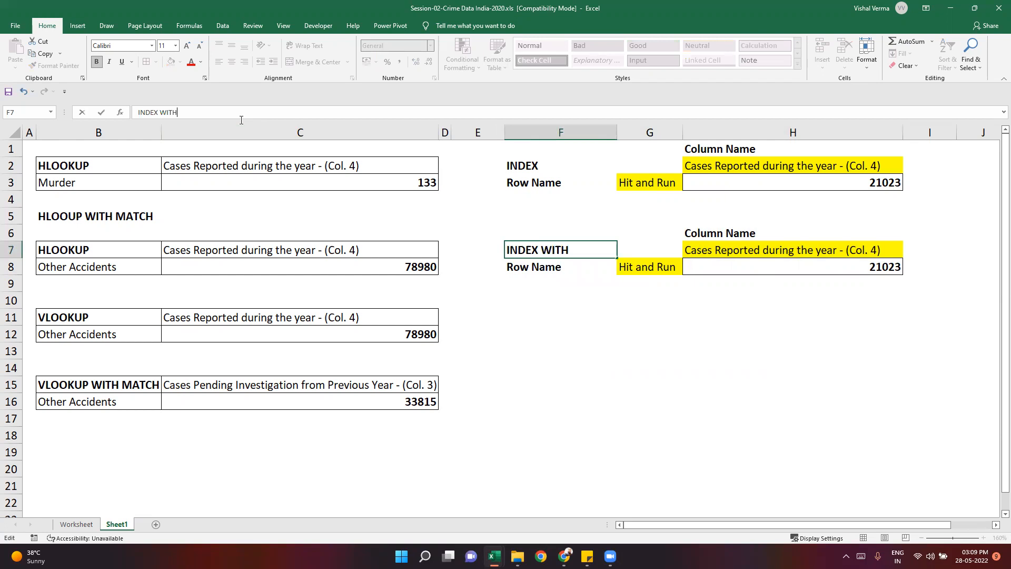
pyautogui.write(' MATCH')
pyautogui.press('Return')
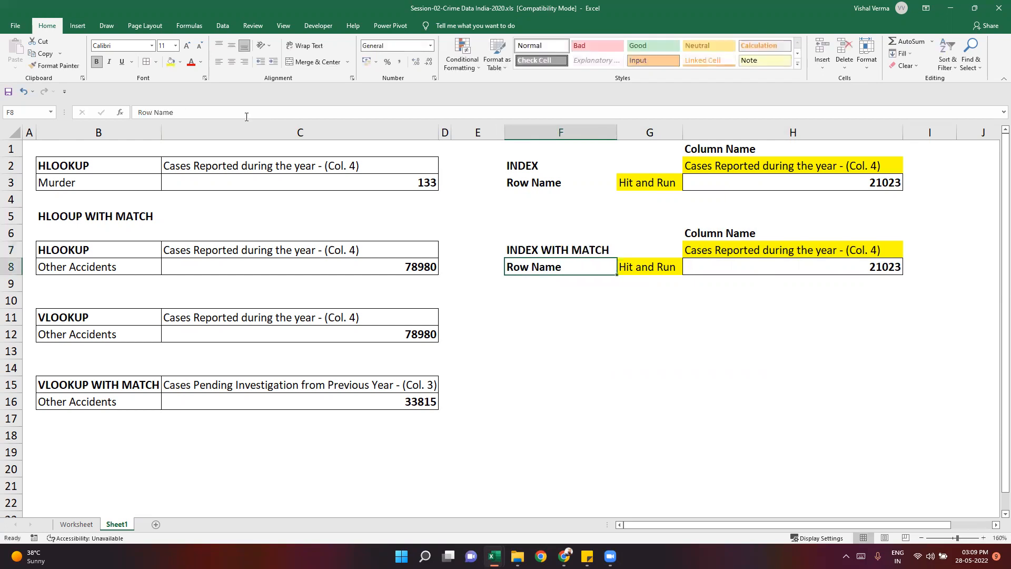
pyautogui.click(823, 268)
pyautogui.click(215, 112)
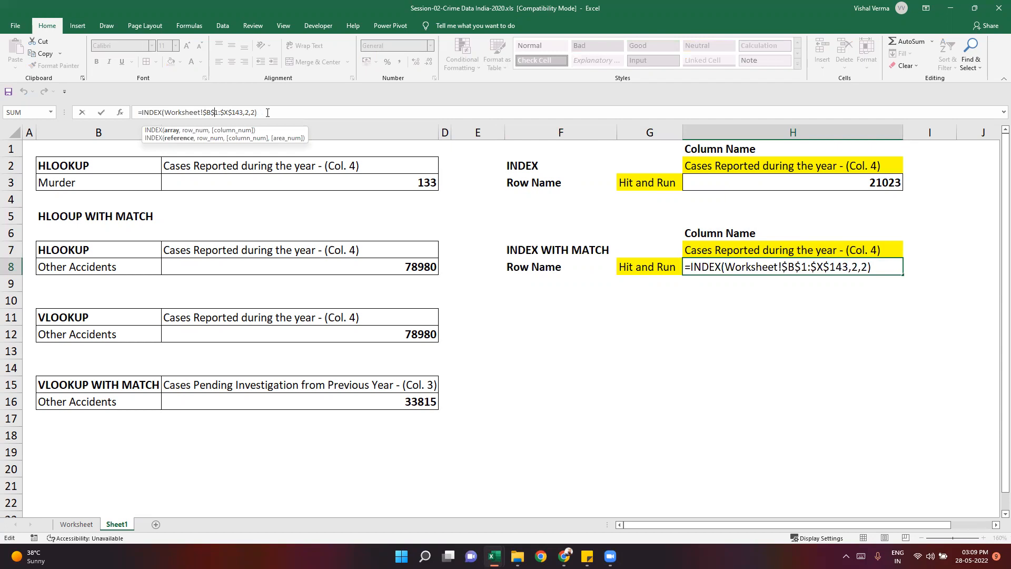
pyautogui.click(744, 382)
# - Replace the hard-coded row number in the INDEX formula in H8 with the start of a MATCH function
pyautogui.click(769, 268)
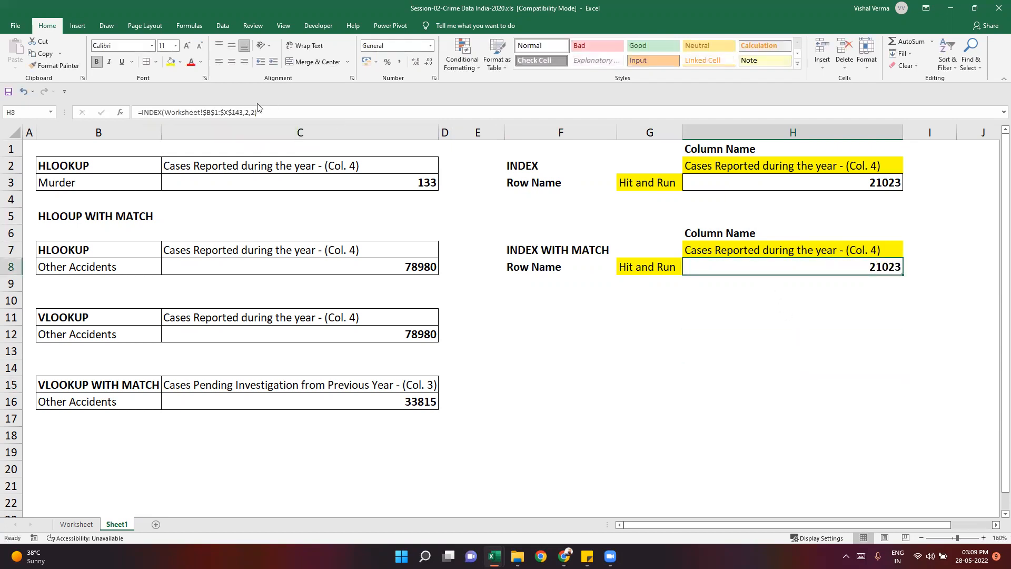
pyautogui.click(252, 116)
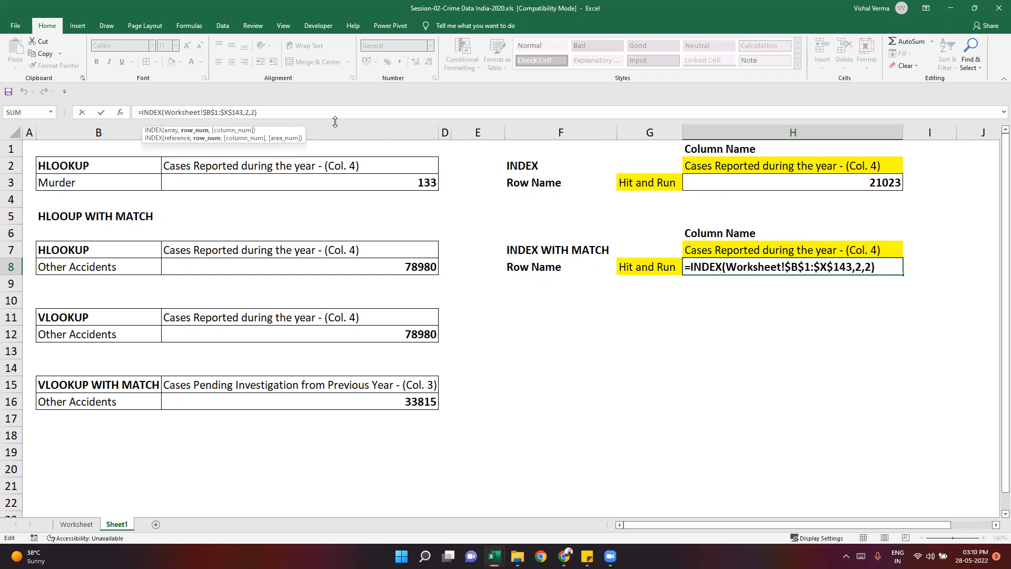
pyautogui.press('BackSpace')
pyautogui.write('mat')
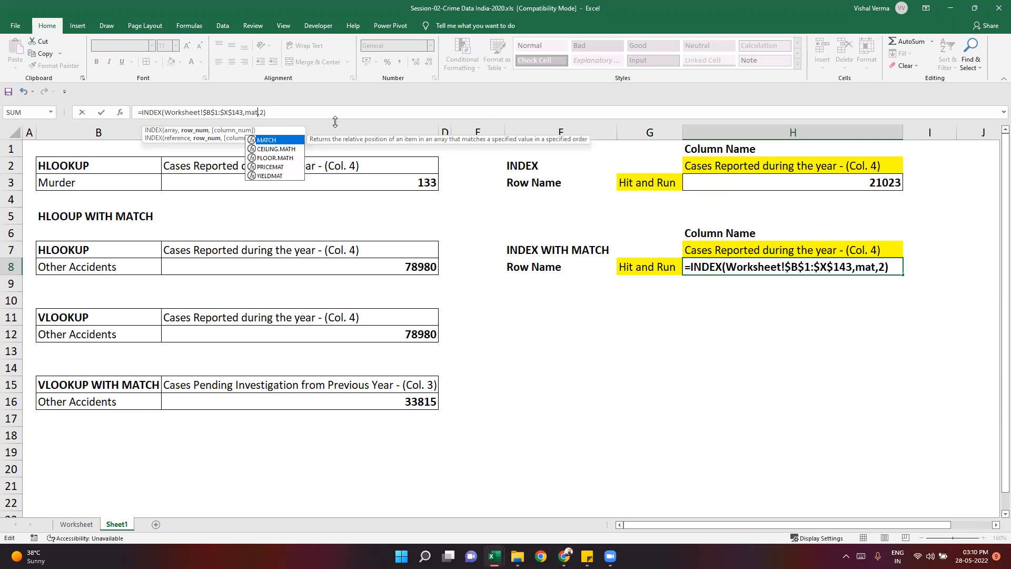
pyautogui.press('Tab')
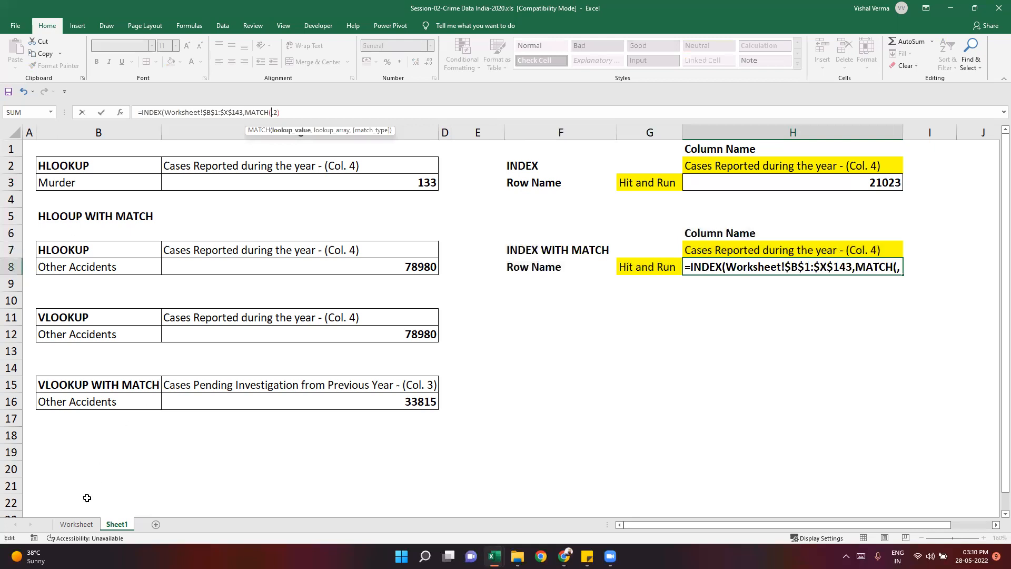
pyautogui.click(74, 526)
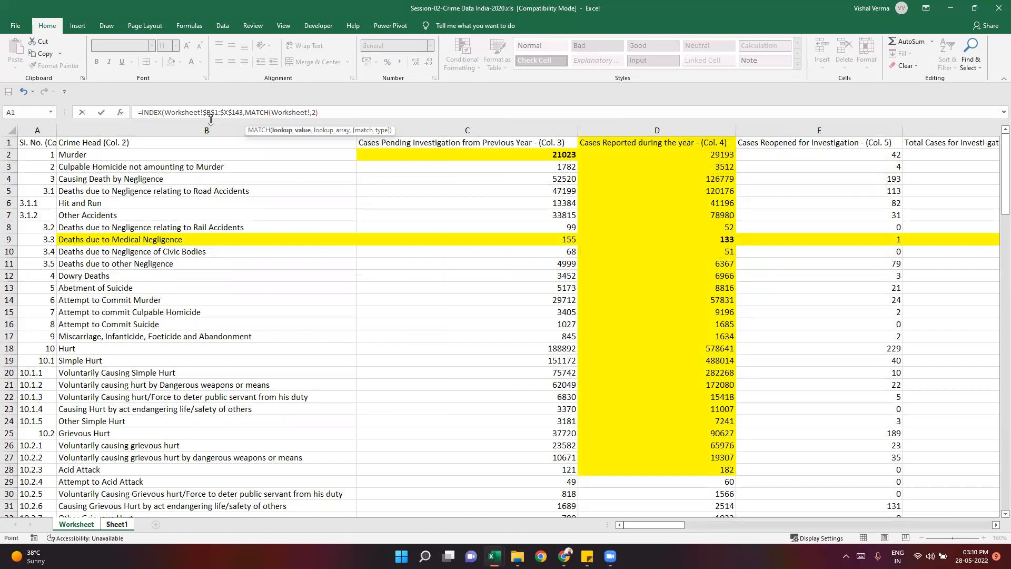
pyautogui.click(183, 142)
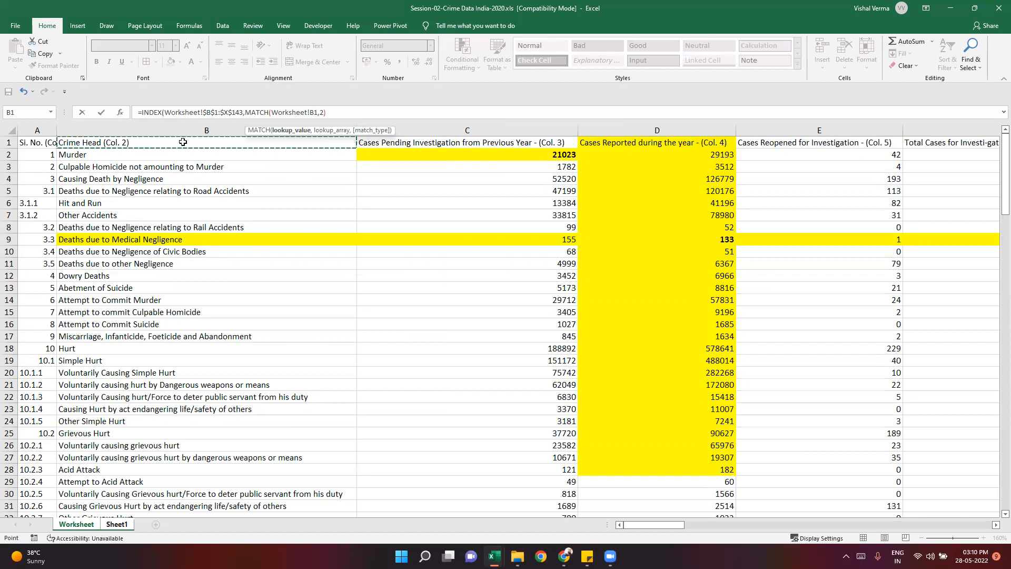
pyautogui.hotkey('ctrl', 'shift', 'Down')
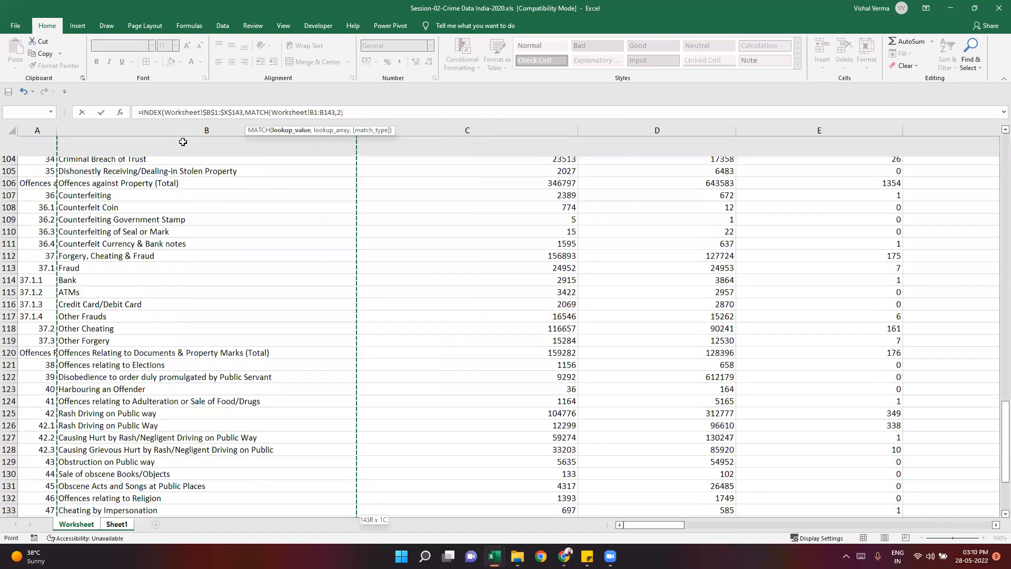
pyautogui.press('F4')
pyautogui.write(',')
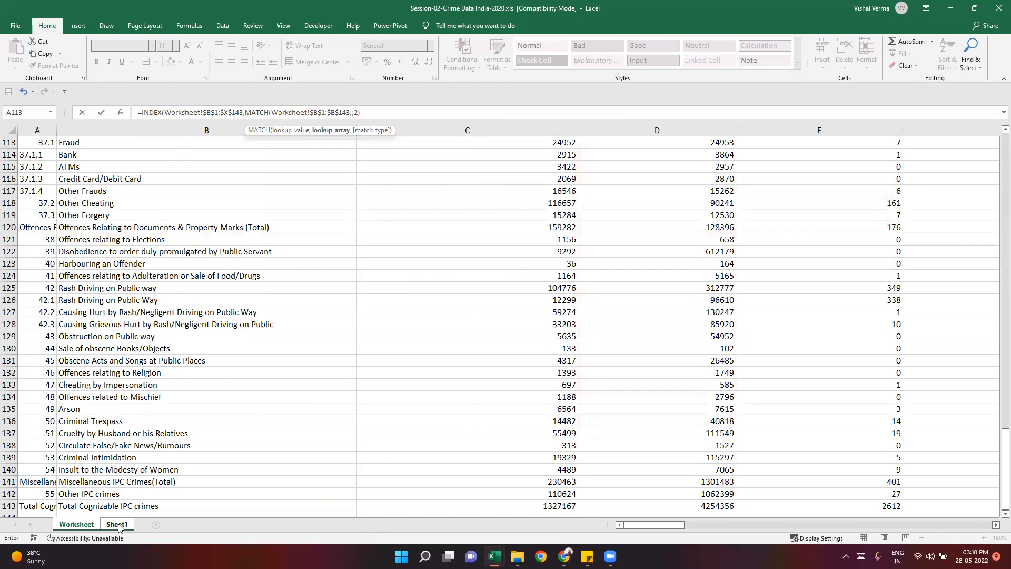
pyautogui.press('Escape')
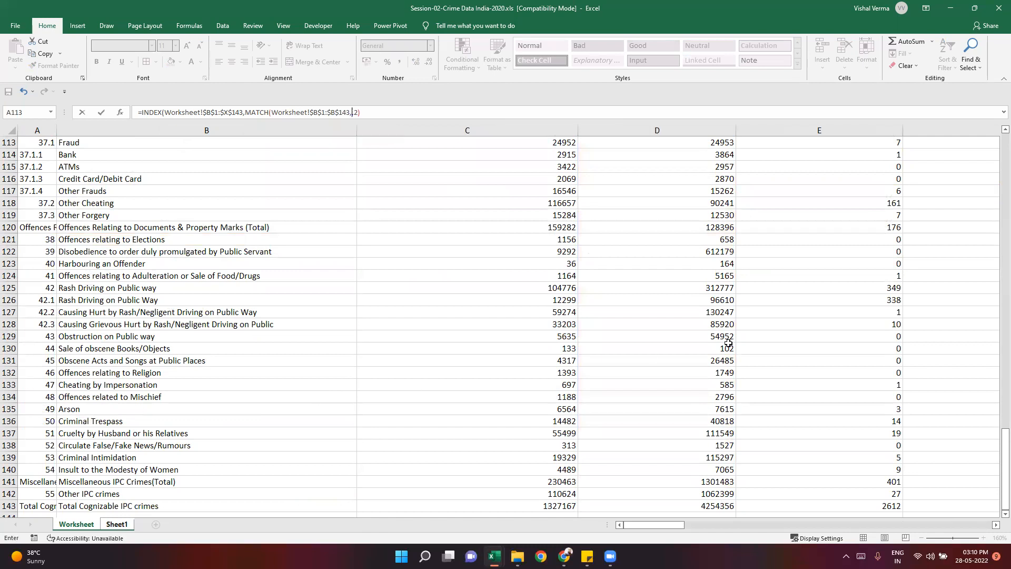
# - Restart the MATCH function as the row argument of the INDEX formula in H8, with $G$8 as its lookup value
pyautogui.click(244, 112)
pyautogui.press('Delete')
pyautogui.write('ma')
pyautogui.press('Tab')
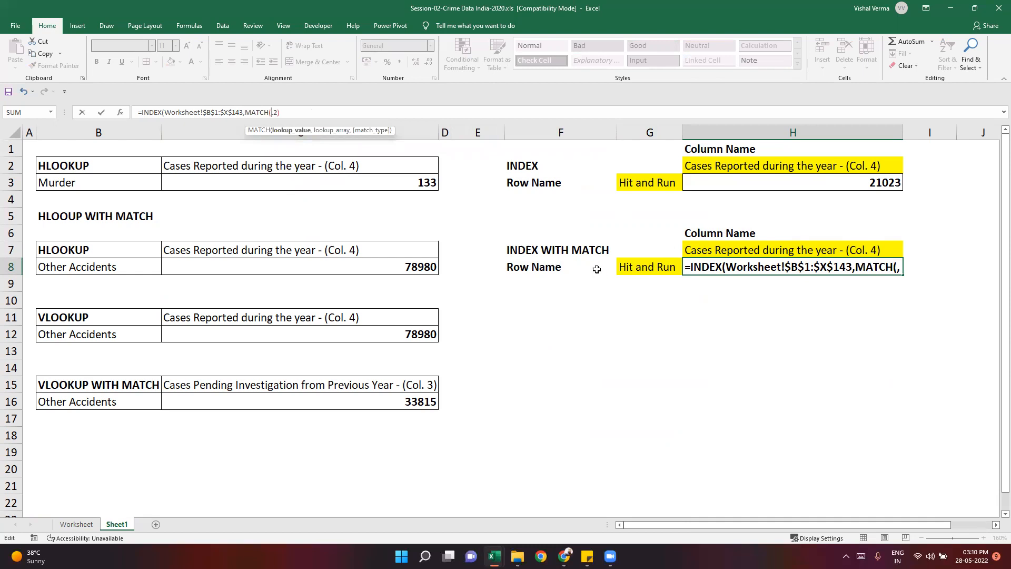
pyautogui.click(652, 270)
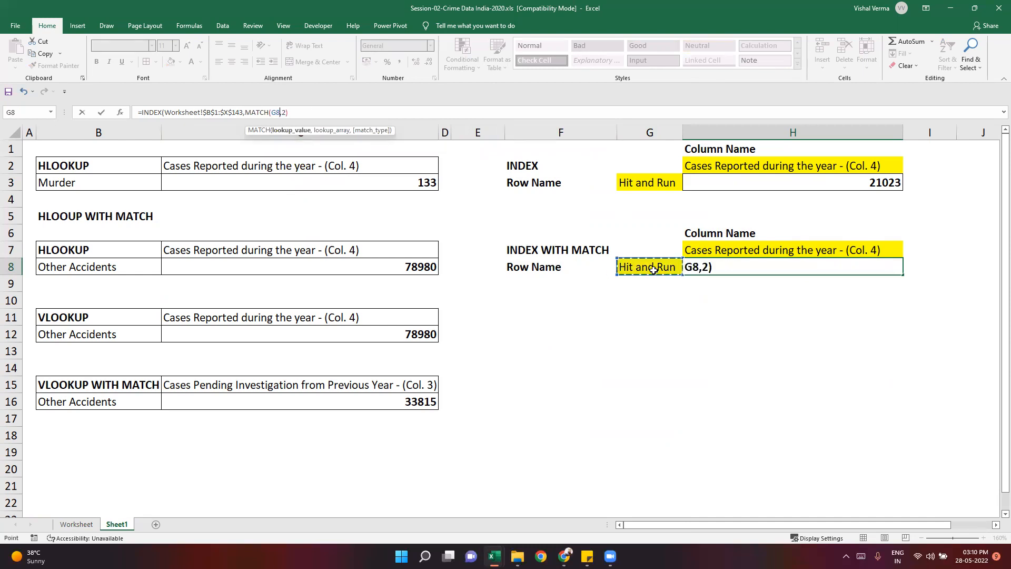
pyautogui.press('F4')
pyautogui.write(',')
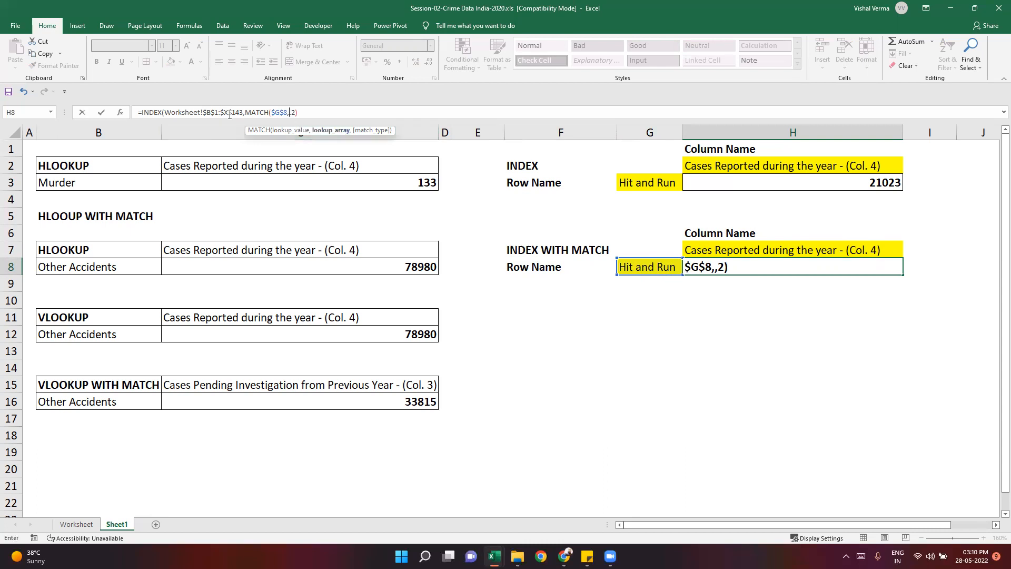
# - Set the lookup array of the row MATCH to the crime head column, Worksheet!$B$1:$B$143, as an absolute reference
pyautogui.click(76, 523)
pyautogui.scroll(5, 591, 513)
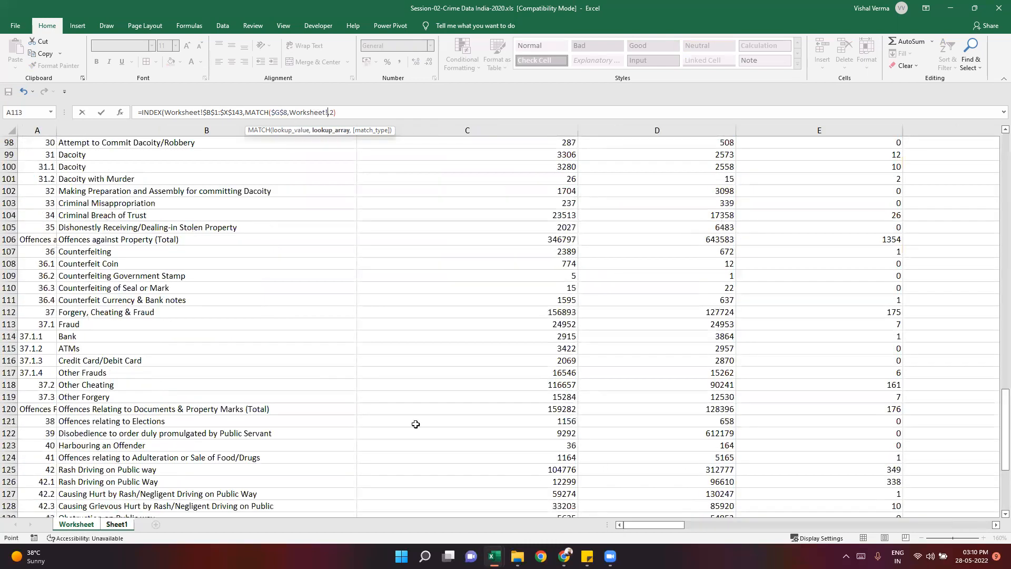
pyautogui.moveTo(1004, 421); pyautogui.dragTo(1003, 118)
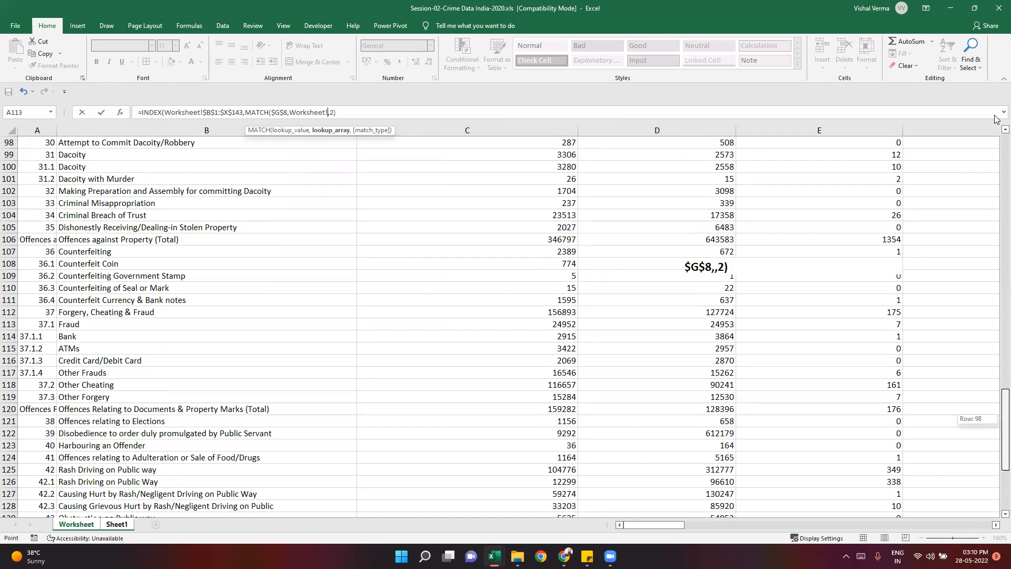
pyautogui.click(101, 144)
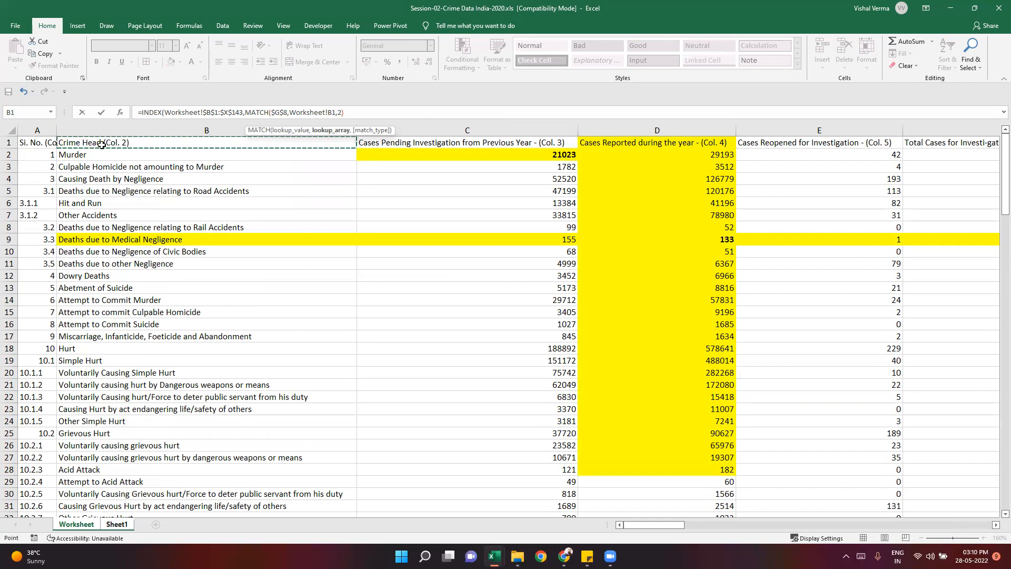
pyautogui.hotkey('ctrl', 'shift', 'Down')
pyautogui.press('F4')
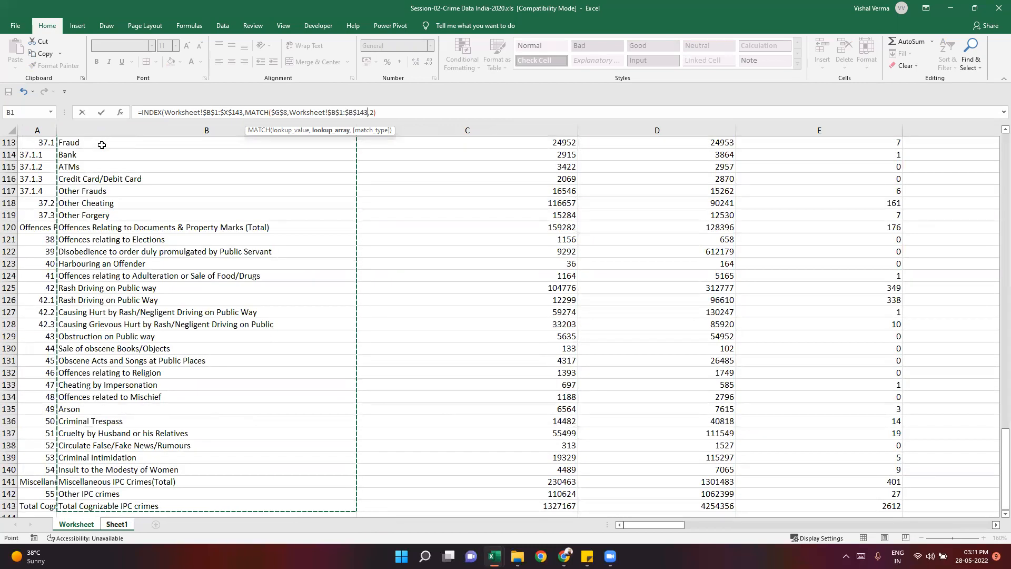
pyautogui.write(',')
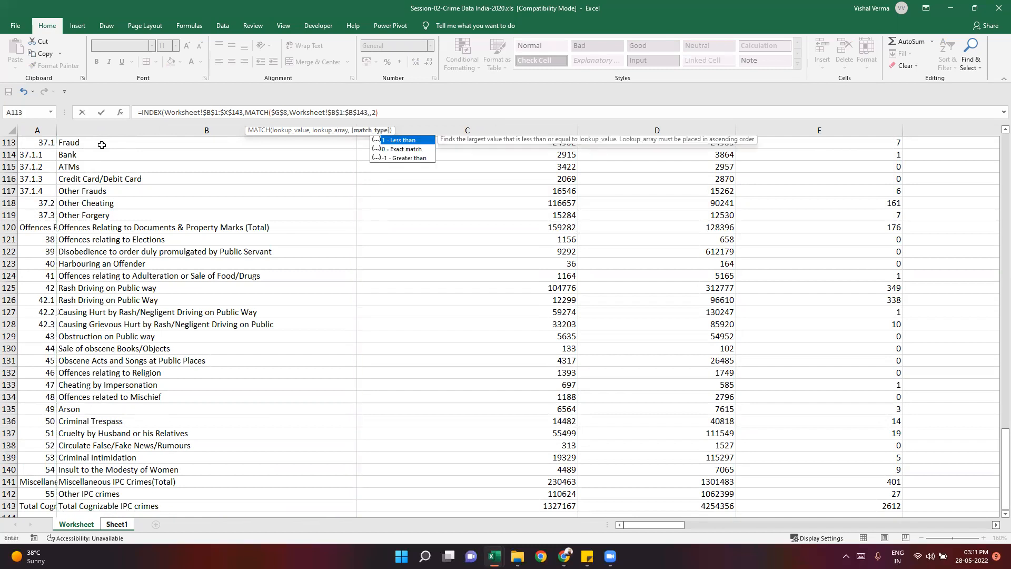
pyautogui.write('0')
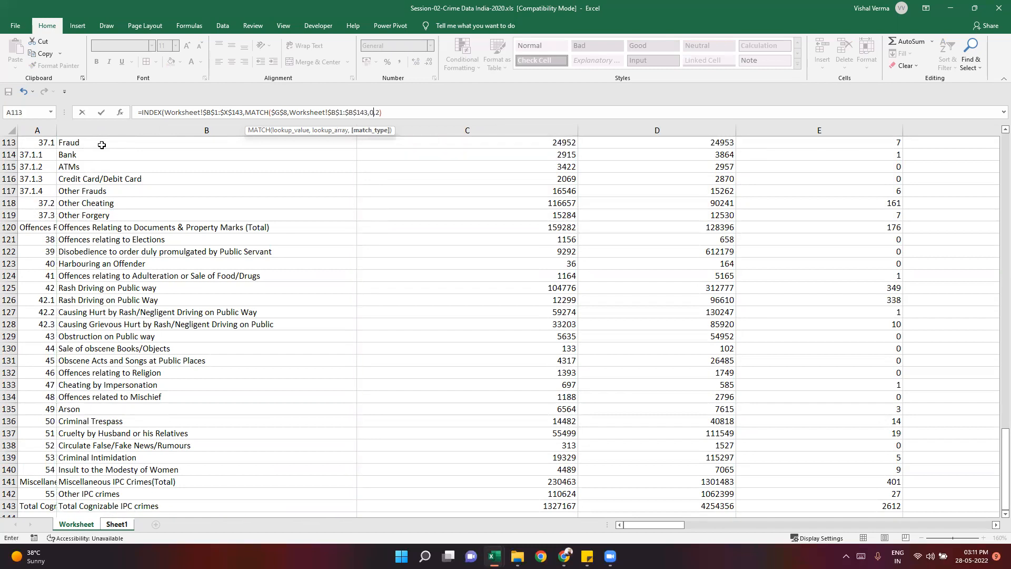
pyautogui.write(')')
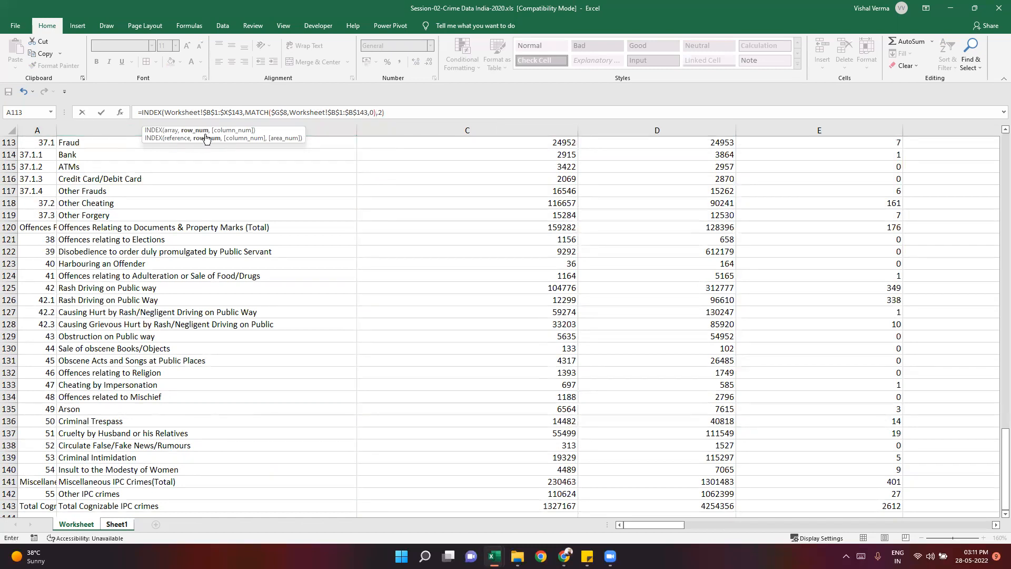
# - Set the row MATCH to exact match with 0, close the function before the column number, and enter the formula
pyautogui.click(383, 112)
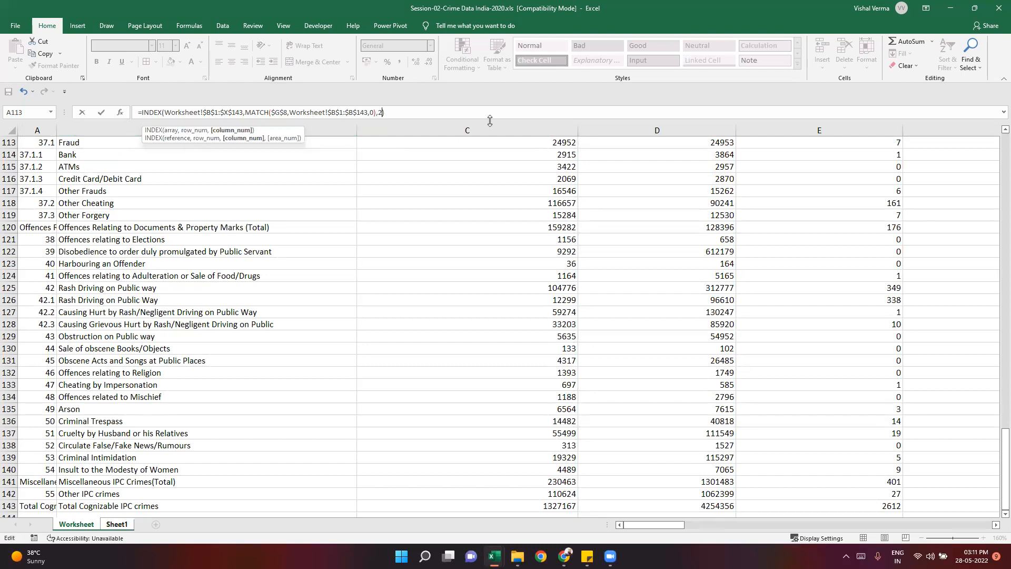
pyautogui.click(414, 111)
pyautogui.press('Return')
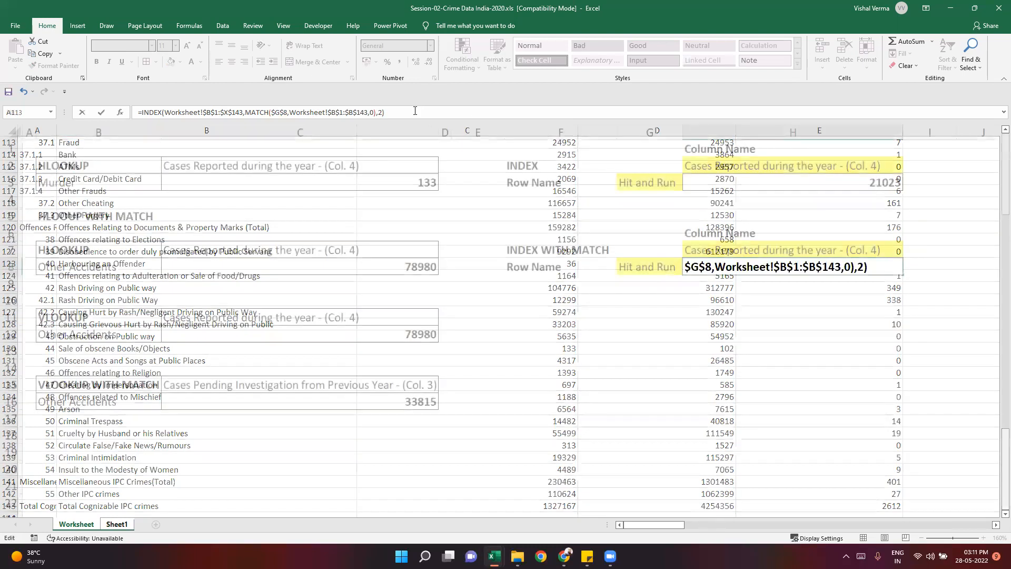
# - Compare the formulas in H8 and H3 on Sheet1, and examine the Murder and Hit and Run rows on Worksheet
pyautogui.click(683, 378)
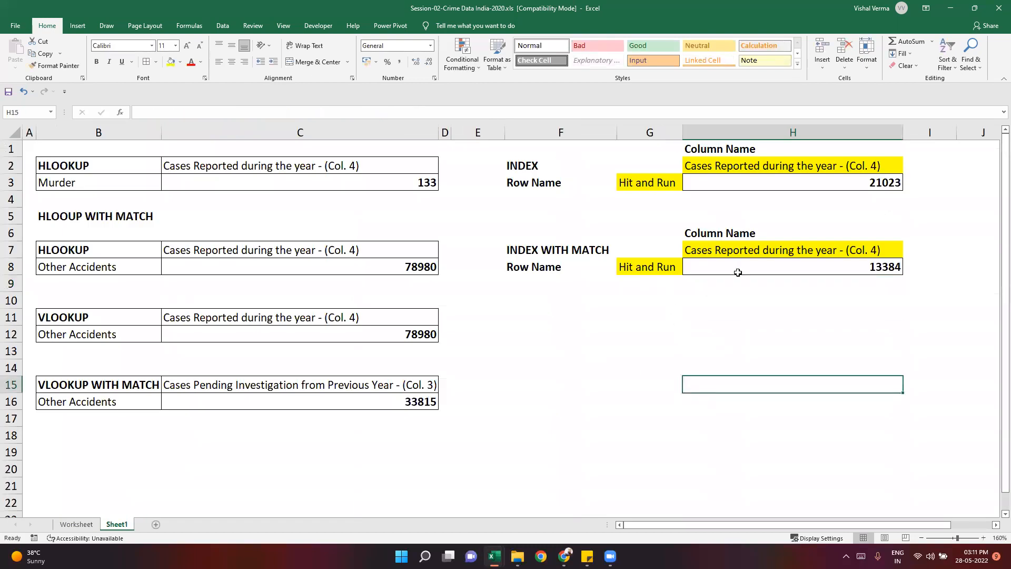
pyautogui.click(814, 268)
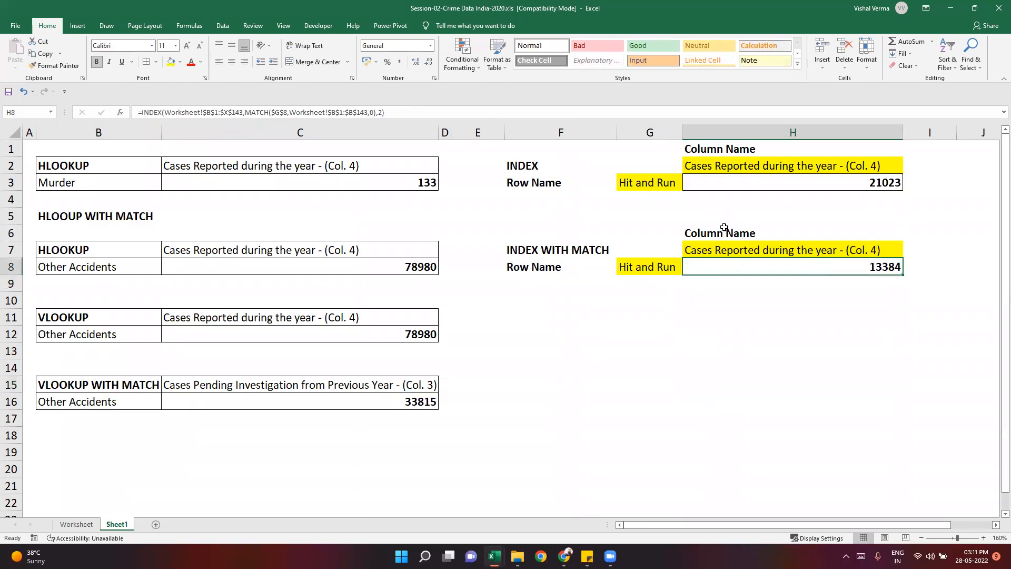
pyautogui.click(838, 187)
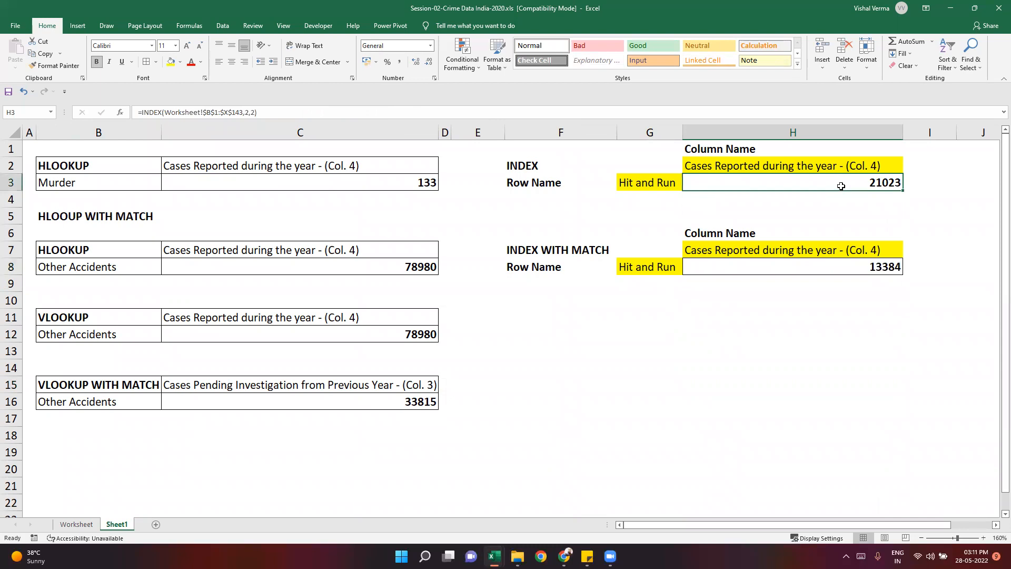
pyautogui.click(671, 183)
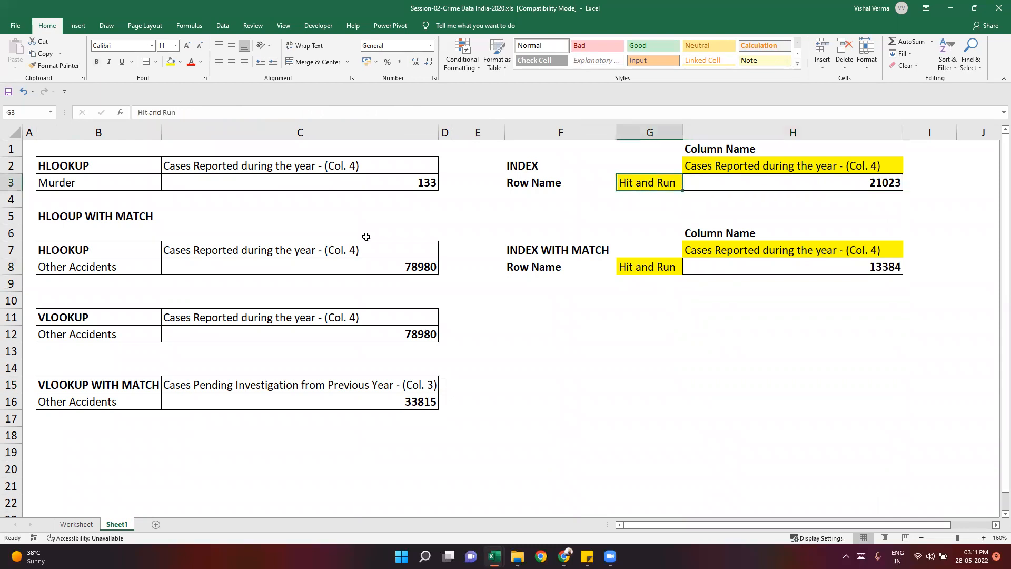
pyautogui.click(67, 525)
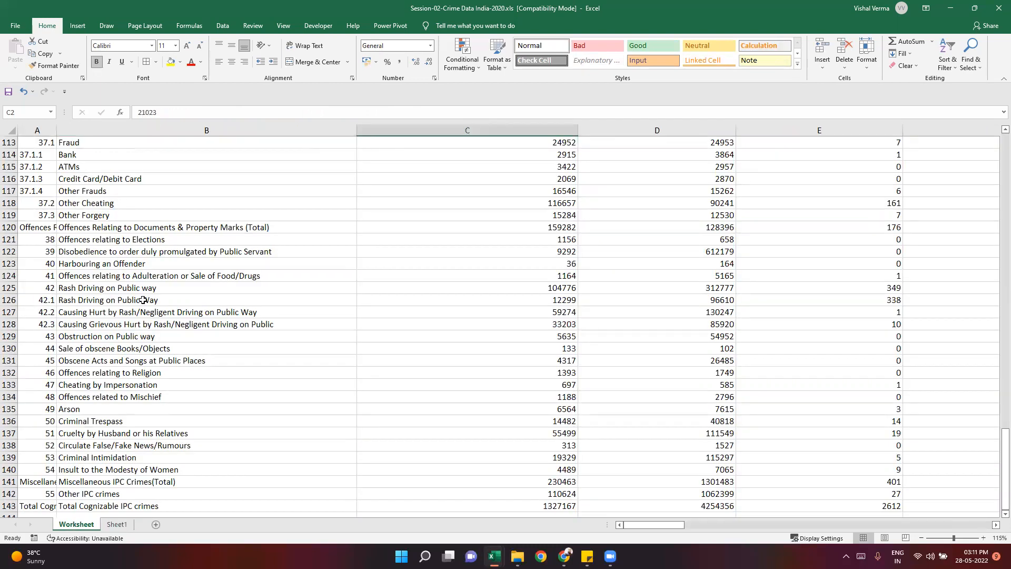
pyautogui.scroll(1, 893, 482)
pyautogui.moveTo(1003, 442); pyautogui.dragTo(1003, 124)
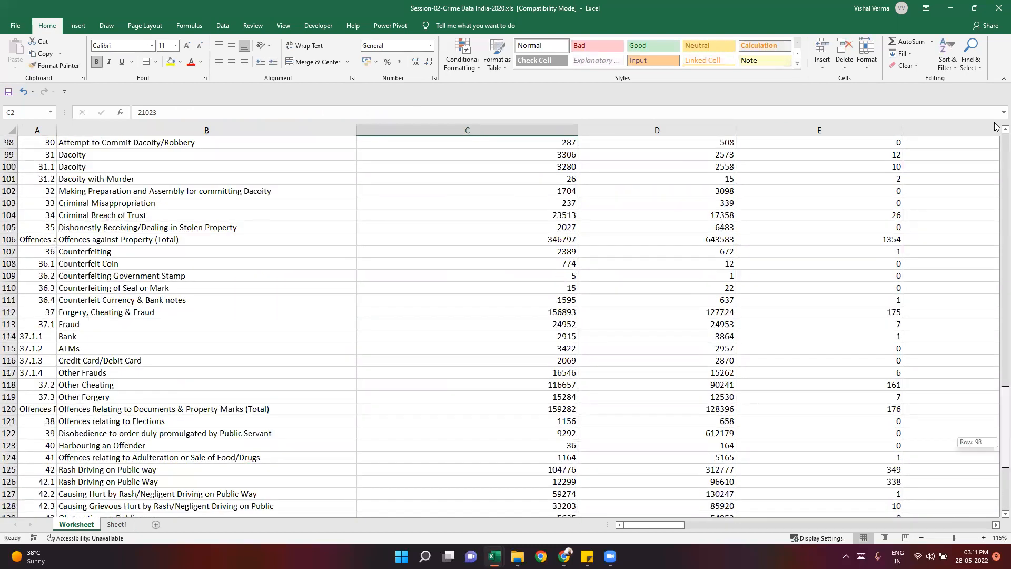
pyautogui.click(110, 206)
pyautogui.click(104, 156)
pyautogui.click(102, 205)
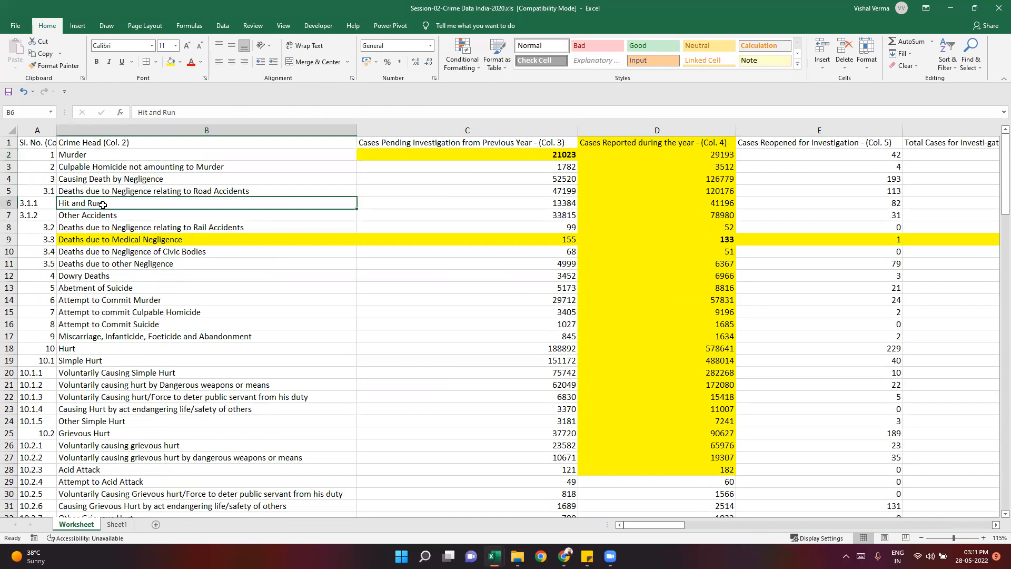
# - Check the H8 result on Sheet1 against the Hit and Run row and the column C heading on Worksheet
pyautogui.click(117, 524)
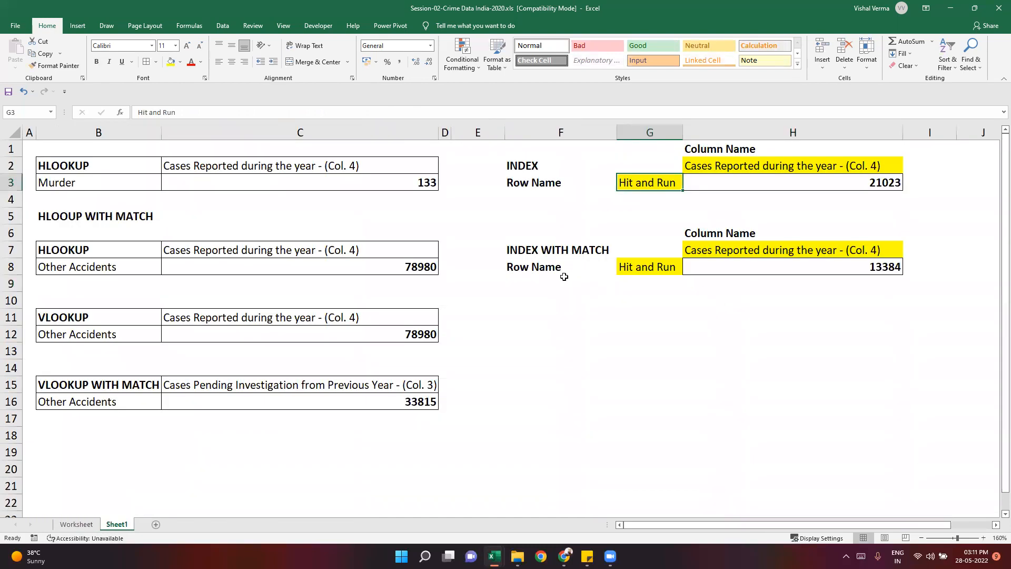
pyautogui.click(644, 266)
pyautogui.click(863, 261)
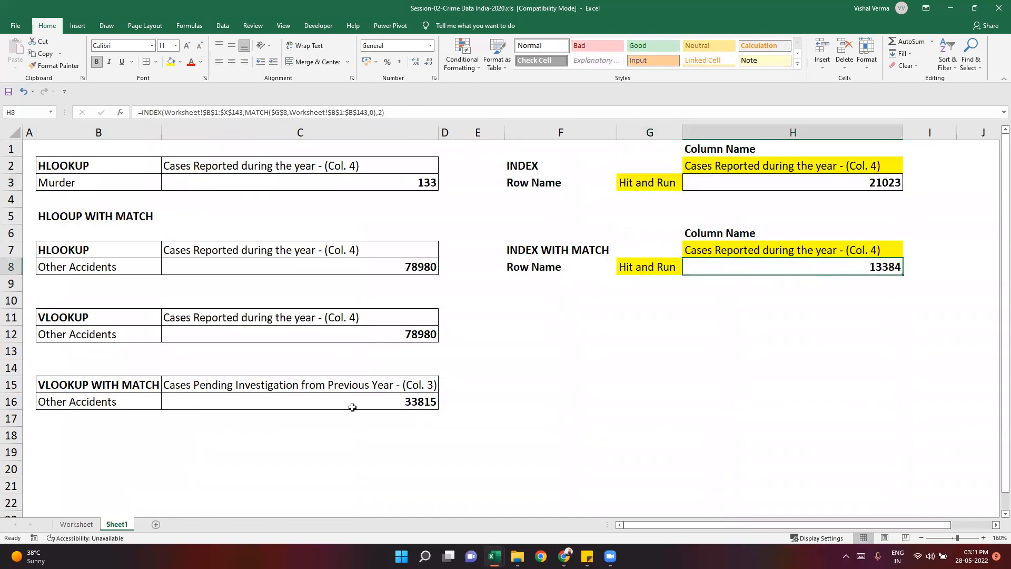
pyautogui.hotkey('ctrl', 'pageup')
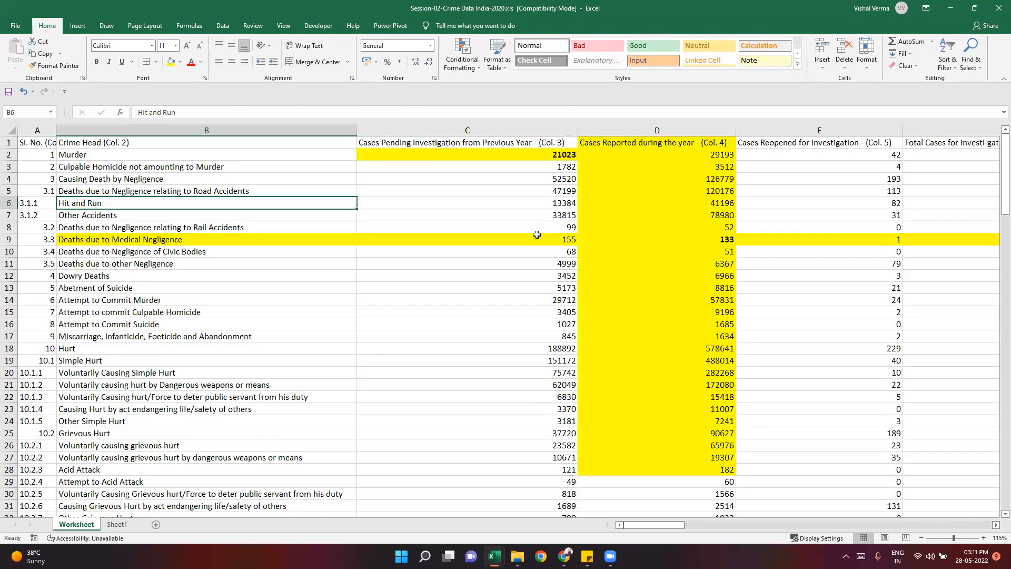
pyautogui.click(540, 204)
pyautogui.click(271, 200)
pyautogui.click(430, 205)
pyautogui.click(441, 143)
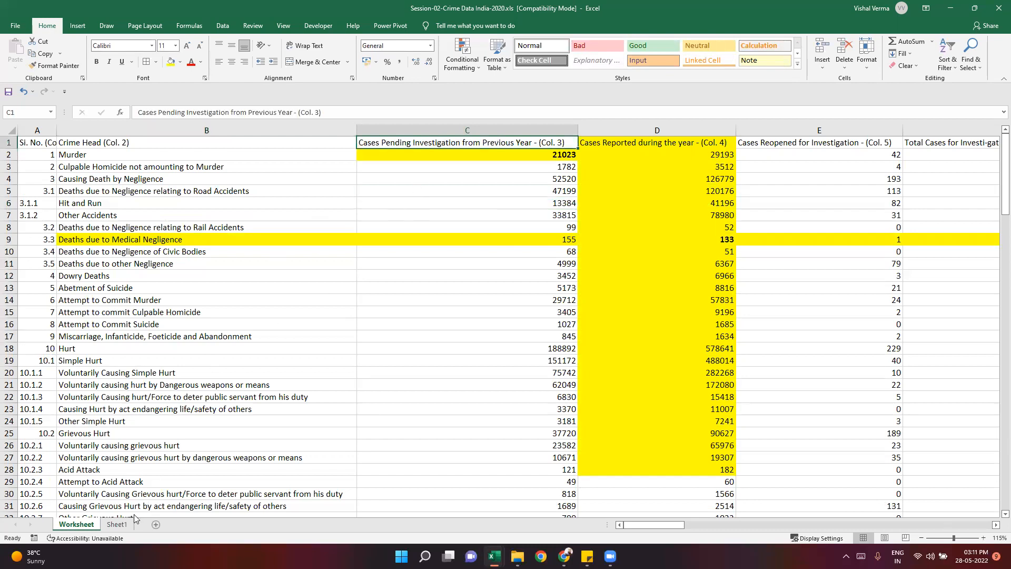
# - Replace the hard-coded column number in Sheet1's H8 INDEX formula with a MATCH function using $H$7 as its lookup value
pyautogui.click(117, 524)
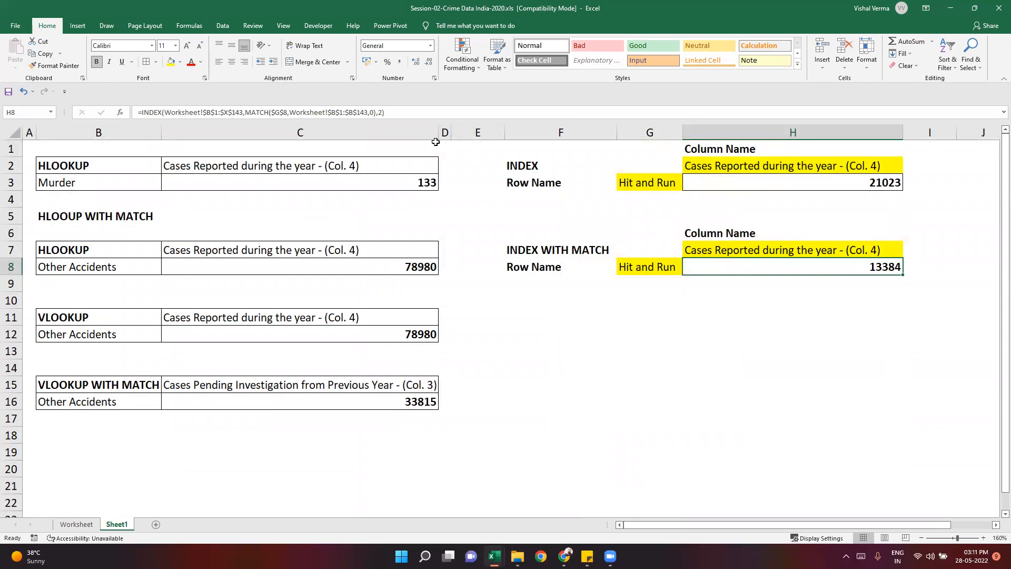
pyautogui.click(383, 113)
pyautogui.write(')')
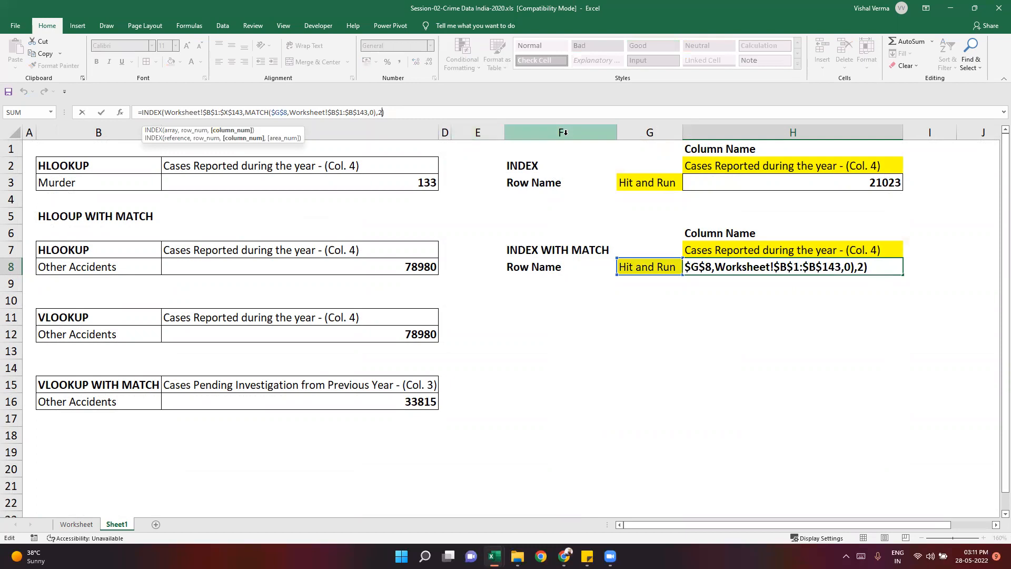
pyautogui.press('BackSpace')
pyautogui.write('matc')
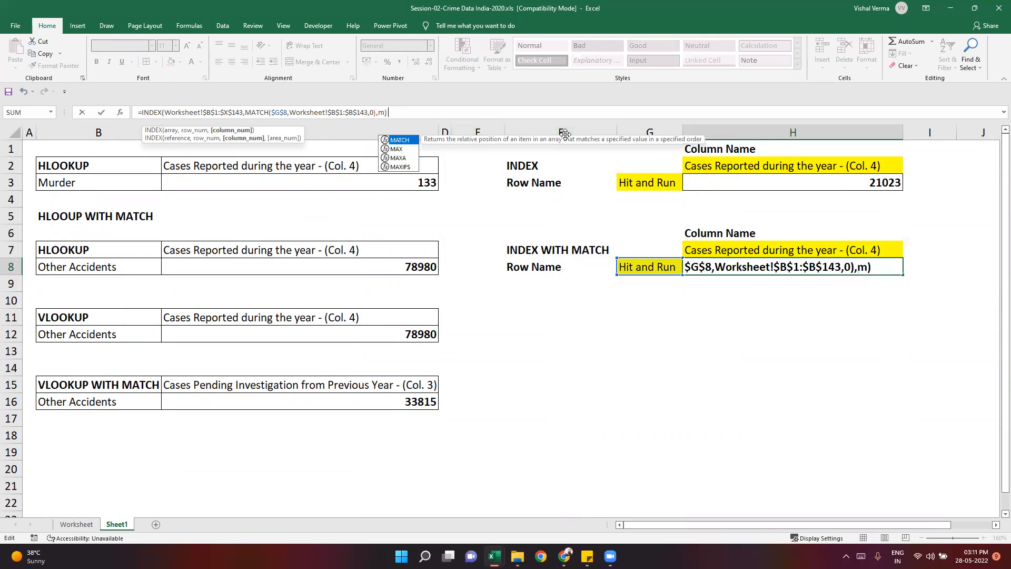
pyautogui.press('Tab')
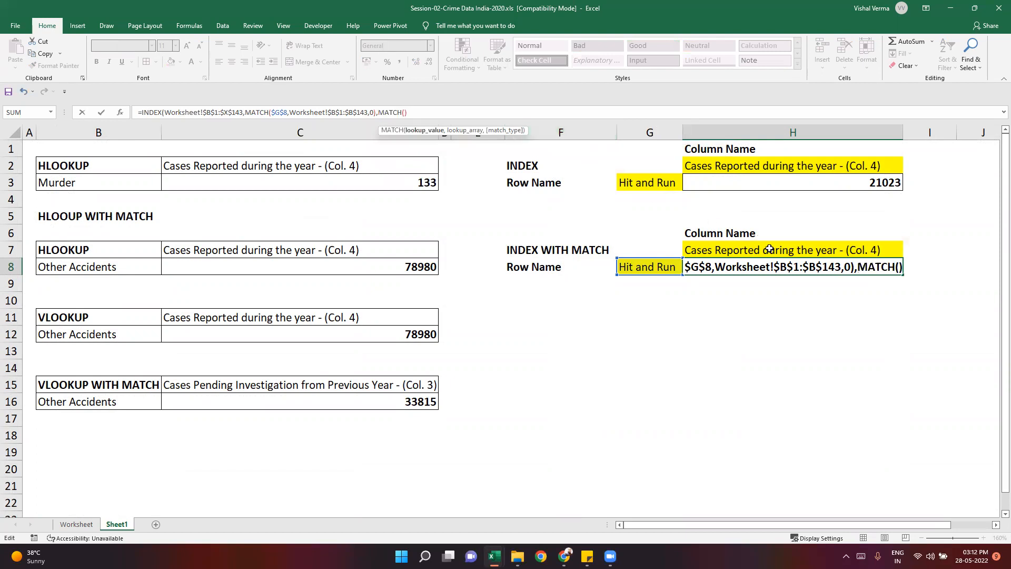
pyautogui.click(770, 250)
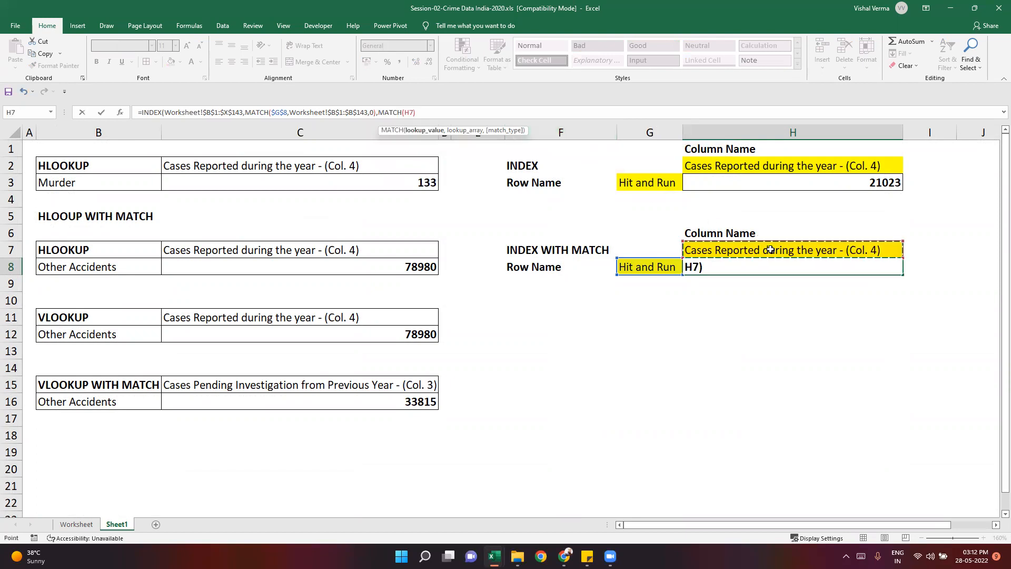
pyautogui.press('F4')
pyautogui.write(',')
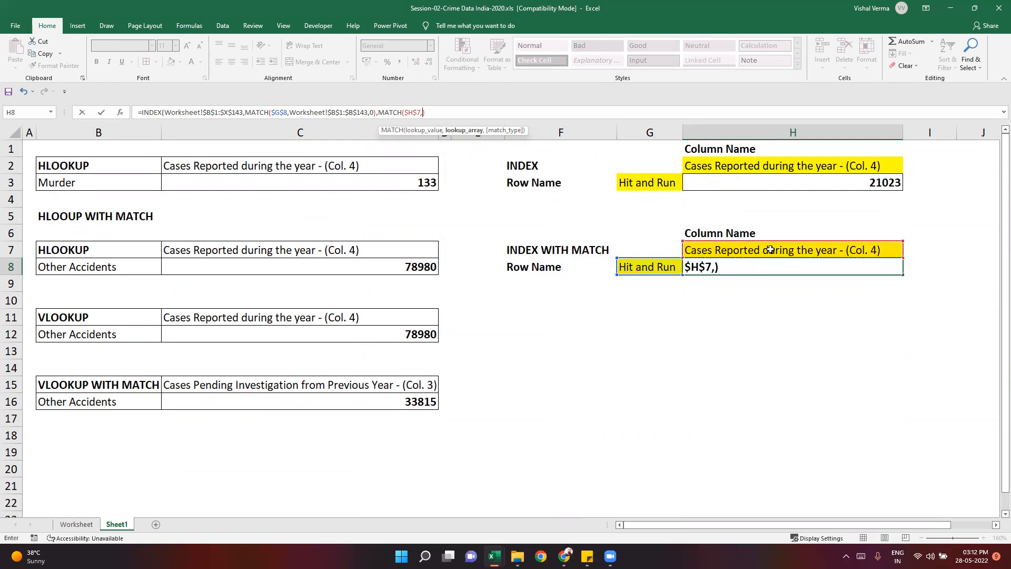
# - Complete the column MATCH in Sheet1's H8 with lookup array Worksheet!$B$1:$X$1 and match type 0, close both functions, and enter the formula
pyautogui.click(87, 525)
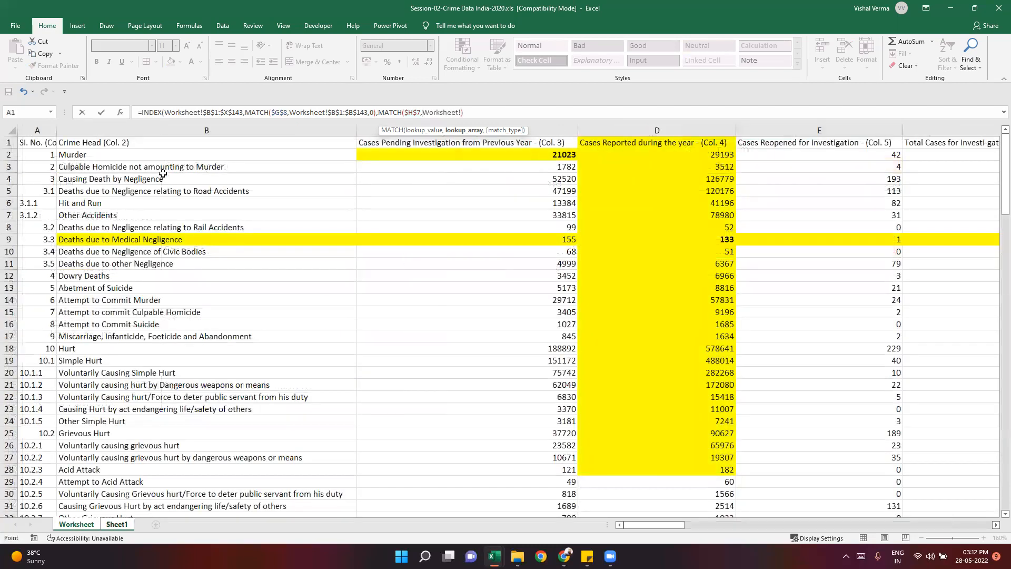
pyautogui.click(121, 143)
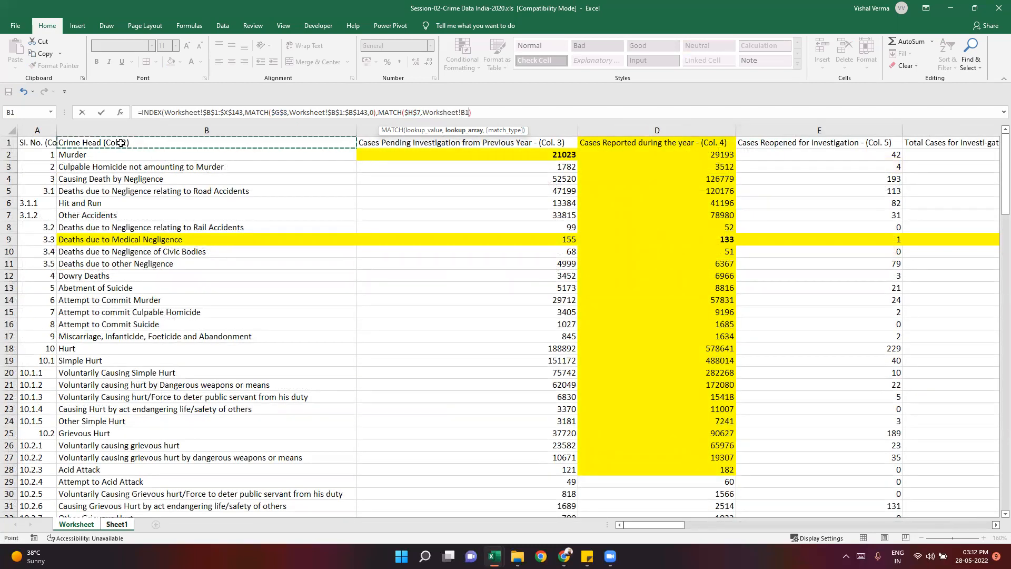
pyautogui.hotkey('ctrl', 'shift', 'Right')
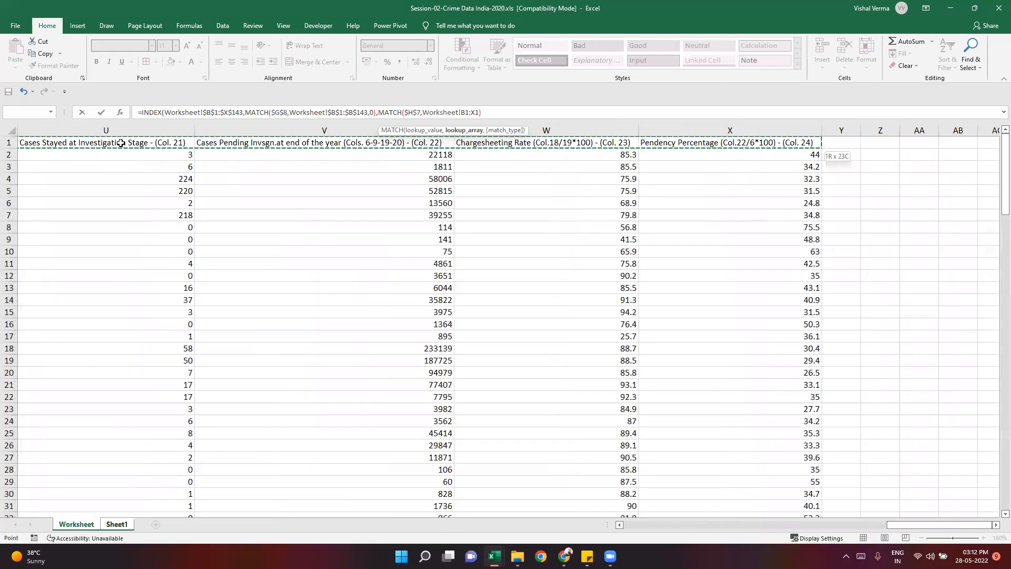
pyautogui.press('F4')
pyautogui.write(',0')
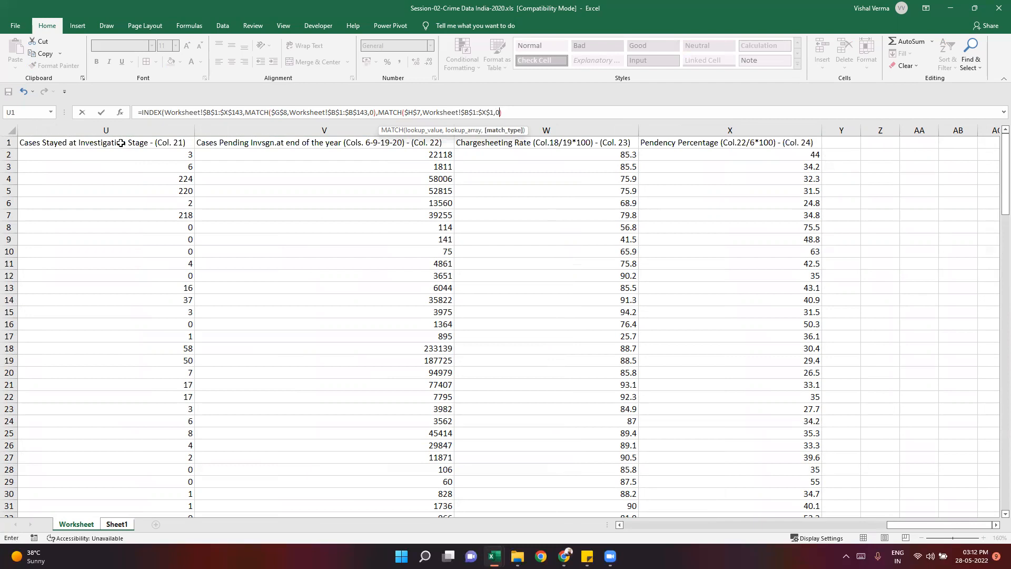
pyautogui.write(')')
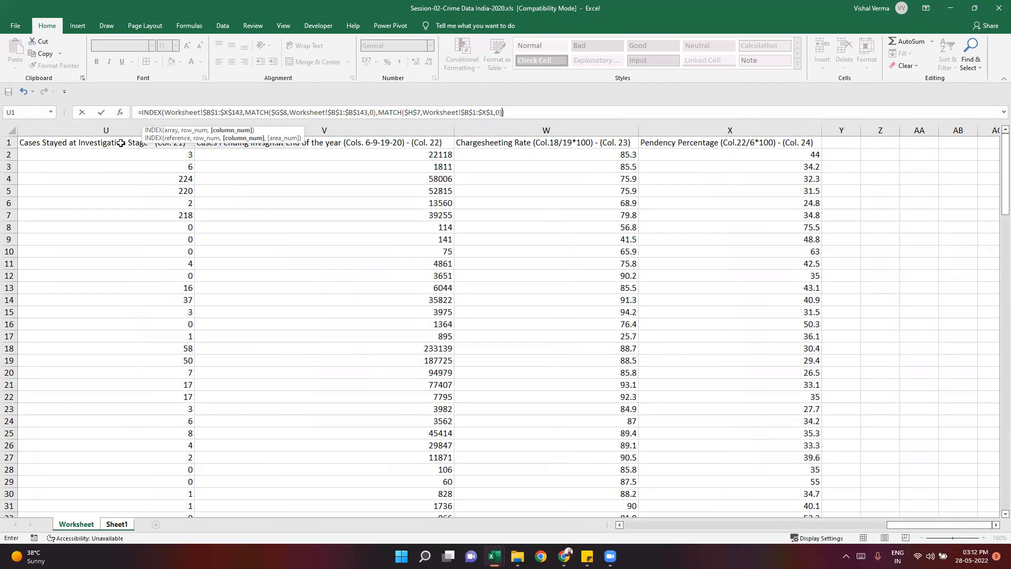
pyautogui.write(')')
pyautogui.press('Return')
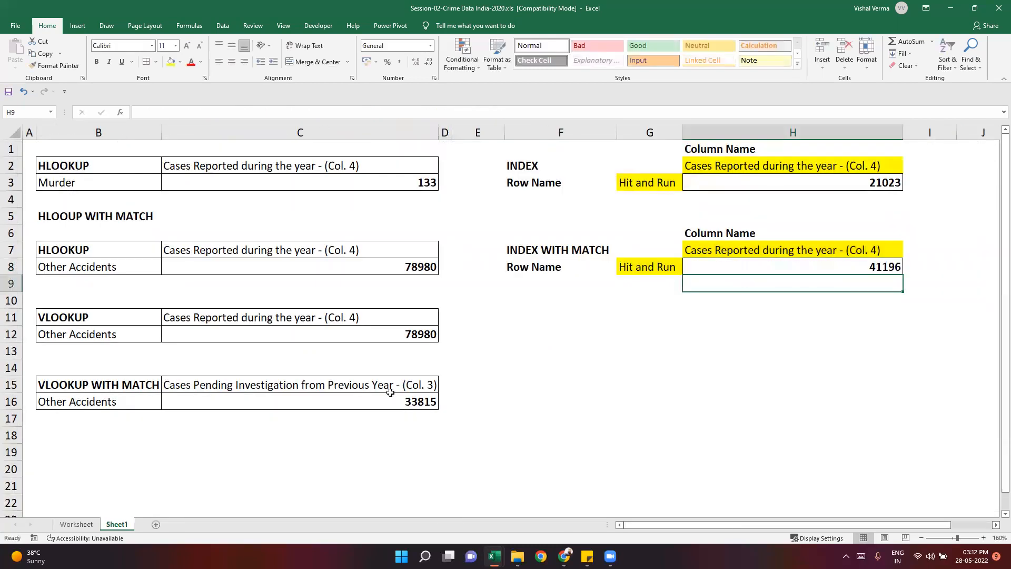
# - On Worksheet, bold the Hit and Run figure in D6 under the Cases Reported during the year heading
pyautogui.click(743, 255)
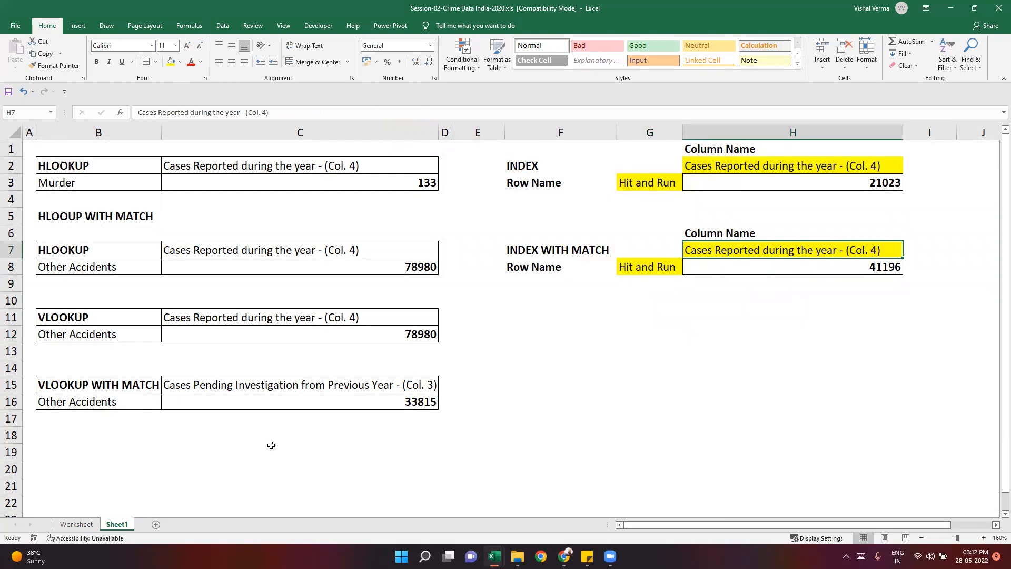
pyautogui.click(89, 525)
pyautogui.moveTo(902, 526); pyautogui.dragTo(603, 520)
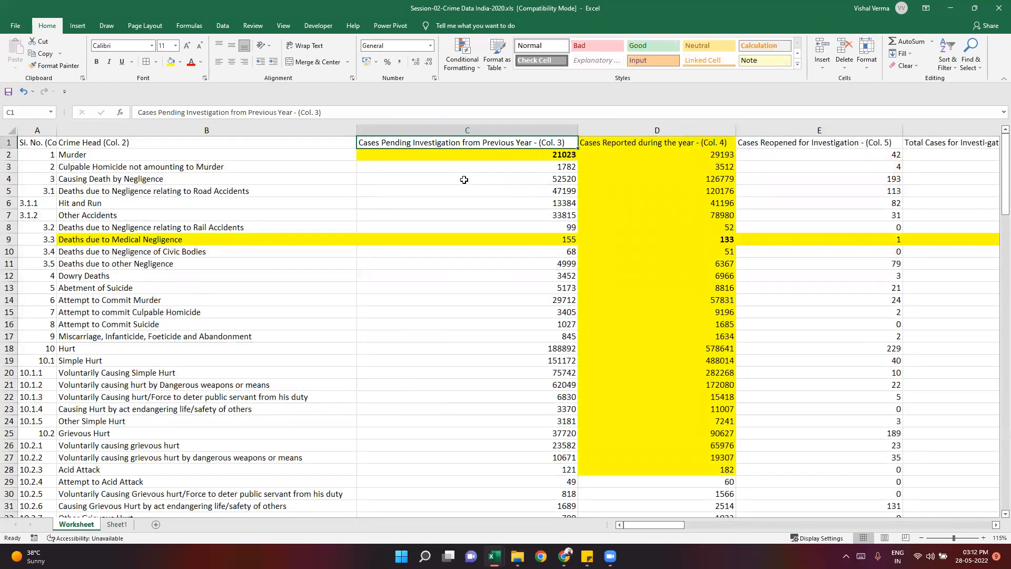
pyautogui.click(645, 146)
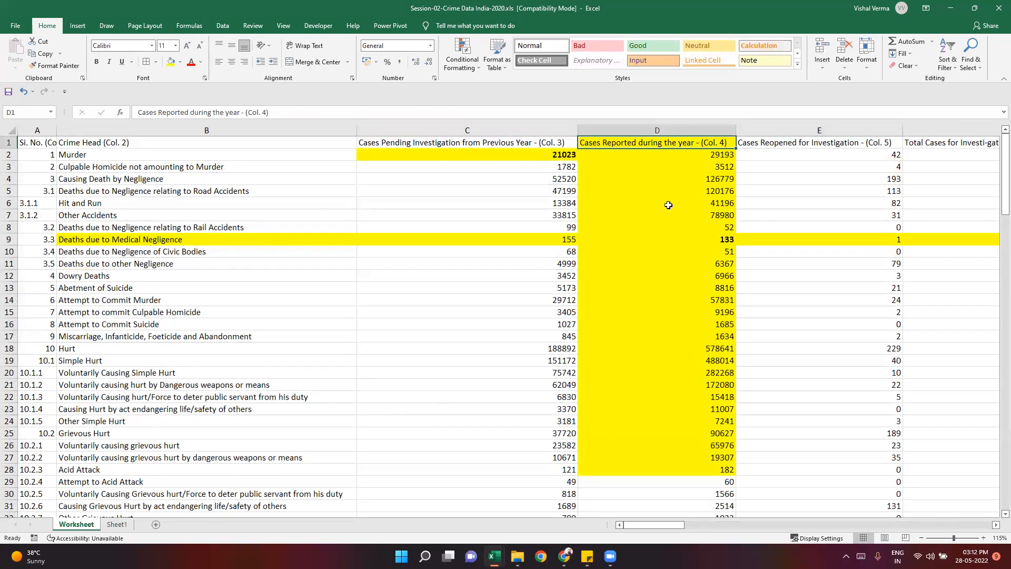
pyautogui.click(670, 205)
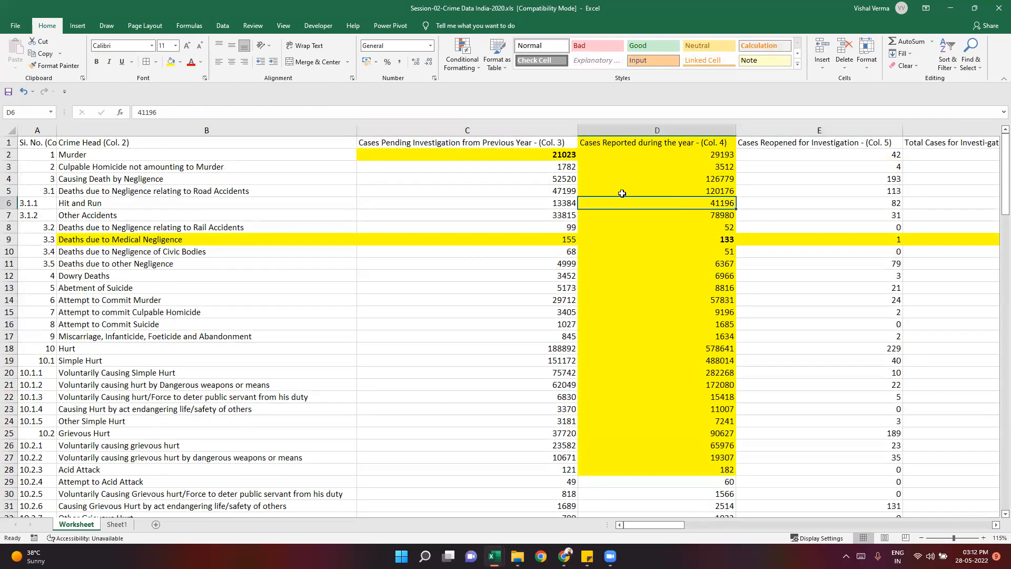
pyautogui.click(96, 62)
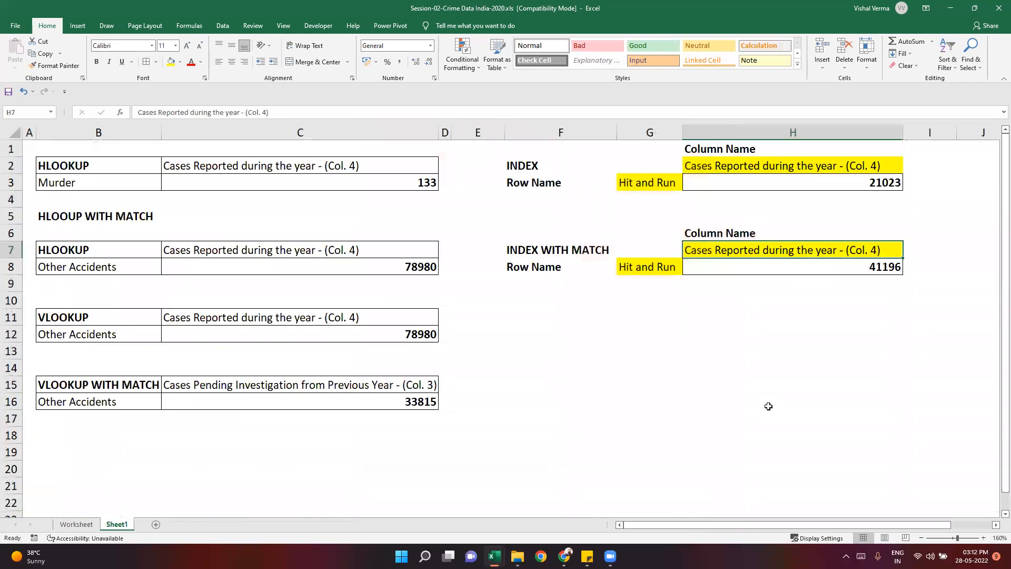
pyautogui.press('Down')
# - Copy Other Accidents from Worksheet's B7 and paste it as values into the row name cell G8 on Sheet1
pyautogui.click(770, 399)
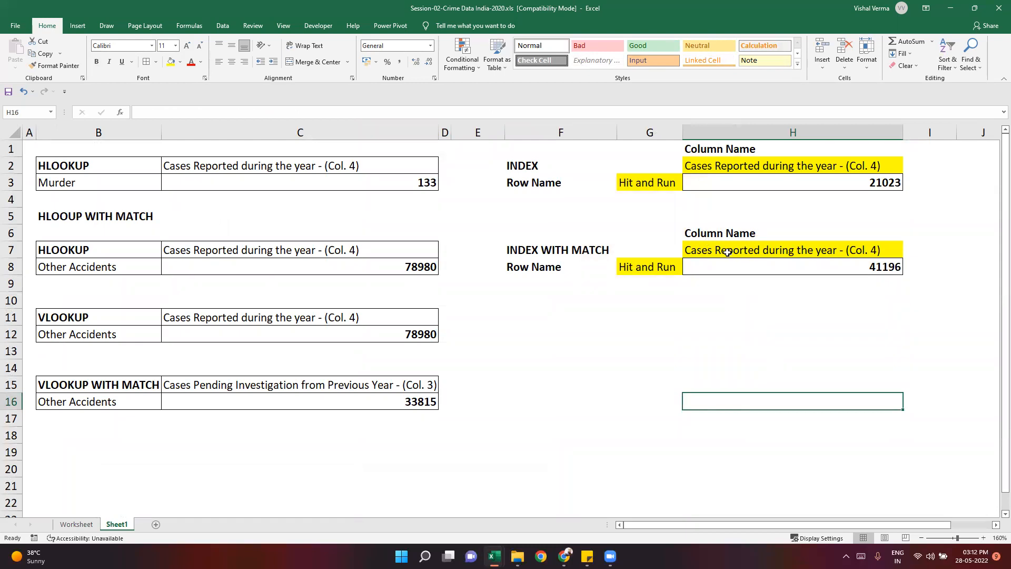
pyautogui.click(56, 524)
pyautogui.click(97, 210)
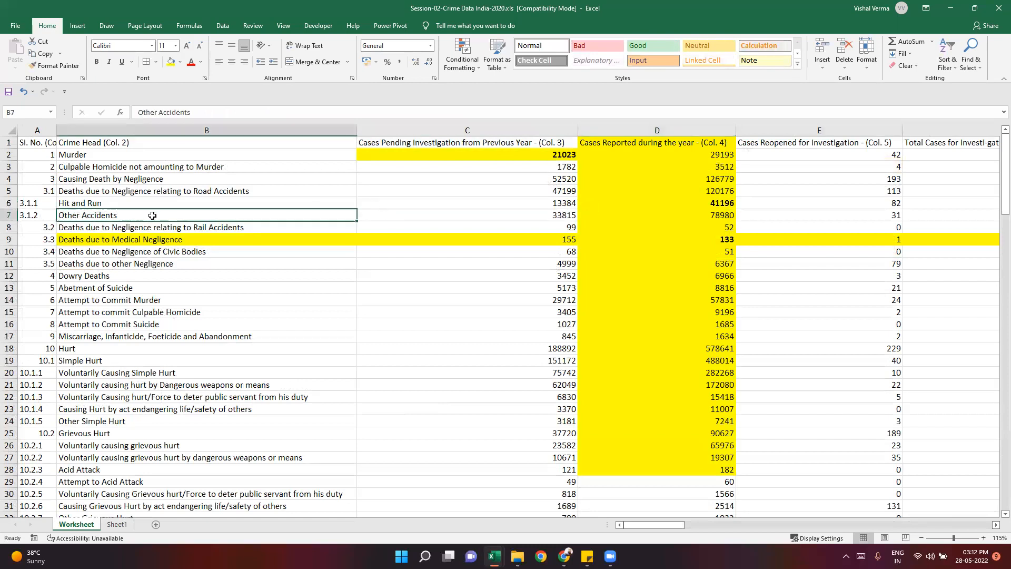
pyautogui.hotkey('ctrl', 'c')
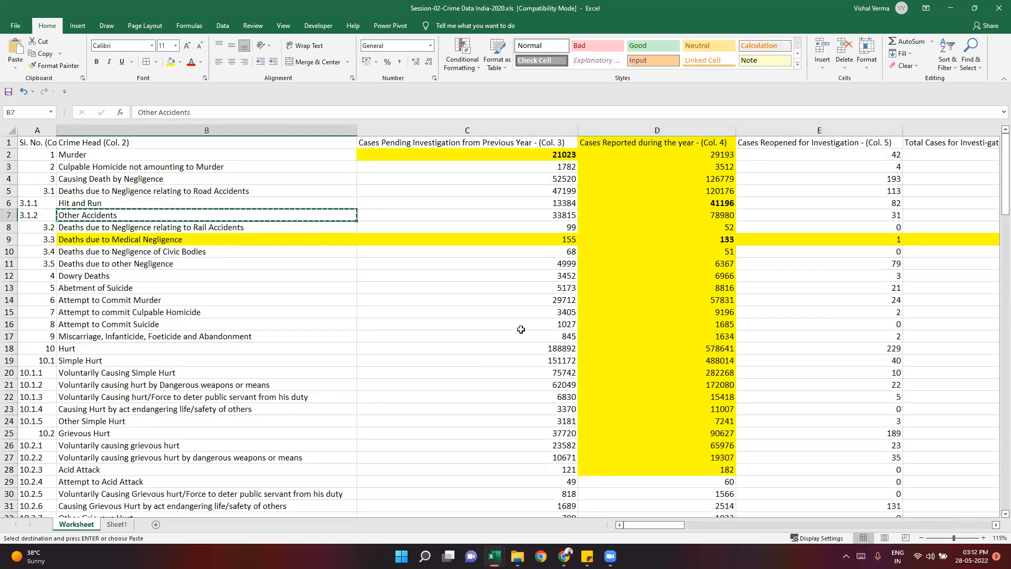
pyautogui.click(110, 525)
pyautogui.hotkey('ctrl', 'alt', 'v')
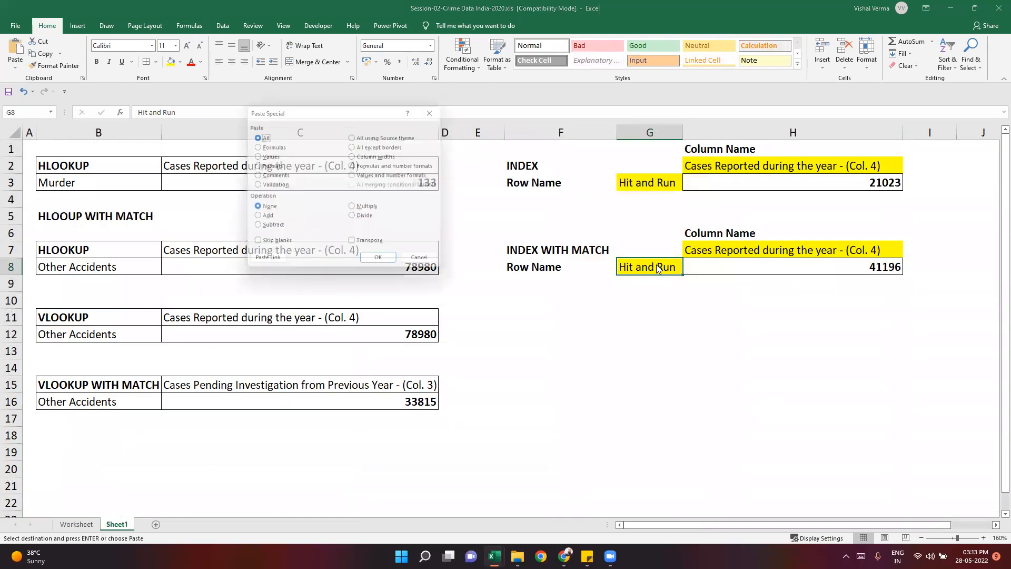
pyautogui.press('v')
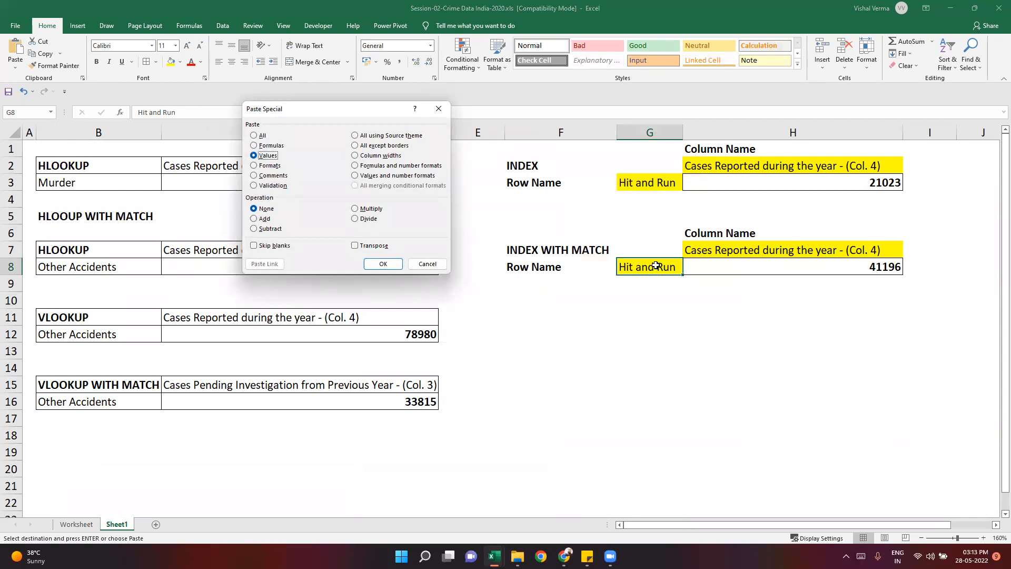
pyautogui.press('Return')
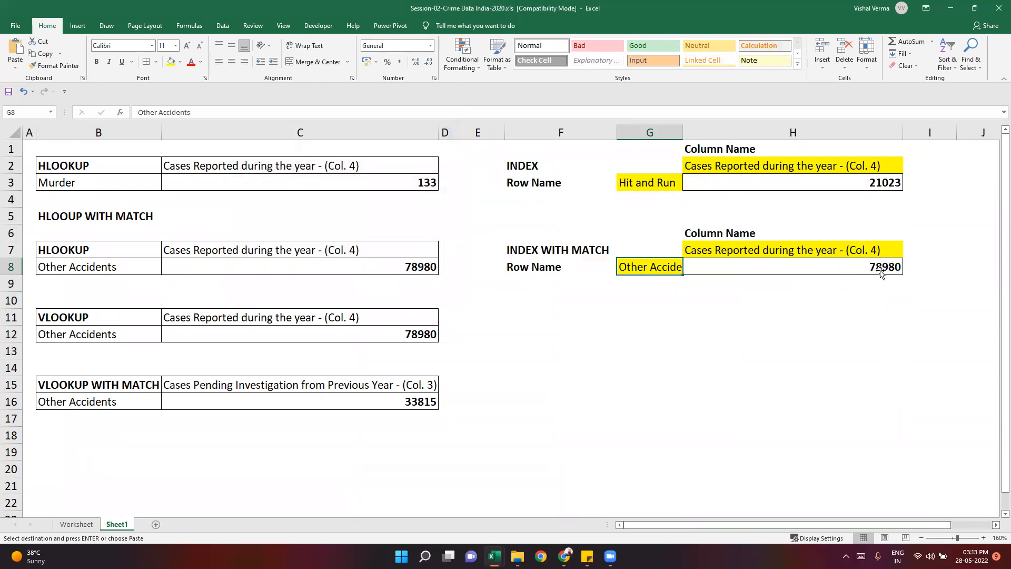
pyautogui.click(834, 311)
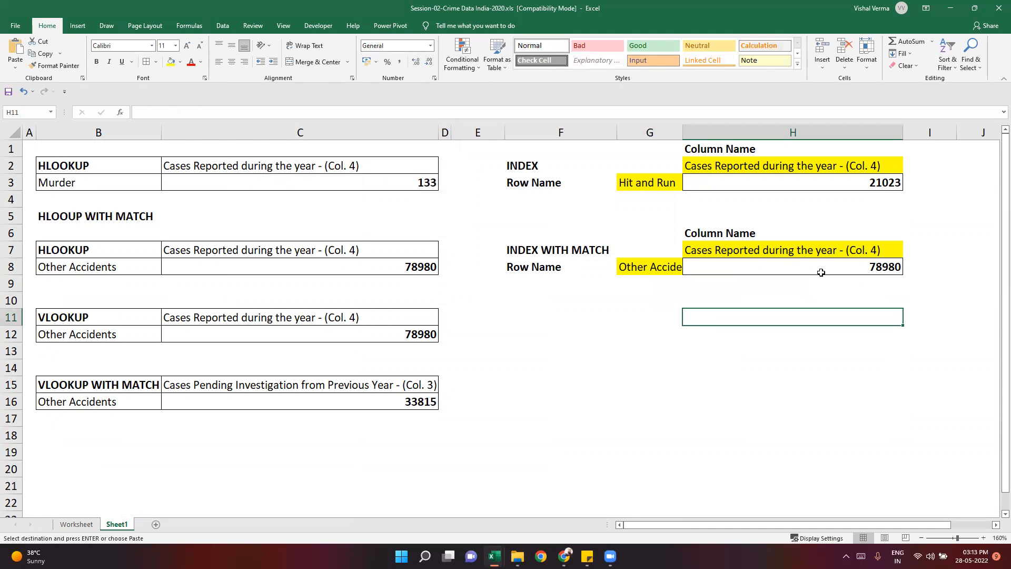
# - Copy the heading Cases Reopened for Investigation - (Col. 5) from Worksheet's E1 and paste it as values into Sheet1's H7
pyautogui.click(769, 251)
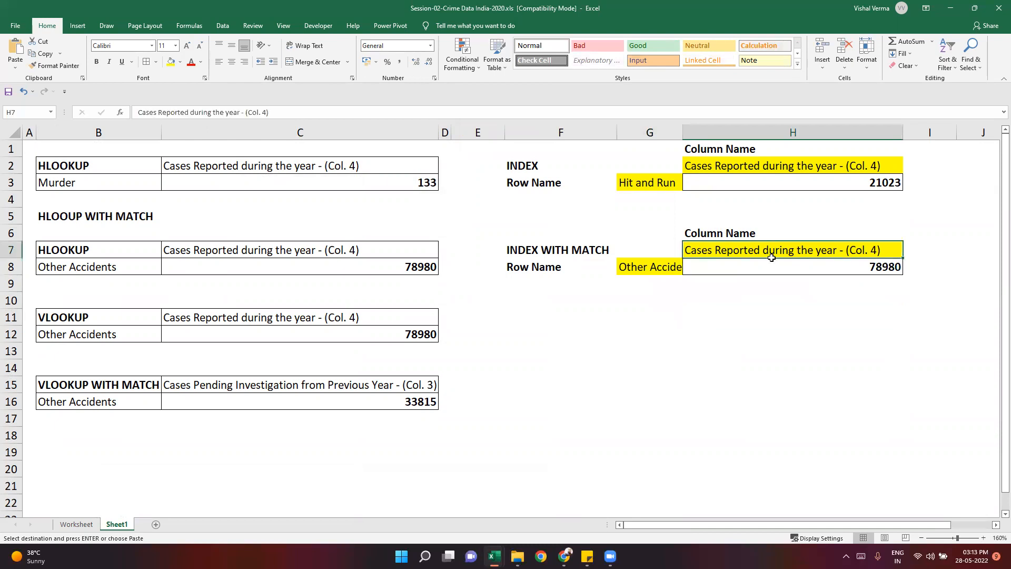
pyautogui.click(77, 524)
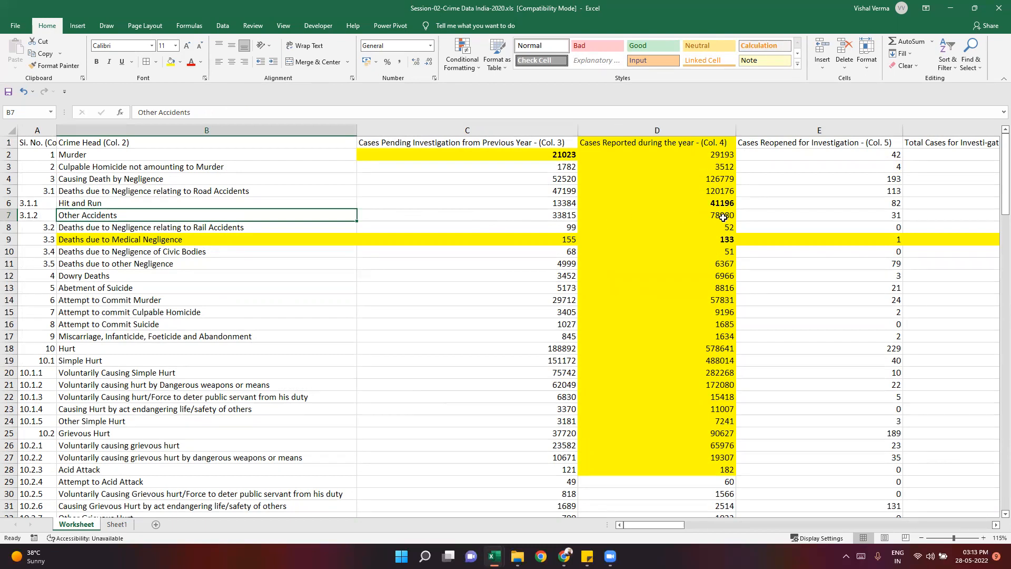
pyautogui.press('Right')
pyautogui.press('Right')
pyautogui.press('Right')
pyautogui.press('Up')
pyautogui.press('Up')
pyautogui.press('Up')
pyautogui.press('Up')
pyautogui.press('Up')
pyautogui.press('Up')
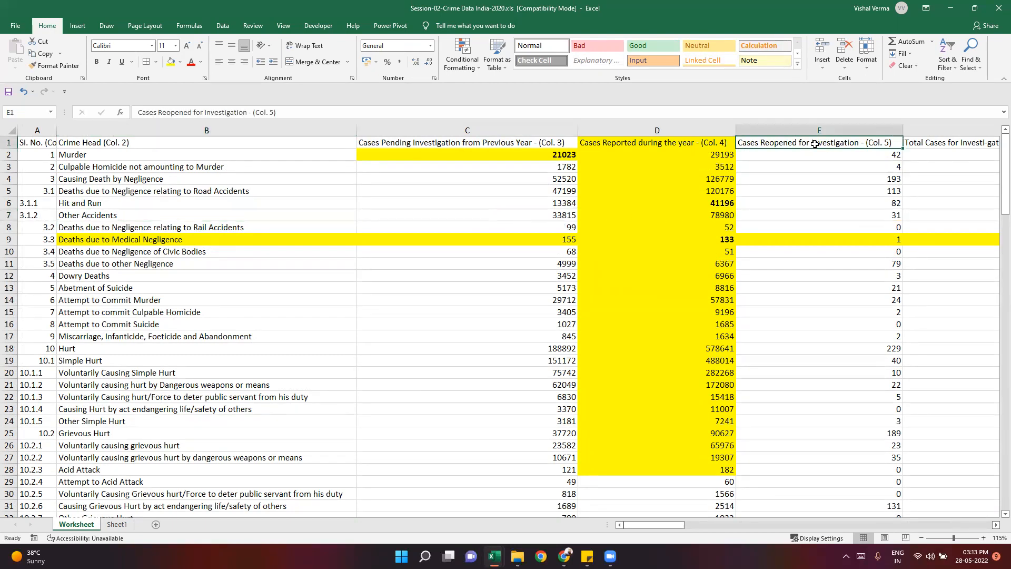
pyautogui.hotkey('ctrl', 'c')
pyautogui.click(117, 524)
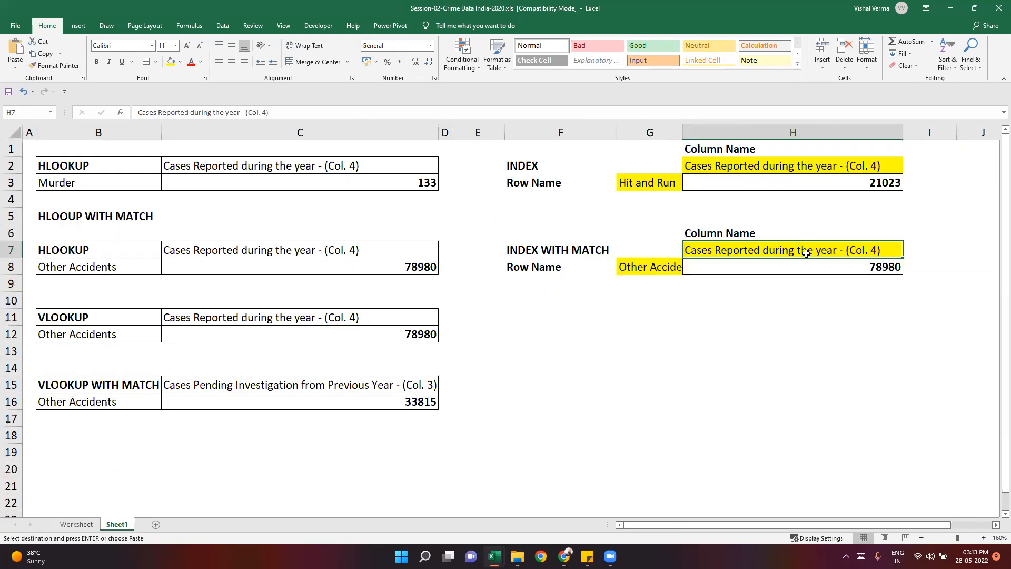
pyautogui.hotkey('ctrl', 'alt', 'v')
pyautogui.press('v')
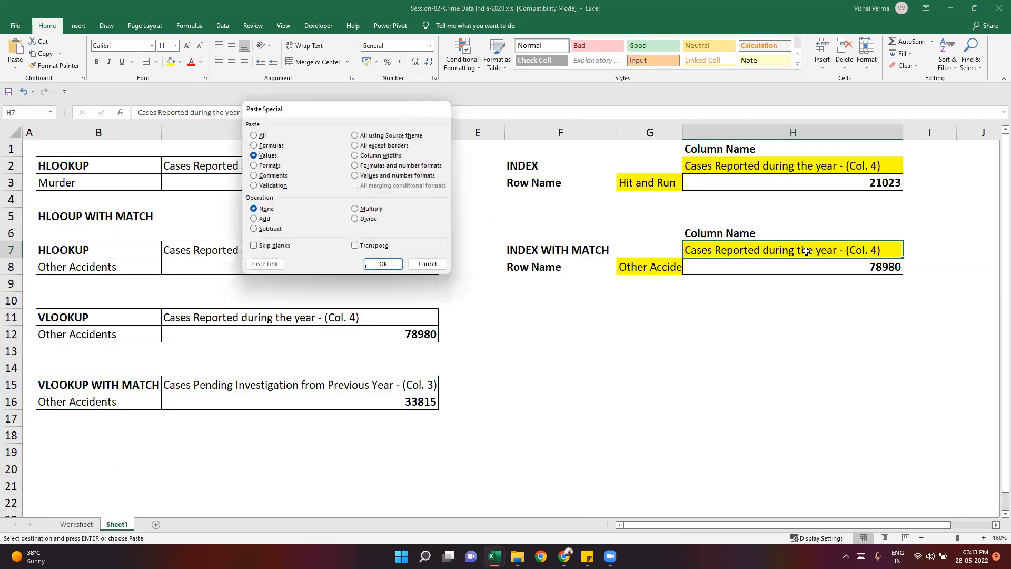
pyautogui.press('Return')
pyautogui.click(806, 265)
pyautogui.click(799, 331)
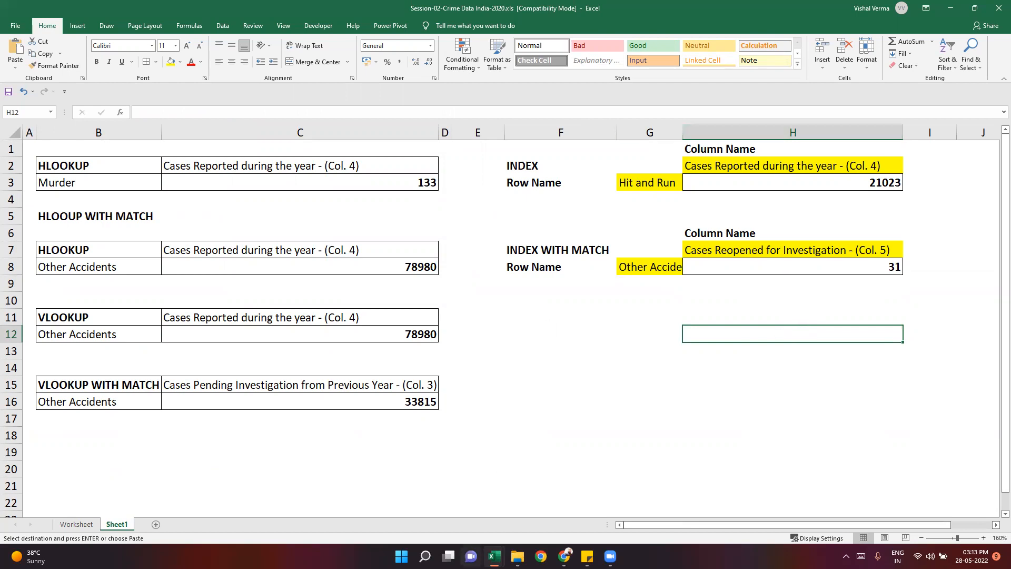
# - Switch to the sticky note, make the line "2- Index with Match" bold, and return to Excel
pyautogui.click(587, 556)
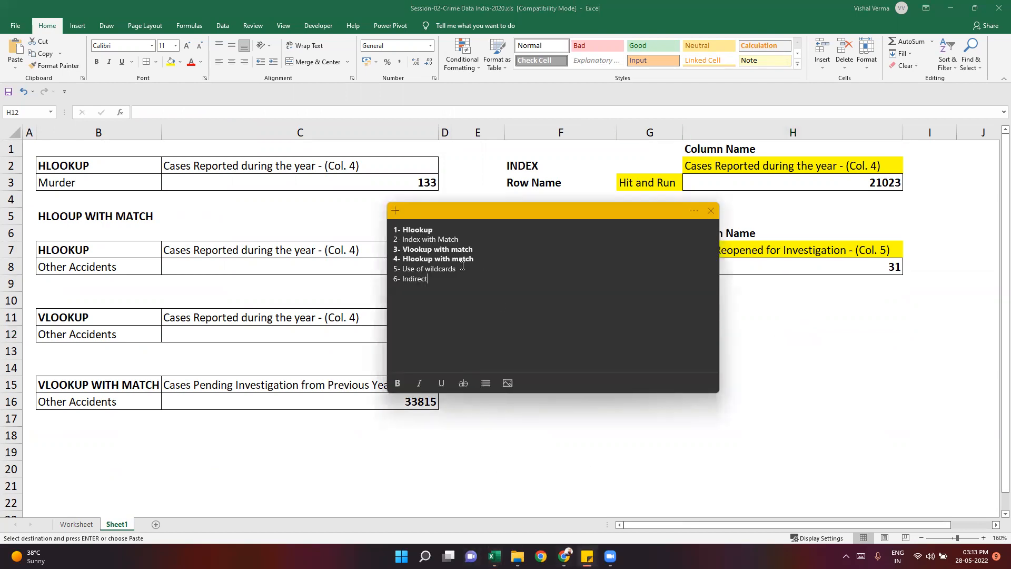
pyautogui.moveTo(460, 241); pyautogui.dragTo(369, 239)
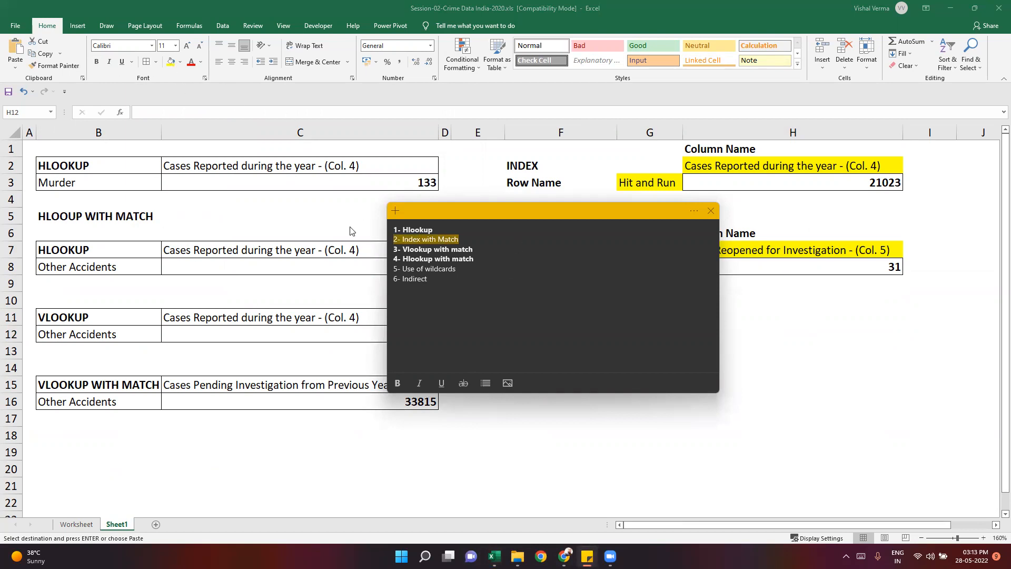
pyautogui.click(398, 385)
pyautogui.click(461, 308)
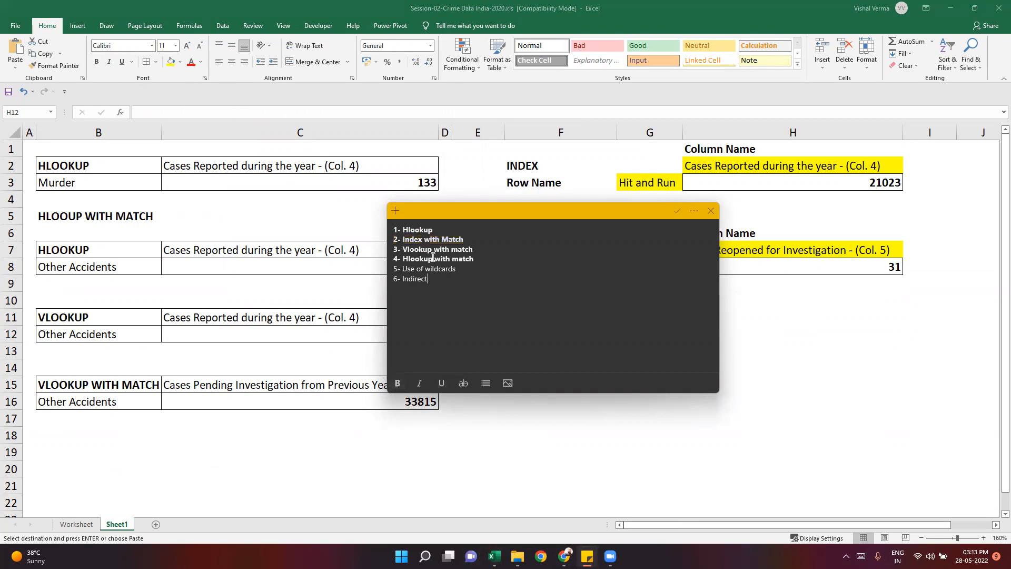
pyautogui.moveTo(474, 265); pyautogui.dragTo(358, 227)
pyautogui.click(451, 294)
pyautogui.click(827, 338)
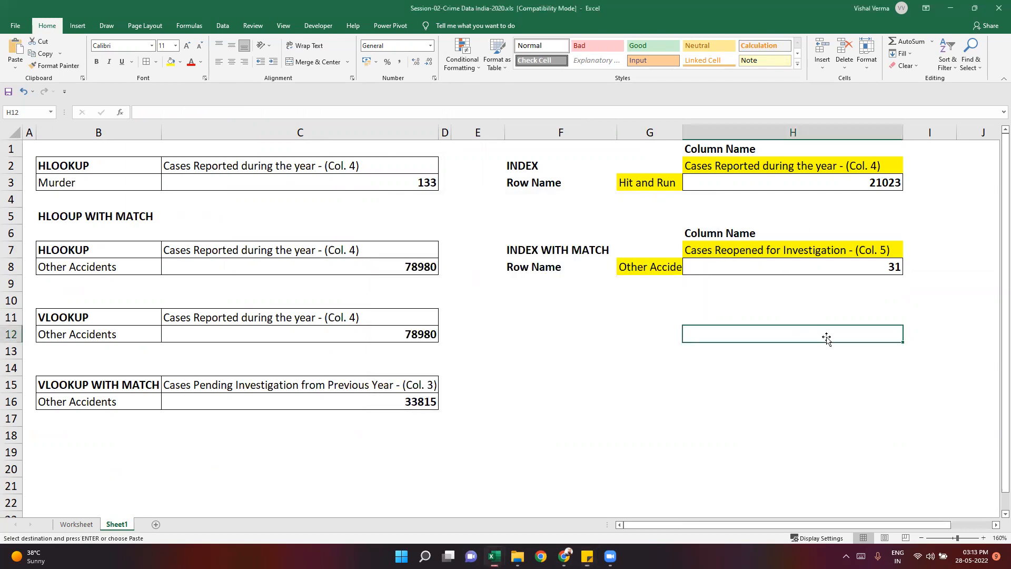
# - Review the INDEX, INDEX WITH MATCH, HLOOKUP and VLOOKUP blocks on Sheet1
pyautogui.moveTo(734, 184); pyautogui.dragTo(523, 154)
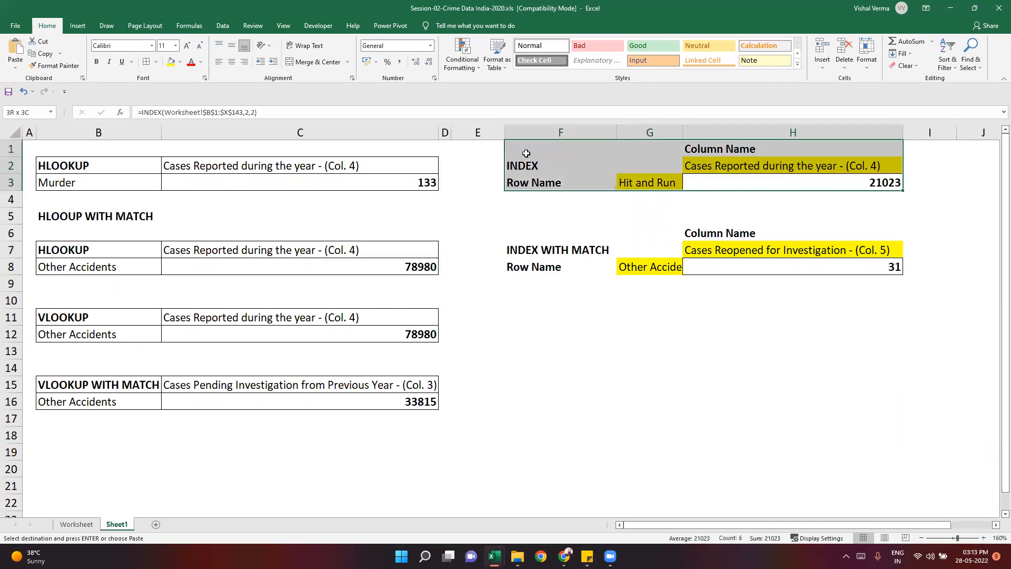
pyautogui.click(646, 347)
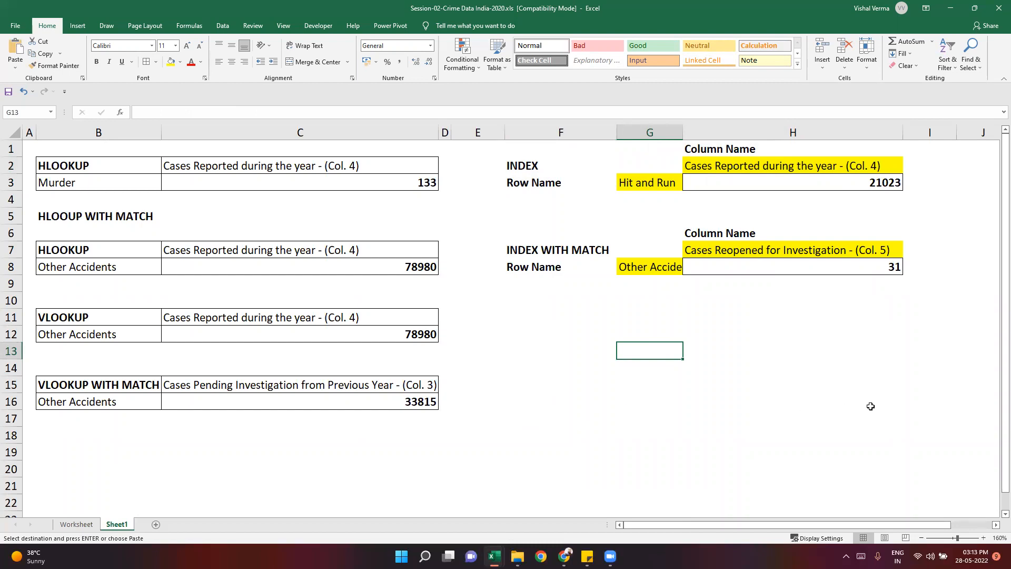
pyautogui.moveTo(886, 414); pyautogui.dragTo(56, 146)
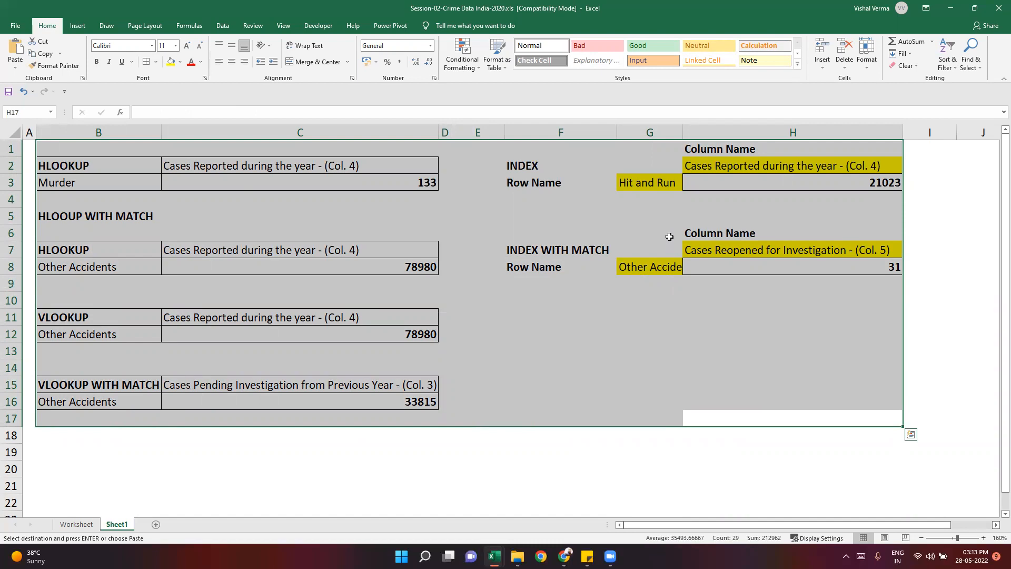
pyautogui.click(624, 266)
pyautogui.click(543, 253)
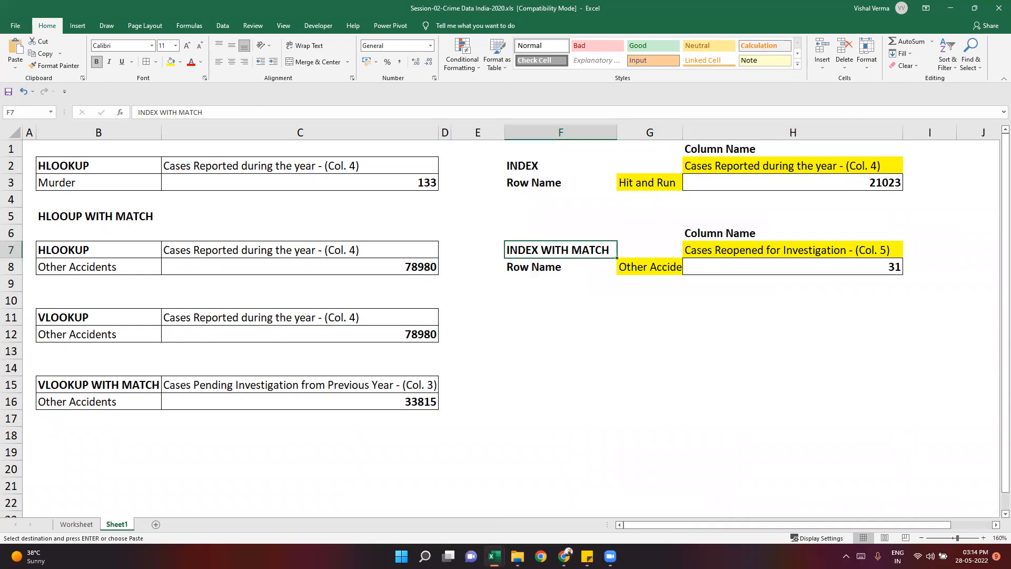
pyautogui.moveTo(41, 160); pyautogui.dragTo(453, 407)
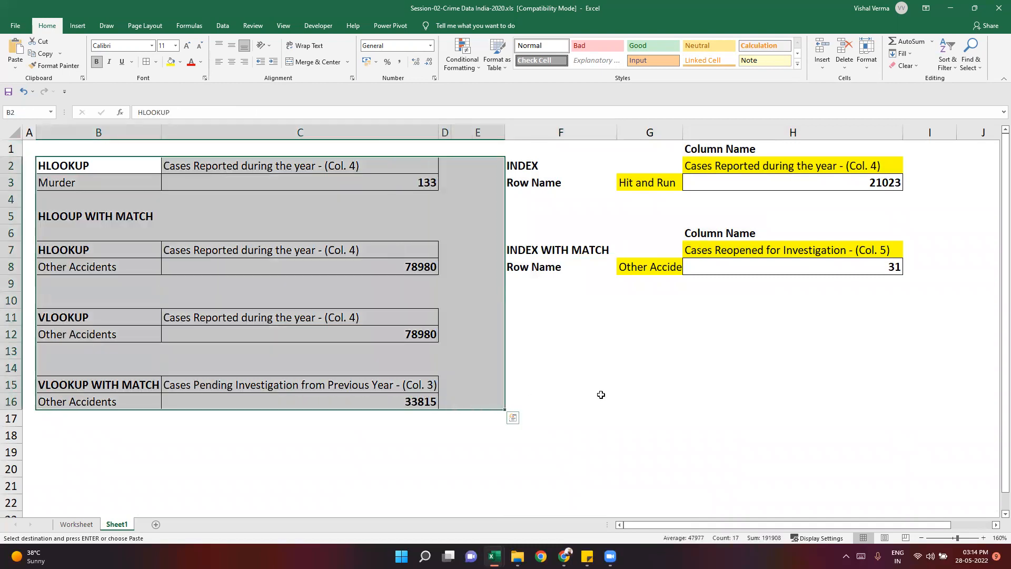
pyautogui.click(601, 395)
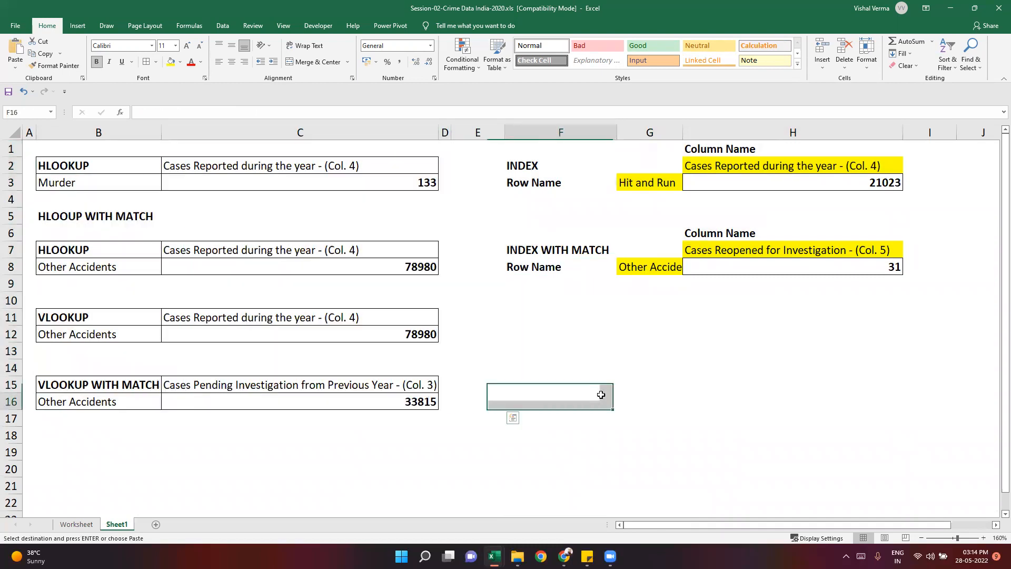
pyautogui.click(551, 245)
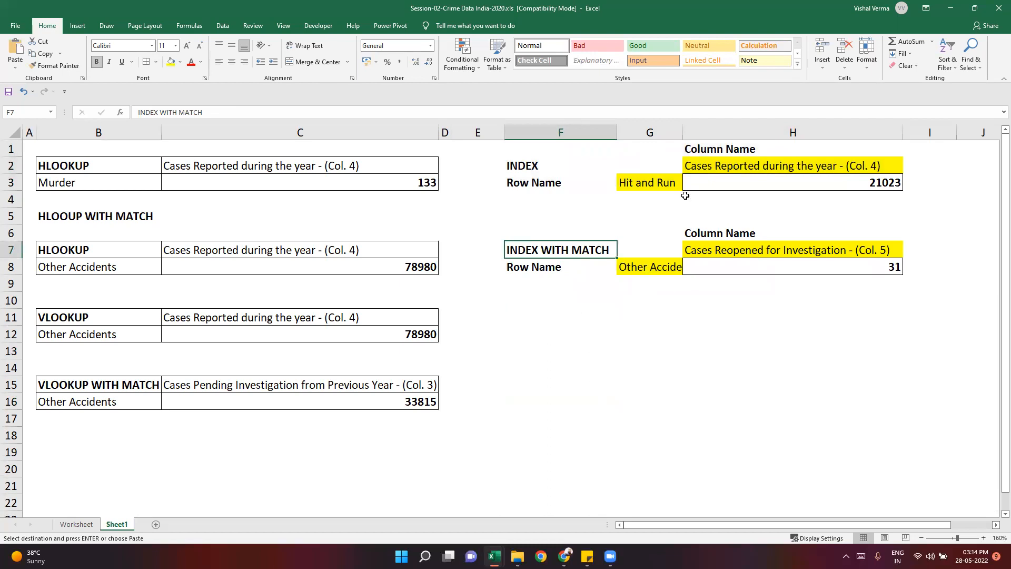
# - Autofit column G on Sheet1 to the full row name in the INDEX WITH MATCH block
pyautogui.doubleClick(685, 133)
pyautogui.click(688, 314)
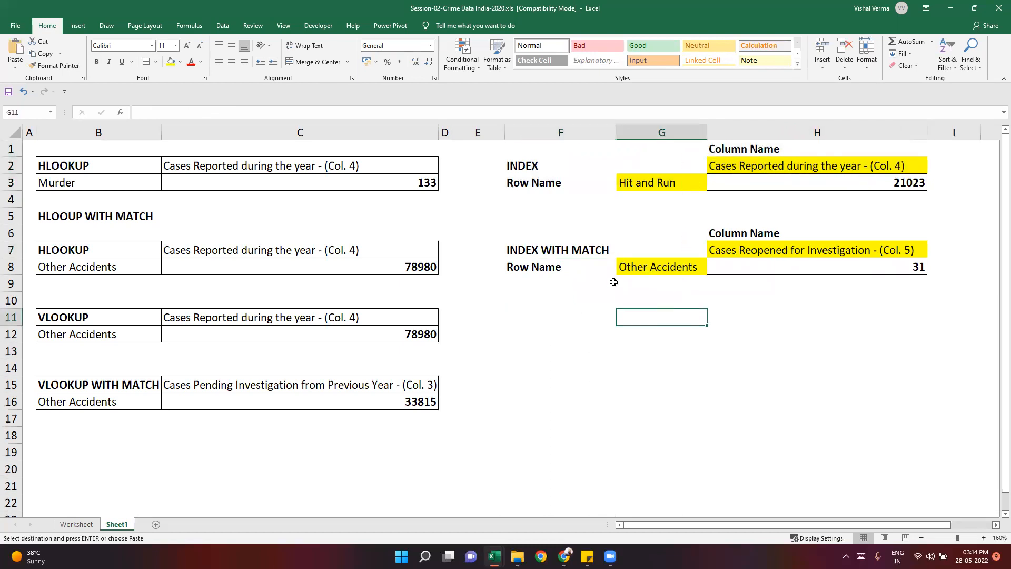
pyautogui.moveTo(558, 252); pyautogui.dragTo(816, 253)
pyautogui.click(816, 317)
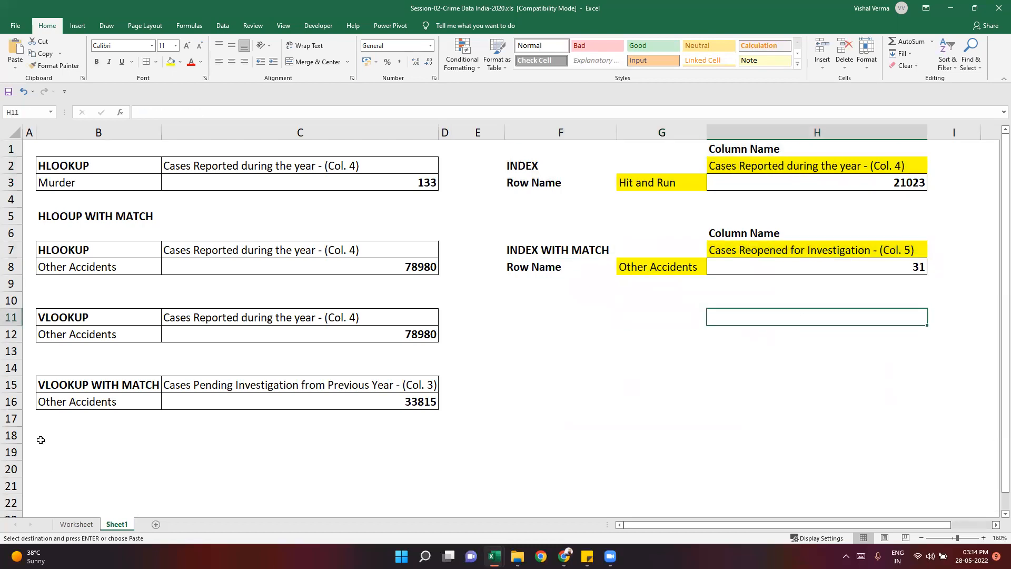
# - Apply a border to the empty range B18:H18 below the lookup blocks
pyautogui.moveTo(58, 434); pyautogui.dragTo(922, 437)
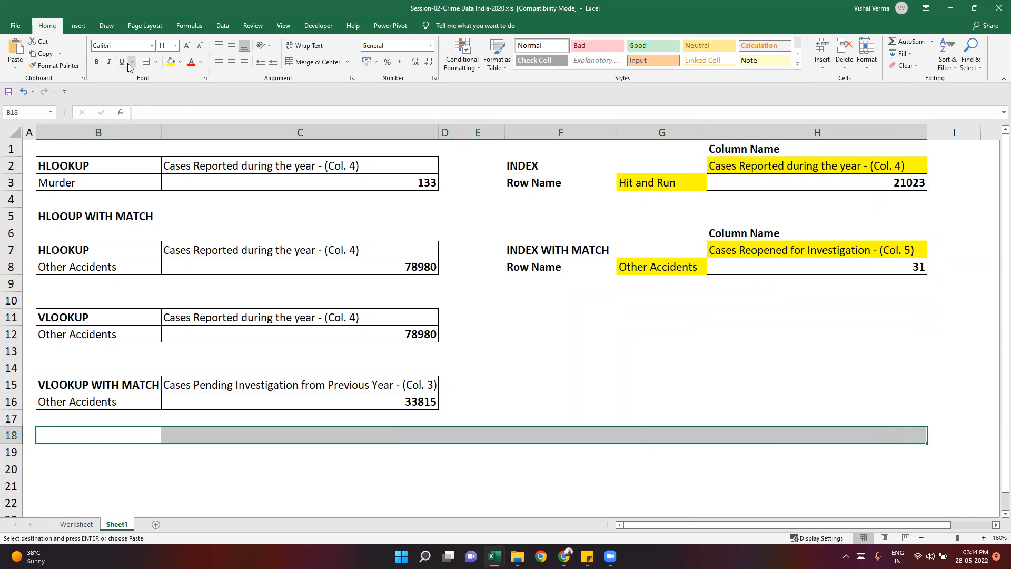
pyautogui.click(156, 63)
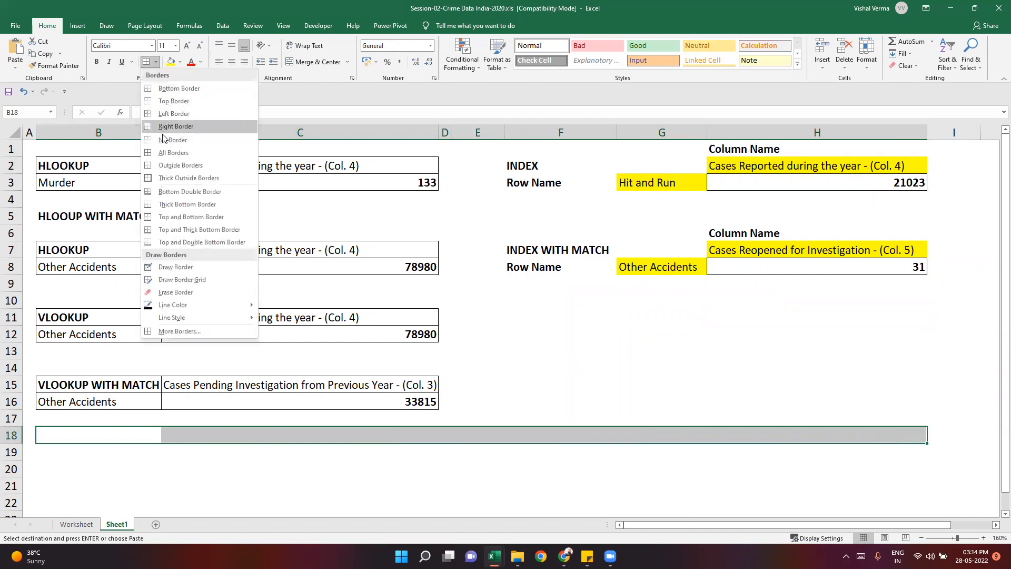